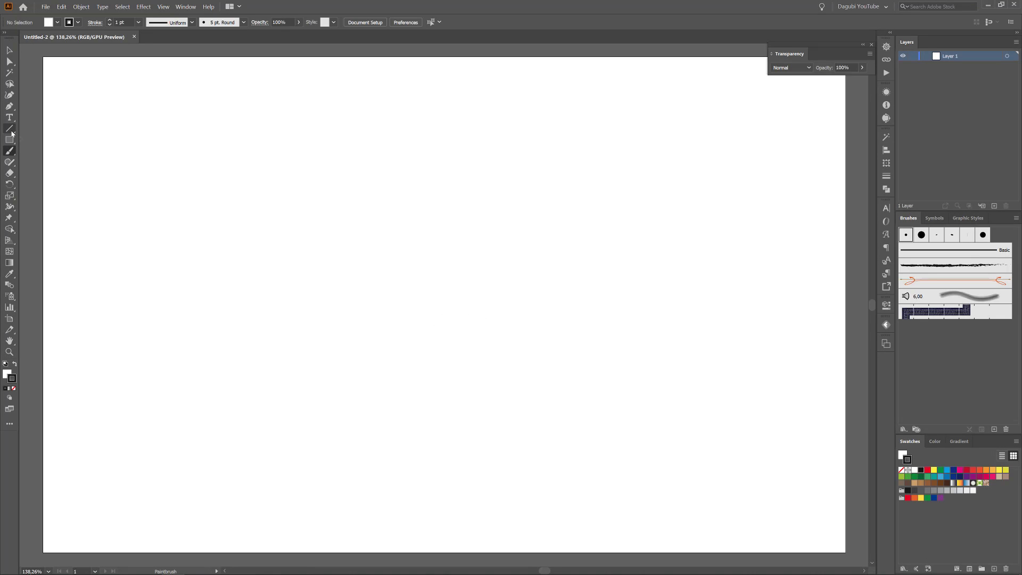
Draw a horizontal and a vertical line across the full page and centre both on the artboard
left_click(12, 132)
mouse_move(34, 191)
left_mouse_down()
mouse_move(442, 230)
mouse_move(867, 226)
mouse_move(857, 225)
left_mouse_up()
left_click(438, 22)
left_click(399, 23)
left_click_drag(358, 54, 359, 561)
left_click(400, 23)
left_click(437, 23)
Paint a test curl crossing the vertical centre line with the 5 pt. Round brush
key("b")
key("ctrl+shift+a")
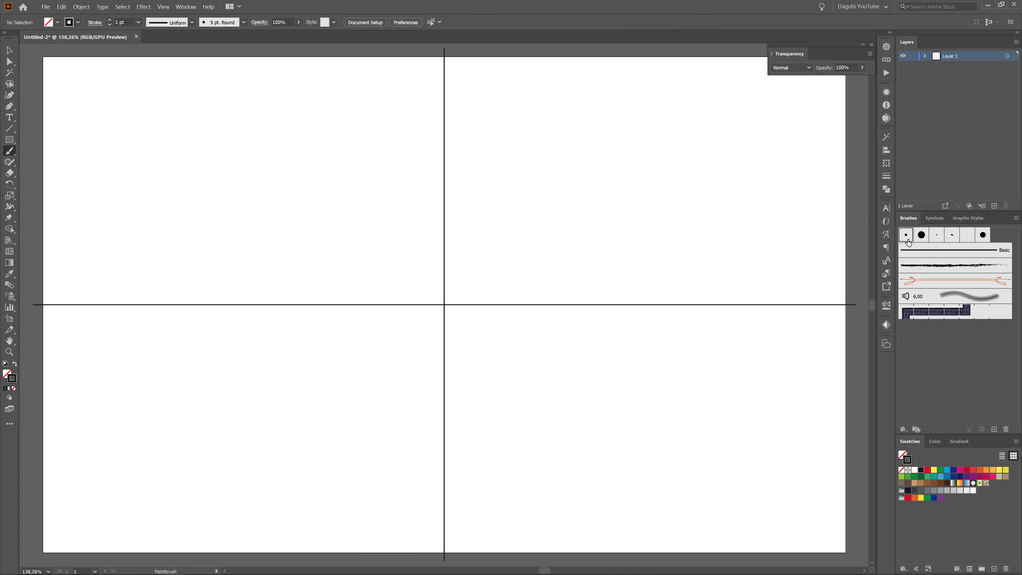
mouse_move(419, 189)
left_mouse_down()
mouse_move(477, 283)
mouse_move(499, 240)
mouse_move(507, 262)
left_mouse_up()
Apply a Transform effect to Layer 1 with Reflect X enabled and 1 copy
key("ctrl+a")
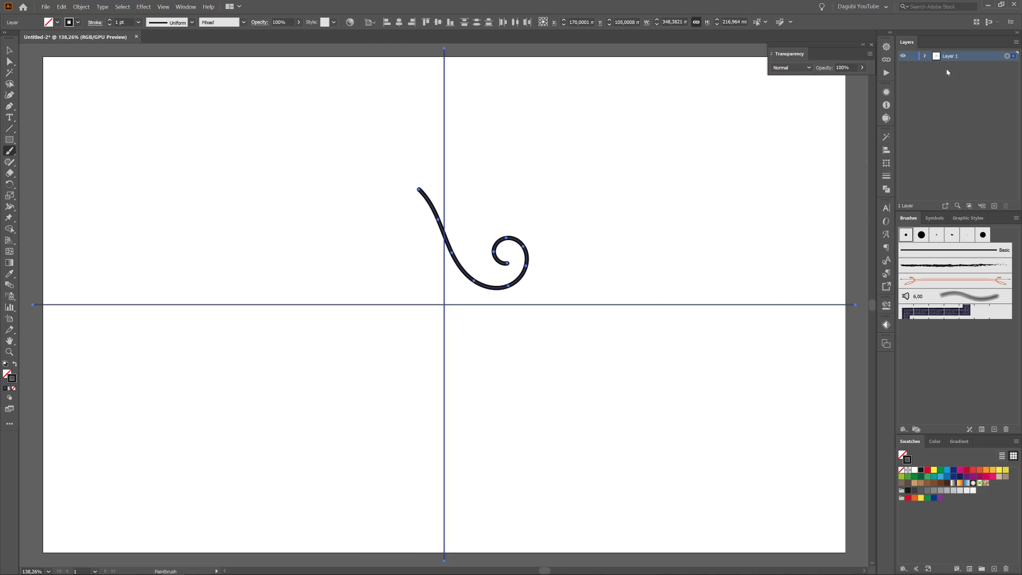
left_click(143, 7)
mouse_move(177, 88)
left_click(298, 115)
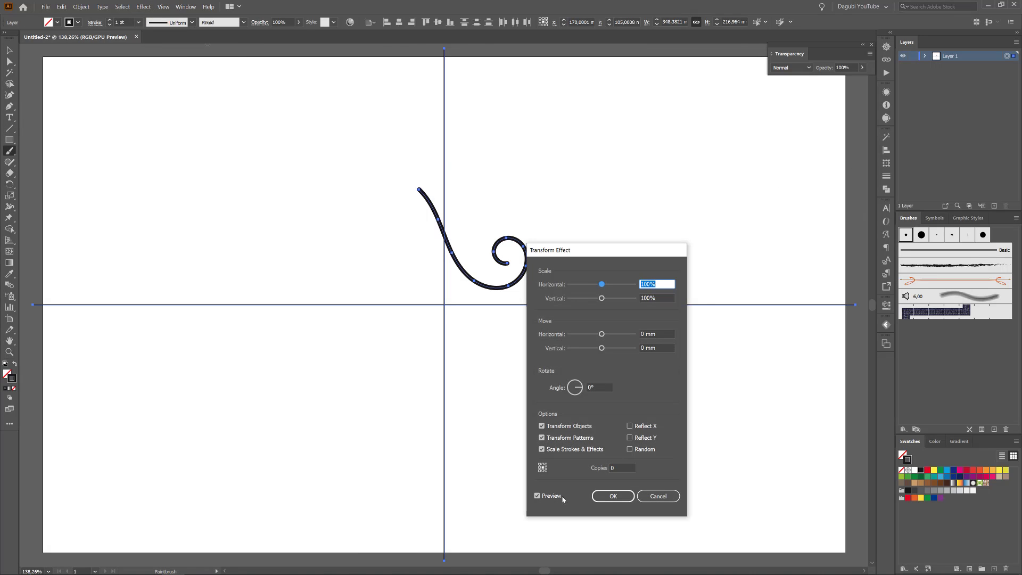
left_click(622, 468)
type("1")
left_click(630, 426)
left_click(614, 495)
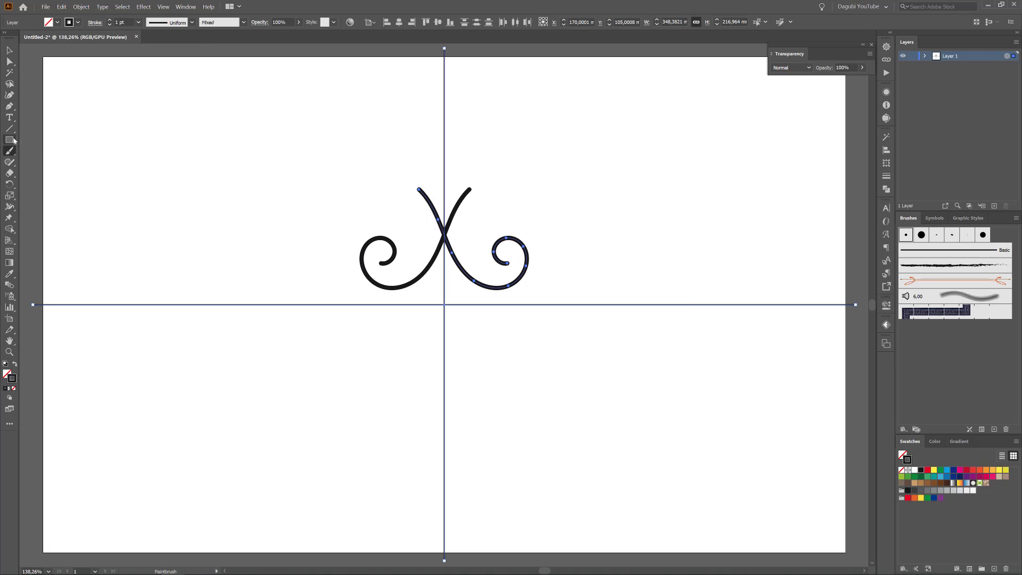
Draw a rectangle about 130 by 188 mm over the right half and align its inner edge to the artboard's vertical centre
left_click_drag(449, 69, 756, 513)
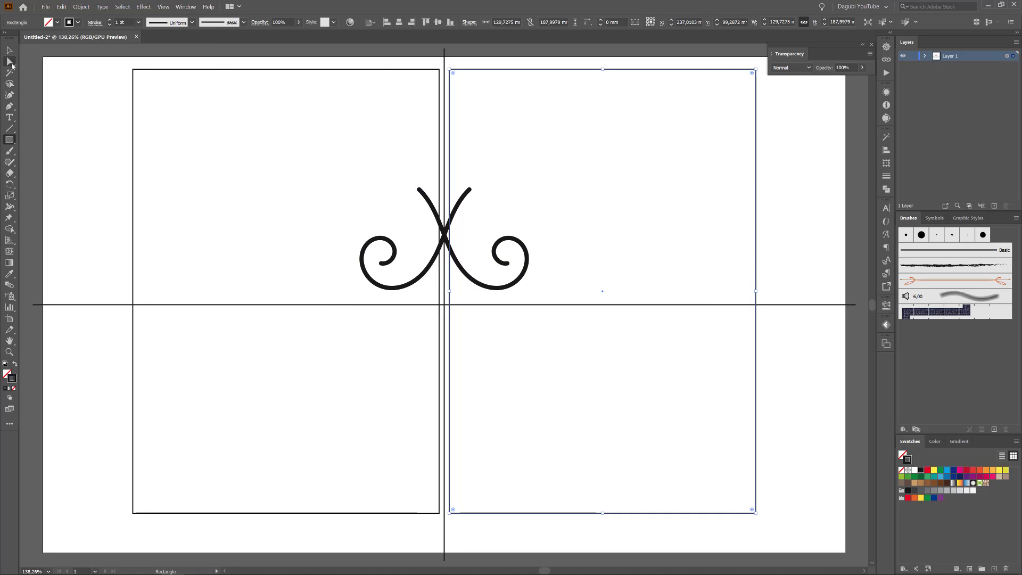
key("a")
left_click_drag(445, 64, 451, 528)
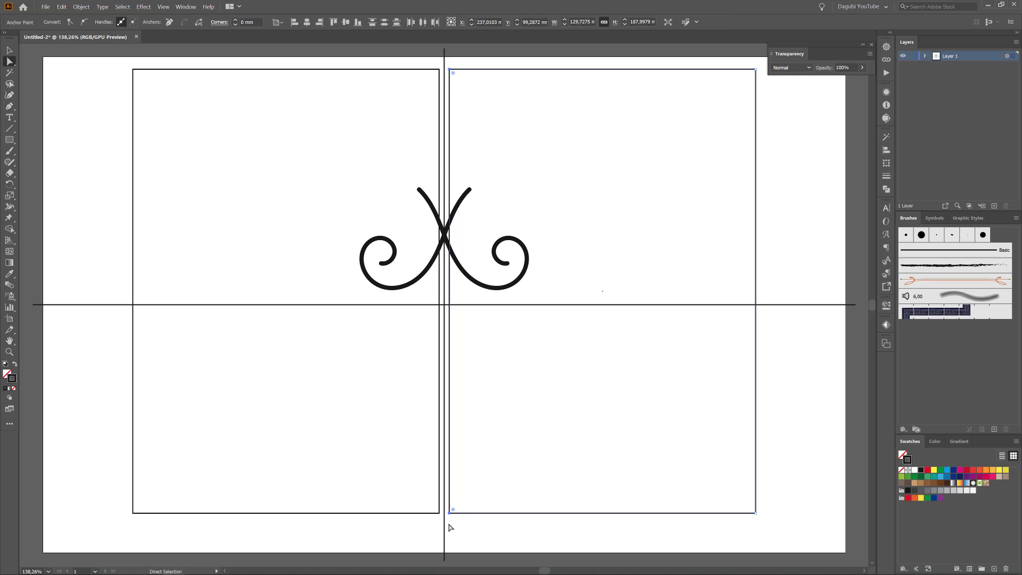
left_click(307, 23)
Make a clipping mask on Layer 1 using the rectangle as the clipping shape
left_click(925, 56)
left_click(127, 7)
left_click(133, 33)
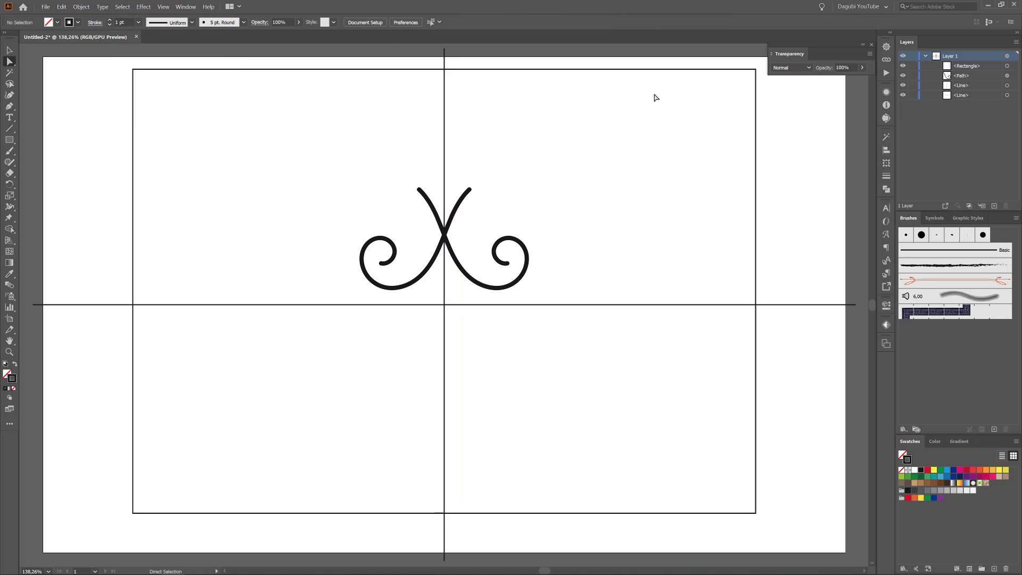
left_click(970, 206)
left_click(903, 67)
left_click(903, 67)
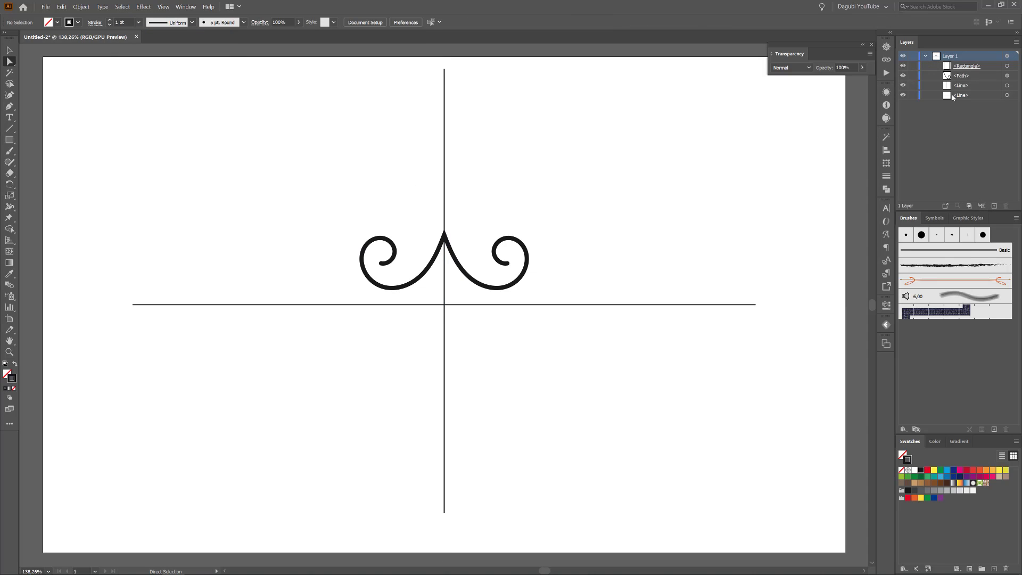
Set both centre lines to a 0.25 pt stroke in a grey swatch colour
left_click(1008, 86)
left_click(1007, 94, "shift")
left_click(887, 176)
left_click(836, 147)
left_click(846, 155)
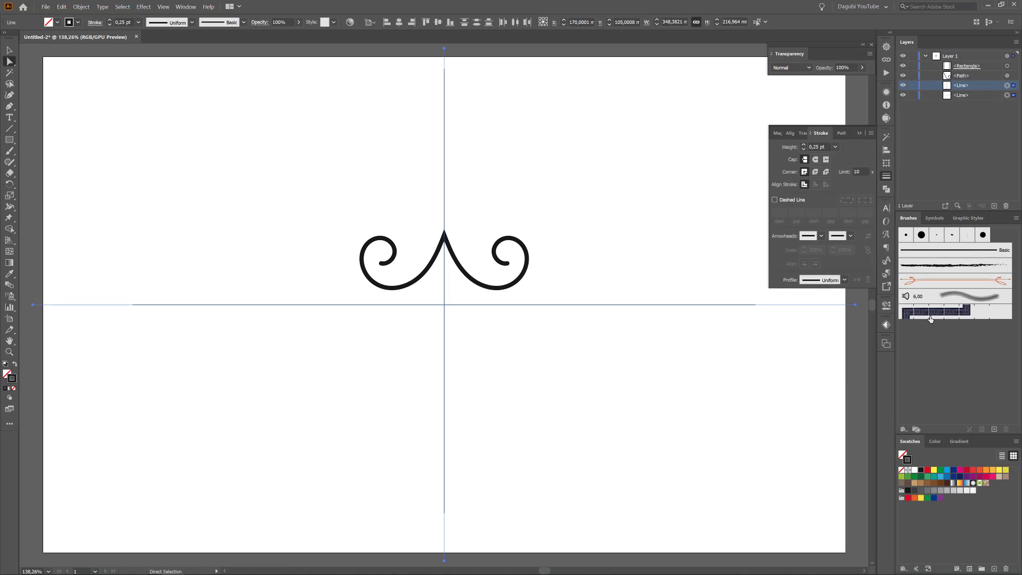
left_click(941, 492)
left_click(775, 422)
Remove the test curl and lock the clipping rectangle and both centre lines
left_click(527, 255, "ctrl")
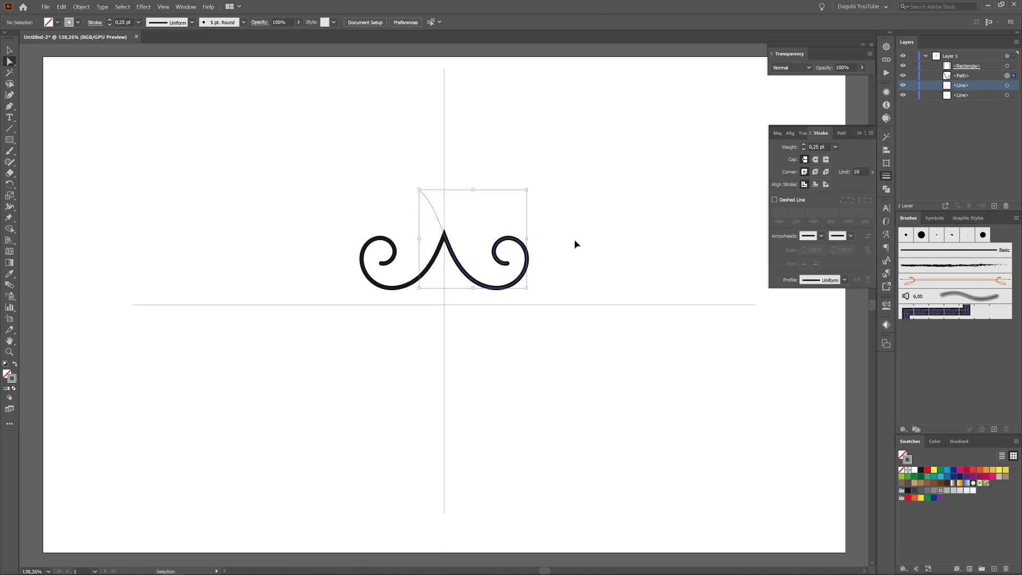
left_click(63, 7)
left_click(69, 35)
Test mirrored brush strokes near the centre, setting the stroke to 0.5 pt and the opacity to 30%
double_click(9, 151)
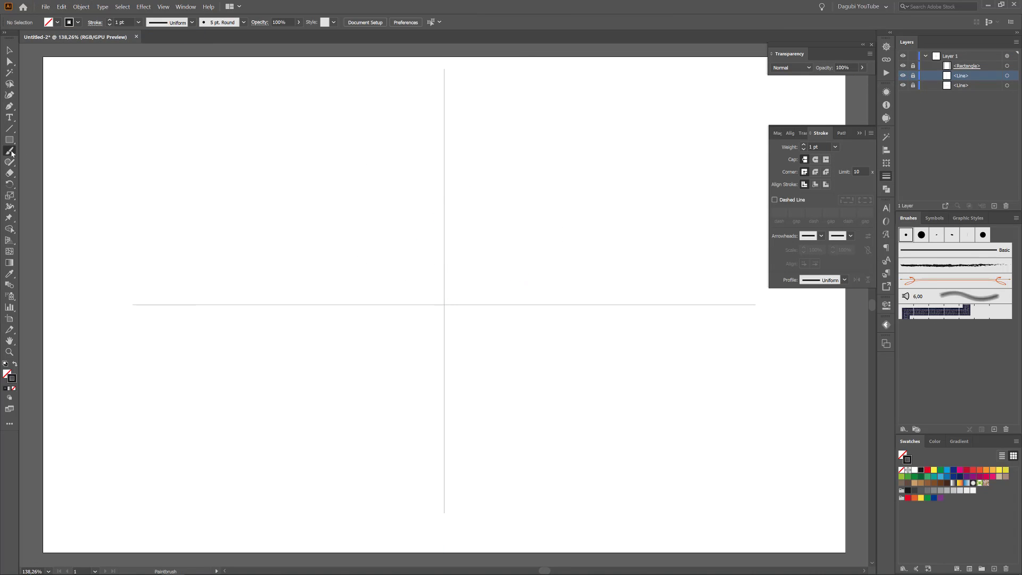
left_click(360, 221)
mouse_move(463, 169)
left_mouse_down()
mouse_move(448, 200)
mouse_move(453, 322)
mouse_move(478, 403)
left_mouse_up()
left_click(62, 7)
left_click(75, 16)
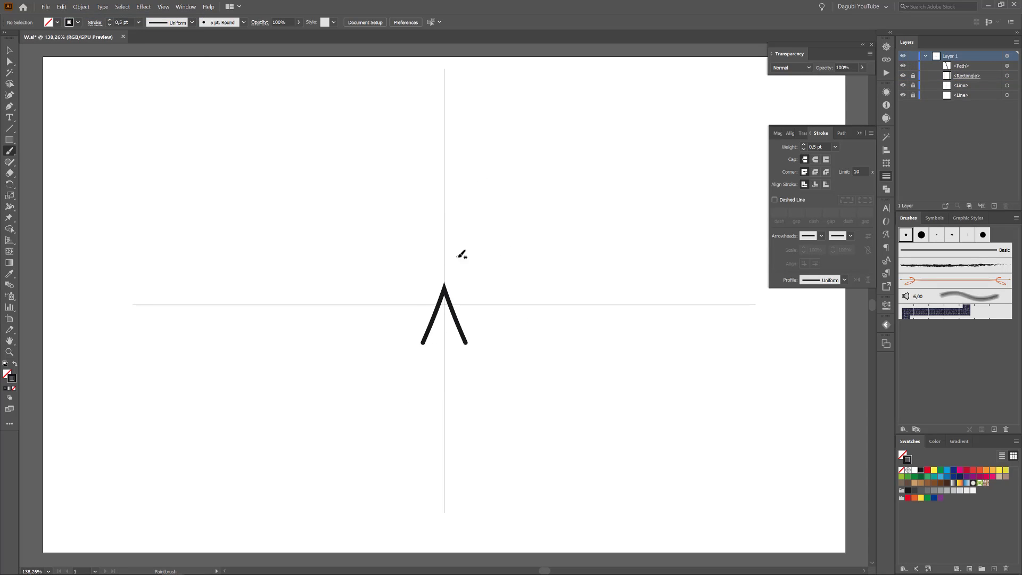
left_click_drag(451, 238, 481, 335)
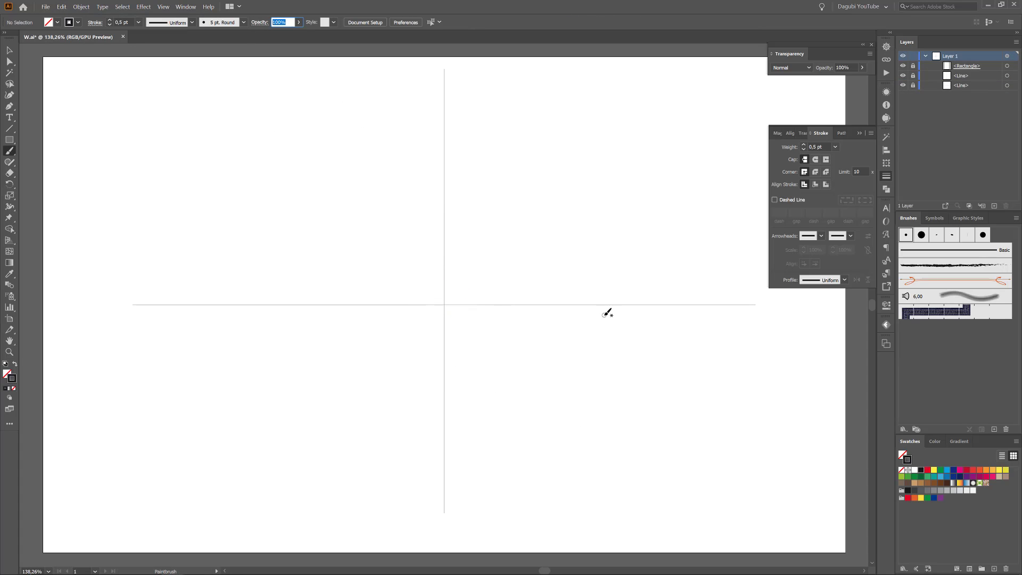
left_click_drag(472, 231, 503, 316)
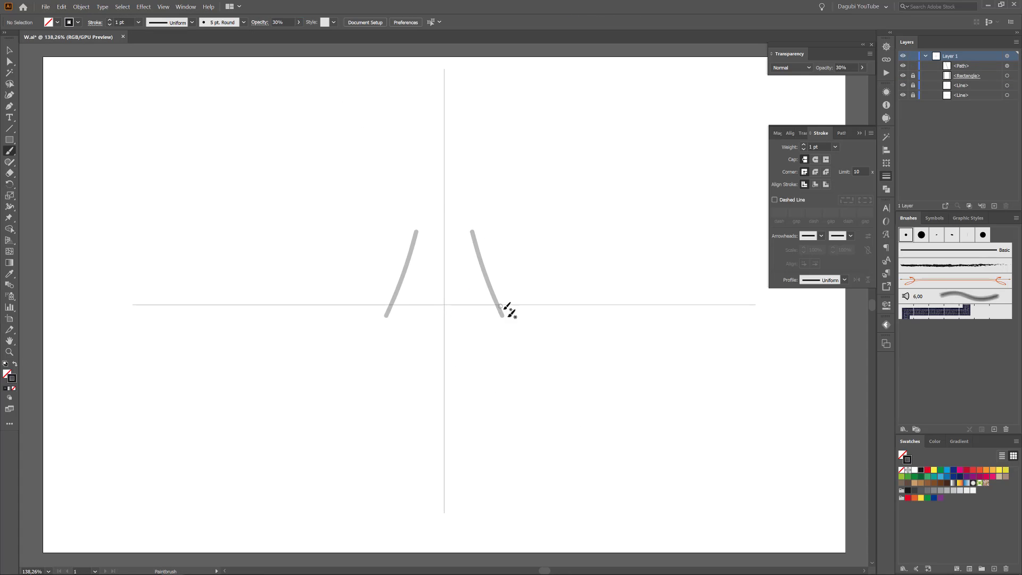
key("ctrl+z")
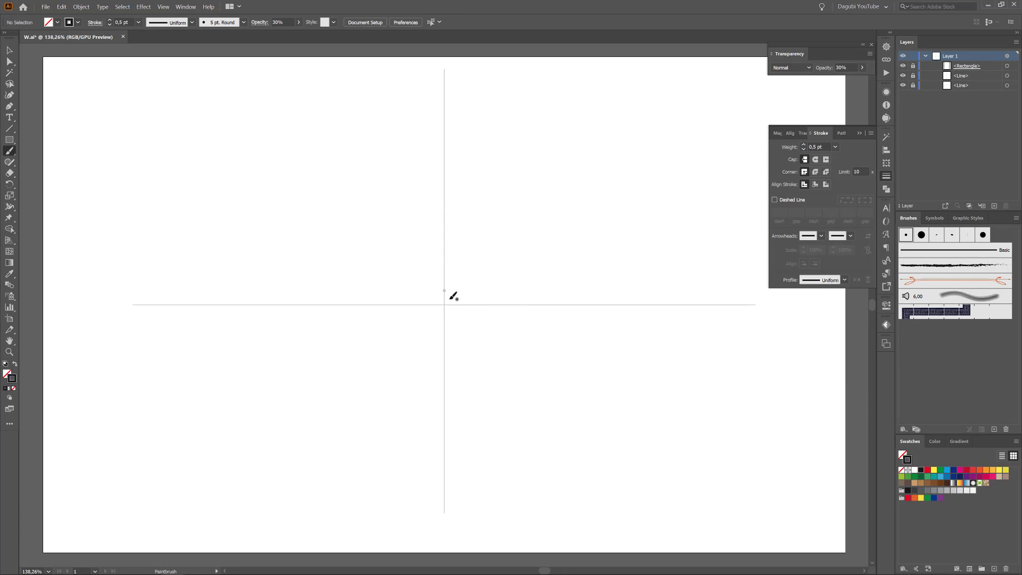
Sketch the doubled diagonal strokes of a letter W's right half, starting from the crossing of the centre lines
mouse_move(448, 299)
left_mouse_down()
mouse_move(484, 377)
mouse_move(566, 216)
left_mouse_up()
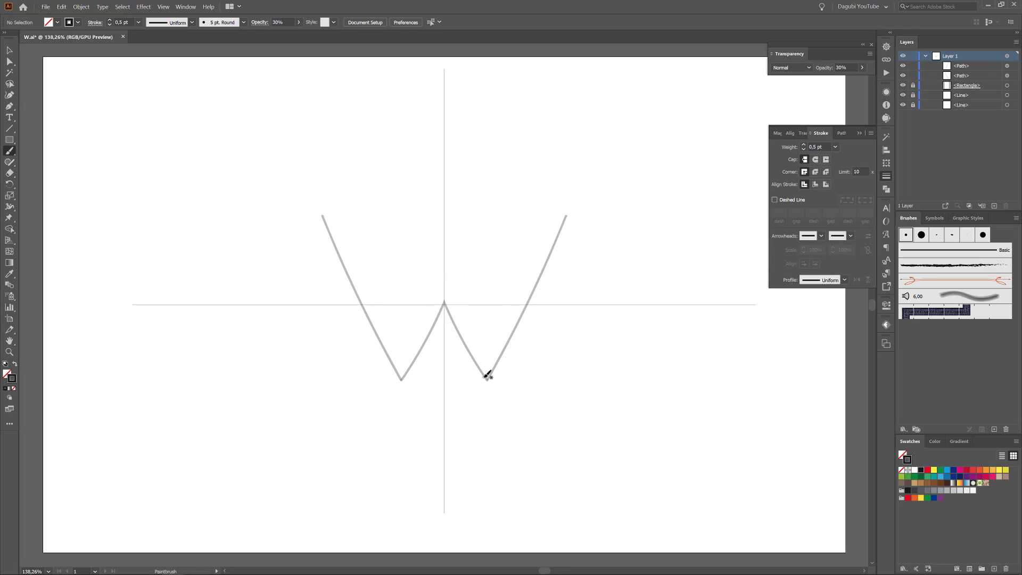
left_click_drag(485, 374, 557, 214)
left_click_drag(446, 291, 490, 369)
left_click_drag(445, 292, 480, 359)
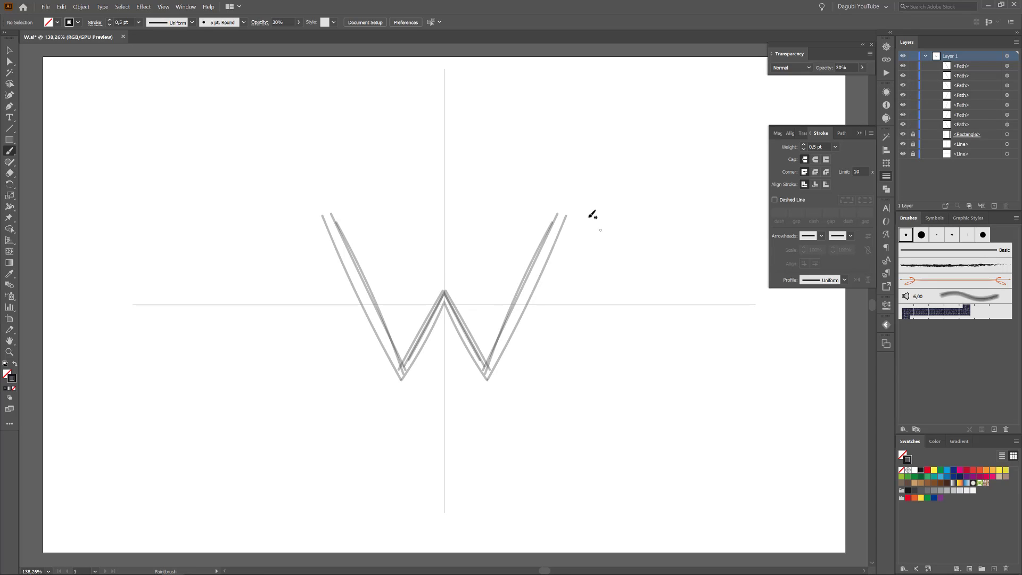
Thicken the W's strokes and sketch flared serifs at the outer arm's top, the centre peak and the lower point
left_click_drag(574, 203, 590, 195)
mouse_move(586, 198)
left_mouse_down()
mouse_move(561, 242)
mouse_move(531, 258)
left_mouse_up()
left_click_drag(583, 199, 539, 281)
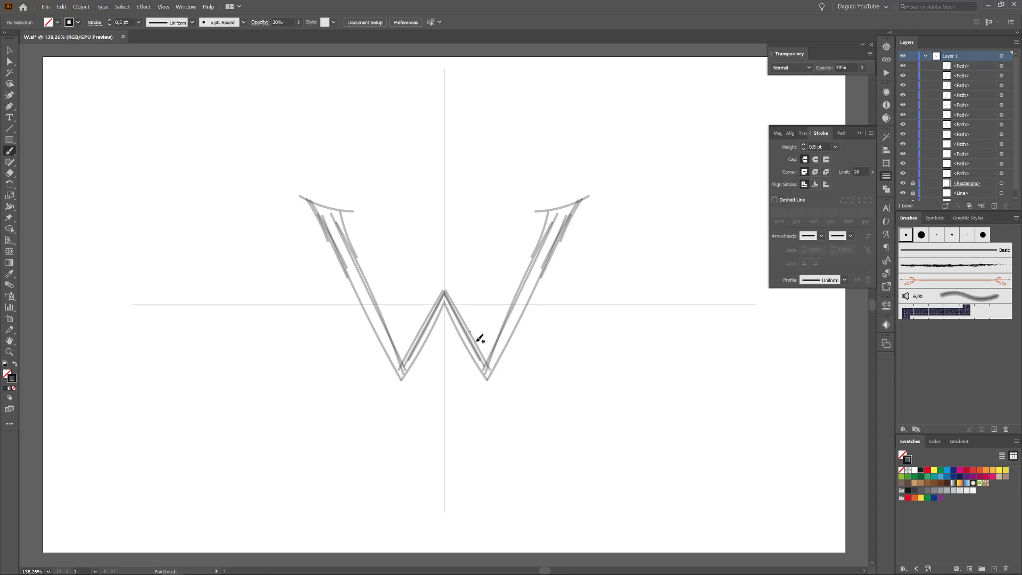
mouse_move(484, 364)
left_mouse_down()
mouse_move(457, 290)
mouse_move(478, 338)
left_mouse_up()
left_click_drag(454, 285, 470, 336)
mouse_move(515, 378)
left_mouse_down()
mouse_move(474, 391)
mouse_move(482, 363)
mouse_move(506, 375)
left_mouse_up()
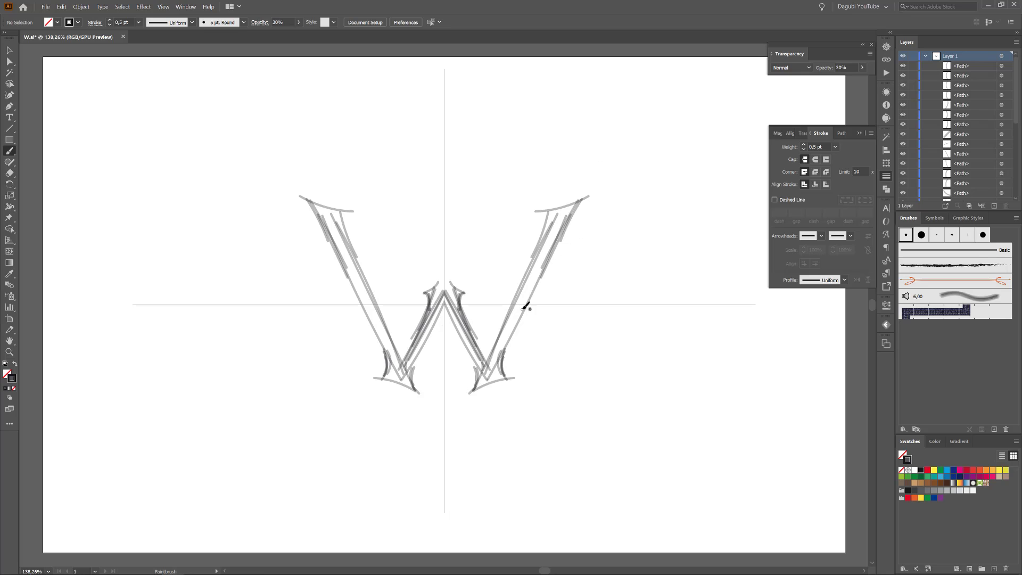
Nudge the whole W sketch straight down by ten increments
left_click(122, 8)
left_click(130, 17)
key("Down")
key("Down")
key("Down")
key("Down")
key("Down")
key("Down")
key("Down")
key("Down")
key("Down")
key("Down")
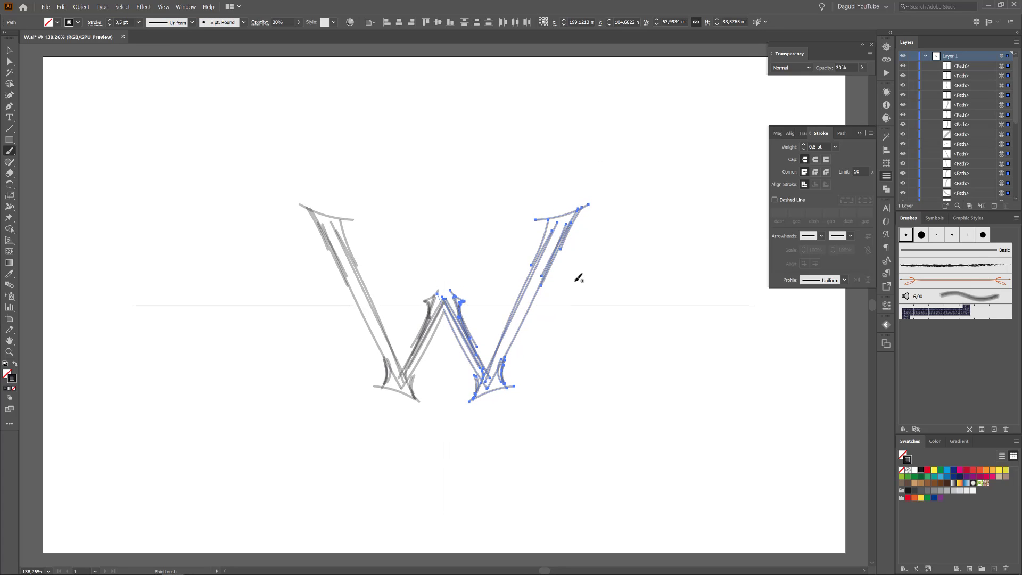
key("ctrl+shift+a")
Add another stroke along the outer arm's top serif and reduce all sketch strokes to 18% opacity
left_click_drag(568, 214, 539, 217)
key("a")
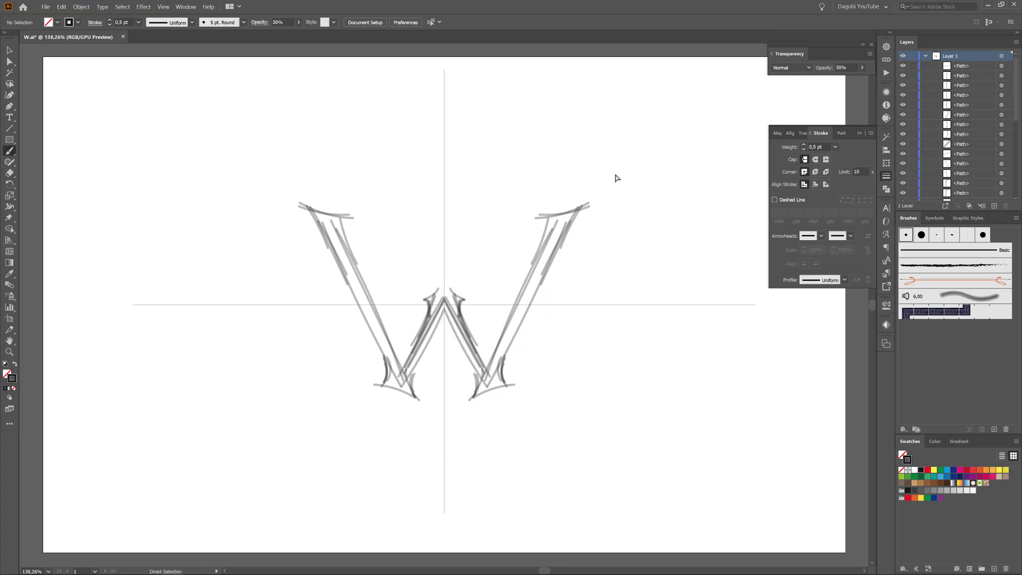
left_click(122, 7)
left_click(129, 17)
left_click(299, 22)
left_click_drag(271, 37, 265, 37)
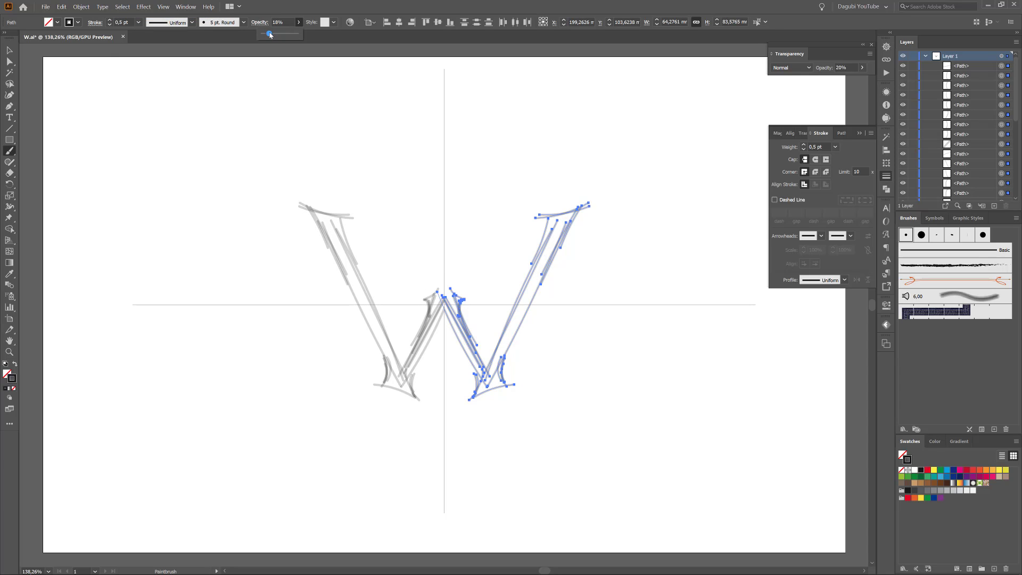
left_click(347, 122, "ctrl")
Sketch a spearhead ornament with small curls above the W's centre peak and darken the outer arm's long outer edge
mouse_move(461, 278)
left_mouse_down()
mouse_move(445, 296)
mouse_move(470, 266)
mouse_move(453, 241)
left_mouse_up()
key("ctrl+z")
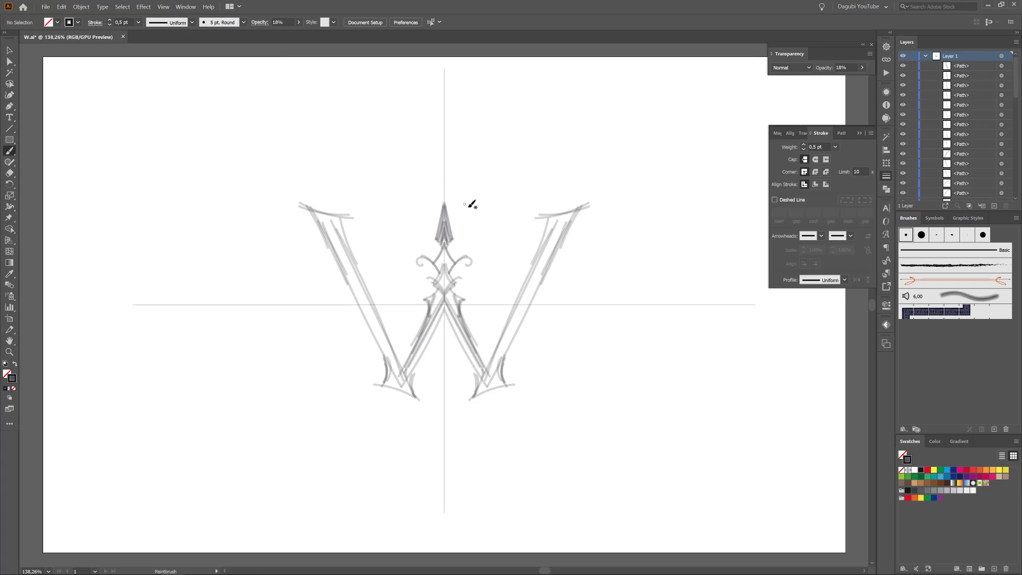
left_click_drag(579, 213, 502, 373)
left_click_drag(573, 215, 503, 375)
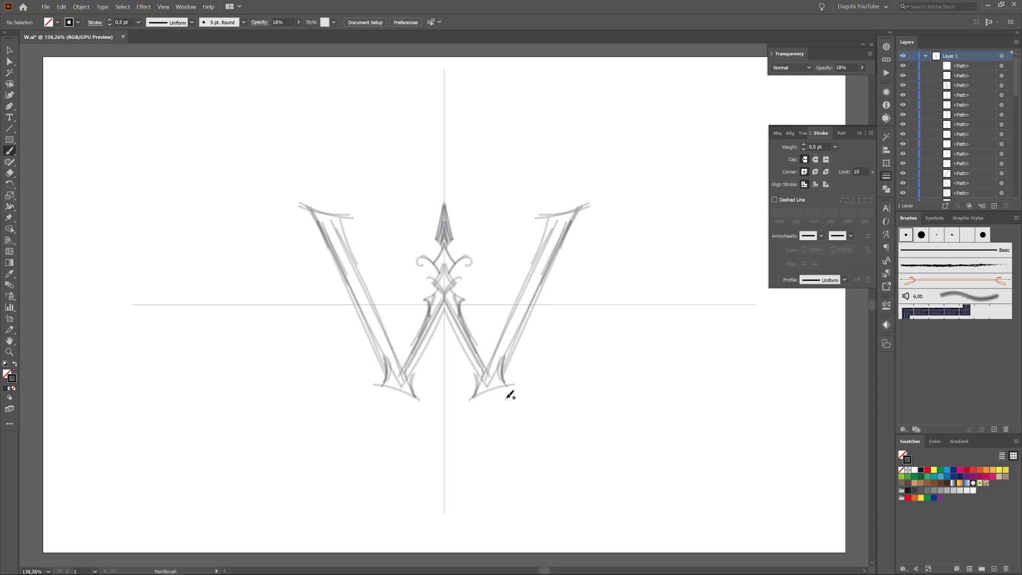
mouse_move(503, 330)
left_mouse_down()
mouse_move(509, 304)
mouse_move(543, 307)
mouse_move(494, 315)
mouse_move(572, 326)
left_mouse_up()
key("ctrl+z")
key("ctrl+z")
Sketch thorn-like points midway along the W's outer arm and two spiral curls branching from its inner edge
mouse_move(509, 384)
left_mouse_down()
mouse_move(481, 334)
mouse_move(497, 309)
left_mouse_up()
scroll(520, 373, "down", 2)
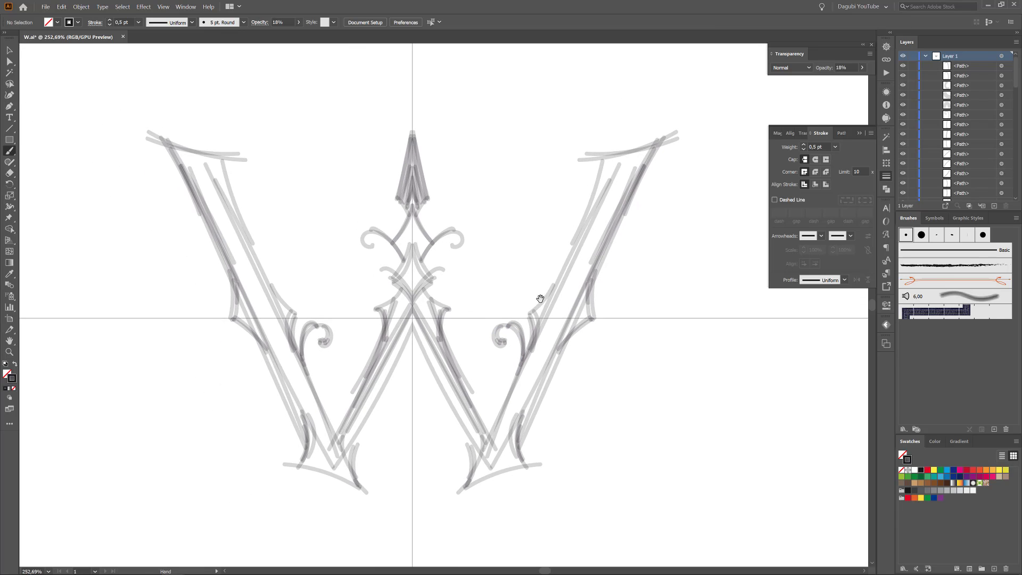
scroll(583, 256, "up", 1)
mouse_move(582, 250)
left_mouse_down()
mouse_move(566, 279)
mouse_move(518, 282)
left_mouse_up()
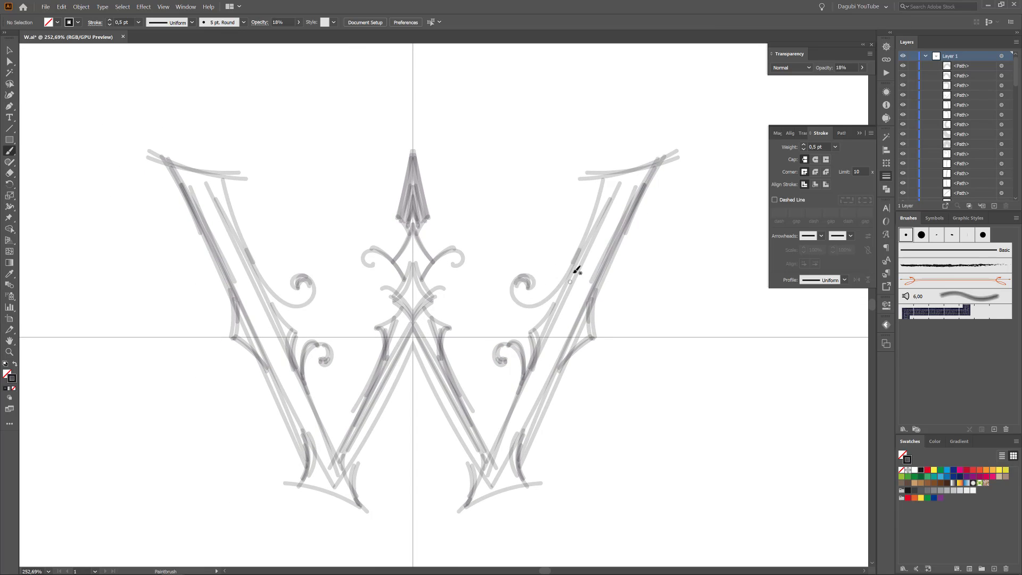
mouse_move(577, 269)
left_mouse_down()
mouse_move(525, 308)
mouse_move(524, 284)
left_mouse_up()
Refine the outer arm's top serif with a curved inner bracket, a longer pointed tip and a half-round detail beneath
left_click_drag(590, 177, 600, 219)
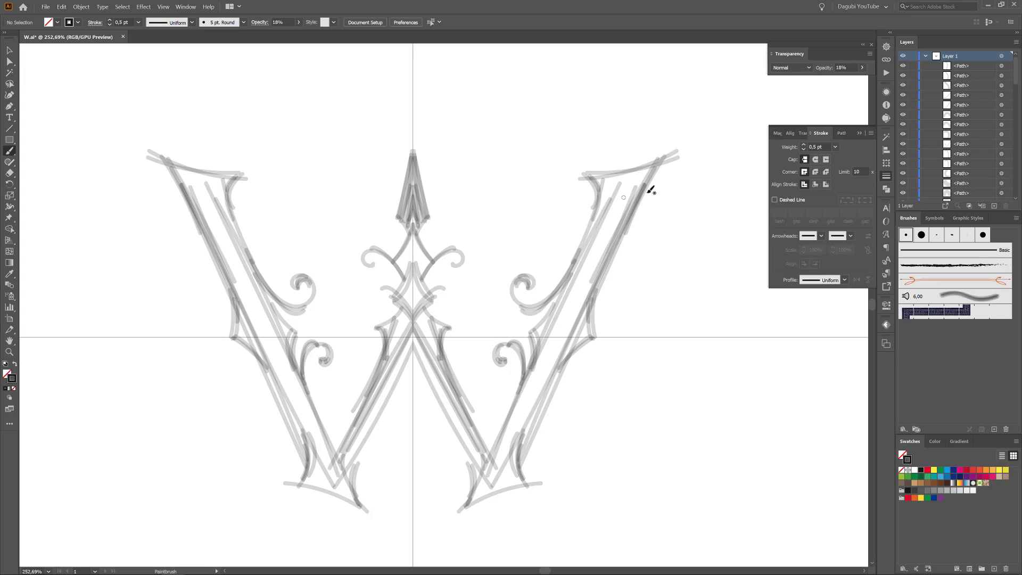
left_click_drag(650, 190, 698, 147)
left_click_drag(615, 176, 645, 165)
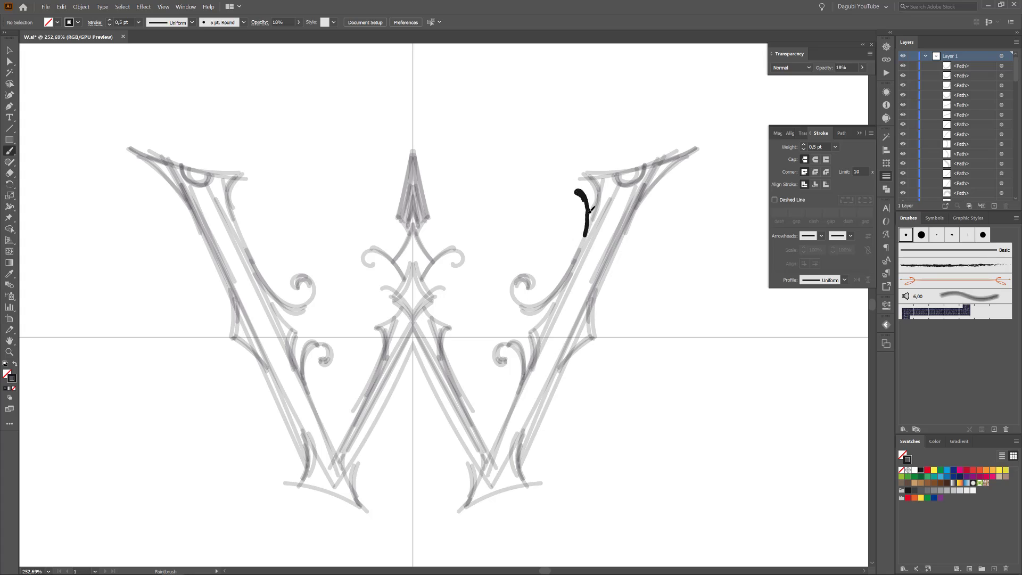
Add a curved leaf on the upper arm's inner edge, plus a spiral curl and a small thorn on its outer edge
left_click_drag(589, 213, 585, 236)
left_click_drag(579, 193, 585, 237)
left_click_drag(585, 201, 574, 264)
mouse_move(641, 207)
left_mouse_down()
mouse_move(675, 205)
mouse_move(683, 218)
mouse_move(664, 181)
left_mouse_up()
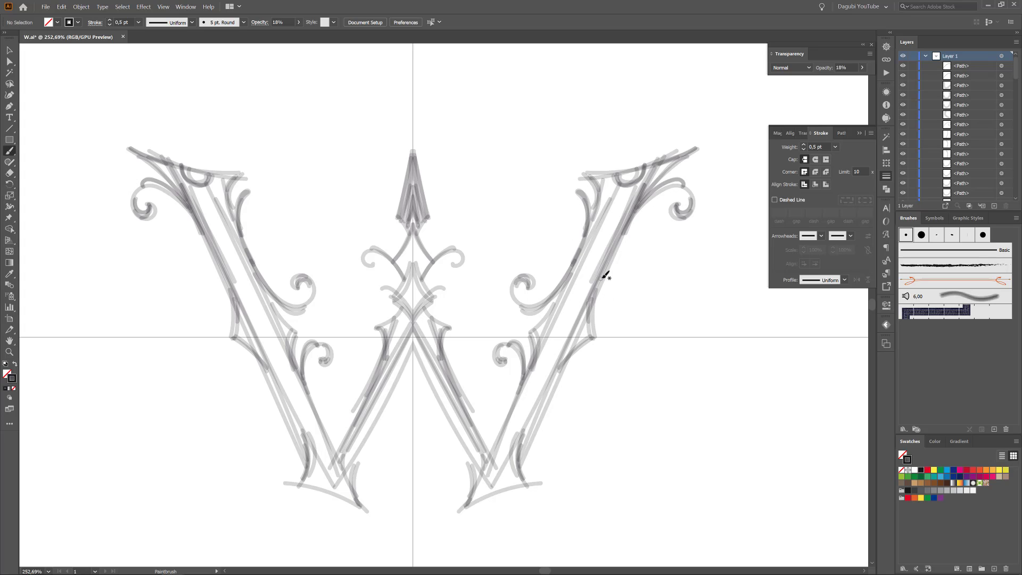
left_click_drag(606, 281, 604, 280)
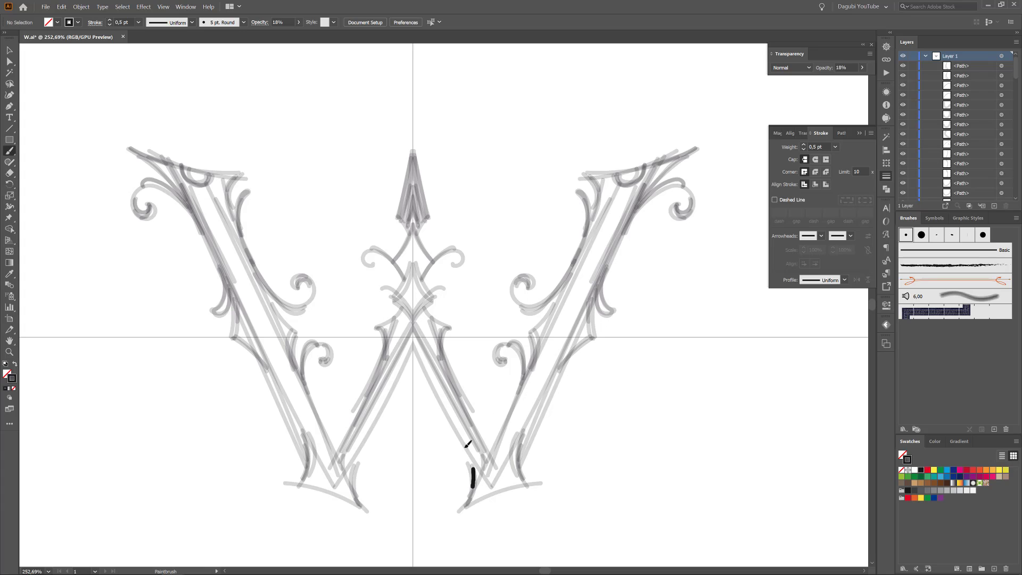
Sketch a spiral curl from the lower point towards the centre line and reshape the serif at the W's base
mouse_move(466, 447)
left_mouse_down()
mouse_move(442, 421)
mouse_move(432, 453)
mouse_move(429, 434)
left_mouse_up()
mouse_move(457, 431)
left_mouse_down()
mouse_move(440, 416)
mouse_move(429, 426)
left_mouse_up()
mouse_move(465, 505)
left_mouse_down()
mouse_move(504, 491)
mouse_move(536, 454)
mouse_move(526, 478)
mouse_move(548, 482)
left_mouse_up()
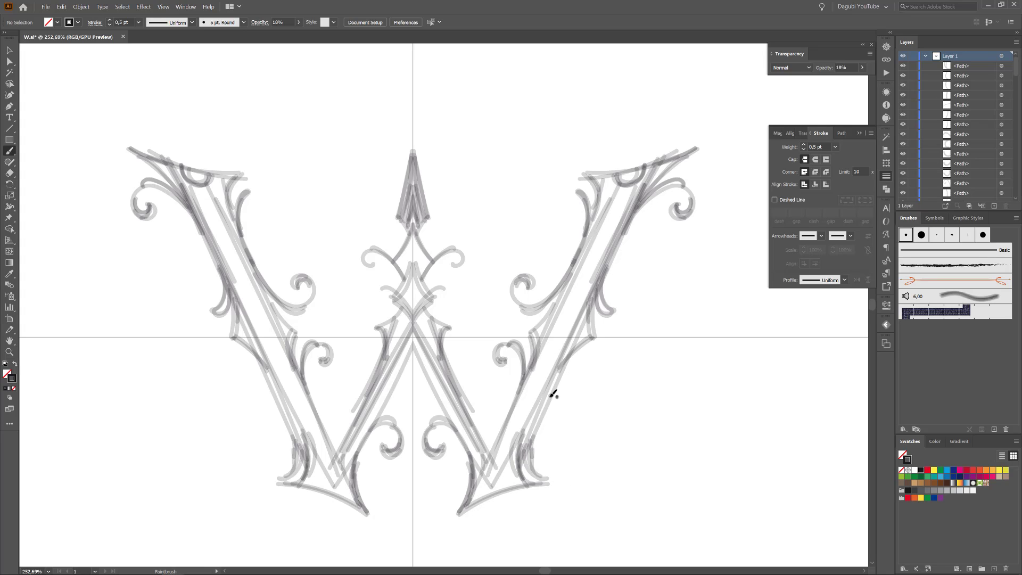
Sketch a large spiral curl on the outer arm's lower outer edge with a small leaf below it
mouse_move(552, 392)
left_mouse_down()
mouse_move(633, 361)
mouse_move(611, 389)
mouse_move(561, 379)
mouse_move(618, 373)
mouse_move(600, 380)
mouse_move(616, 383)
mouse_move(554, 383)
mouse_move(597, 363)
left_mouse_up()
key("ctrl+z")
mouse_move(552, 388)
left_mouse_down()
mouse_move(611, 369)
mouse_move(577, 372)
left_mouse_up()
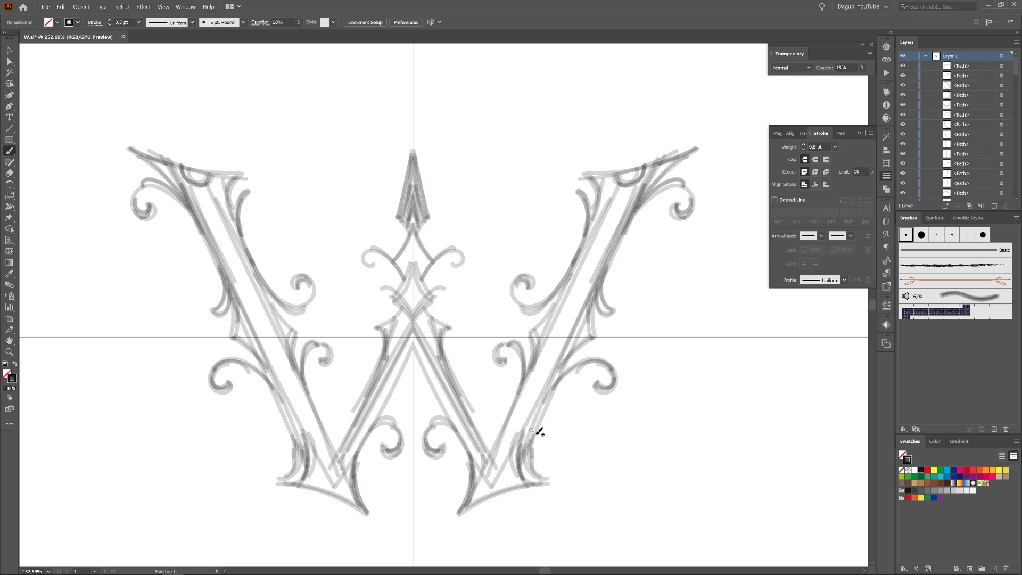
mouse_move(551, 403)
left_mouse_down()
mouse_move(539, 425)
mouse_move(538, 450)
left_mouse_up()
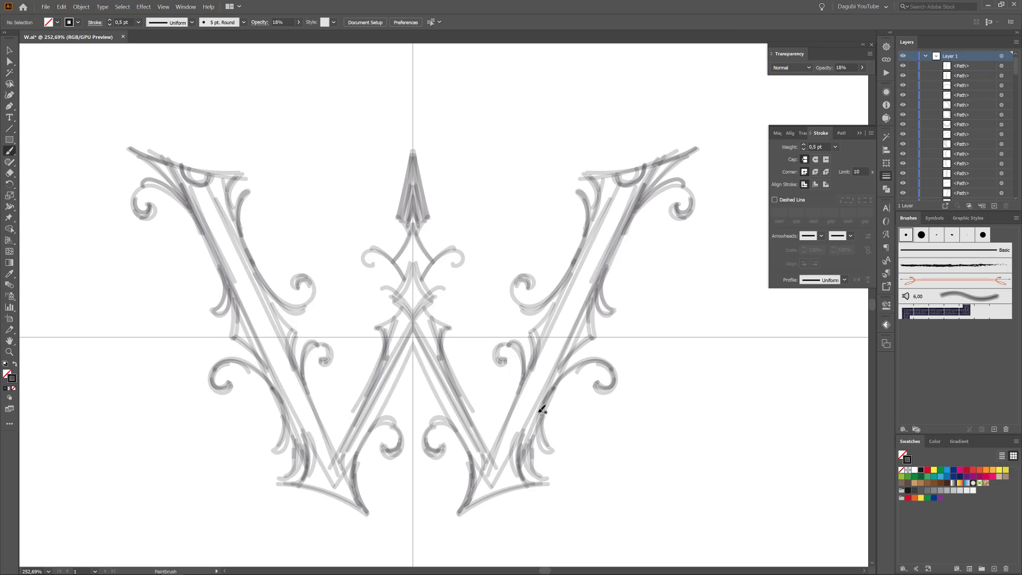
Sketch a central pendant below the W with a pointed arrowhead, paired curls and a chain of diamonds on the mirror axis
scroll(549, 398, "down", 2)
left_click_drag(549, 398, 561, 293)
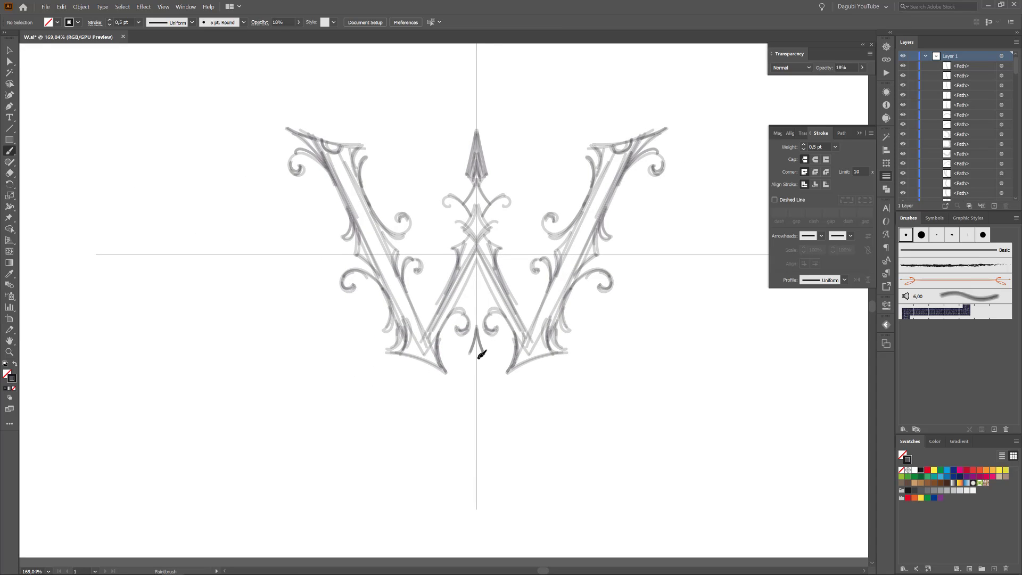
left_click_drag(480, 356, 488, 372)
key("ctrl+z")
mouse_move(477, 374)
left_mouse_down()
mouse_move(488, 362)
mouse_move(488, 372)
left_mouse_up()
mouse_move(477, 373)
left_mouse_down()
mouse_move(495, 358)
mouse_move(486, 391)
left_mouse_up()
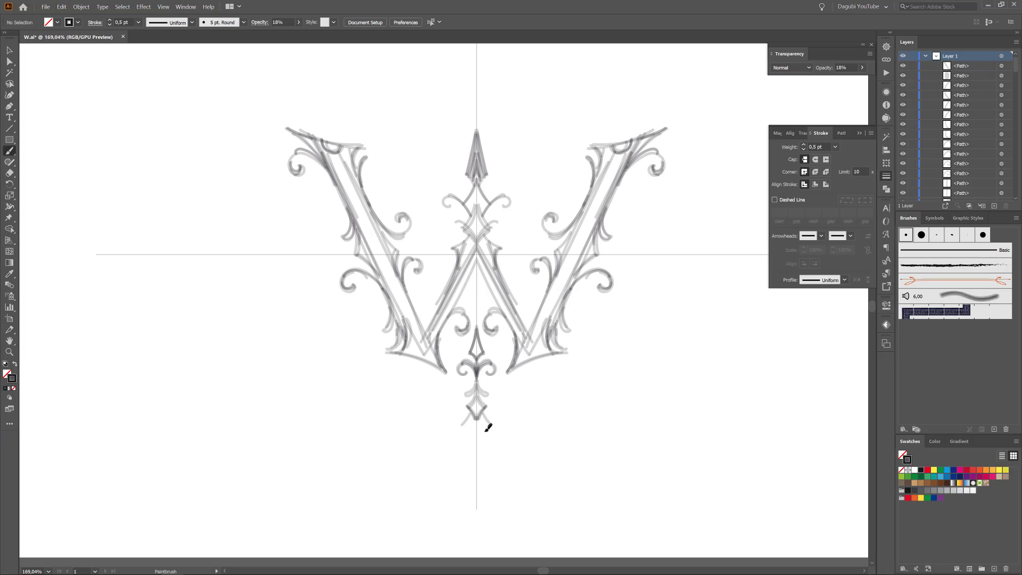
left_click_drag(490, 424, 477, 459)
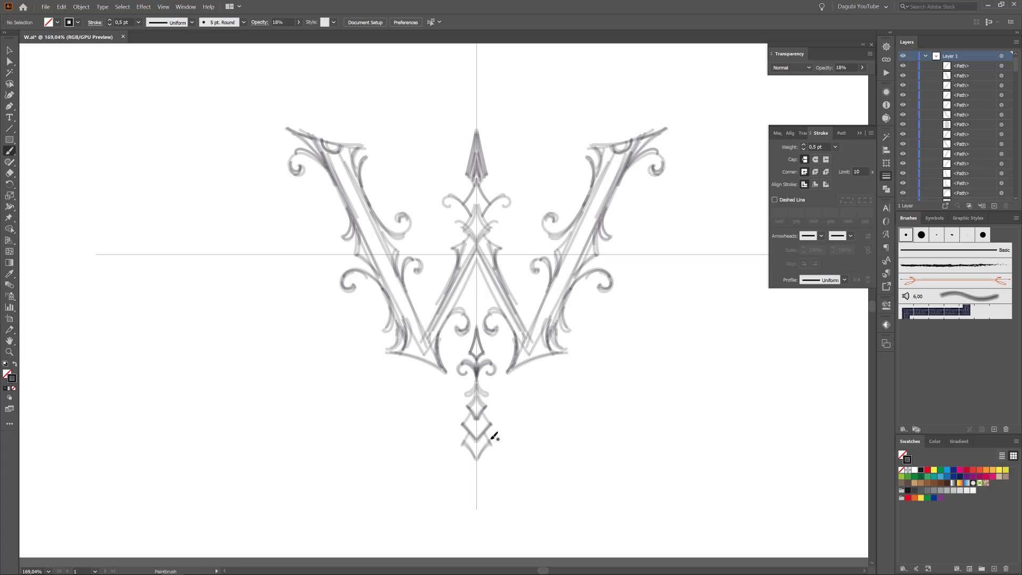
Sketch a large spiral curl sweeping outward from the pendant's diamond chain
left_click_drag(542, 408, 525, 412)
left_click_drag(526, 427, 525, 413)
left_click_drag(526, 427, 526, 411)
mouse_move(487, 417)
left_mouse_down()
mouse_move(522, 387)
mouse_move(528, 394)
left_mouse_up()
left_click_drag(488, 416, 530, 386)
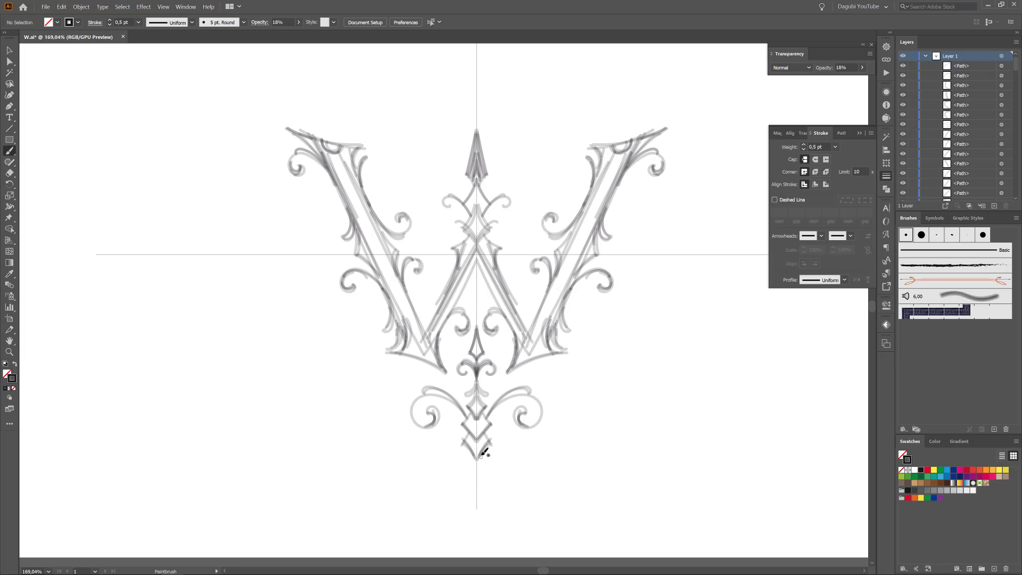
Finish the pendant's lower end with a long pointed tip and a small spiral curl branching off above it
left_click_drag(480, 481, 476, 490)
mouse_move(478, 482)
left_mouse_down()
mouse_move(481, 457)
mouse_move(481, 478)
left_mouse_up()
left_click_drag(486, 468, 478, 492)
left_click_drag(501, 436, 507, 440)
left_click_drag(502, 444, 508, 441)
left_click_drag(485, 445, 507, 438)
mouse_move(485, 445)
left_mouse_down()
mouse_move(503, 435)
mouse_move(488, 446)
left_mouse_up()
left_click_drag(481, 440, 485, 450)
left_click_drag(478, 442, 483, 450)
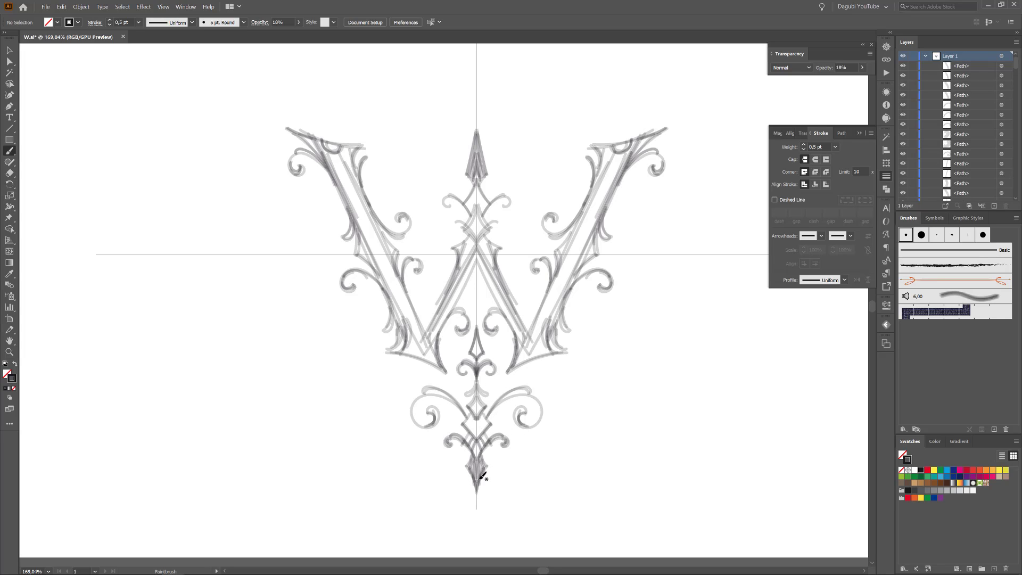
Strengthen the curl beneath the central arrowhead and the outer edge of the W's inner diagonal with extra strokes
mouse_move(483, 214)
left_mouse_down()
mouse_move(508, 189)
mouse_move(490, 201)
left_mouse_up()
left_click_drag(498, 272, 520, 324)
left_click_drag(501, 277, 528, 325)
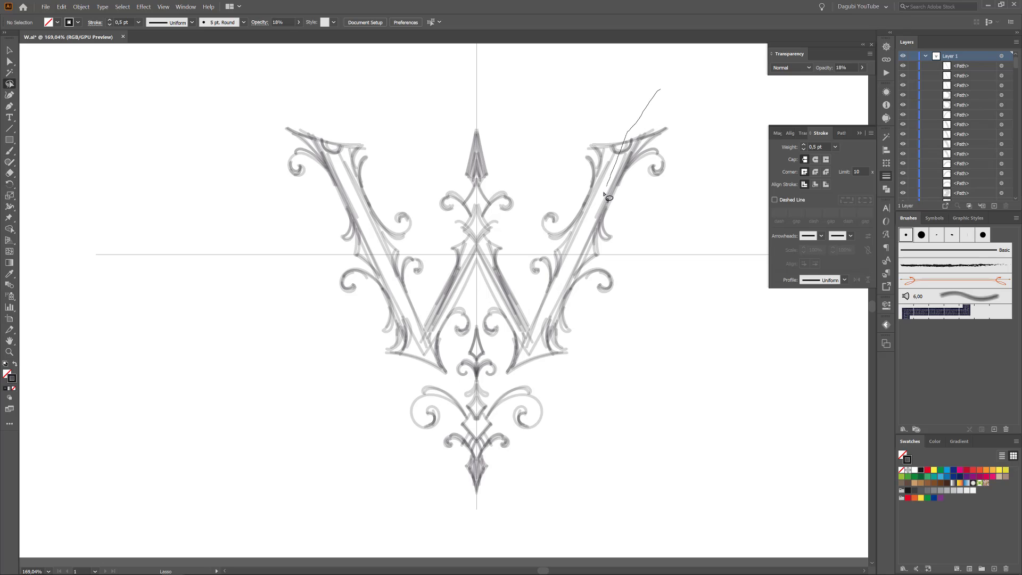
Lasso the outer arm's outer edge with its ornaments and shift it slightly outward to widen the arm
mouse_move(551, 302)
left_mouse_down()
mouse_move(682, 236)
mouse_move(663, 93)
left_mouse_up()
left_click(10, 62)
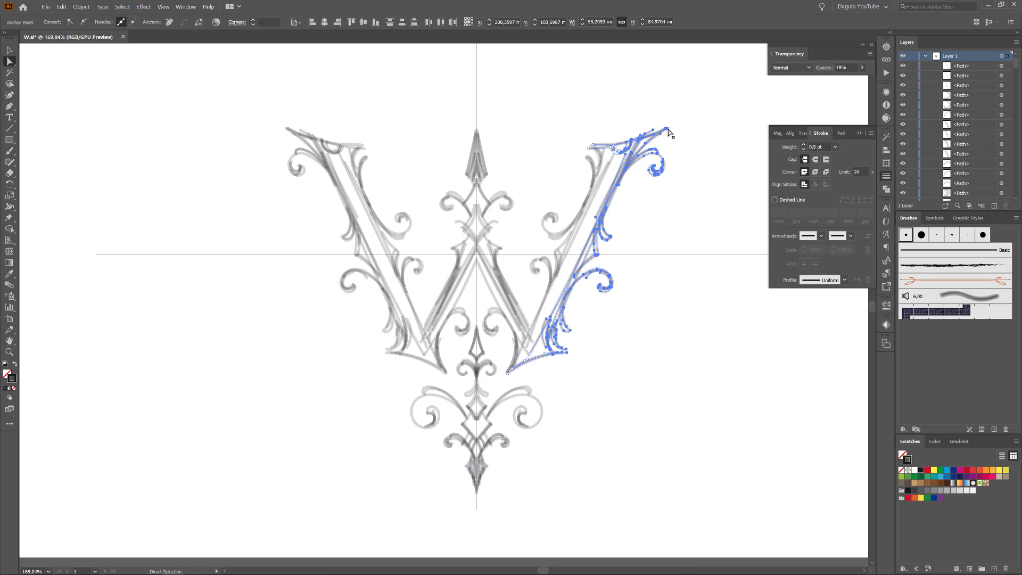
left_click_drag(668, 133, 679, 137)
left_click(671, 335)
Redraw the outer arm's base serif with longer curved paintbrush strokes reaching out to a pointed tip
key("b")
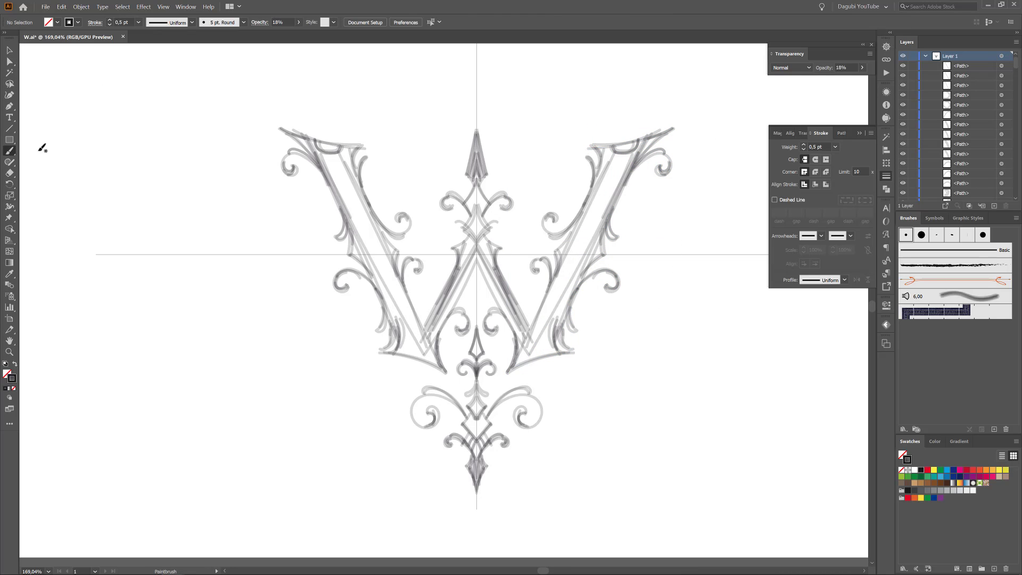
left_click_drag(513, 370, 582, 355)
left_click_drag(542, 357, 580, 355)
left_click_drag(544, 358, 576, 358)
left_click_drag(561, 329, 580, 356)
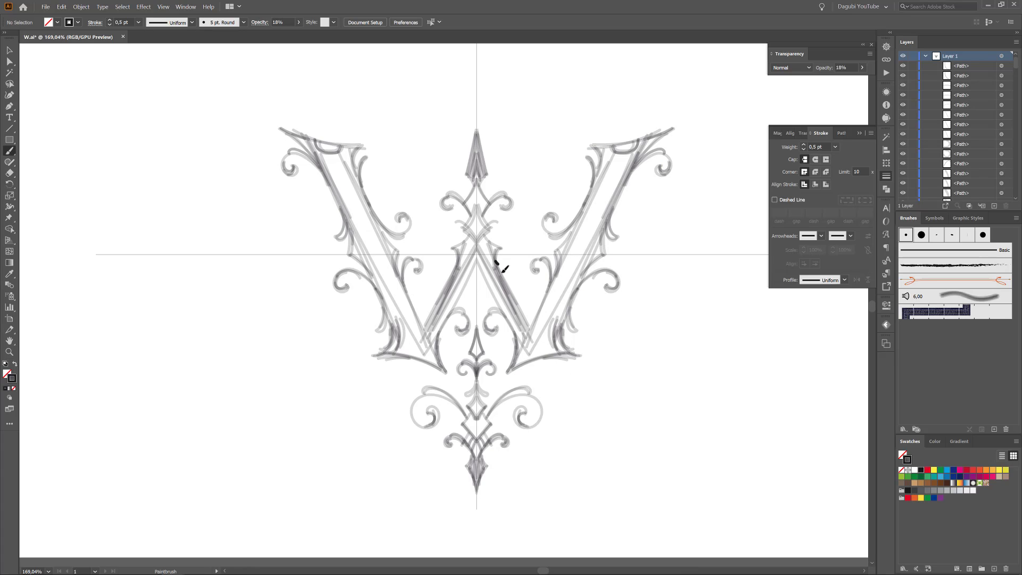
Reinforce the inner diagonal's edge and add a small spiral curl near its upper end
left_click_drag(502, 270, 535, 326)
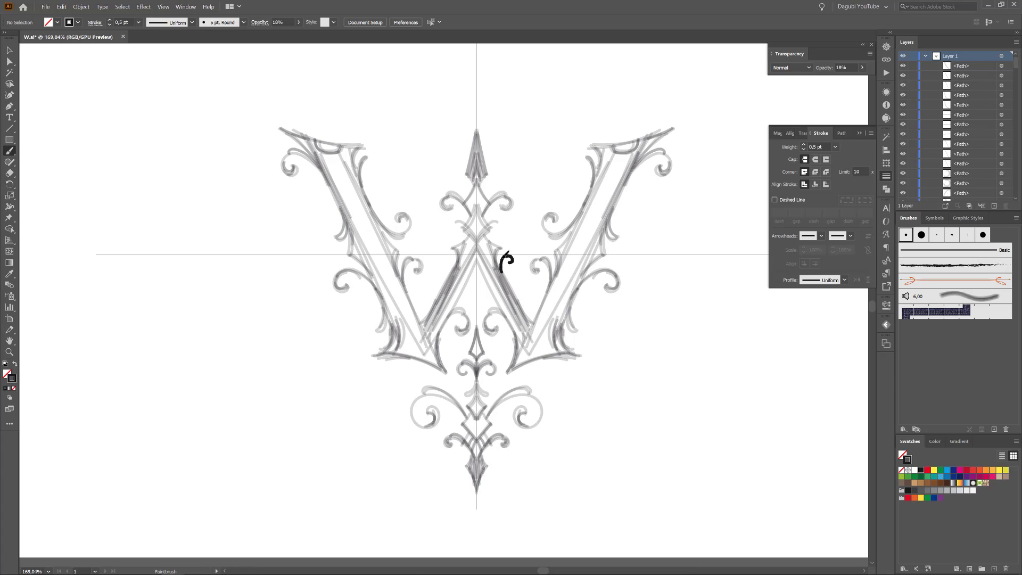
left_click_drag(502, 271, 502, 276)
left_click_drag(502, 267, 516, 299)
Select all the sketch artwork, move it upward on the artboard and clear the selection
key("ctrl+0")
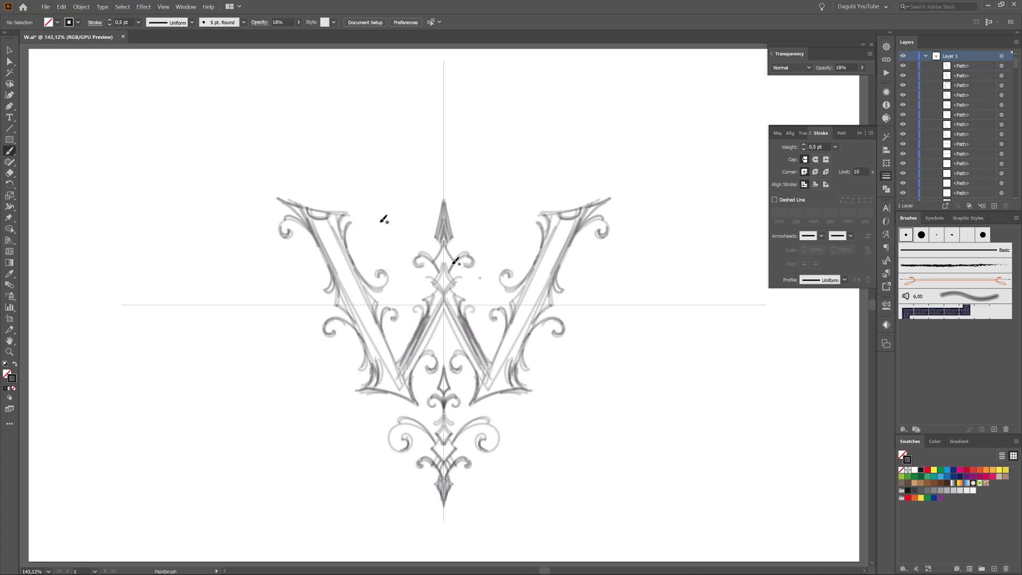
left_click(123, 6)
left_click(140, 18)
key("shift+Up")
key("shift+Up")
key("shift+Up")
key("shift+Up")
key("shift+Down")
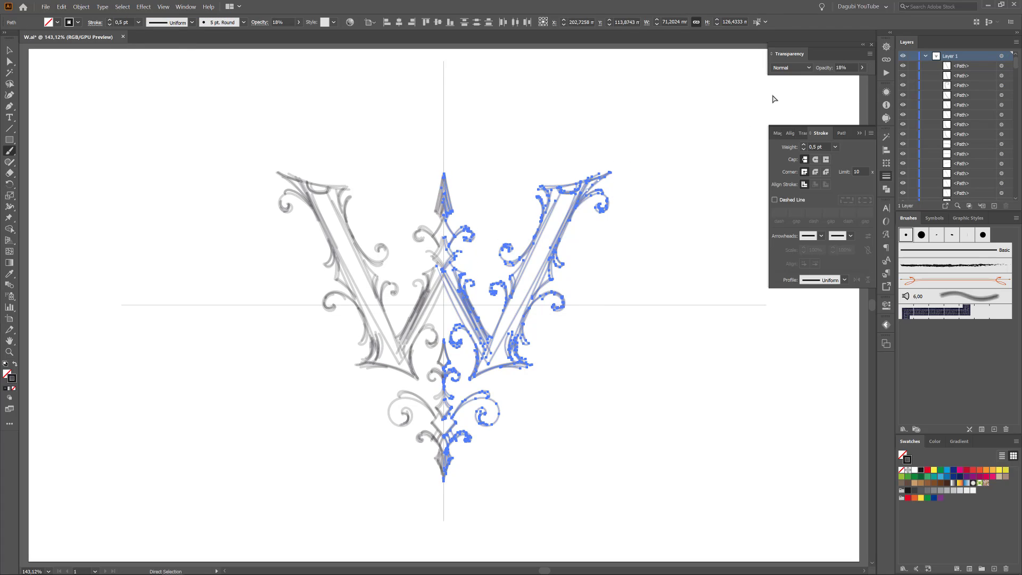
left_click(772, 99, "ctrl")
Duplicate Layer 1 and rename the original layer Sketch
left_click(925, 56)
left_click_drag(985, 57, 994, 206)
double_click(950, 65)
type("S")
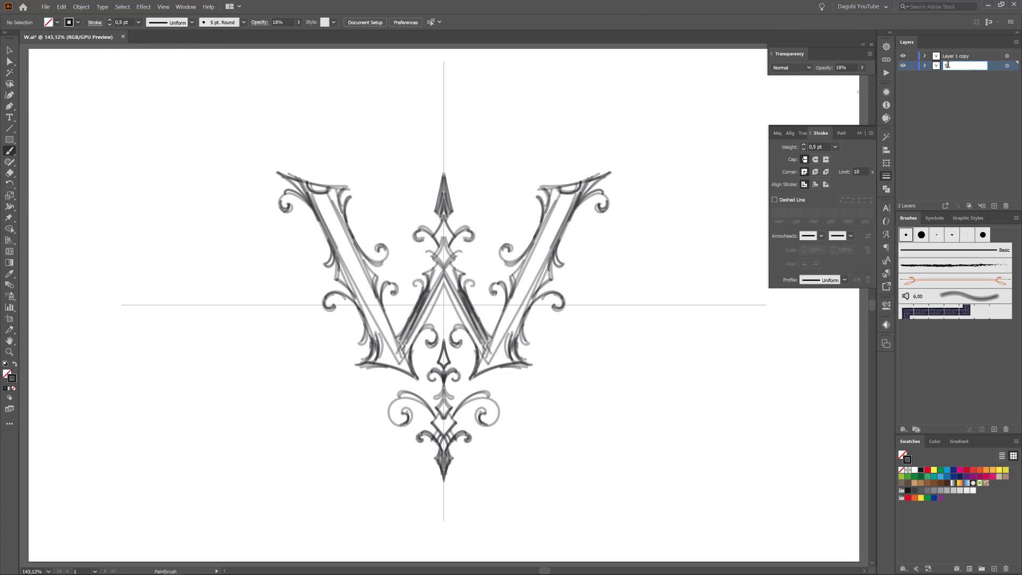
type("ketch")
key("Return")
Delete all the sketch paths from Layer 1 copy, keeping only its rectangle and two guide lines
left_click(925, 56)
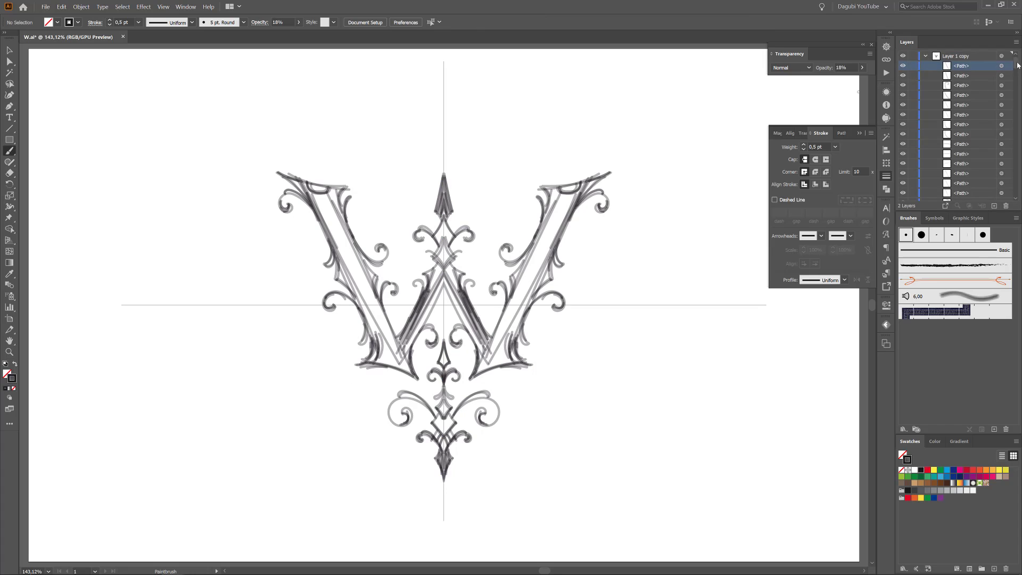
left_click_drag(1016, 59, 1019, 194)
left_click(972, 158, "shift")
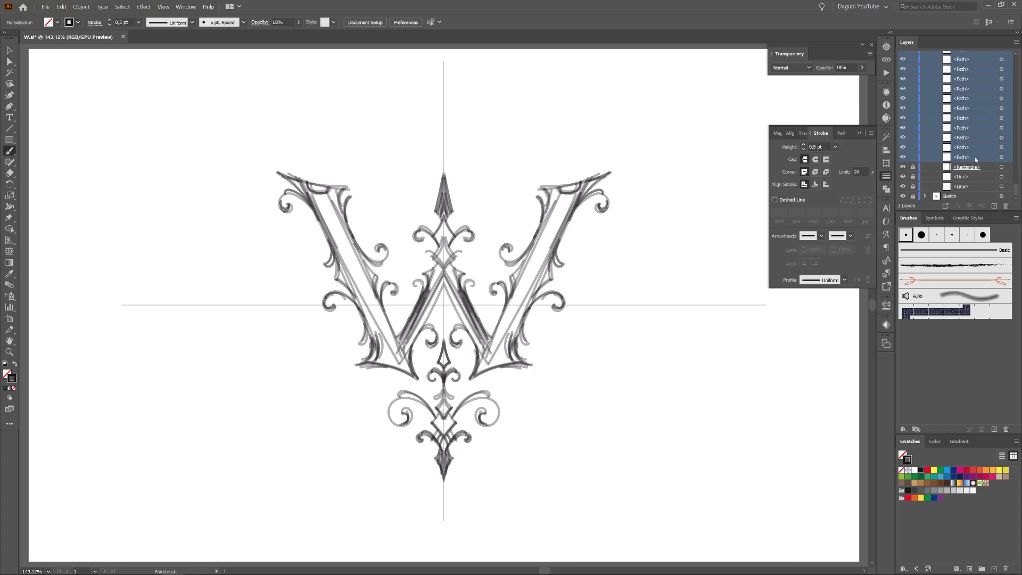
left_click(1006, 206)
left_click(965, 55)
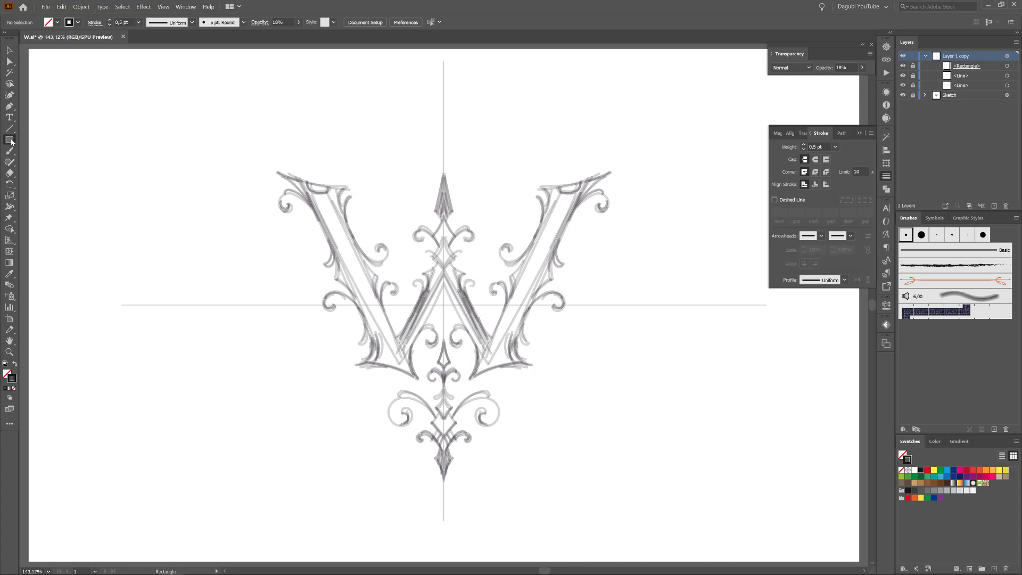
Set the layer colour of Layer 1 copy to Green
double_click(988, 57)
left_click(642, 139)
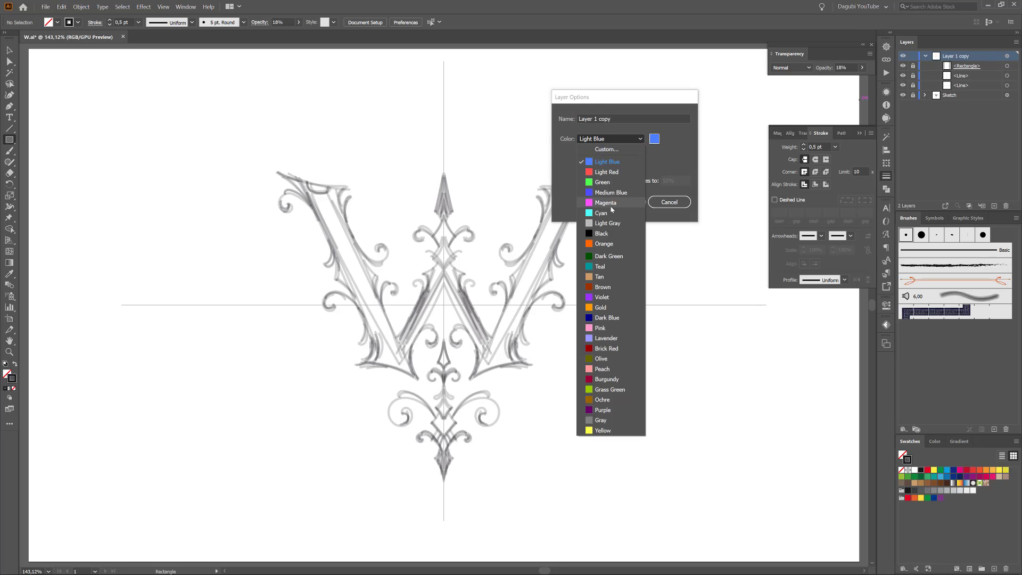
left_click(611, 183)
left_click(625, 201)
Draw a tall narrow rectangle, move it over the outer arm and shear it with Free Transform to follow the slant
left_click_drag(586, 182, 607, 370)
key("a")
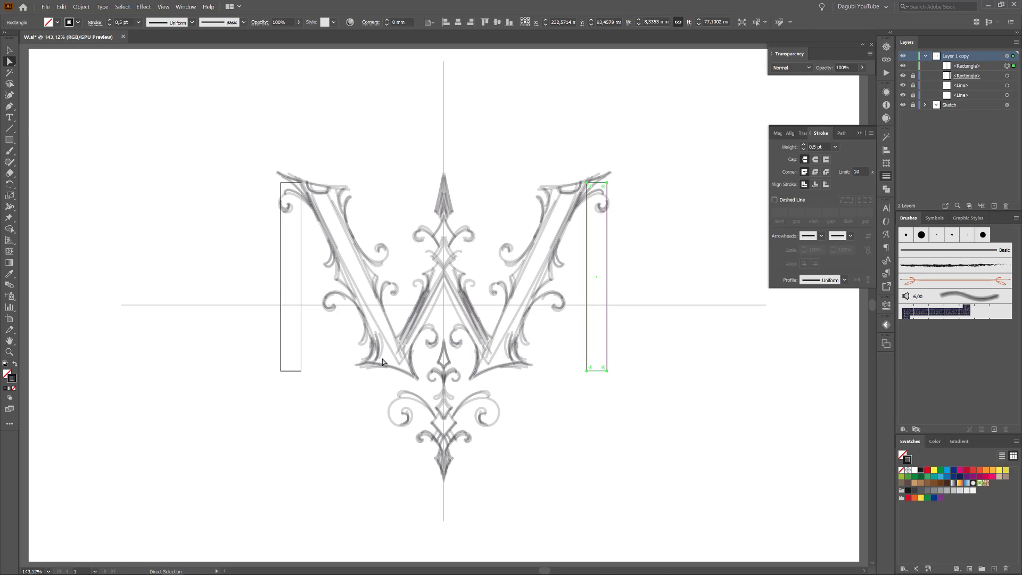
left_click(10, 218)
left_click_drag(593, 267, 563, 270)
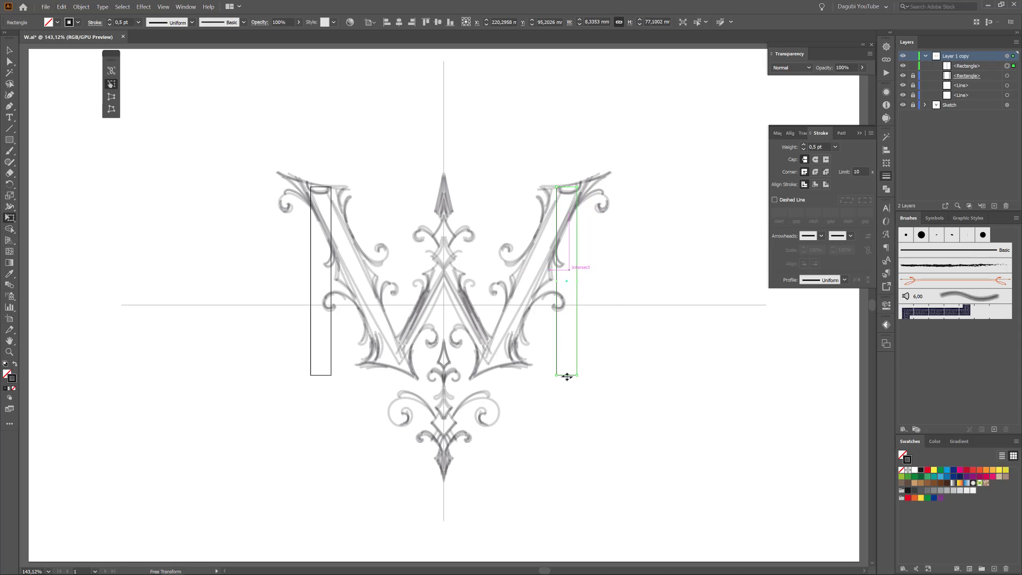
left_click_drag(567, 376, 487, 375)
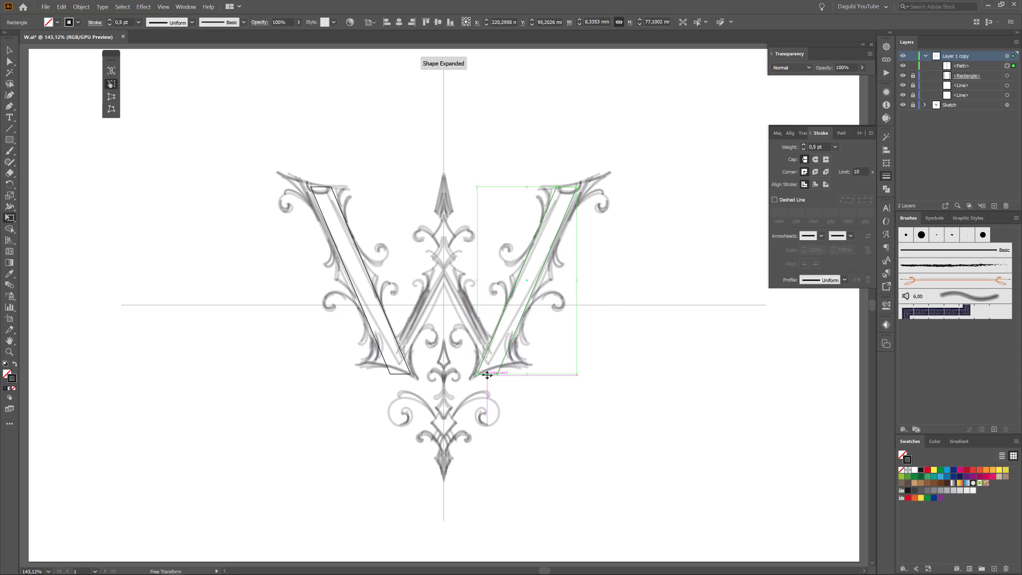
Fill the slanted bar with red and reduce its opacity to 51%
left_click(947, 477)
left_click(928, 471)
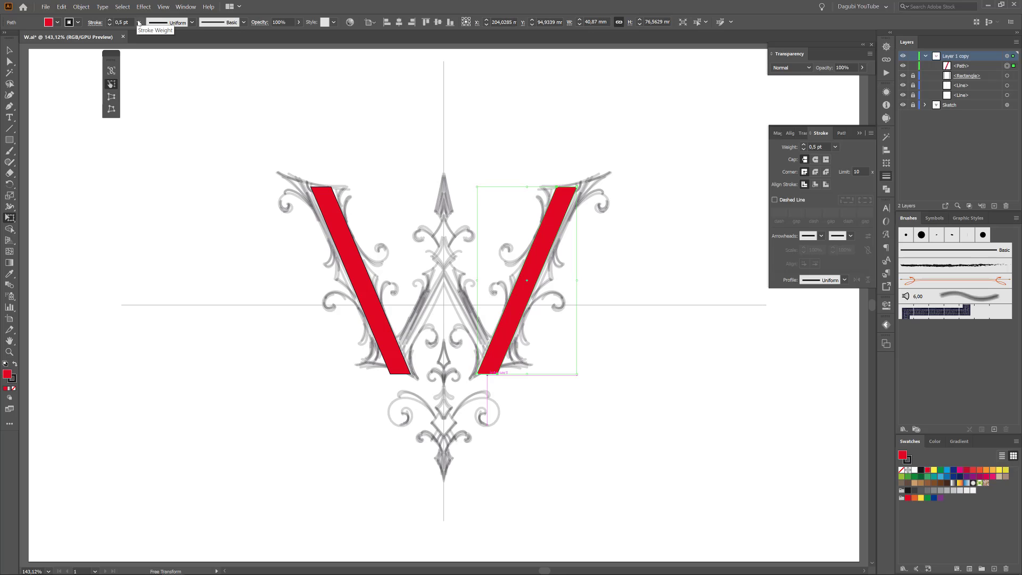
left_click(299, 22)
left_click_drag(289, 33, 271, 33)
Fine-tune the red bar's shear at both ends so its slant matches the sketched arm
left_click_drag(581, 307, 614, 431)
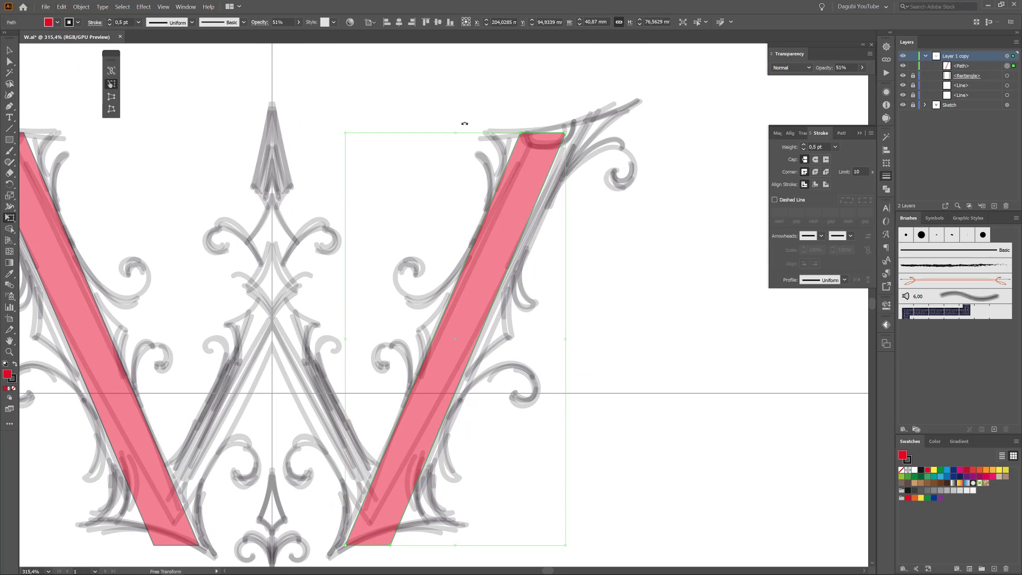
left_click_drag(455, 132, 461, 132)
left_click_drag(458, 545, 451, 545)
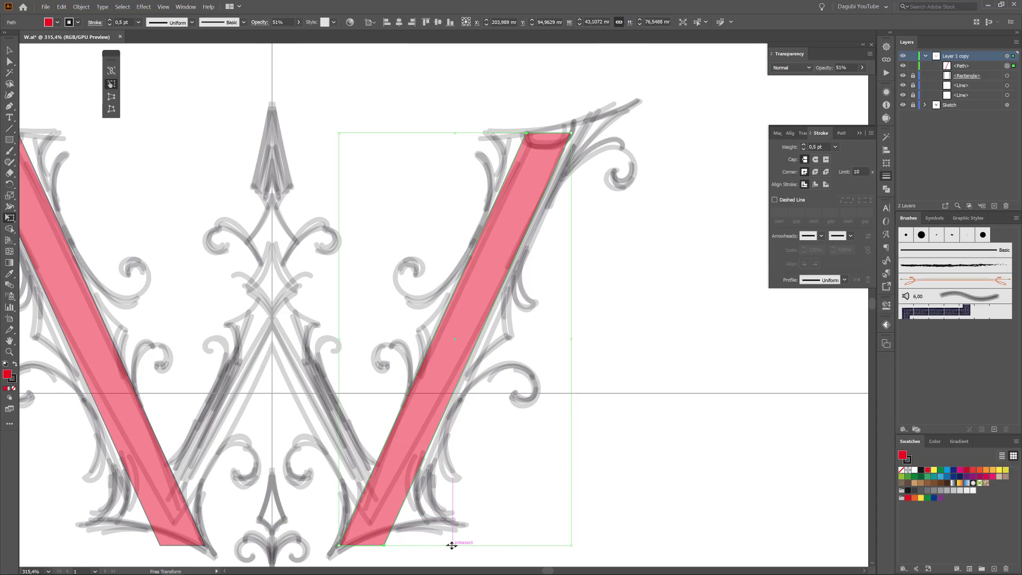
Widen the red bar by nudging its two outer corner points outward to the sketched edge
key("a")
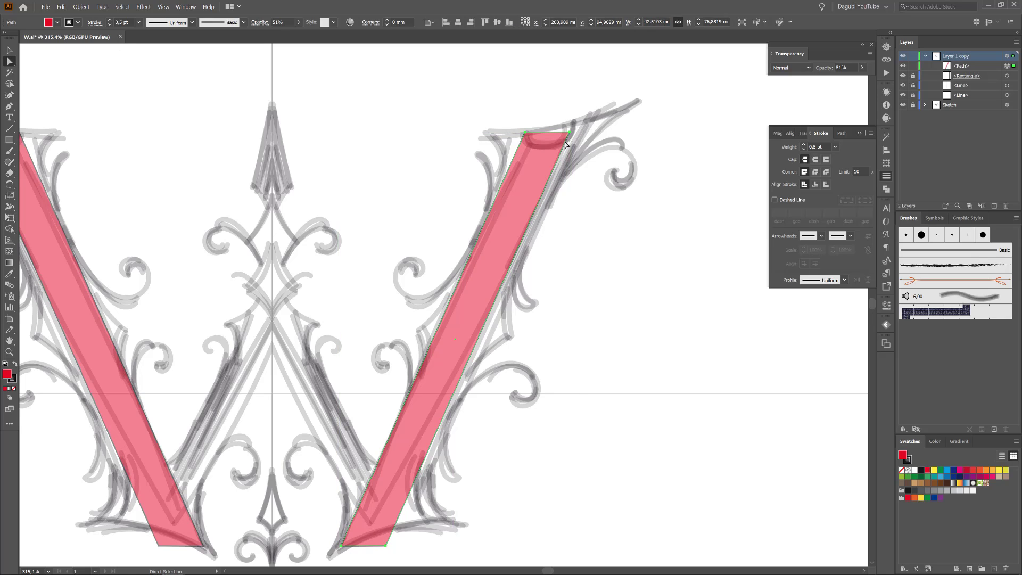
left_click(569, 133)
left_click(384, 546, "shift")
key("Right")
key("Right")
key("Right")
key("Right")
key("Right")
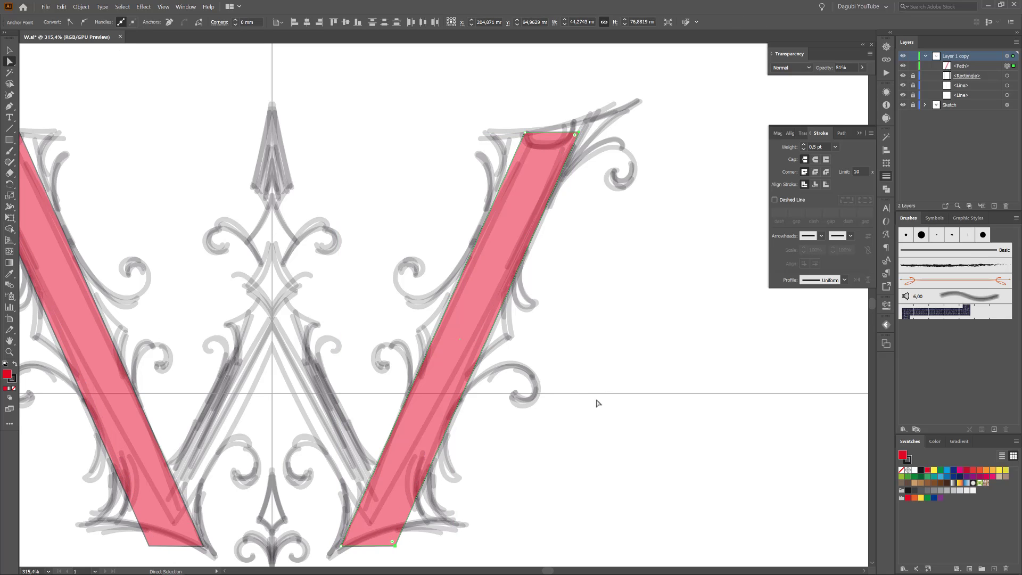
key("Right")
left_click(507, 278, "ctrl")
key("Left")
left_click(350, 236, "ctrl")
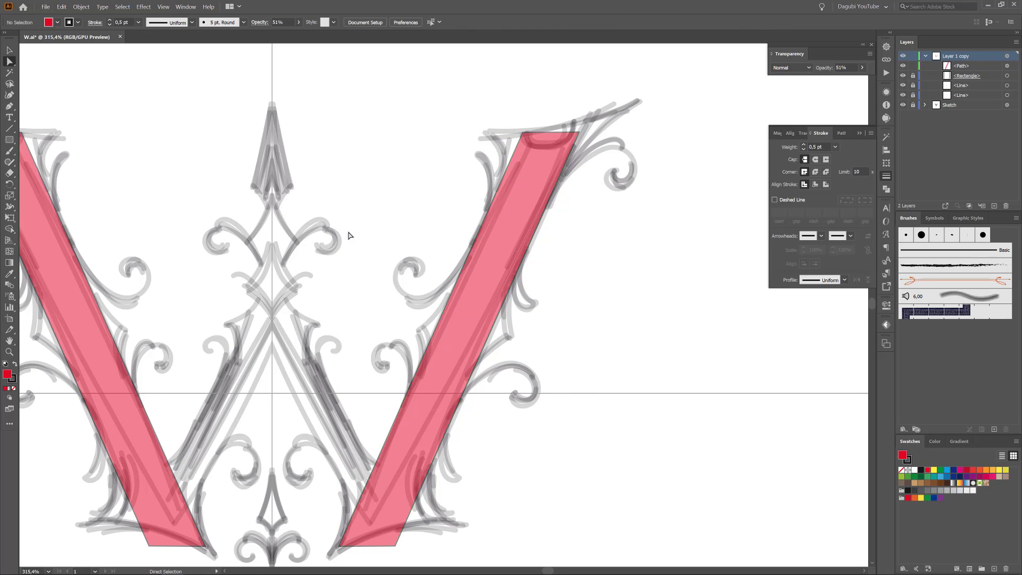
Add anchor points on the red bar's long edges where the upper and lower serifs begin
key("p")
left_click(505, 172, "ctrl")
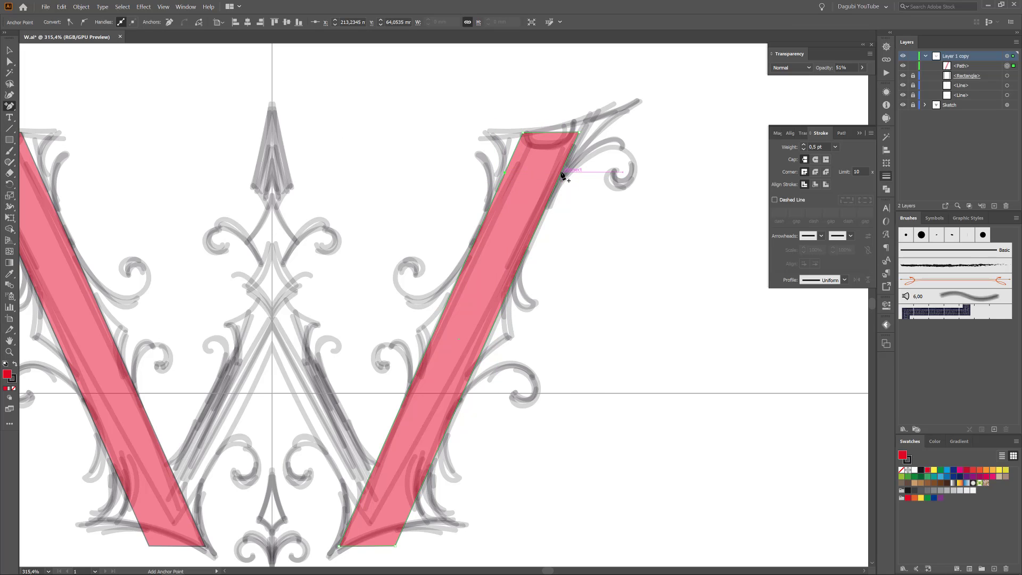
left_click(354, 512)
Pull the red bar's four corner points out to the sketched serif tips at both ends
key("a")
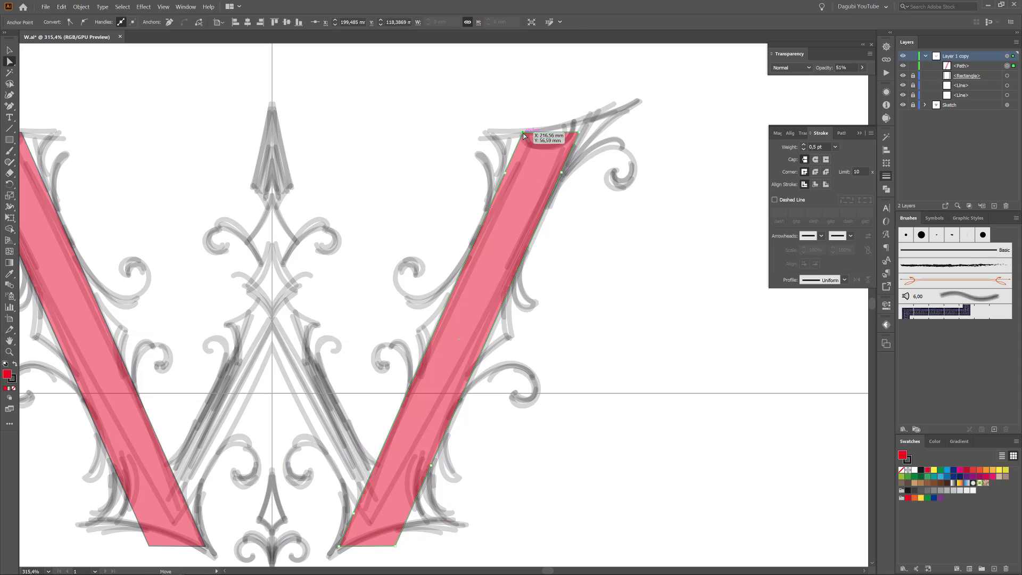
left_click_drag(522, 132, 486, 136)
left_click_drag(577, 134, 639, 101)
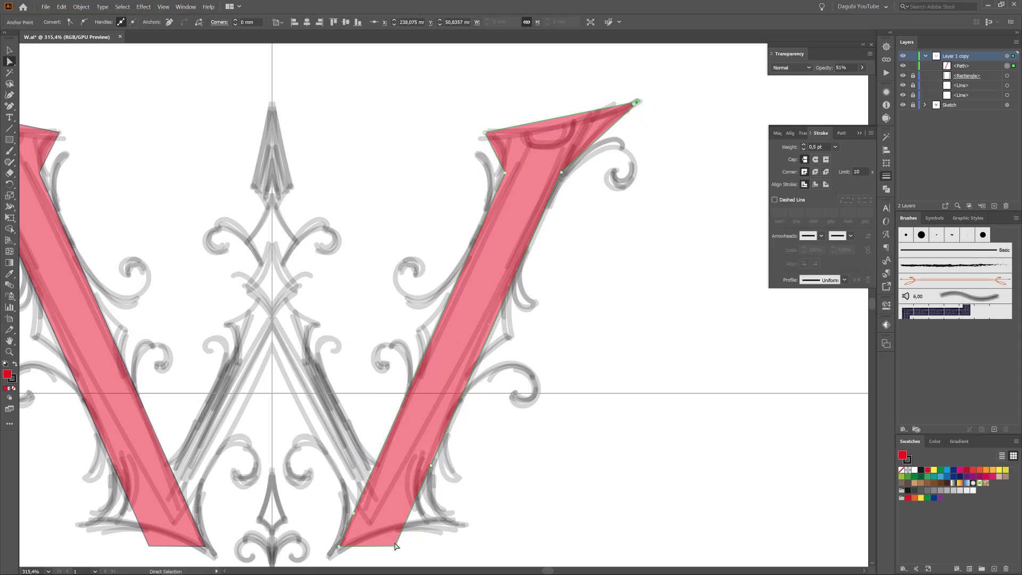
left_click_drag(397, 545, 461, 526)
left_click_drag(339, 547, 329, 554)
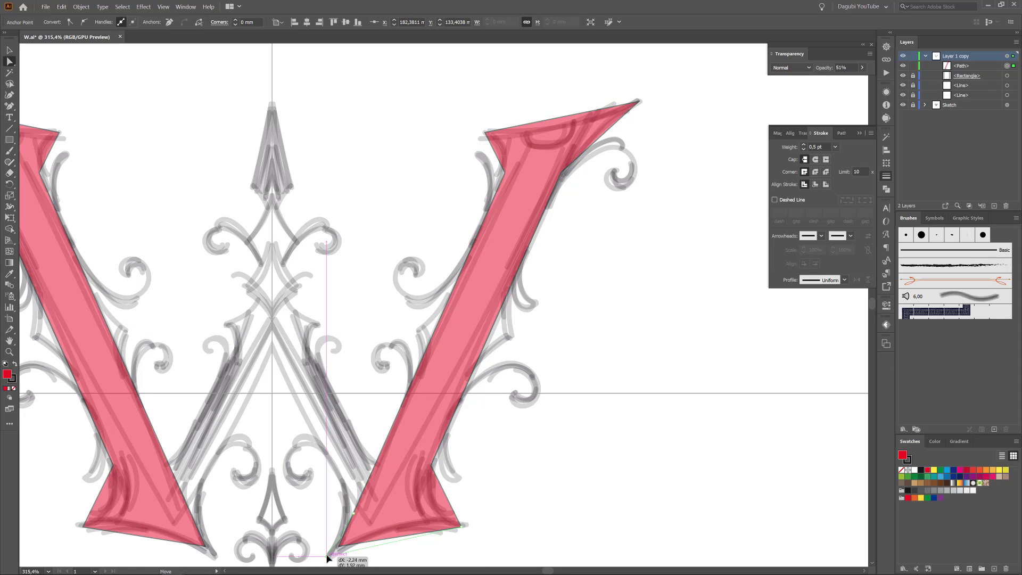
Bend the straight serif edges of the red shape into curves following the sketch with the Anchor Point tool
left_click_drag(9, 95, 54, 141)
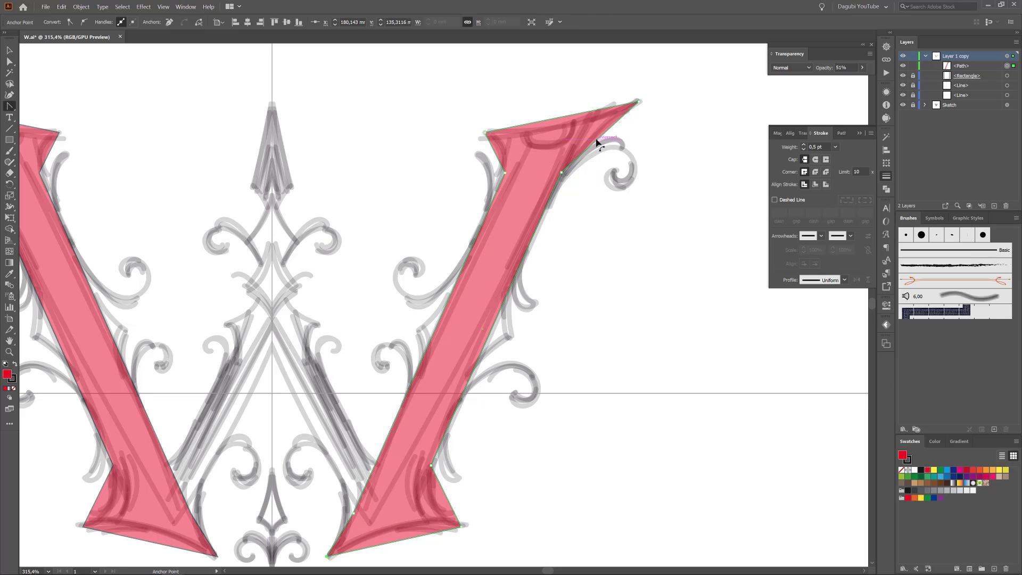
left_click_drag(601, 137, 555, 128)
left_click_drag(446, 498, 432, 501)
left_click(726, 270)
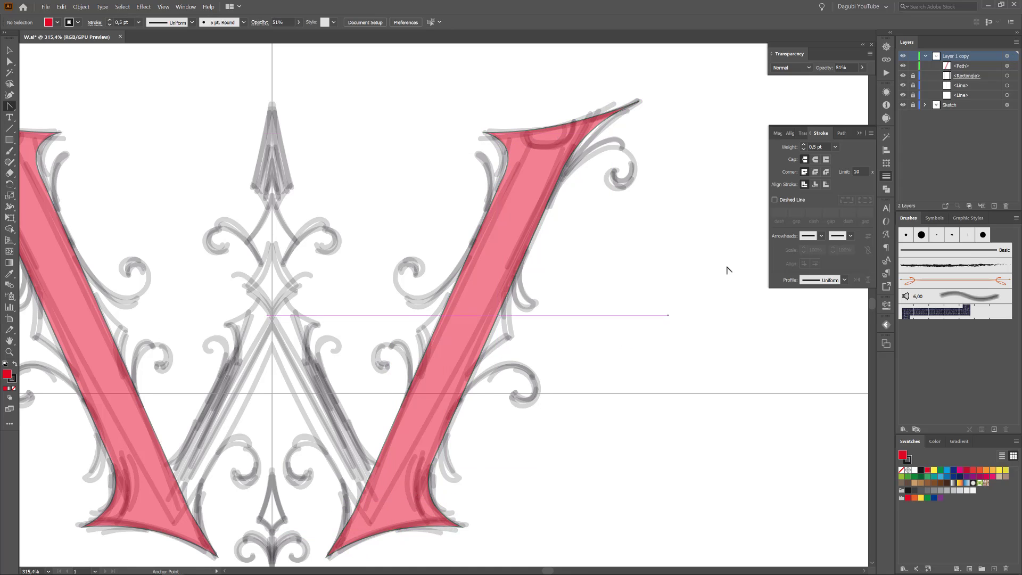
Check the red shape with the Sketch layer hidden, restore the layer and refine the curve beneath the top serif's outer tip
left_click(903, 105)
left_click_drag(663, 354, 638, 283)
left_click(638, 282)
left_click(903, 105)
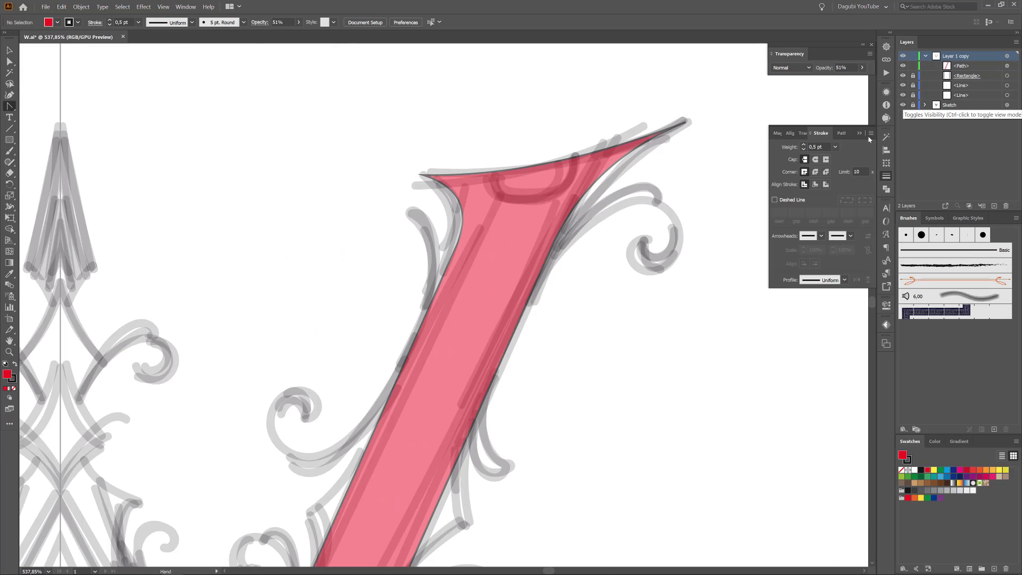
left_click(544, 194)
key("a")
left_click(586, 190)
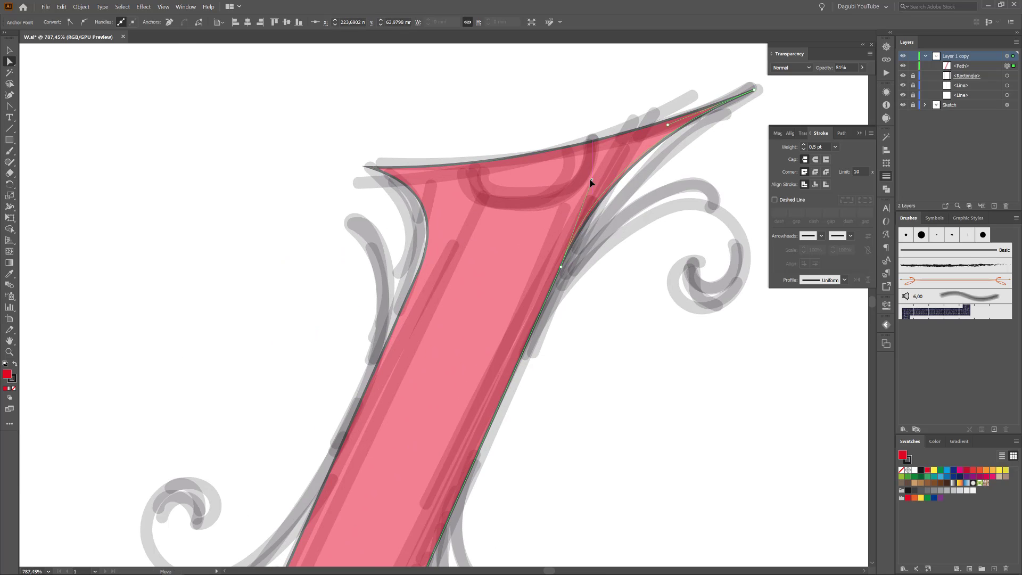
left_click_drag(598, 180, 601, 181)
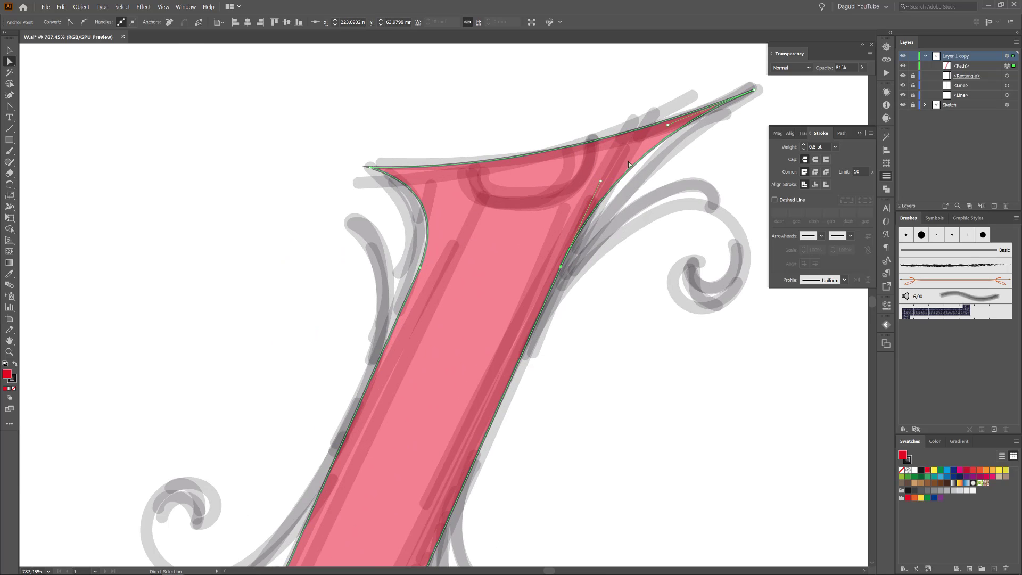
Refine the curves beside the red bar's upper and lower serifs to follow the sketch
left_click(420, 268)
left_click_drag(435, 223, 441, 216)
scroll(373, 298, "down", 5)
left_click_drag(434, 294, 425, 295)
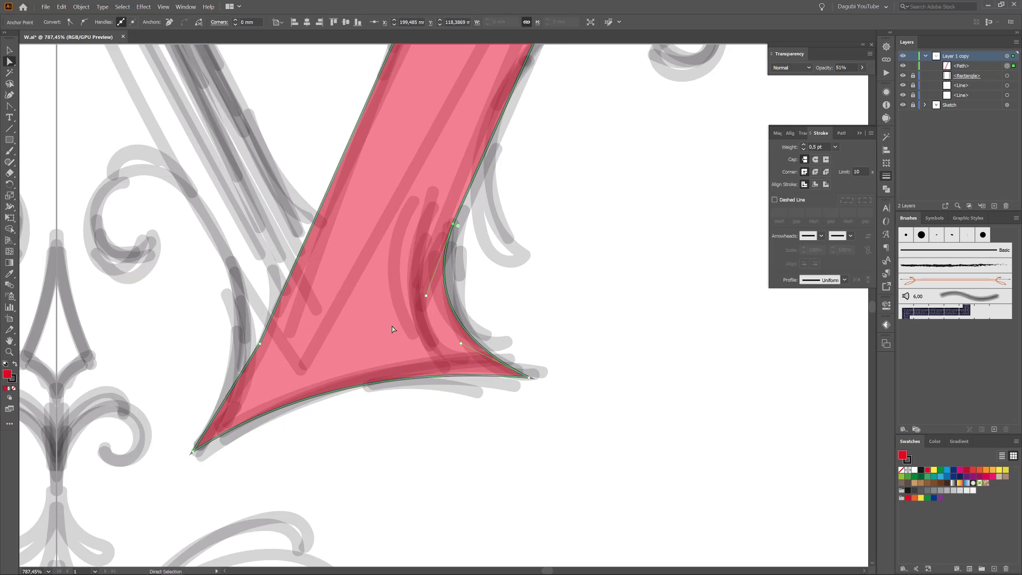
left_click(12, 108)
mouse_move(232, 388)
left_mouse_down()
mouse_move(262, 378)
mouse_move(239, 391)
left_mouse_up()
key("a")
left_click(479, 455)
Draw a vertical rectangle about 7 by 41 mm beside the mirror axis and set its opacity to 46%
left_click_drag(484, 456, 397, 415)
left_click_drag(442, 216, 525, 248)
left_click(10, 140)
left_click_drag(431, 135, 470, 358)
left_click(299, 22)
left_click(277, 34)
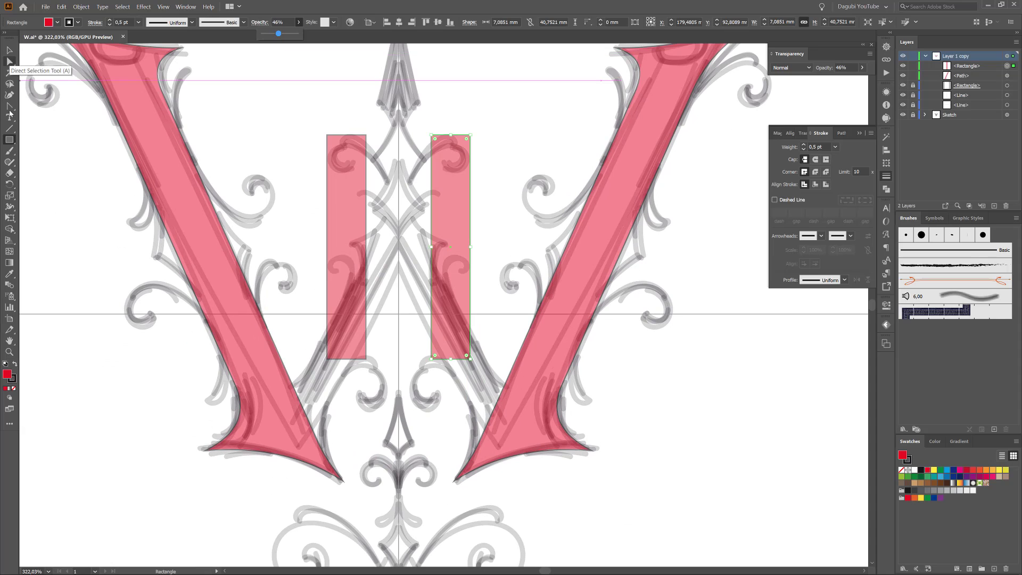
Slant the rectangle with Free Transform along the W's sketched inner diagonal, meeting its mirror image at the axis, and nudge it down into place
left_click(9, 218)
left_click_drag(450, 194, 487, 277)
left_click_drag(483, 215, 393, 218)
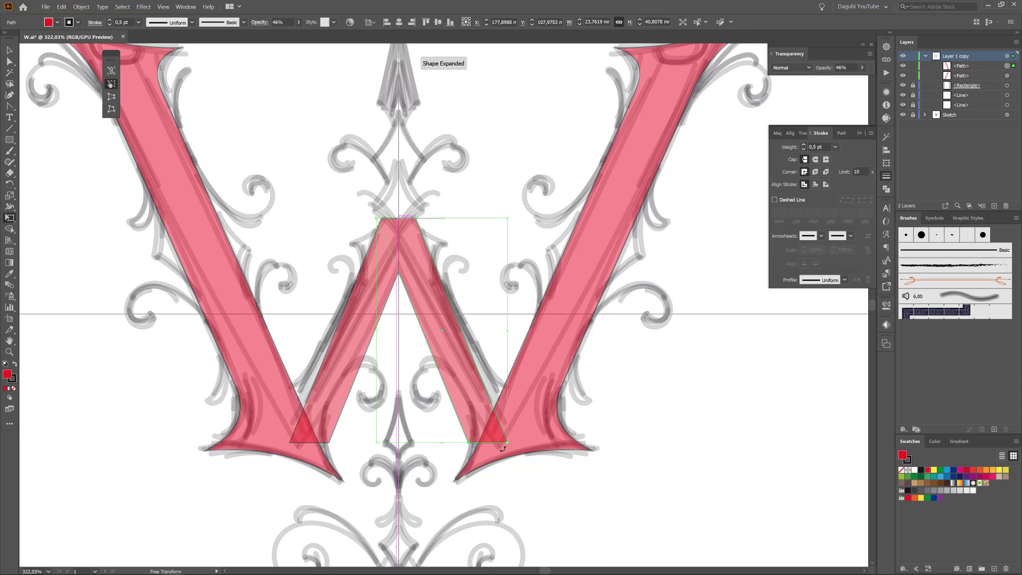
left_click_drag(442, 441, 458, 443)
left_click_drag(449, 218, 450, 226)
left_click_drag(450, 441, 449, 436)
key("Down")
key("Down")
key("Down")
key("Down")
key("Down")
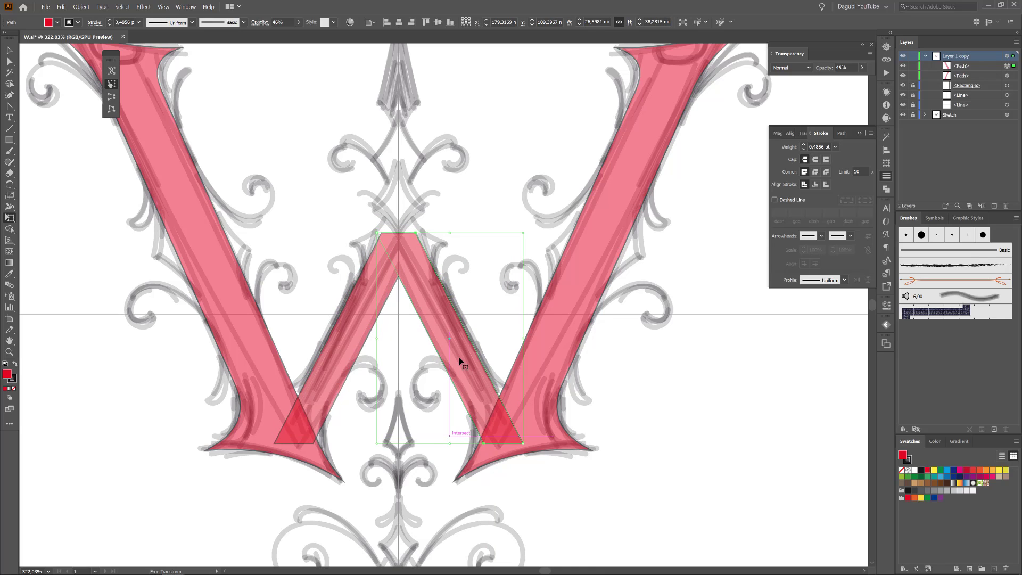
Add anchor points on the inner bar's long edges and where its top edge crosses the axis, and pull the upper corner to the sketched tip
left_click(9, 60)
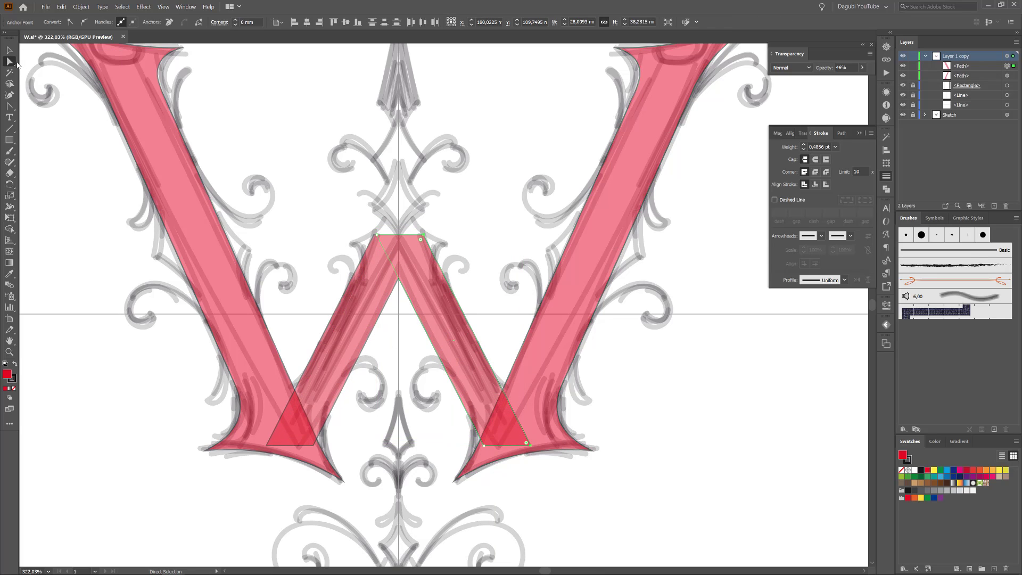
left_click_drag(9, 105, 47, 117)
left_click(490, 366)
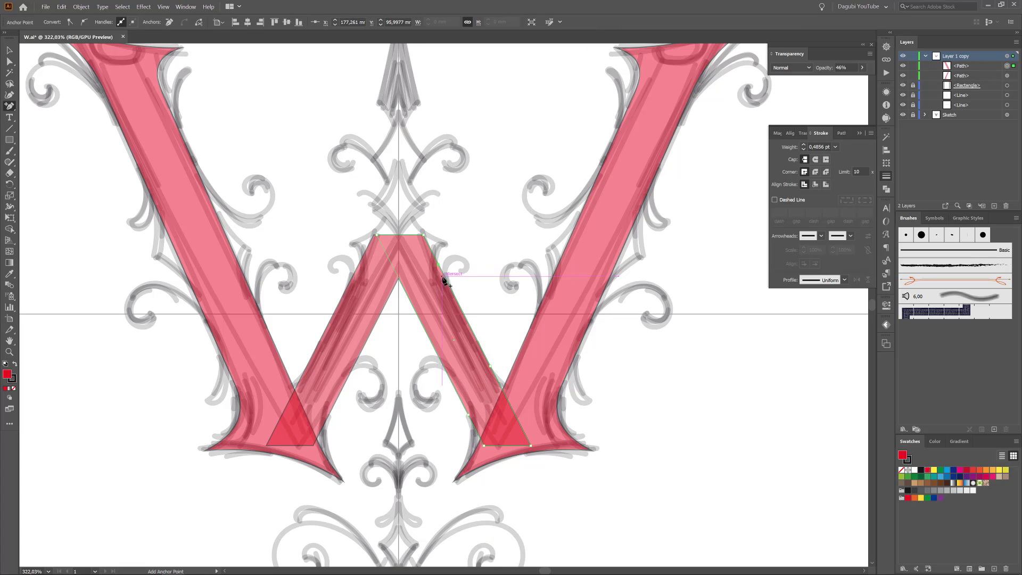
left_click(398, 235)
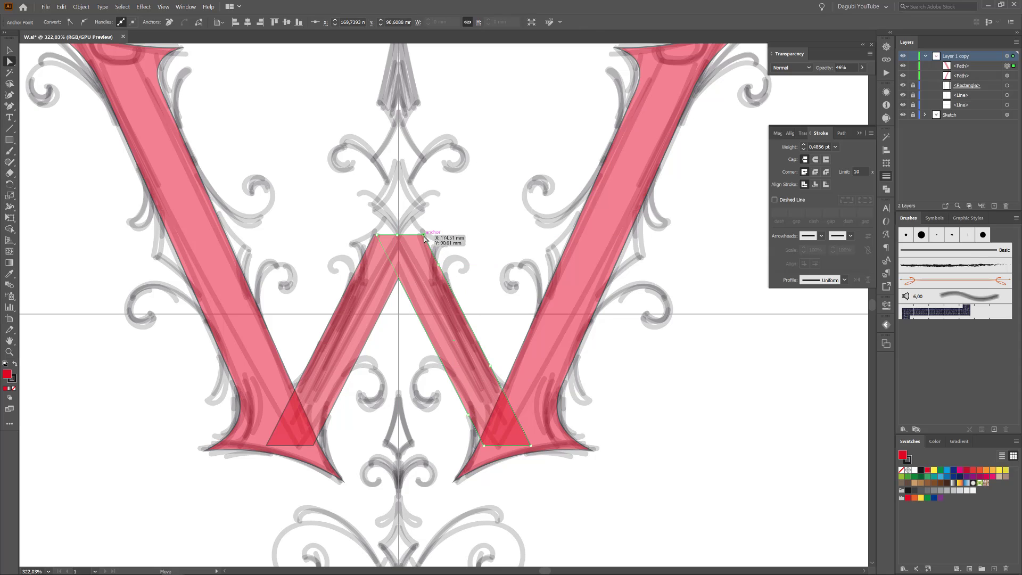
left_click_drag(423, 235, 413, 220)
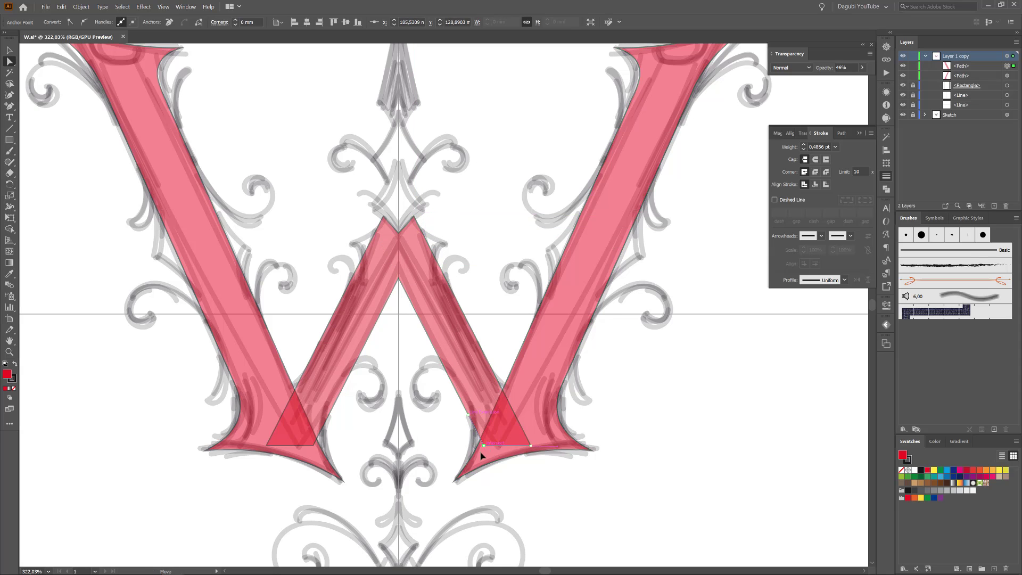
Hide the Sketch layer and move the inner bar's lower corner nearest the axis onto the outer bar's lower serif tip
mouse_move(483, 445)
left_mouse_down()
mouse_move(452, 486)
mouse_move(485, 491)
left_mouse_up()
left_click(903, 115)
left_click_drag(473, 537, 532, 546)
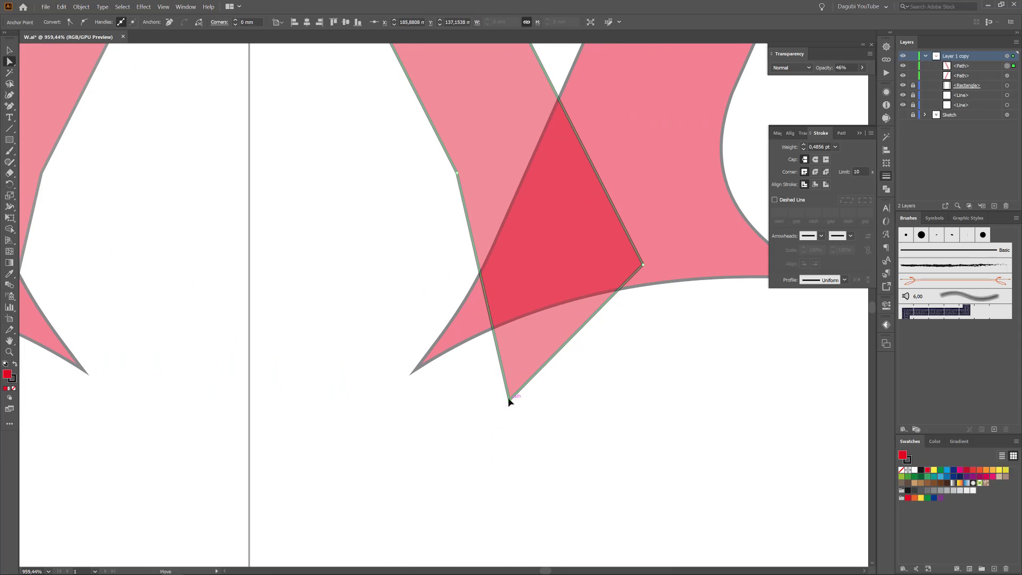
mouse_move(506, 399)
left_mouse_down()
mouse_move(426, 383)
mouse_move(414, 369)
left_mouse_up()
left_click_drag(682, 397, 623, 392)
left_click_drag(657, 141, 611, 383)
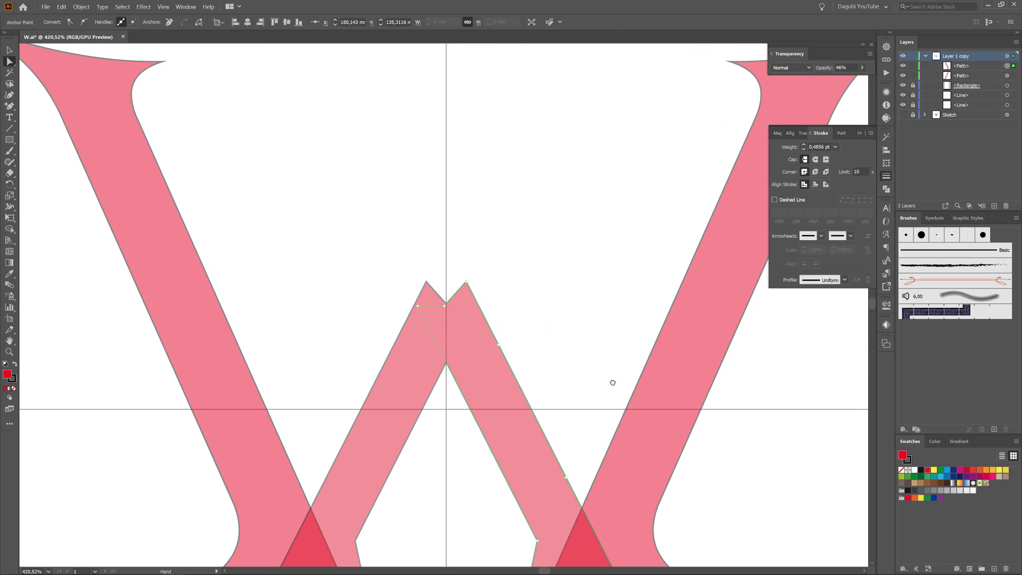
Show the Sketch layer and move the inner bar's other lower corner up inside the outer bar
left_click(903, 115)
left_click_drag(703, 400, 615, 272)
left_click(531, 452)
left_click_drag(530, 455, 560, 381)
Add an anchor point for the inner bar's upper serif, pull it to the sketched tip and bend the serif and lower outer edges into curves
key("plus")
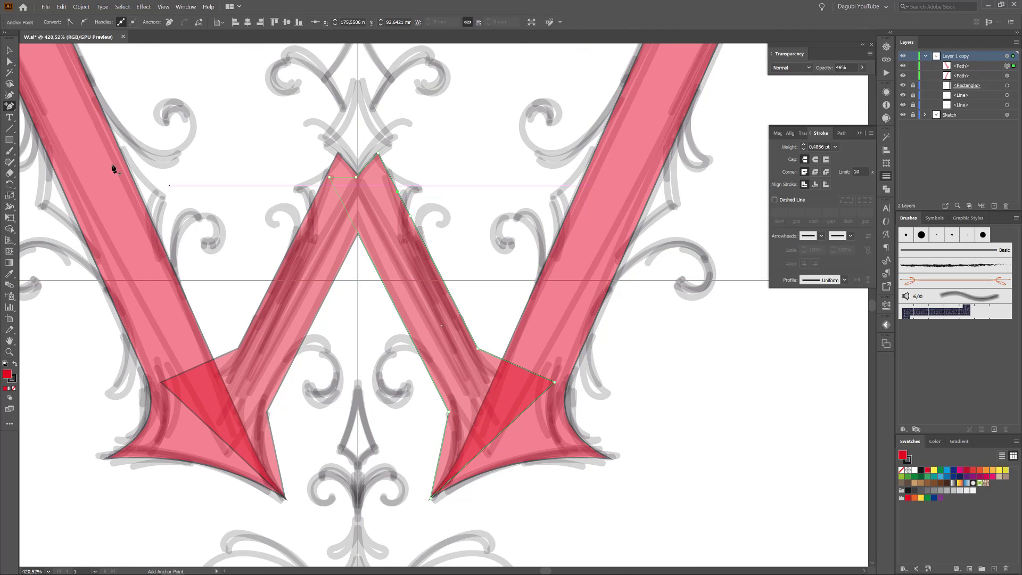
key("a")
mouse_move(397, 191)
left_mouse_down()
mouse_move(414, 186)
mouse_move(390, 173)
left_mouse_up()
right_click(10, 107)
left_click(38, 141)
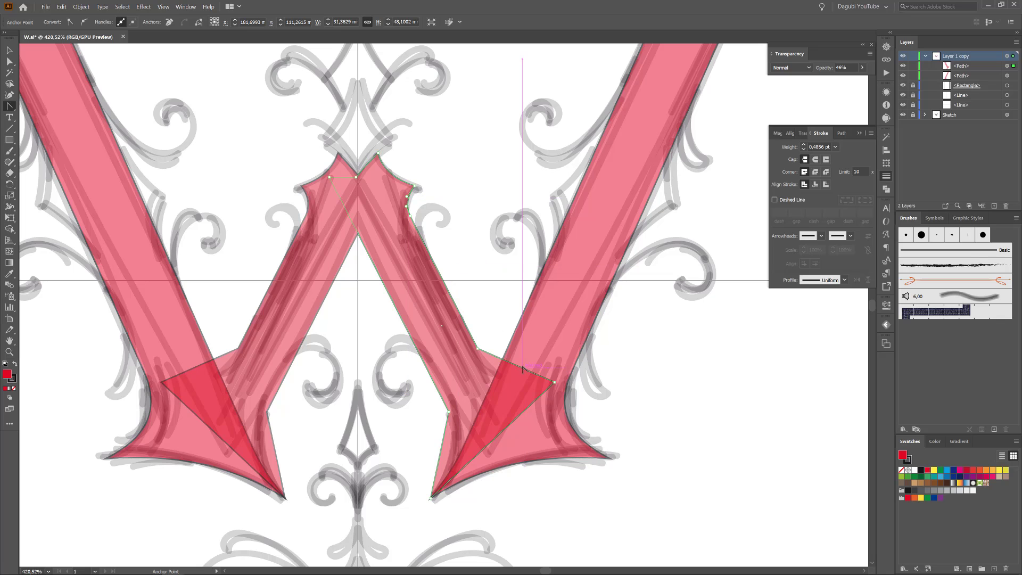
mouse_move(525, 369)
left_mouse_down()
mouse_move(509, 376)
mouse_move(529, 374)
left_mouse_up()
Hide the Sketch layer and smooth the curve where the inner bar's upper serif meets its long edge
left_click(904, 115)
left_click_drag(470, 285, 551, 262)
key("a")
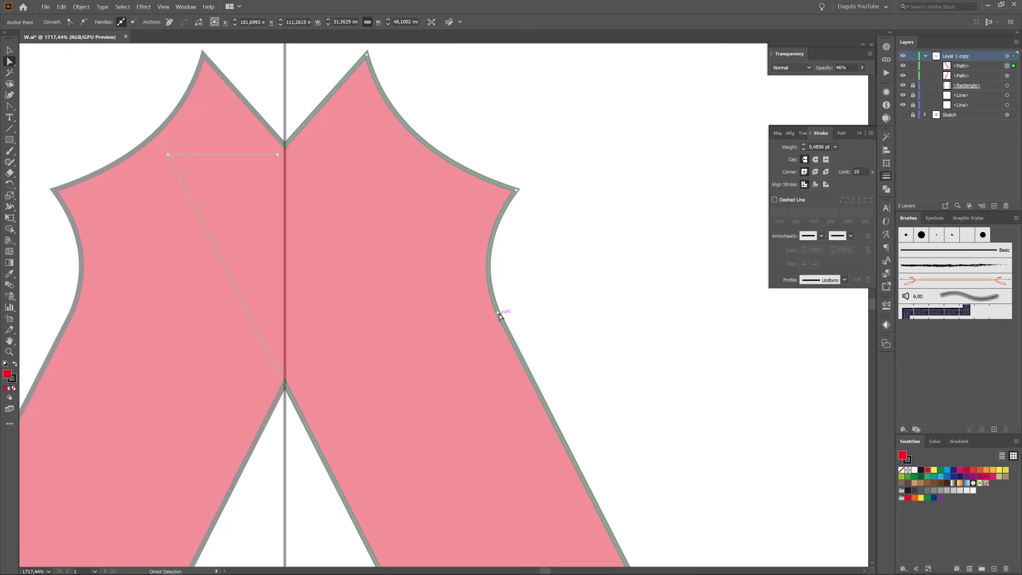
left_click(499, 314)
left_click_drag(477, 265, 472, 261)
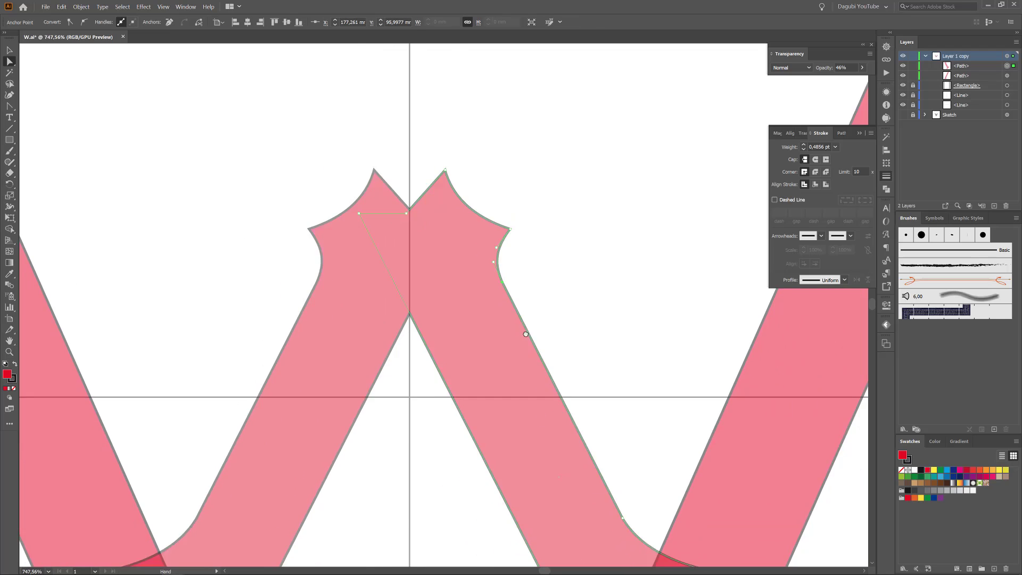
left_click_drag(584, 460, 502, 153)
Bend the inner bar's lower edge facing the axis into a curve and compare the shape with the Sketch layer hidden and shown
left_click(9, 106)
left_click(904, 115)
mouse_move(476, 389)
left_mouse_down()
mouse_move(516, 379)
mouse_move(492, 332)
left_mouse_up()
left_click(903, 115)
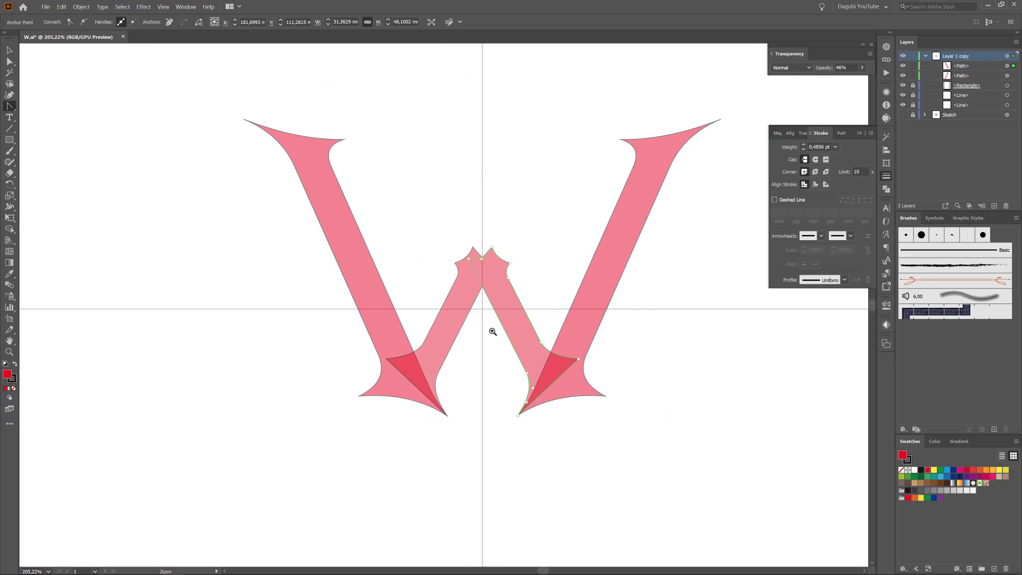
left_click(903, 115)
left_click_drag(472, 251, 621, 328)
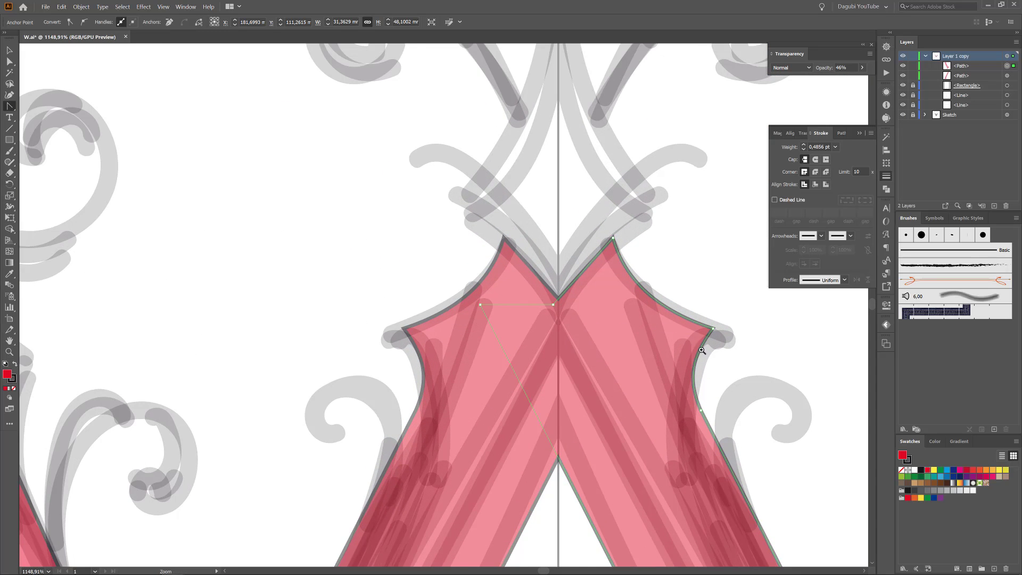
left_click_drag(702, 350, 569, 323)
Duplicate the two bar paths within the traced layer and hide the originals
left_click(981, 66)
left_click(981, 76, "shift")
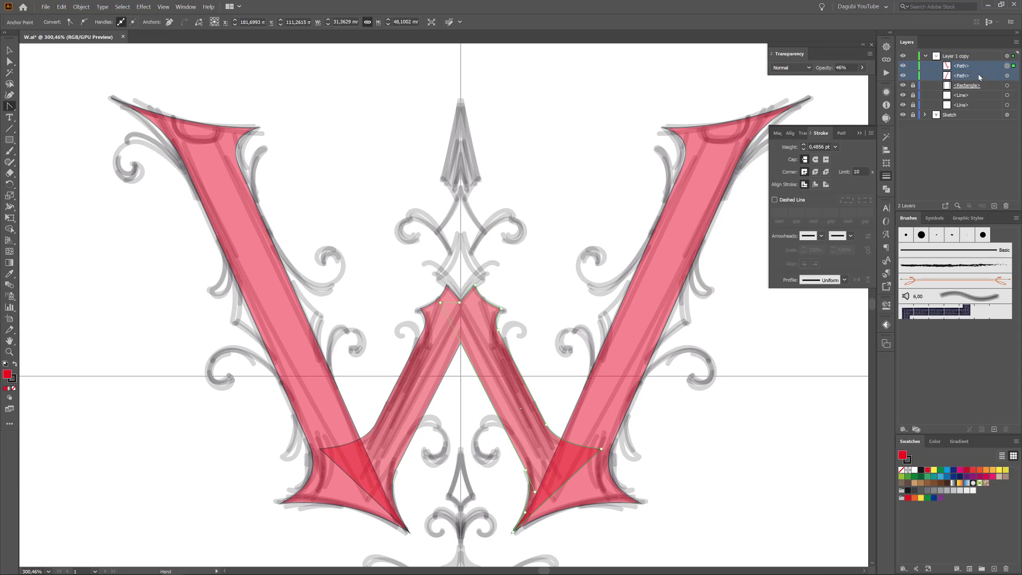
left_click_drag(981, 76, 981, 80)
left_click_drag(903, 95, 903, 85)
Set both visible bar copies to 100% opacity and unite them into one shape with Pathfinder
left_click(1008, 66)
left_click(1007, 75, "shift")
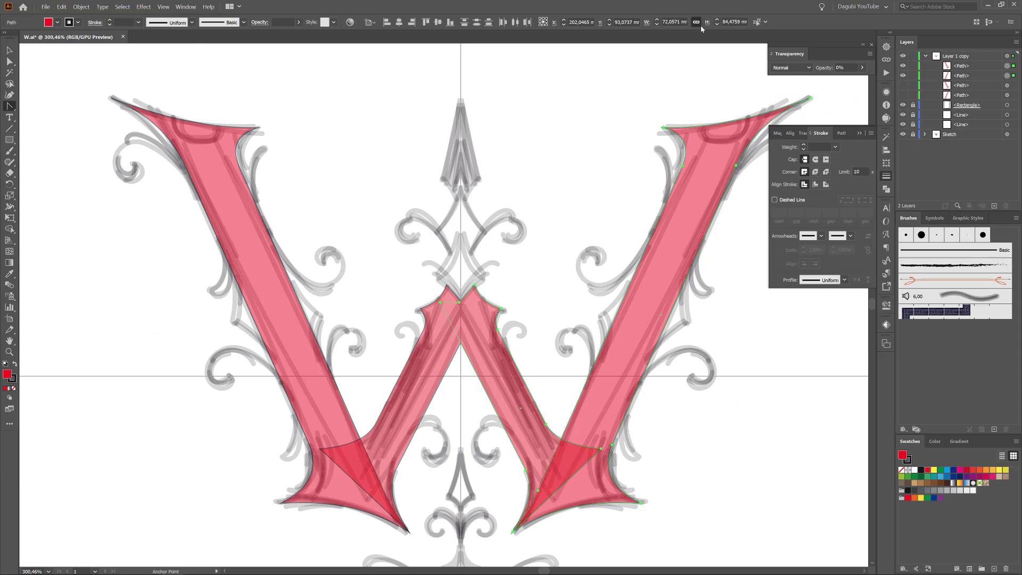
left_click_drag(300, 23, 322, 39)
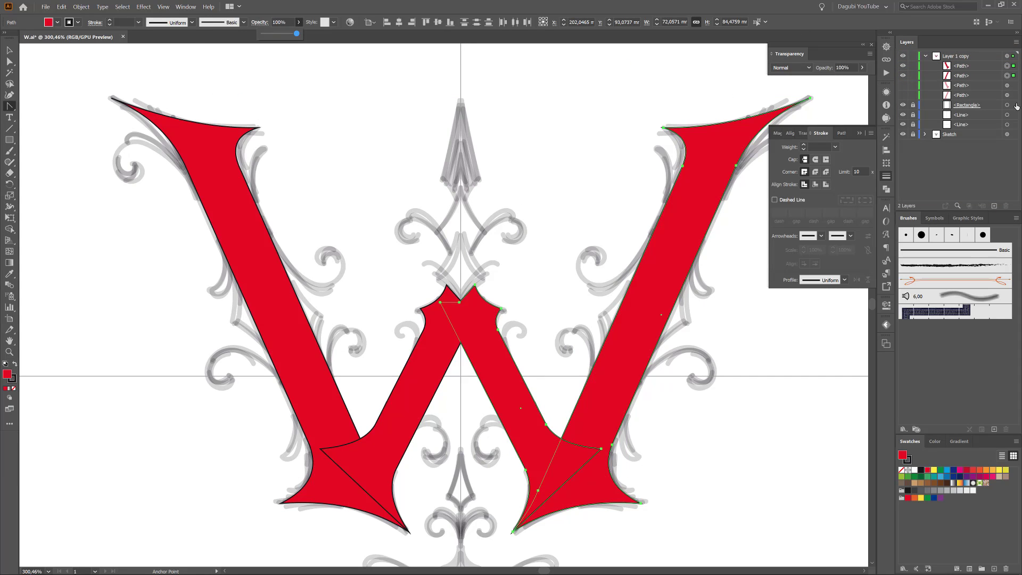
left_click(887, 190)
left_click(777, 158)
key("ctrl+shift+w")
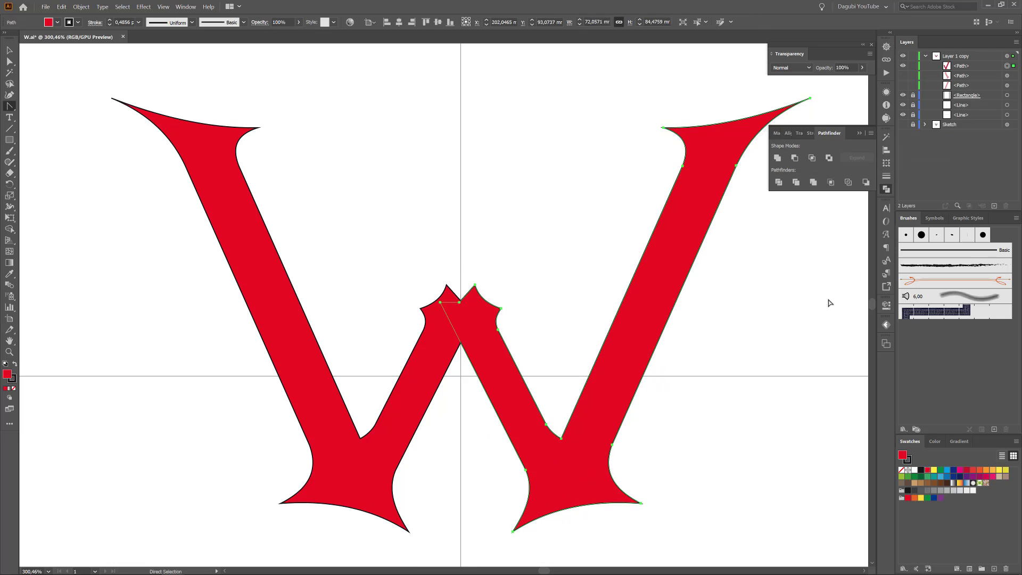
Inspect the united shape without the sketch, restore the Sketch layer and set the shape's opacity to 40%
left_click(829, 303, "ctrl")
left_click_drag(648, 364, 574, 322)
left_click_drag(654, 381, 538, 314)
left_click_drag(471, 296, 562, 337)
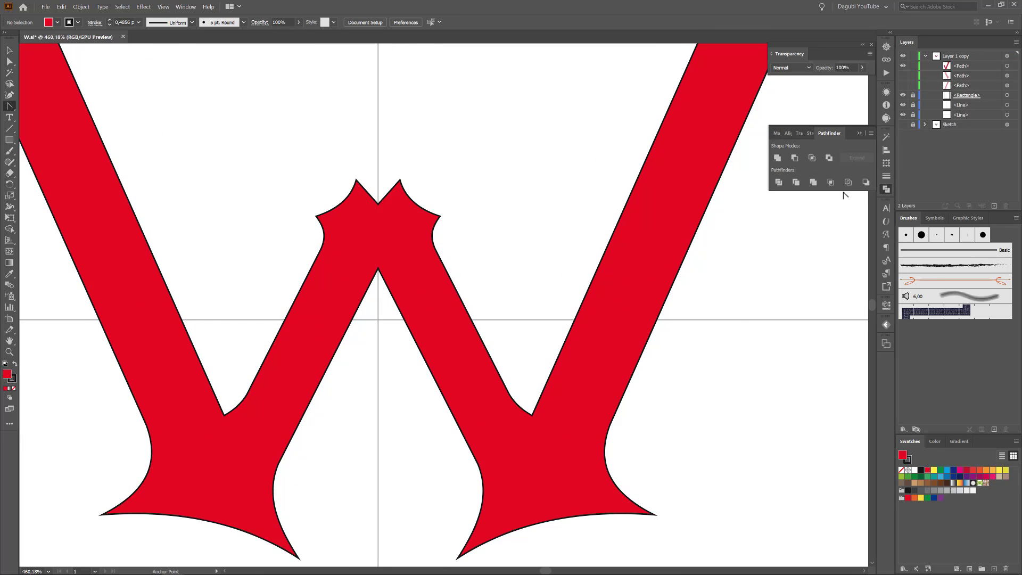
left_click(903, 124)
left_click(1006, 65)
left_click_drag(298, 22, 278, 35)
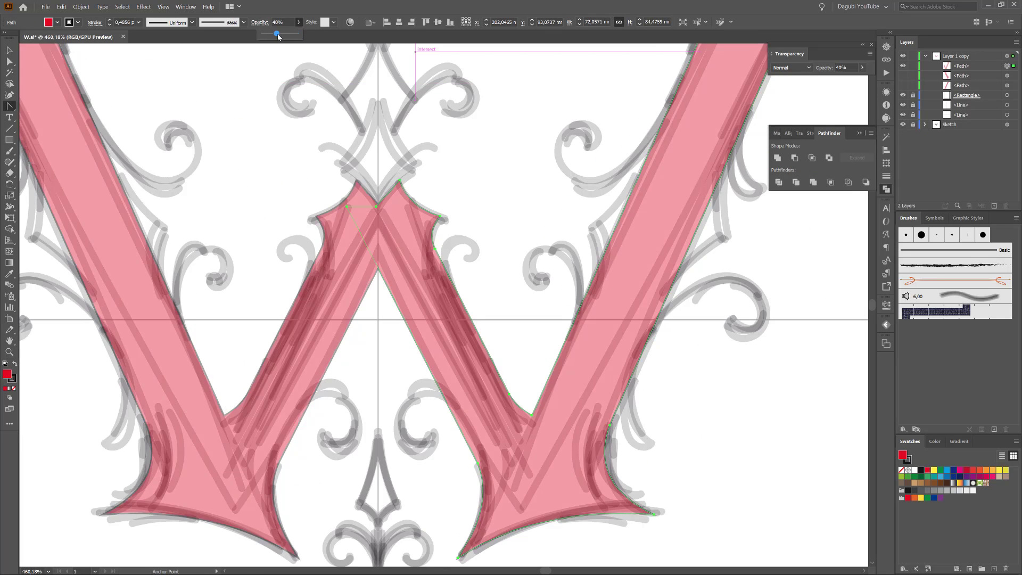
Deselect the united shape, fit the artboard in view and save the document
left_click(182, 93, "ctrl")
key("ctrl+0")
left_click(46, 7)
left_click(59, 70)
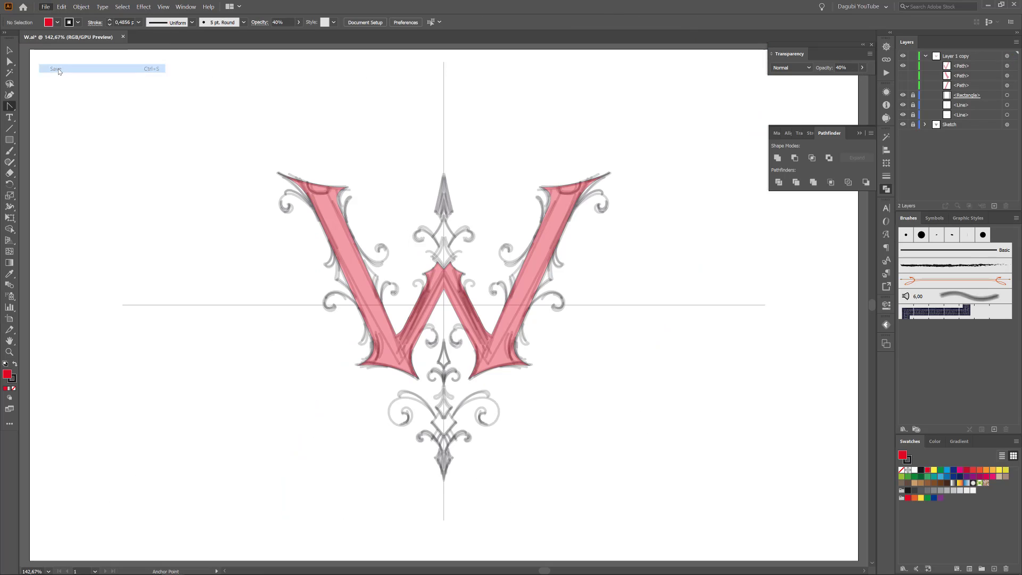
Hide the traced layer, unlock the Sketch layer and shift the lassoed outer strokes of the sketch's right half slightly outward
left_click(903, 125)
left_click(903, 124)
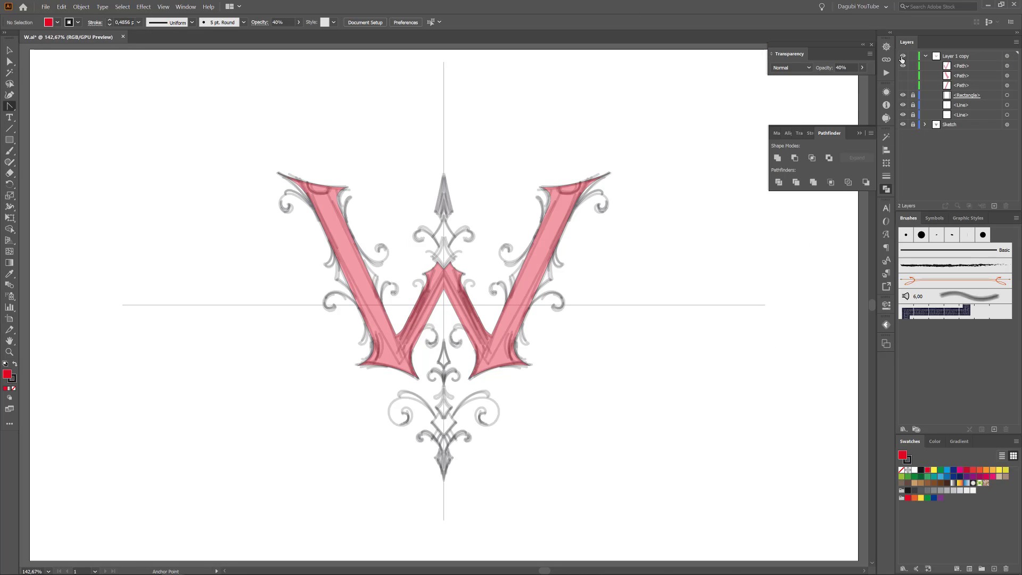
left_click(903, 56)
left_click(914, 125)
left_click_drag(589, 146, 571, 184)
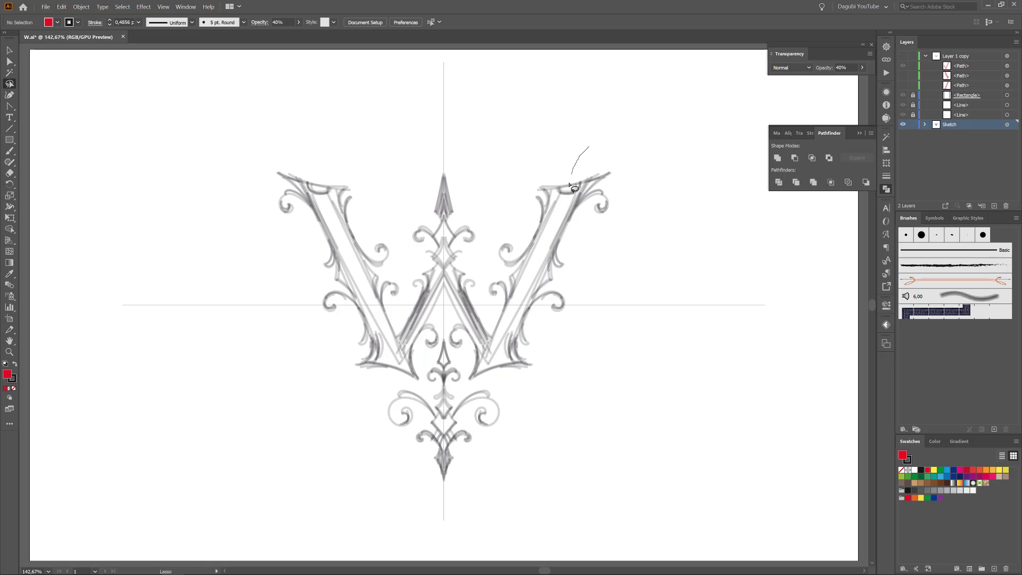
mouse_move(506, 326)
left_mouse_down()
mouse_move(611, 148)
mouse_move(591, 148)
left_mouse_up()
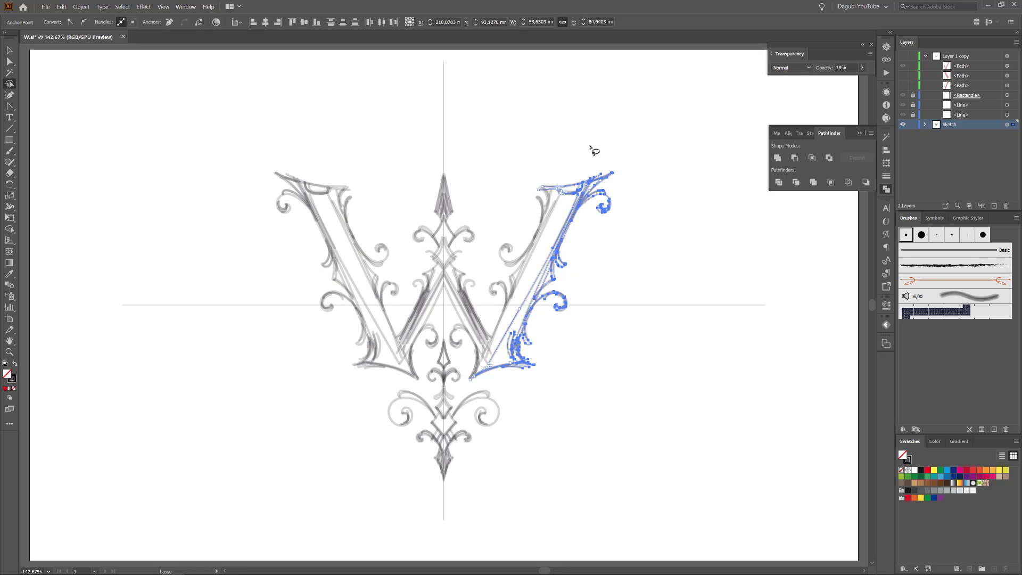
Lasso the sketch's inner diagonal and lower scroll strokes on the right half, shift them slightly toward the axis and deselect
left_click(497, 378)
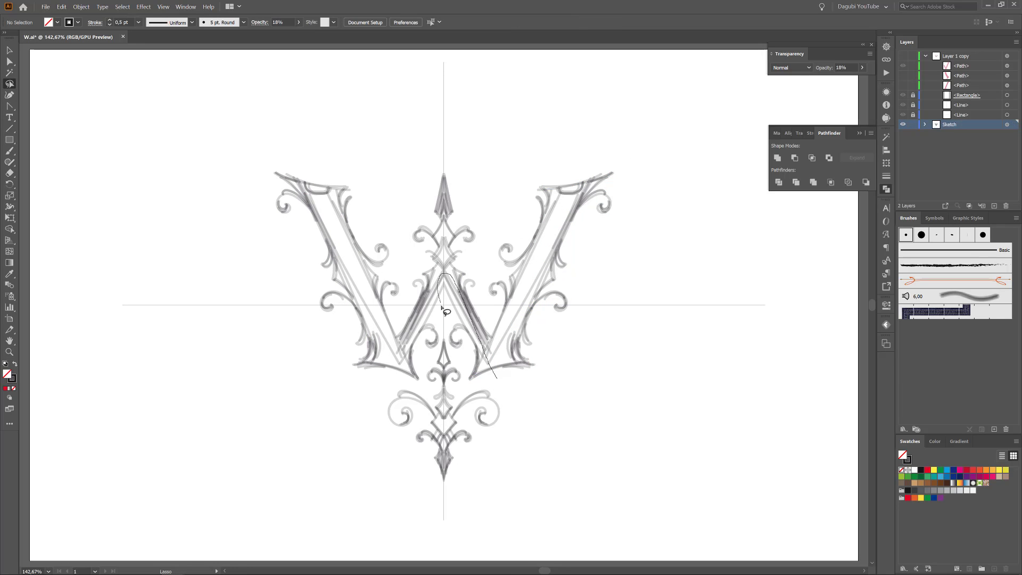
left_click_drag(471, 382, 544, 383)
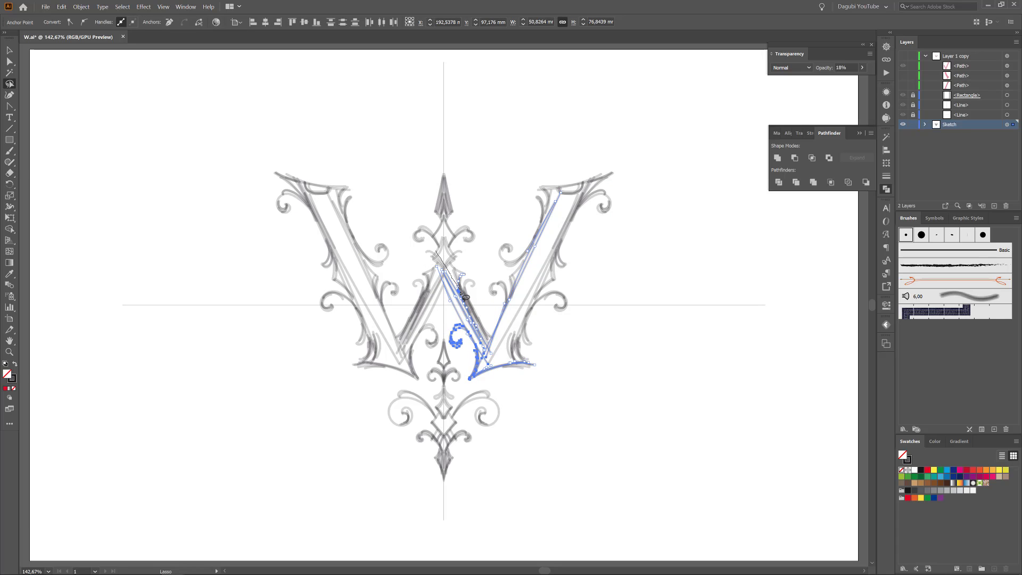
left_click_drag(432, 255, 434, 258)
key("ctrl+shift+a")
Show the traced layer, lock the Sketch layer and shift the red W's outer and inner lower anchor points to match the widened sketch
left_click(903, 56)
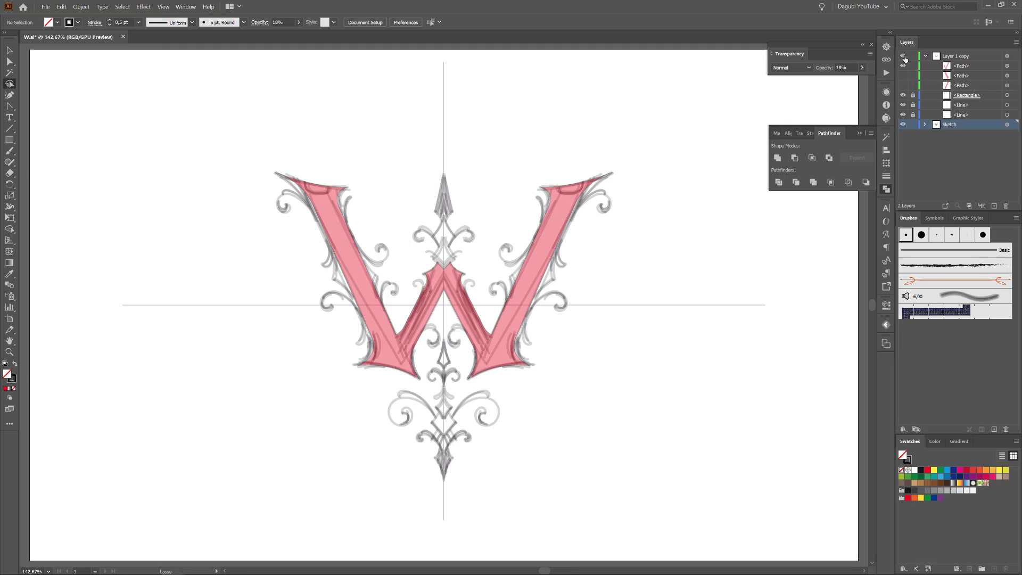
left_click(913, 124)
mouse_move(545, 248)
left_mouse_down()
mouse_move(666, 168)
mouse_move(657, 128)
left_mouse_up()
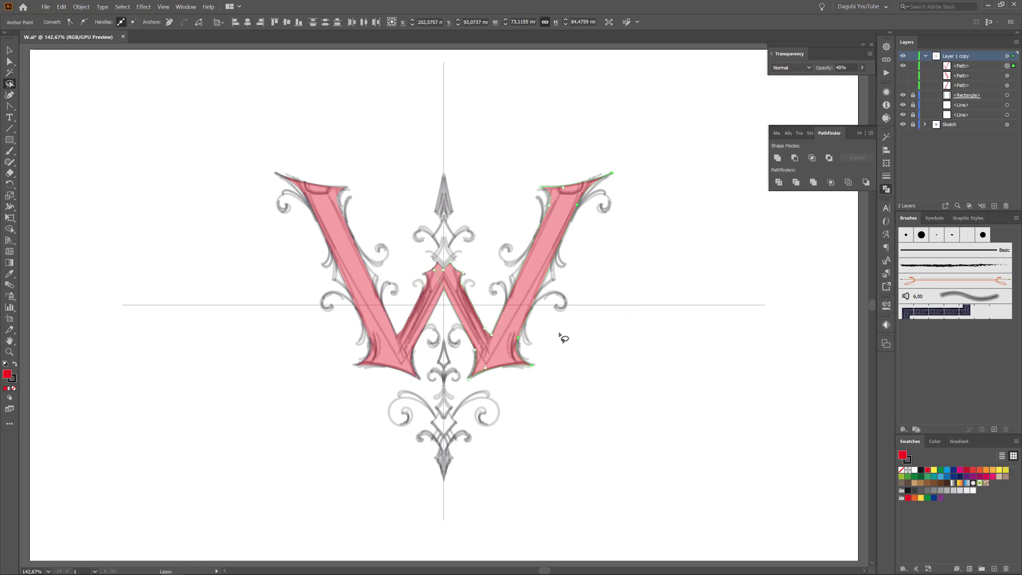
left_click_drag(461, 384, 466, 386)
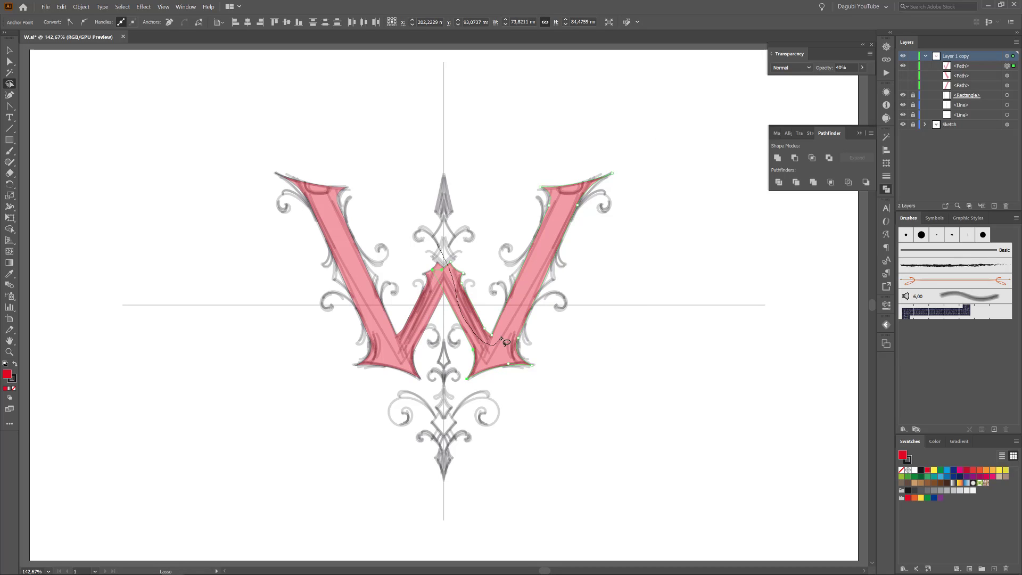
left_click(668, 282)
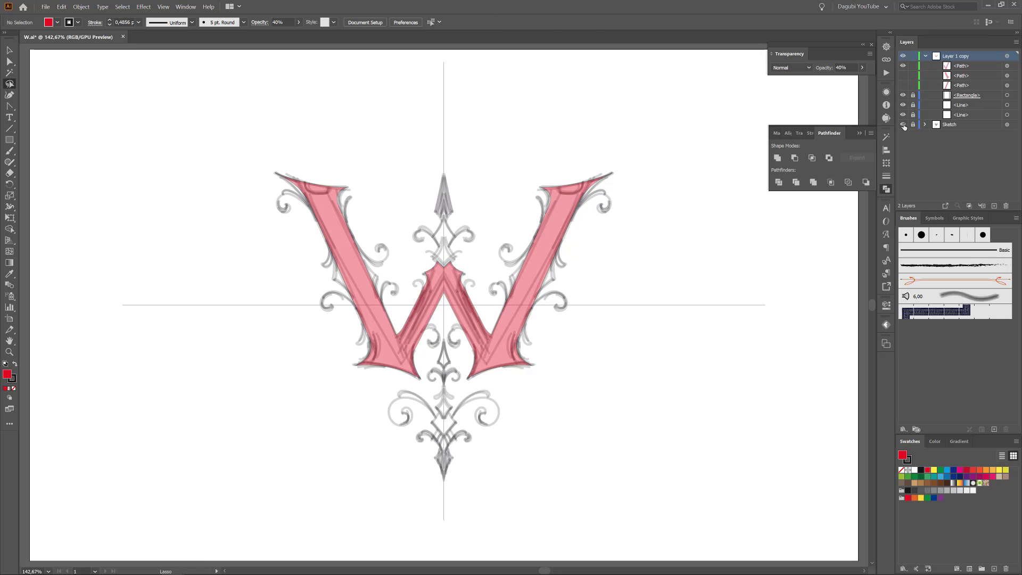
left_click(903, 125)
left_click(903, 124)
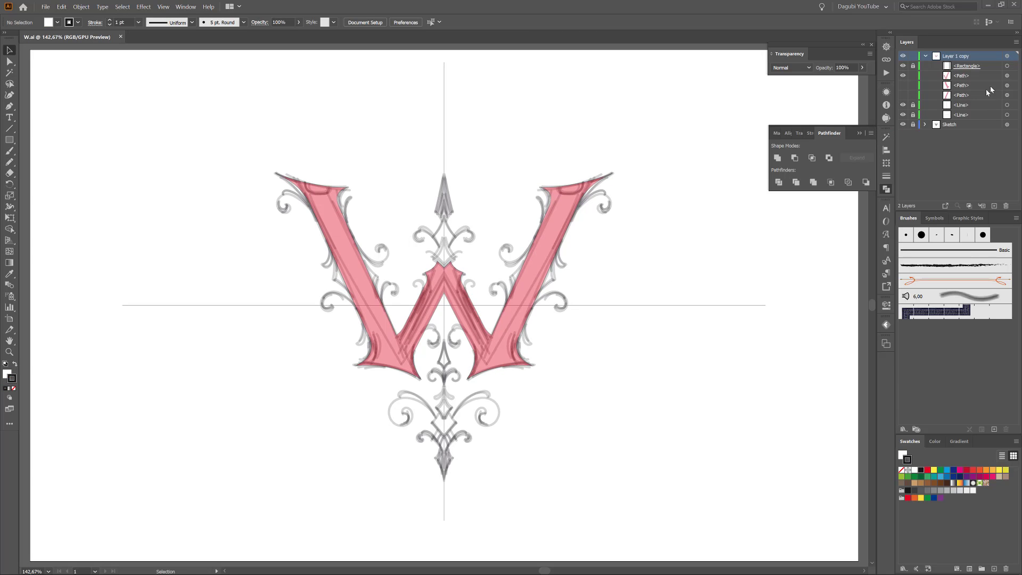
Select the red W path and apply the blue C=85 M=50 Y=0 K=0 swatch to its stroke
left_click(1007, 76)
left_click(657, 285)
scroll(544, 260, "up", 6)
left_click(1007, 76)
left_click(947, 476)
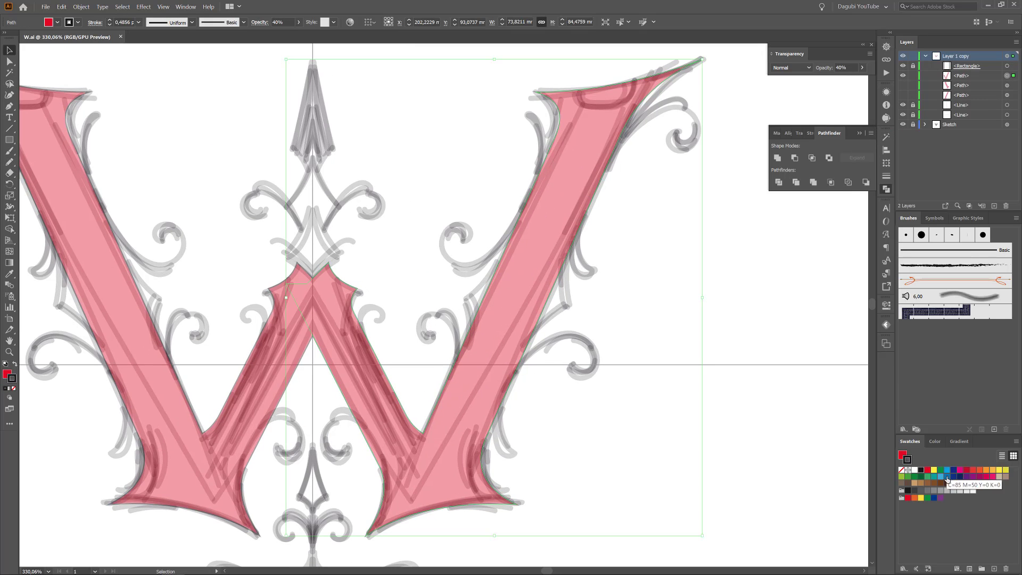
Set the red W path's opacity to 59% and deselect it
scroll(523, 262, "up", 4)
left_click(298, 22)
left_click_drag(279, 34, 285, 34)
left_click(759, 359)
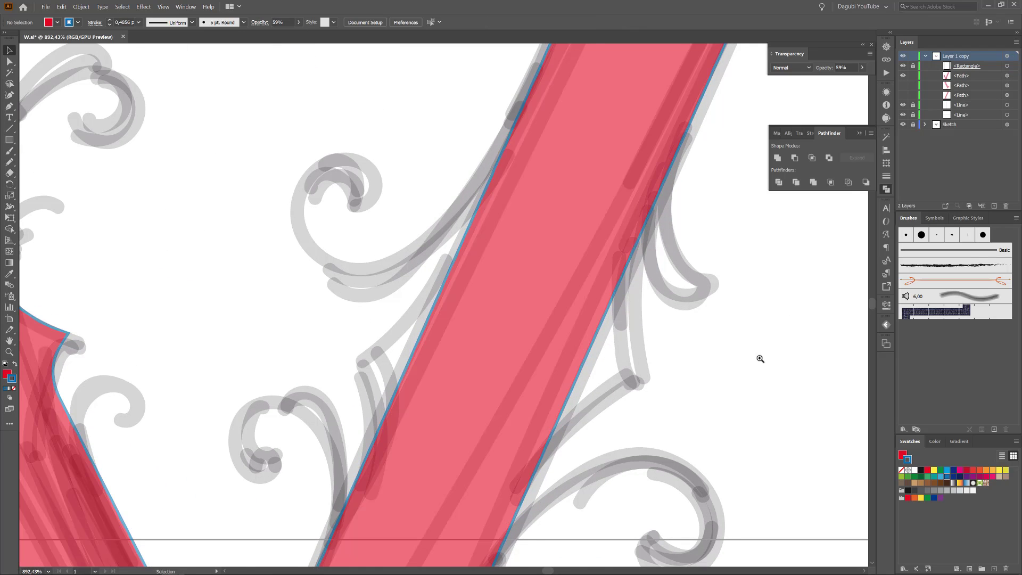
Draw two triangular spikes with the Pen tool, one on the outer and one on the inner edge of the right stem
scroll(624, 279, "down", 3)
left_click(583, 176)
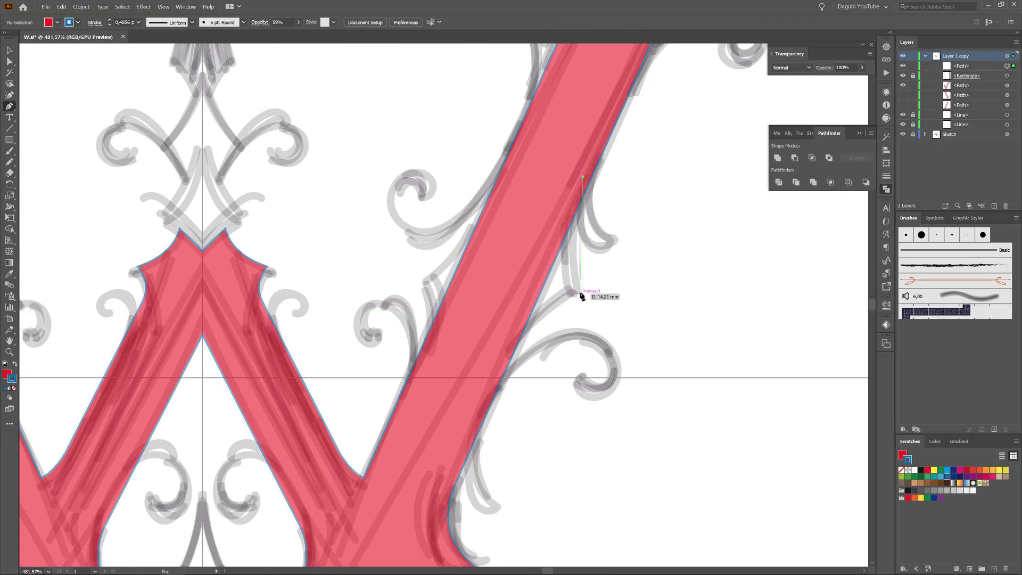
left_click(580, 292)
left_click(499, 371)
left_click(497, 196)
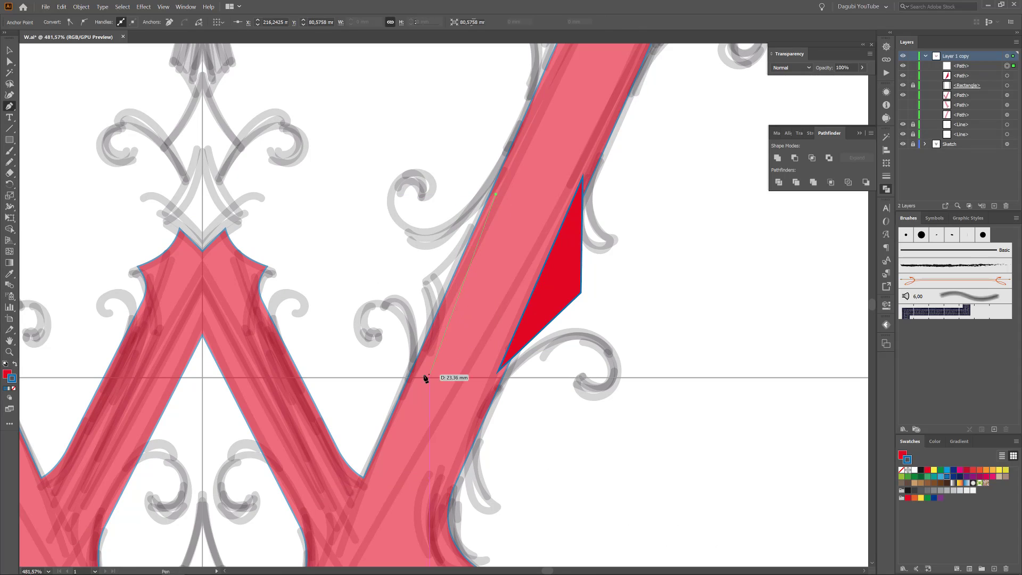
left_click(411, 381)
left_click(417, 281)
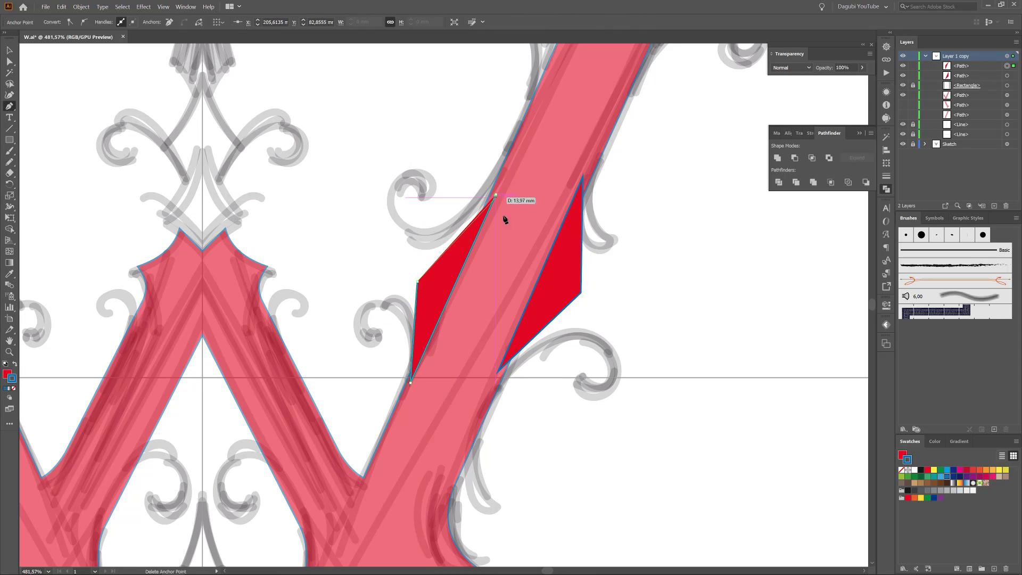
left_click(496, 195)
Bend the exposed straight sides of both spikes into concave curves with the Anchor Point tool
left_click_drag(12, 108, 48, 141)
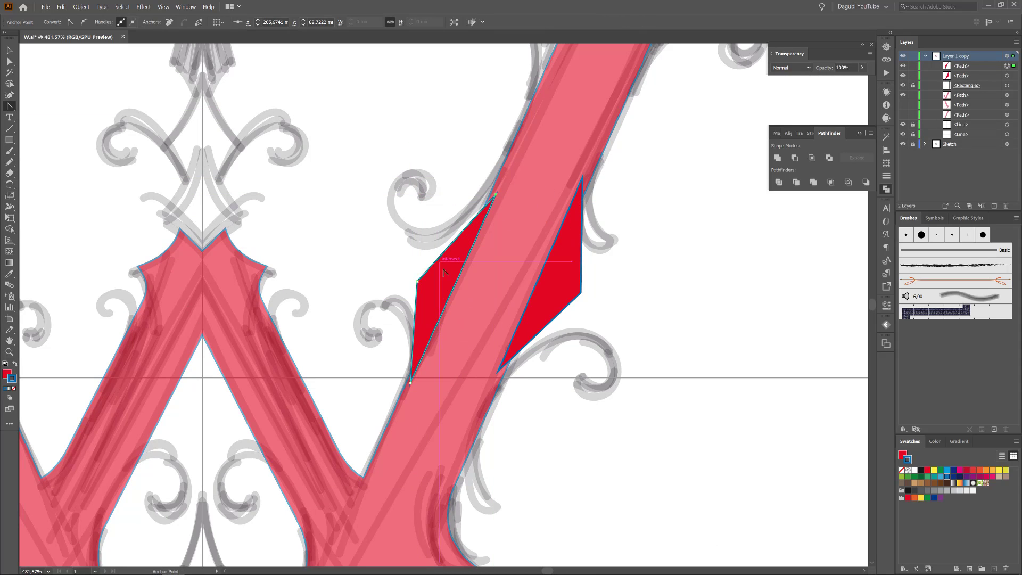
left_click_drag(441, 255, 446, 257)
left_click_drag(414, 322, 421, 320)
left_click_drag(581, 251, 572, 249)
left_click_drag(541, 330, 539, 318)
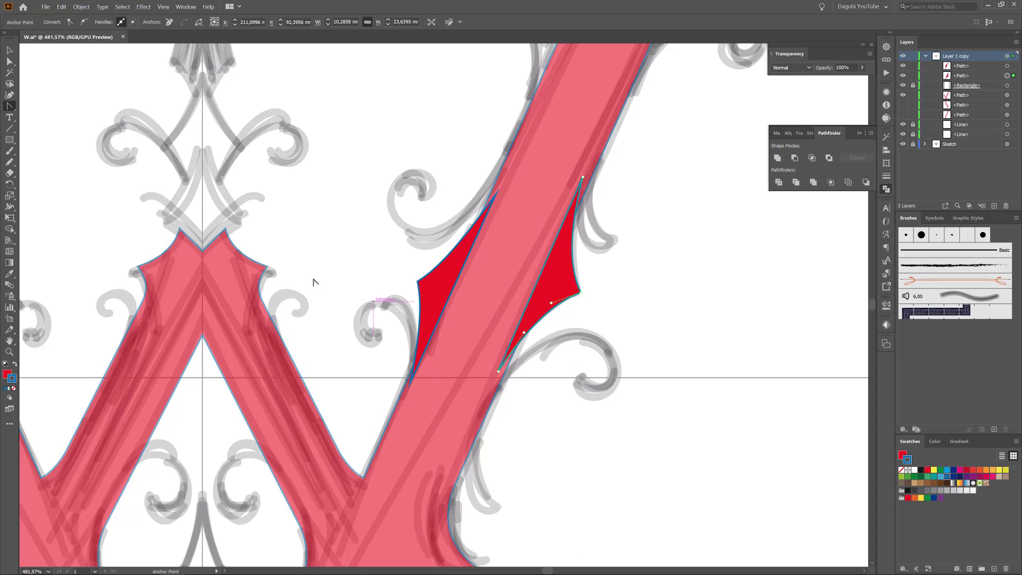
Add an anchor point midway along each spike's inner side and pull it into the stem so the shapes overlap
left_click_drag(9, 107, 33, 118)
left_click(454, 288)
left_click(541, 274)
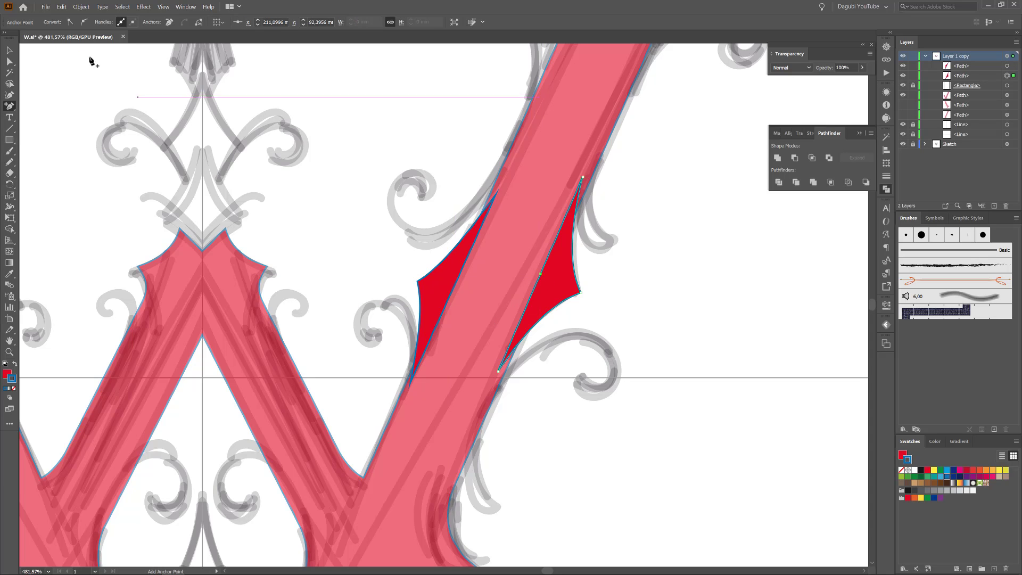
key("a")
left_click_drag(539, 273, 526, 274)
left_click_drag(458, 287, 469, 285)
Refine the anchor points and curve handles of the two spikes to fit the stem edges and follow the sketch
scroll(588, 178, "up", 5)
left_click(551, 174)
left_click_drag(552, 174, 596, 196)
left_click_drag(544, 327, 628, 61)
left_click_drag(449, 323, 473, 332)
left_click_drag(208, 212, 690, 128)
left_click_drag(438, 296, 411, 297)
scroll(411, 297, "down", 4)
left_click_drag(557, 206, 652, 457)
scroll(655, 168, "up", 5)
left_click_drag(627, 148, 585, 152)
scroll(585, 152, "down", 5)
left_click_drag(585, 153, 579, 286)
Move the inner spike's lower tip onto the stem edge and reshape the curve leading into it
scroll(583, 389, "up", 3)
left_click_drag(503, 226, 516, 238)
left_click_drag(520, 400, 550, 216)
left_click_drag(390, 423, 387, 426)
left_click_drag(409, 325, 425, 325)
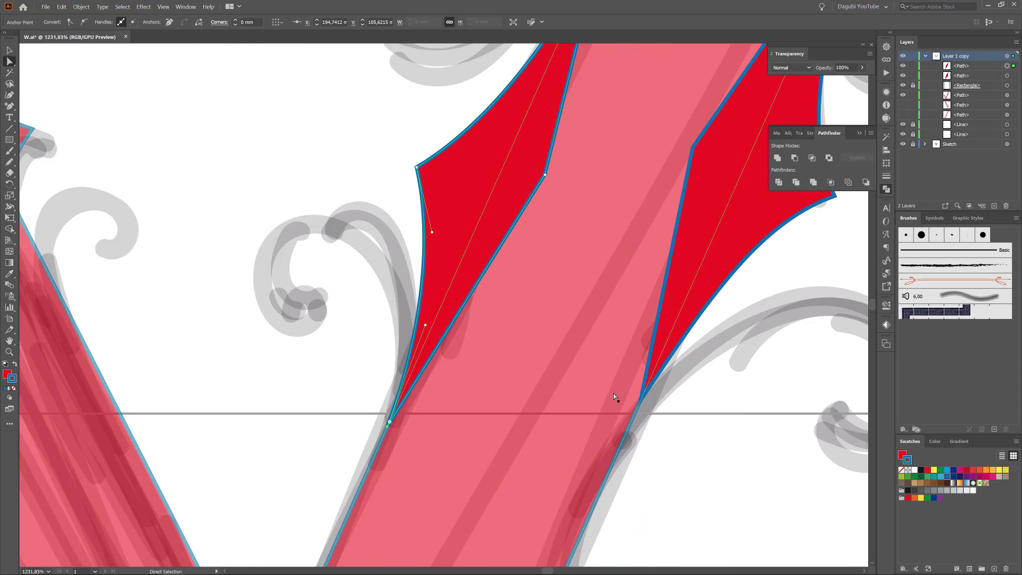
Align the outer spike's lower tip with the stem edge and undo the trial change to its curve handle
left_click(643, 397)
left_click(641, 400)
left_click_drag(707, 302, 694, 298)
key("ctrl+z")
Align the outer spike's upper tip with the stem edge and adjust the handles of its upper concave side
left_click_drag(725, 182, 458, 432)
left_click(593, 155)
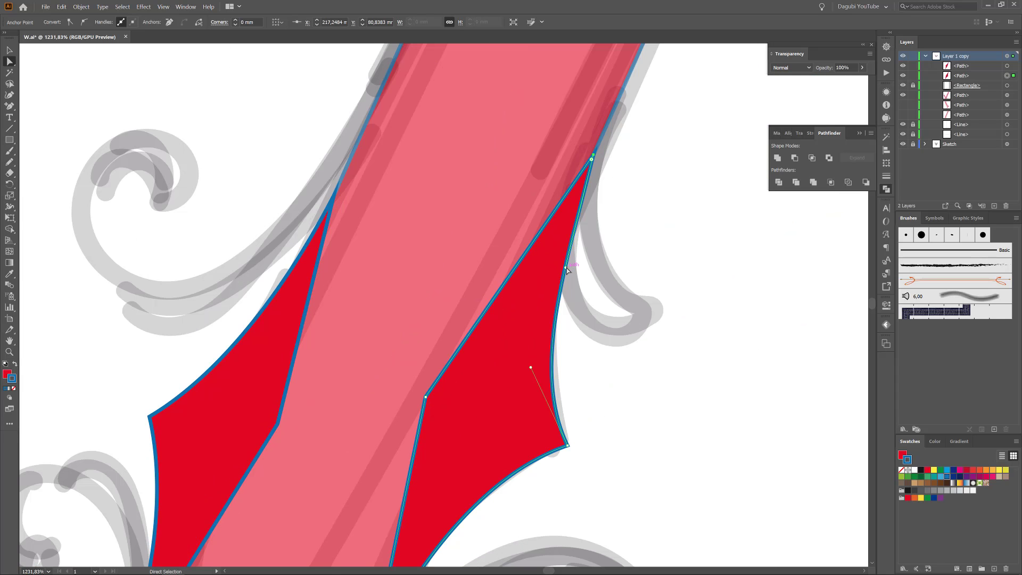
left_click_drag(566, 268, 559, 240)
left_click_drag(637, 362, 512, 303)
left_click_drag(601, 349, 638, 377)
left_click_drag(651, 196, 482, 318)
left_click_drag(531, 249, 572, 272)
left_click_drag(527, 500, 644, 264)
Deselect the spike and trace the small hooked leaf above it on the stem's outer edge with the Pencil tool
left_click(10, 161)
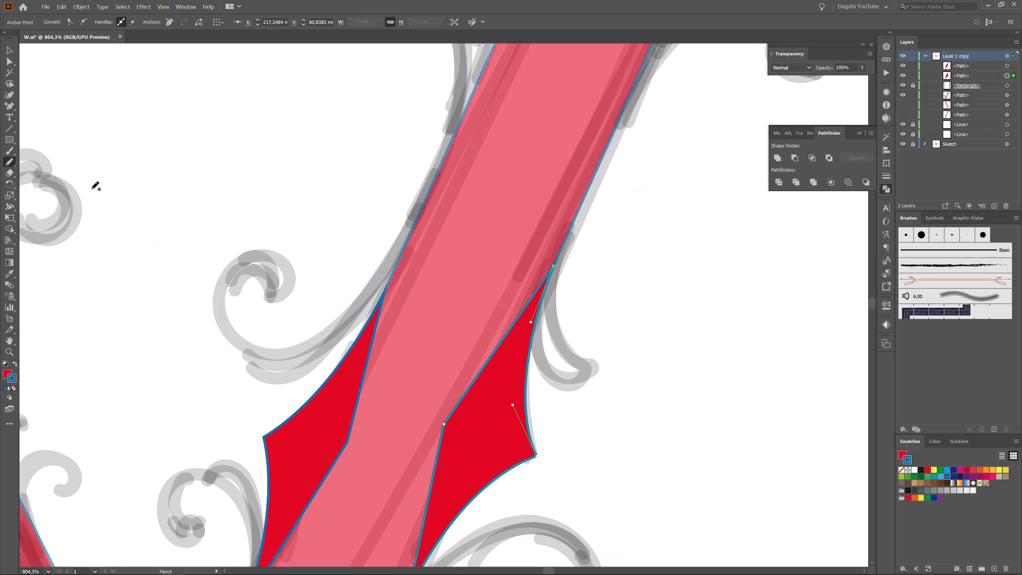
key("ctrl+shift+a")
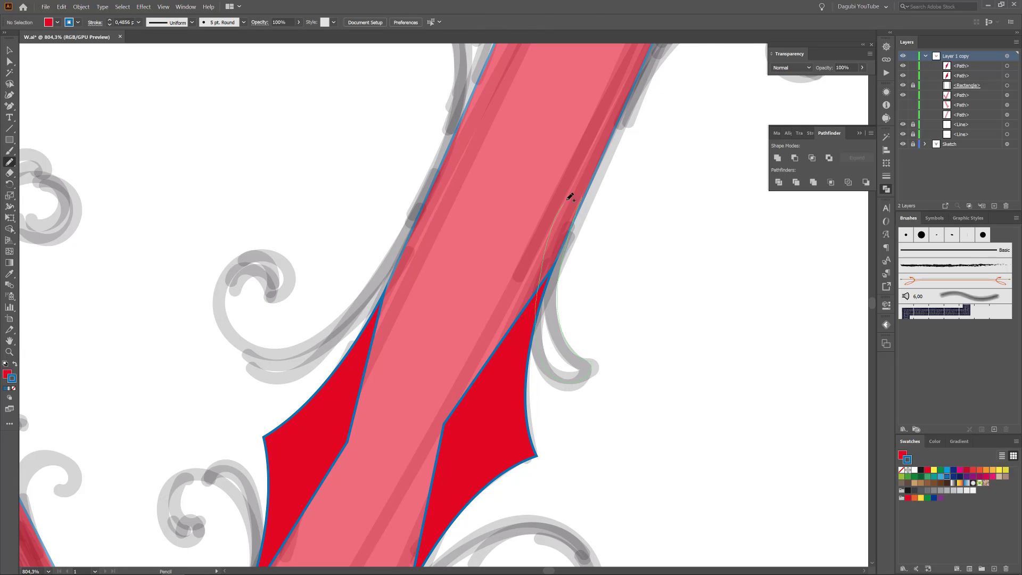
left_click_drag(570, 197, 569, 199)
Trace the large scroll below the right stem's upper serif as one closed Pencil shape, redrawing the unsatisfactory stroke
scroll(664, 283, "down", 3)
scroll(605, 303, "up", 3)
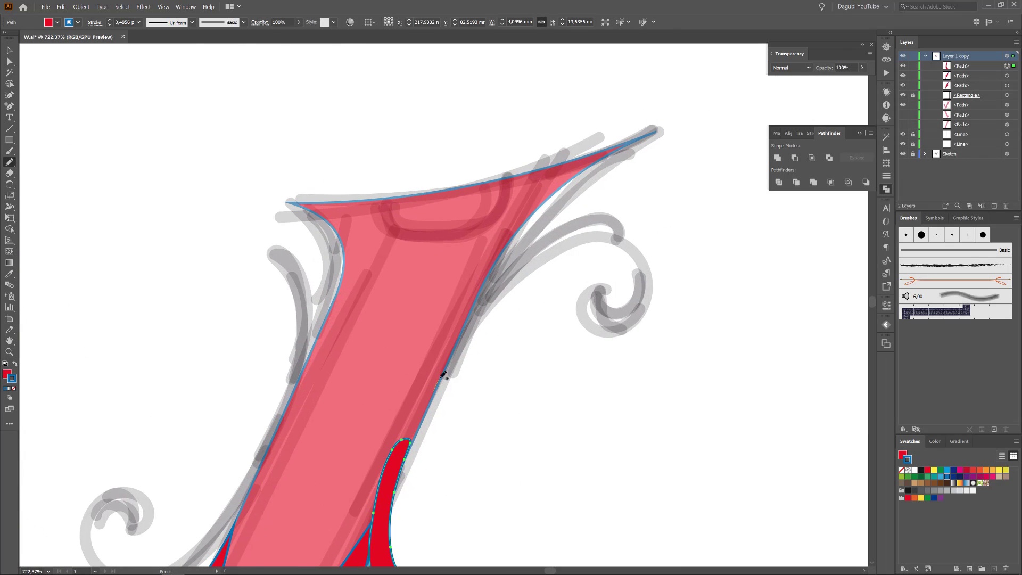
left_click_drag(604, 289, 594, 292)
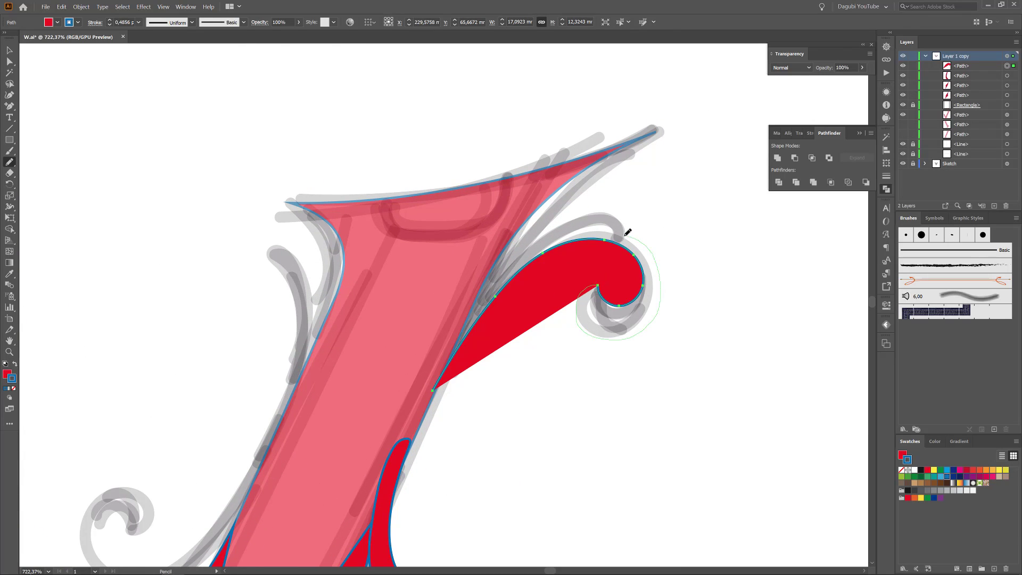
left_click_drag(626, 235, 626, 236)
key("ctrl+z")
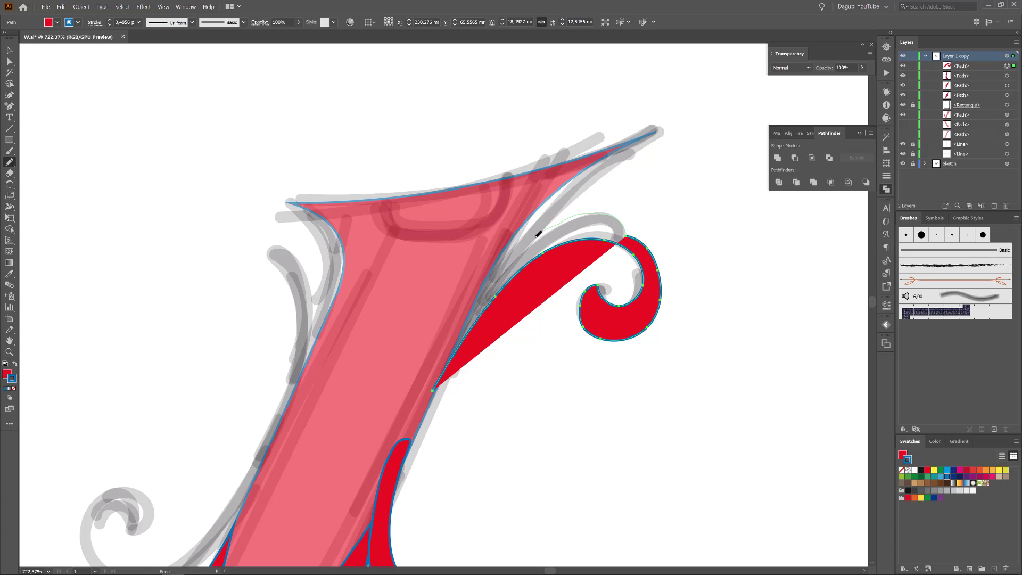
left_click_drag(437, 362, 439, 394)
Refine the upper scroll by moving anchors and handles to thicken its curl, removing excess anchor points, smoothing and deselecting it
left_click(10, 62)
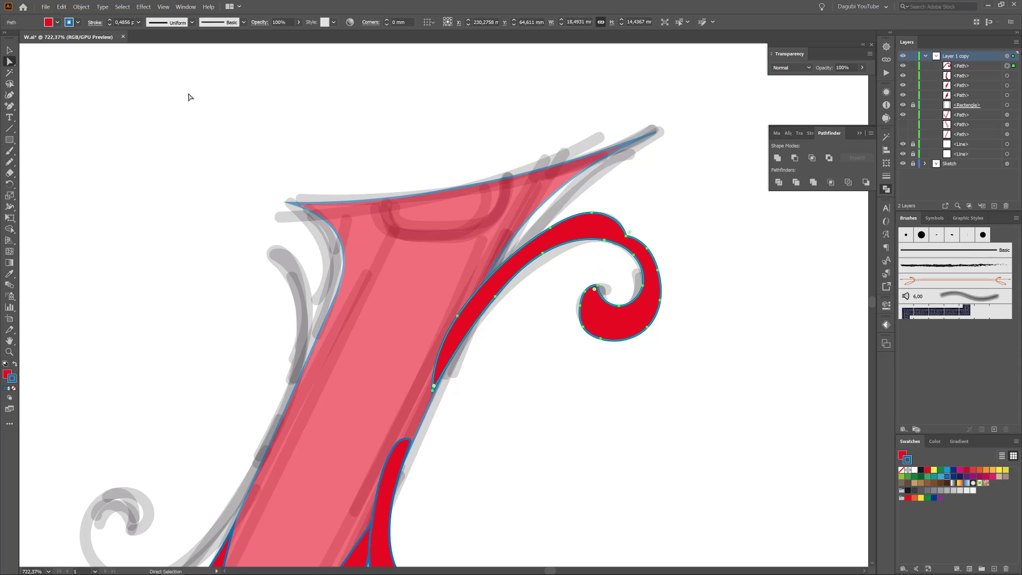
left_click_drag(550, 228, 543, 225)
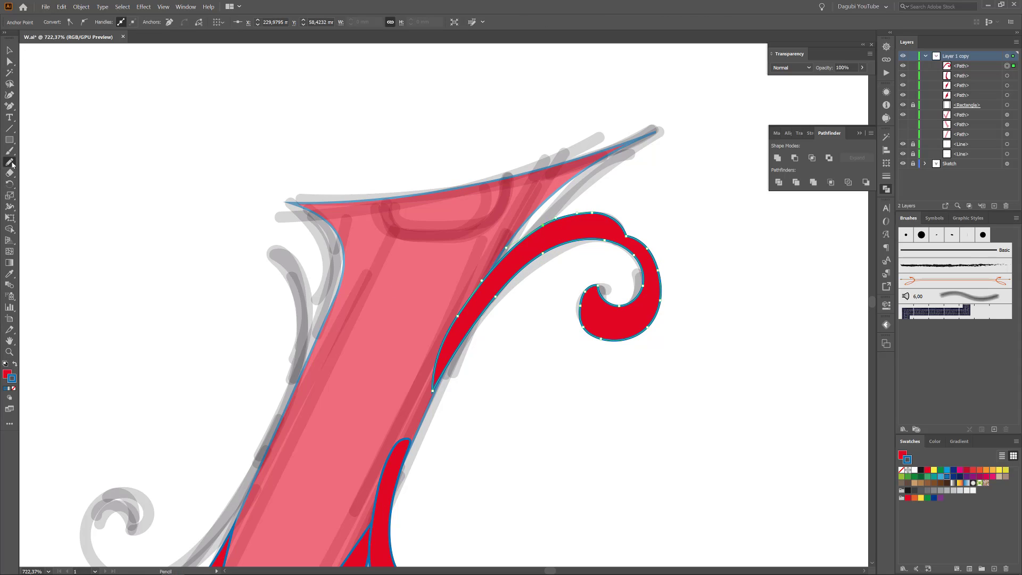
left_click_drag(12, 165, 48, 184)
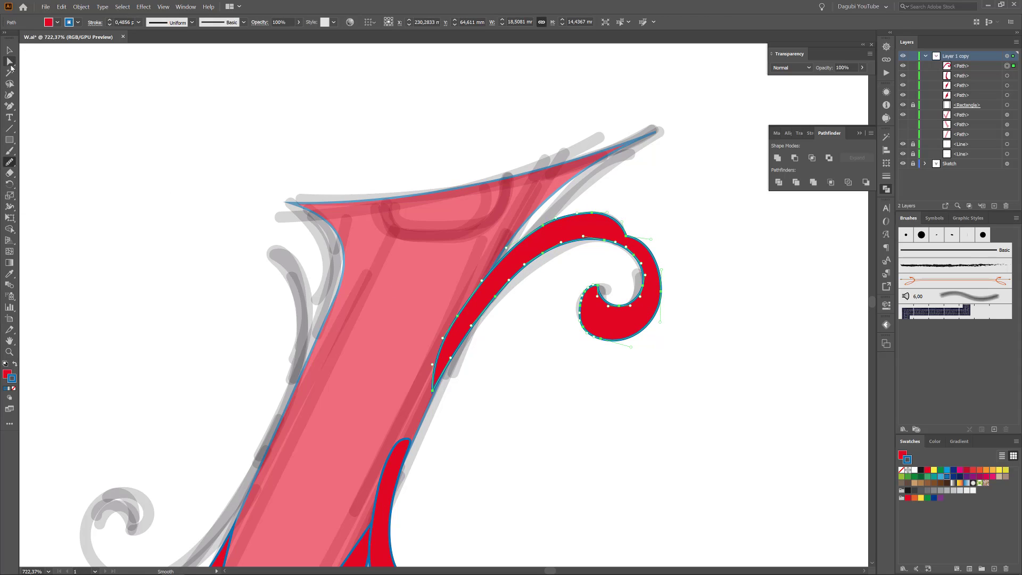
left_click(9, 61)
left_click_drag(661, 290, 670, 290)
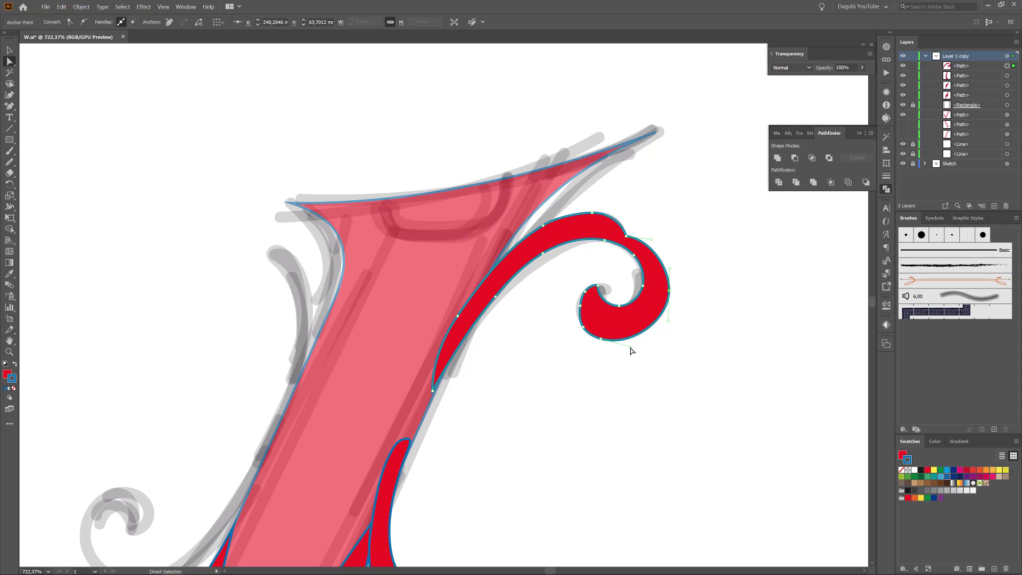
left_click_drag(631, 347, 637, 356)
left_click_drag(585, 293, 563, 291)
left_click(170, 22)
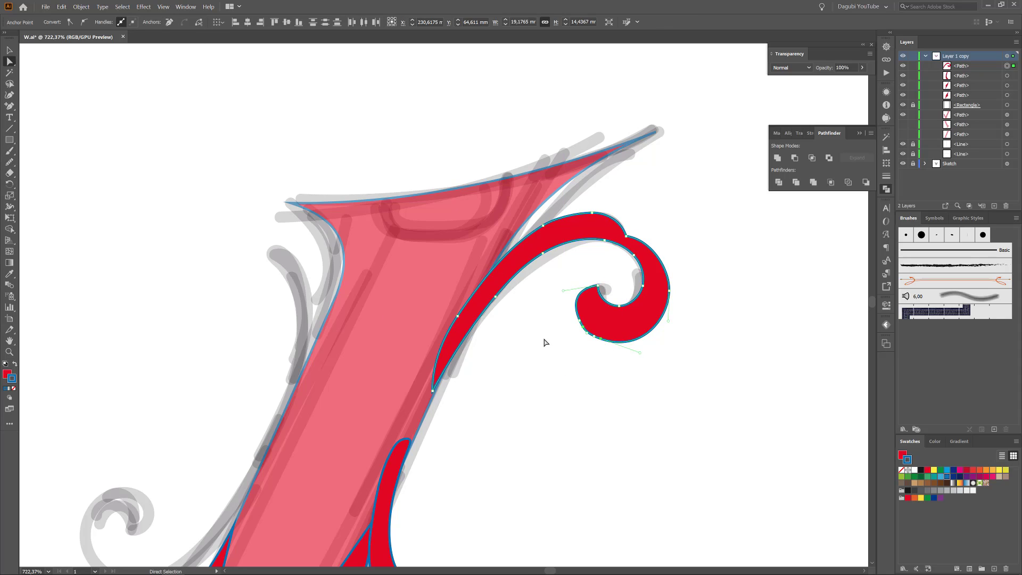
left_click_drag(601, 343, 573, 328)
key("ctrl+shift+a")
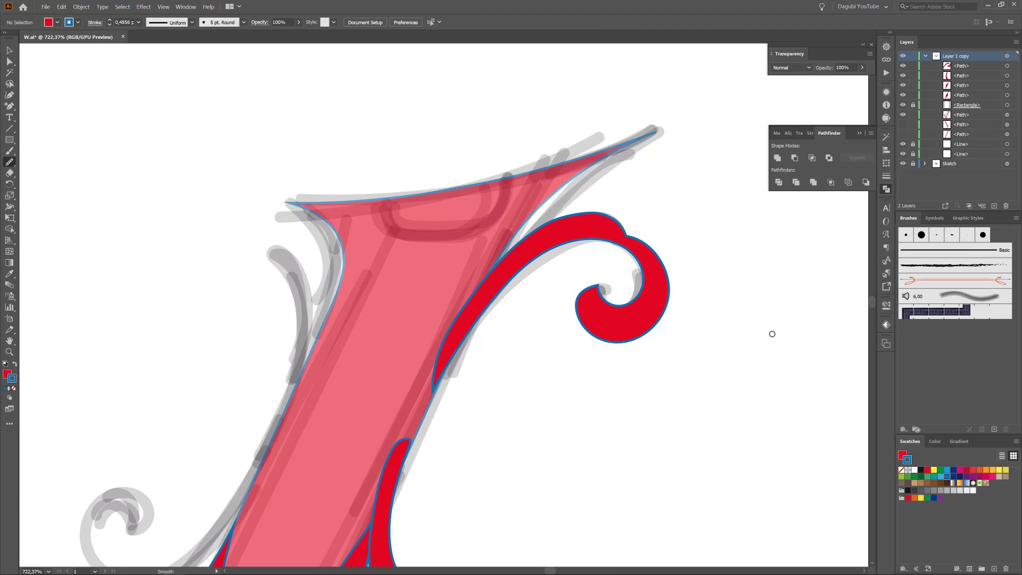
Shift the W's anchor point below the right stem's inner serif down along the stem to follow the sketch, and deselect
scroll(701, 199, "down", 4)
scroll(712, 276, "up", 1)
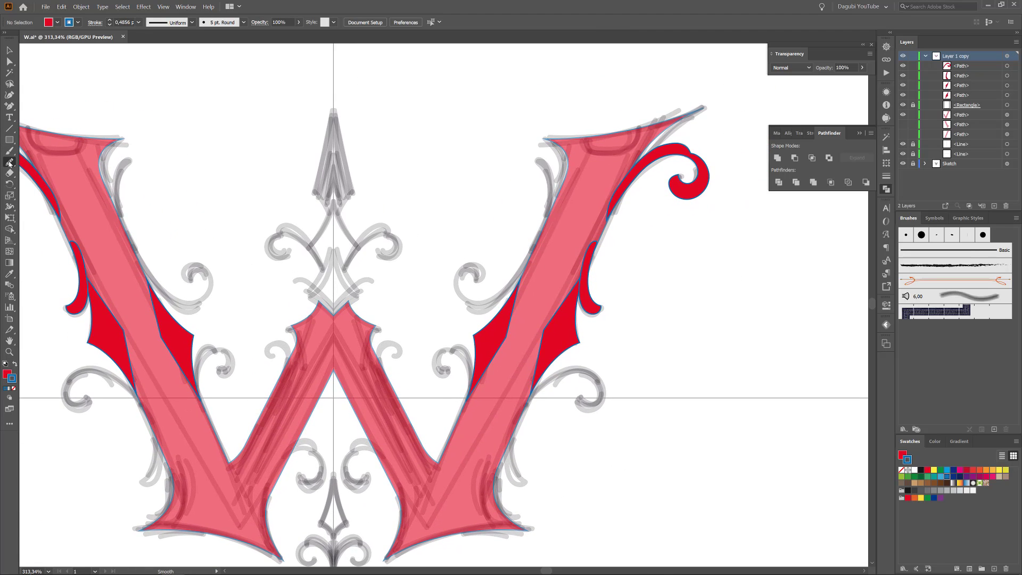
scroll(568, 240, "up", 5)
scroll(569, 241, "up", 1)
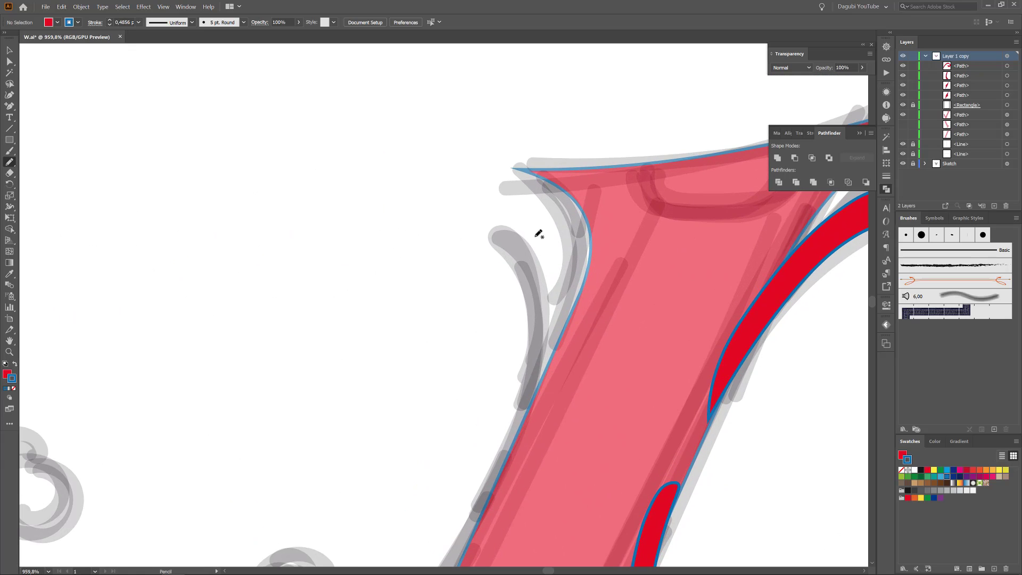
left_click(585, 295)
scroll(627, 173, "down", 2)
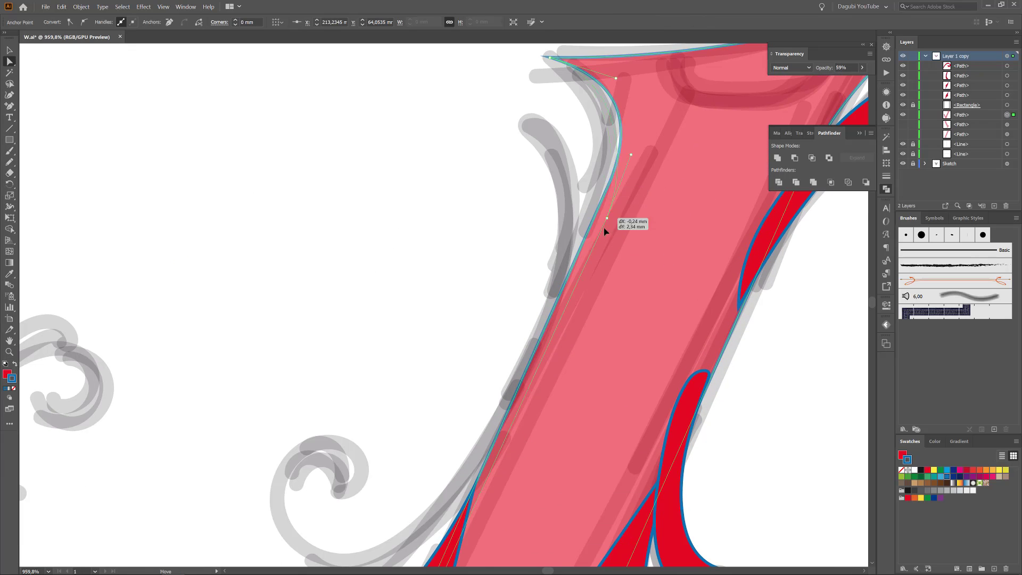
left_click_drag(604, 228, 580, 251)
scroll(591, 246, "down", 3)
scroll(591, 246, "up", 3)
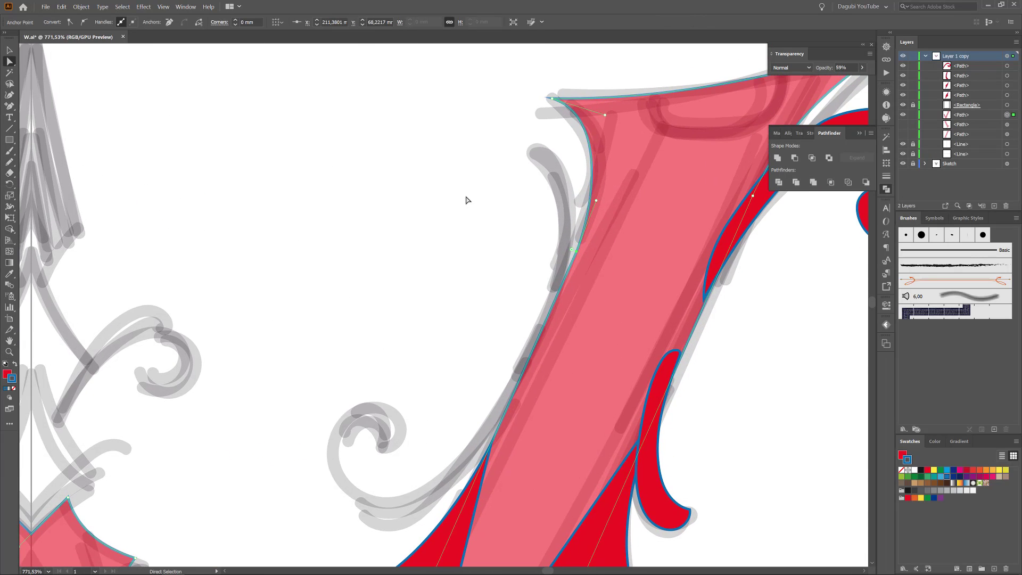
left_click(467, 200)
Trace the long scroll along the right stem's inner edge, with its curl and lower lobe, as a closed Pencil shape
scroll(579, 261, "down", 3)
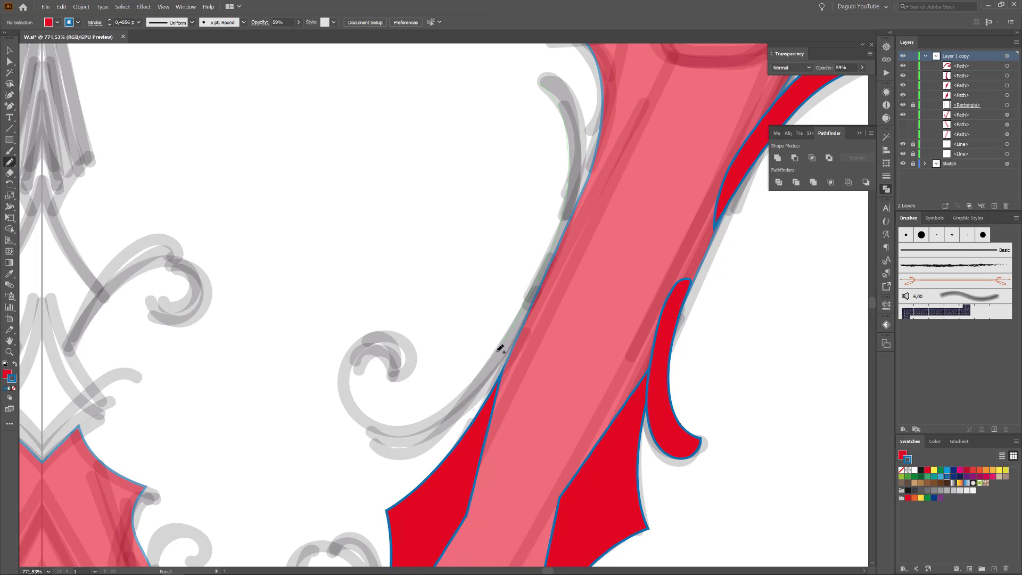
left_click_drag(374, 352, 394, 379)
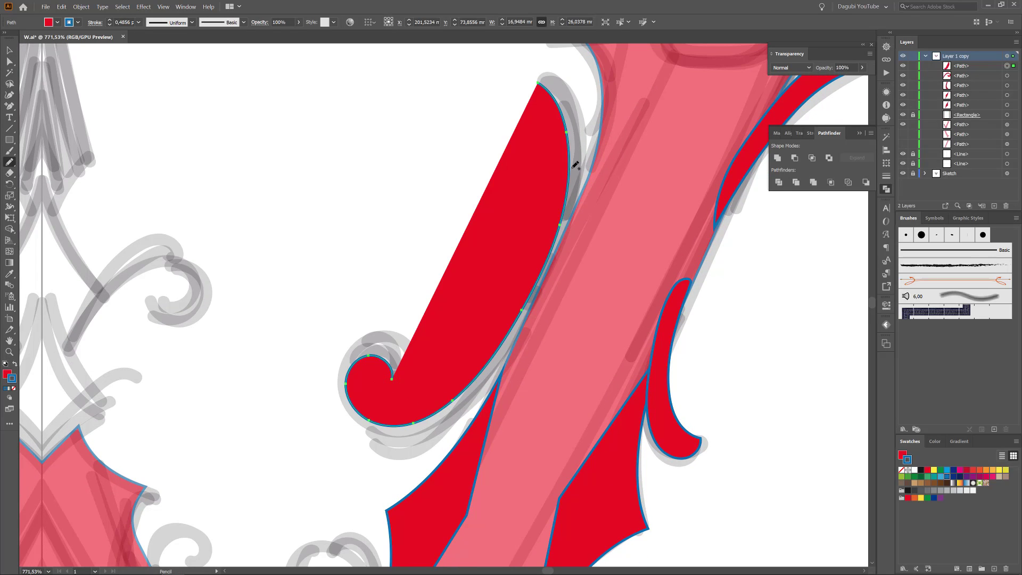
left_click_drag(586, 169, 543, 320)
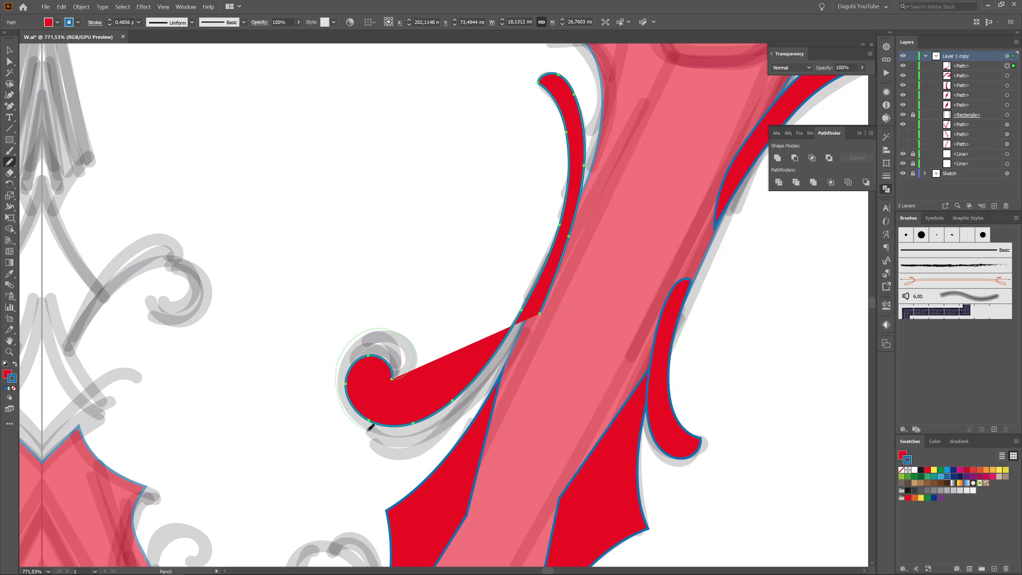
left_click_drag(371, 427, 372, 426)
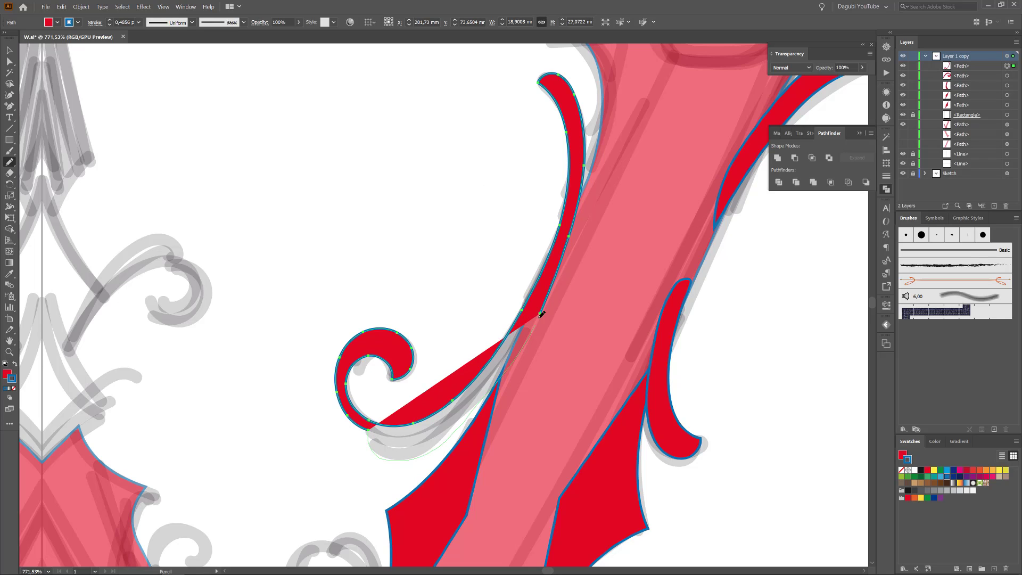
left_click_drag(542, 314, 540, 315)
Adjust the inner scroll's lower edge anchors to flow along the stem and spike, smooth the outline and deselect
left_click(10, 62)
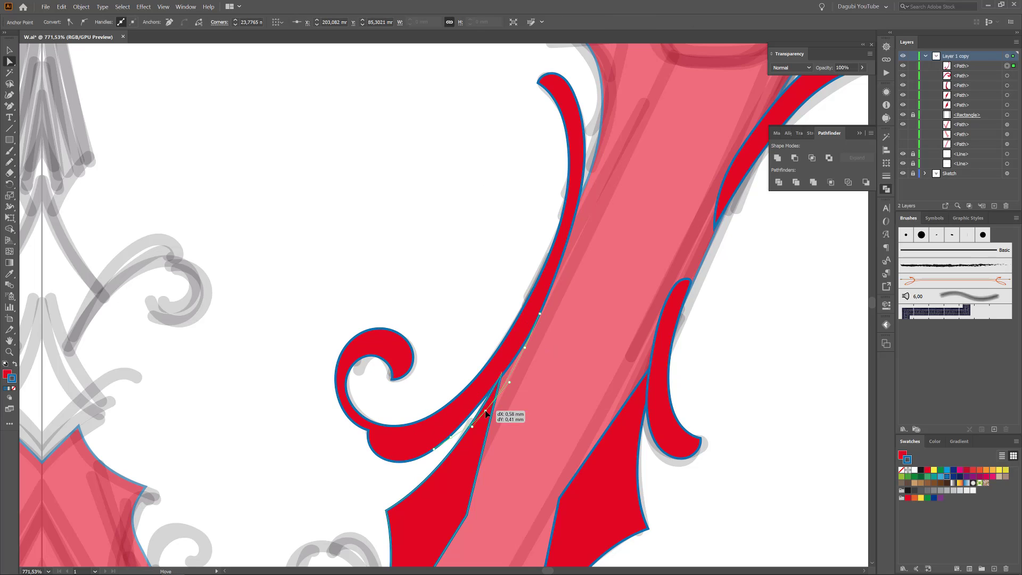
left_click_drag(457, 445, 454, 448)
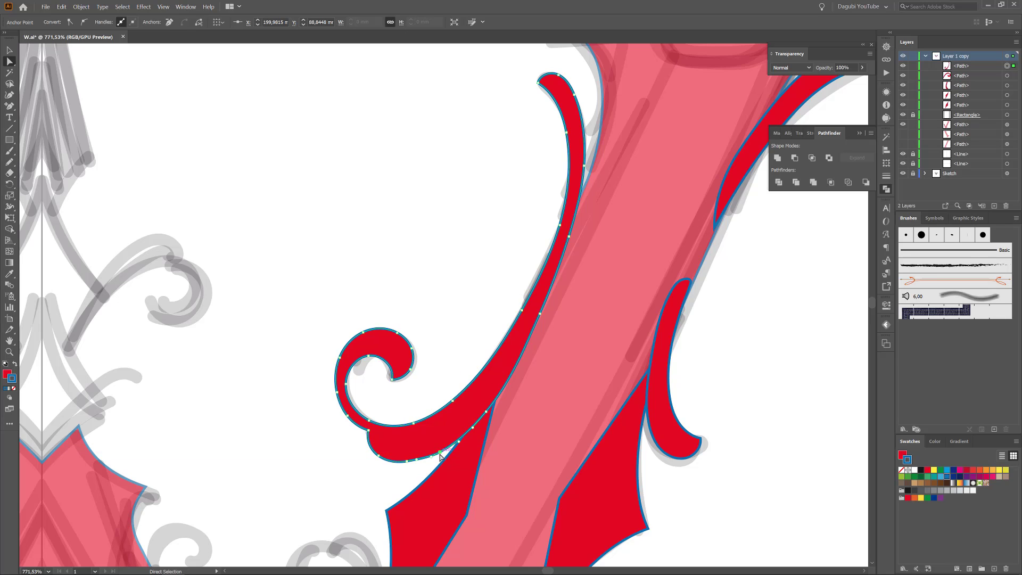
left_click(8, 162)
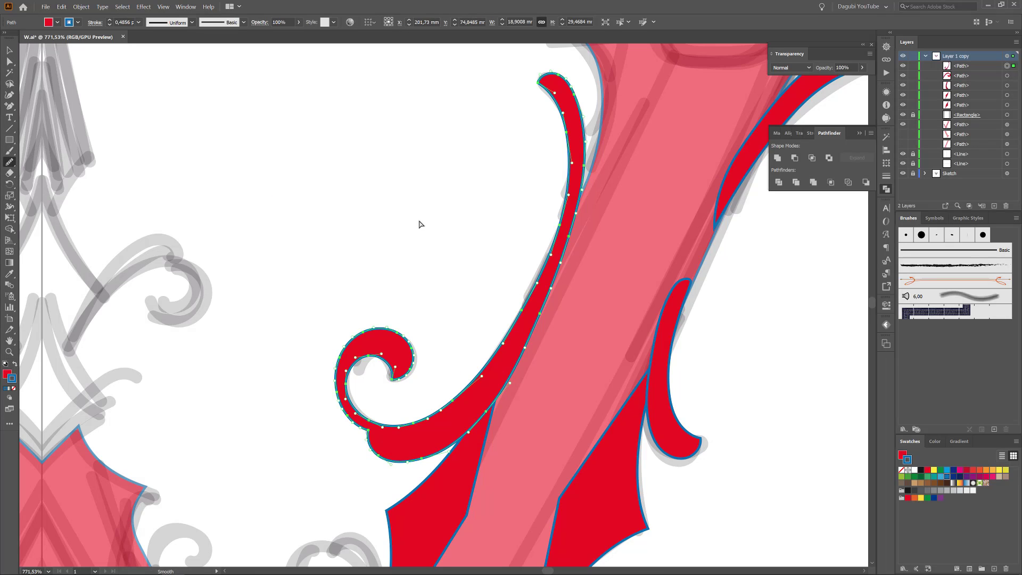
key("ctrl+shift+a")
Select the W body and all five traced ornaments, remove their stroke, set opacity to 100% and deselect
scroll(407, 217, "down", 4)
left_click_drag(379, 200, 521, 195)
left_click(1008, 66)
left_click(1008, 76, "shift")
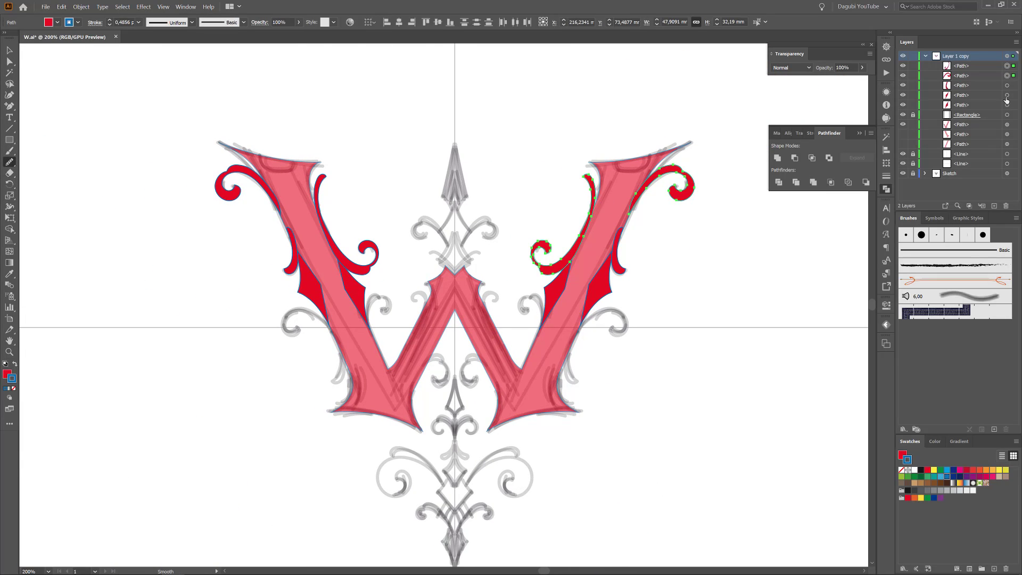
left_click(1007, 85, "shift")
left_click(1007, 95, "shift")
left_click(1007, 106, "shift")
left_click(1007, 125, "shift")
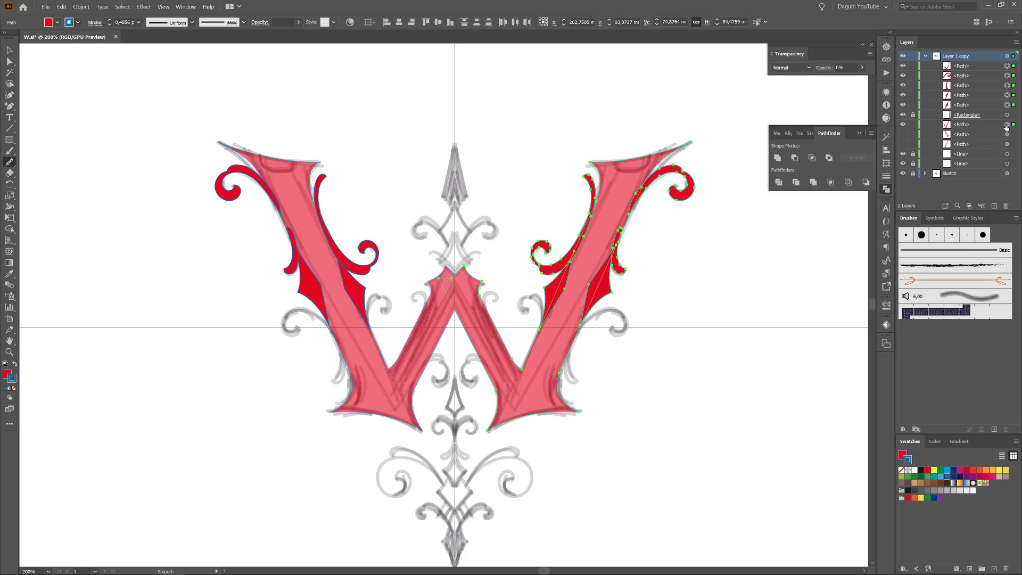
left_click(901, 471)
left_click(902, 455)
left_click(299, 22)
left_click_drag(262, 33, 309, 36)
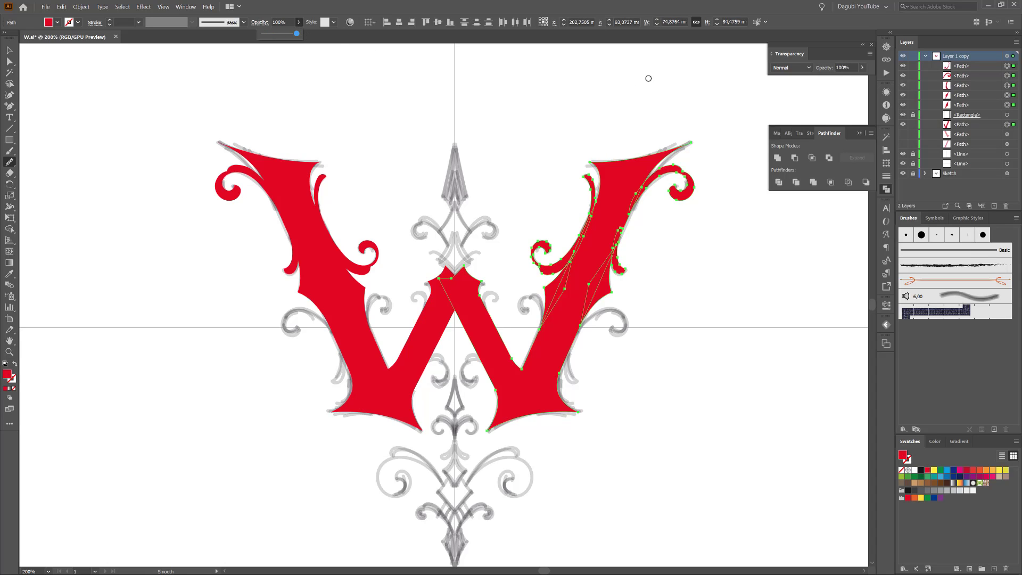
left_click(648, 79)
Hide the Sketch layer to examine the filled lettering on its own, and show the layer again
left_click(903, 173)
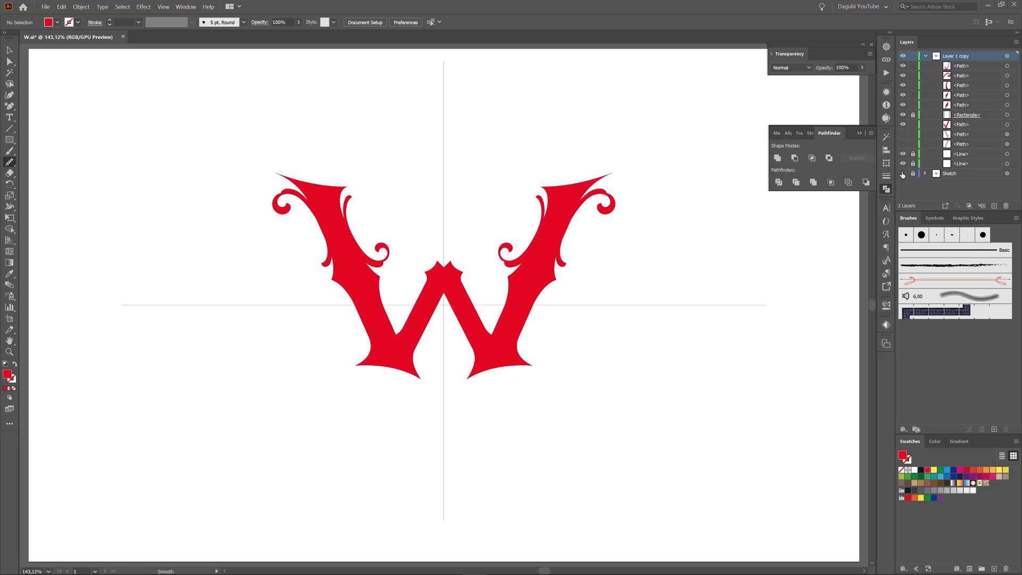
left_click(902, 174)
key("ctrl+plus")
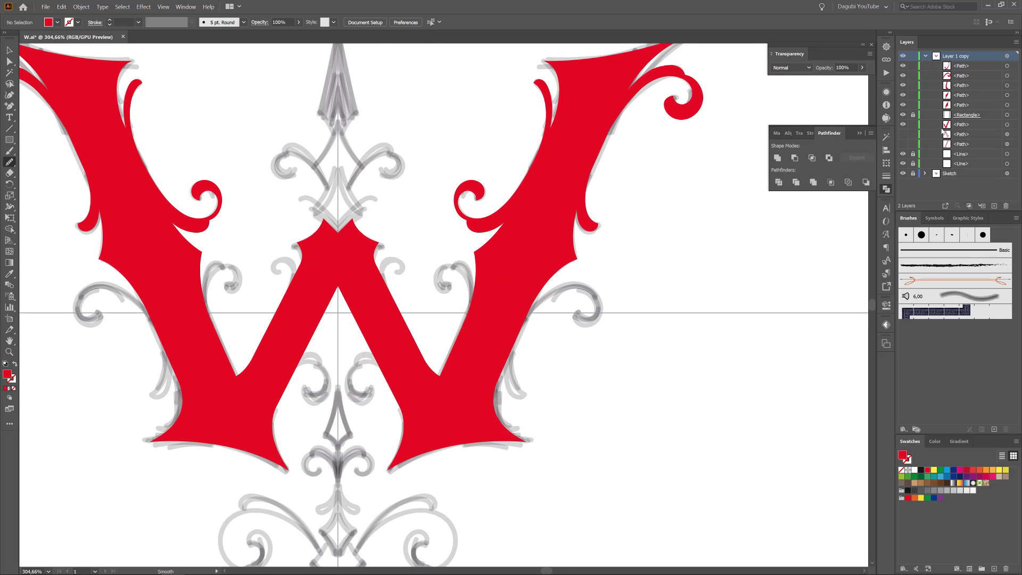
Select the W body and its traced ornaments, lower their opacity to 37% and deselect
left_click(1007, 66)
left_click(1007, 76, "shift")
left_click(1008, 85, "shift")
left_click(1007, 126, "shift")
left_click(299, 22)
left_click_drag(297, 34, 276, 35)
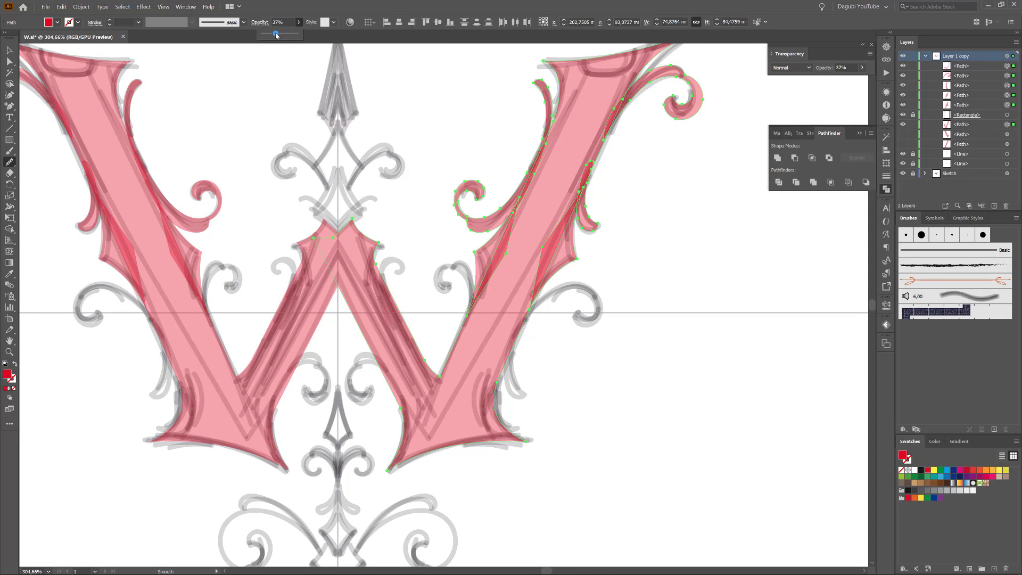
left_click(769, 299, "ctrl")
Try a scaled and rotated copy of the right stem's inner scroll beside its outer edge, and delete that copy
left_click(9, 62)
left_click(63, 73)
left_click(488, 226)
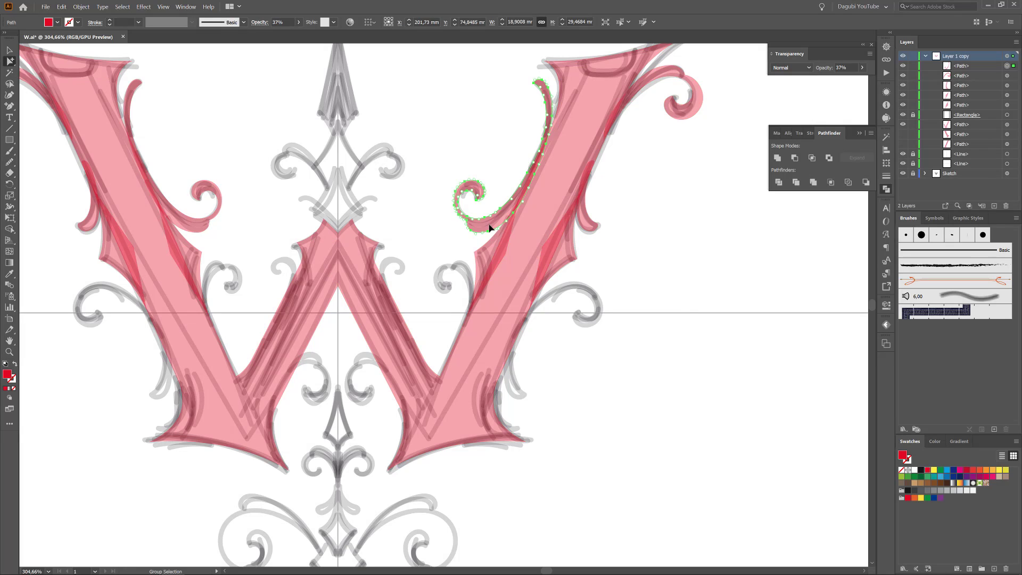
left_click_drag(488, 225, 627, 398)
key("e")
left_click_drag(741, 296, 553, 358)
left_click_drag(644, 278, 571, 295)
left_click_drag(587, 356, 632, 344)
left_click_drag(498, 344, 602, 372)
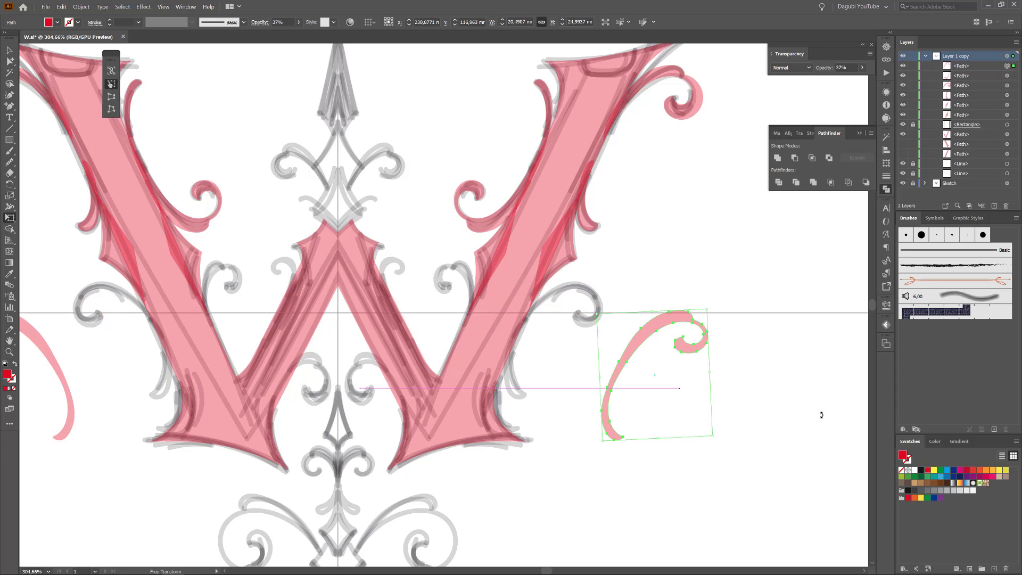
key("Delete")
Duplicate the scroll at the right stem's upper outer side onto its inner edge and flip the copy
left_click(689, 114, "ctrl")
left_click_drag(689, 109, 484, 275)
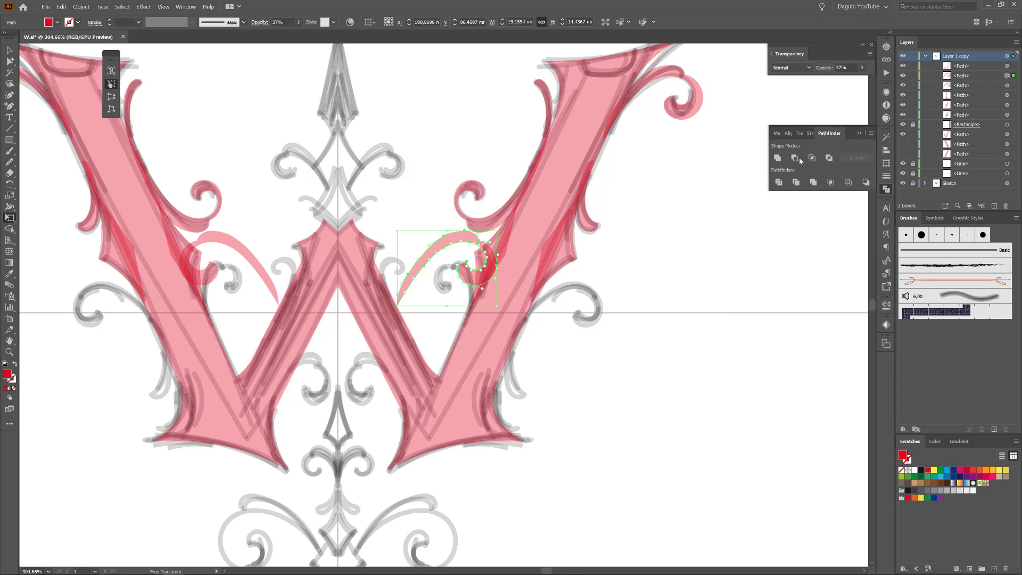
left_click(886, 163)
left_click(870, 135)
left_click(900, 150)
Rotate, scale and position the flipped scroll copy over the sketched curl below the inner spike, and deselect
left_click_drag(535, 299, 478, 347)
left_click_drag(470, 274, 472, 313)
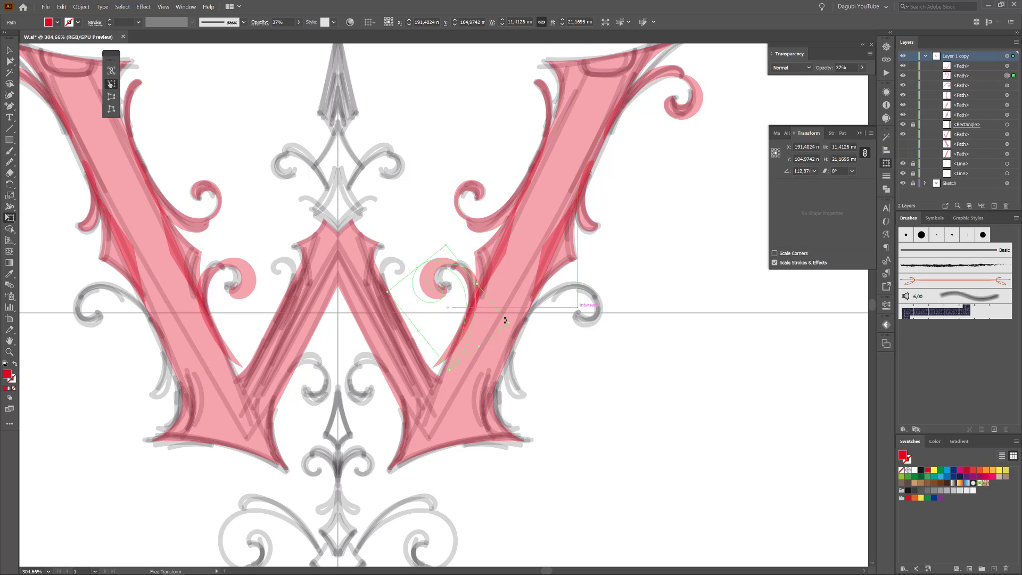
left_click_drag(389, 291, 523, 318)
scroll(454, 301, "up", 5)
left_click_drag(538, 270, 522, 313)
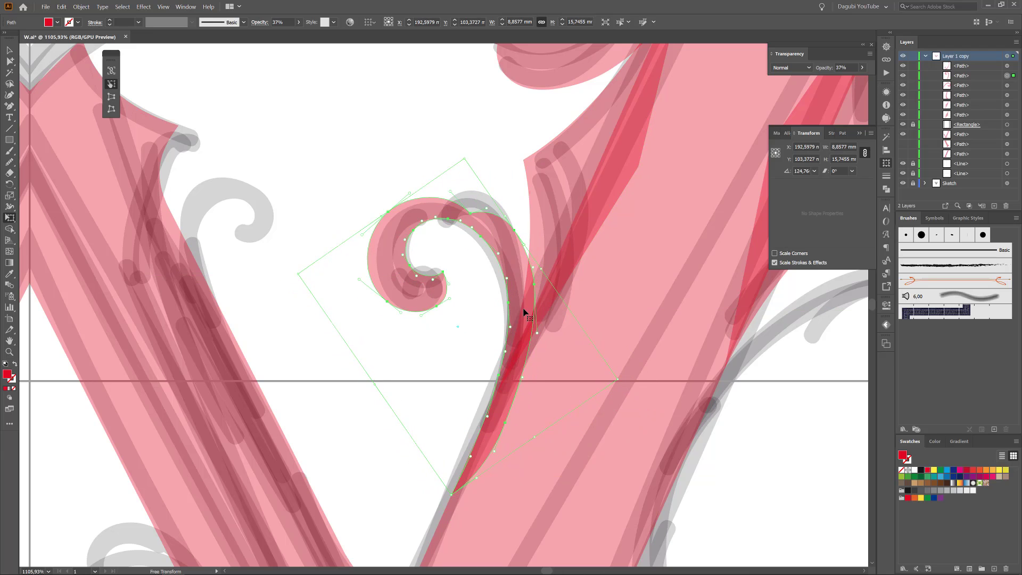
scroll(540, 317, "down", 5)
scroll(662, 430, "down", 1)
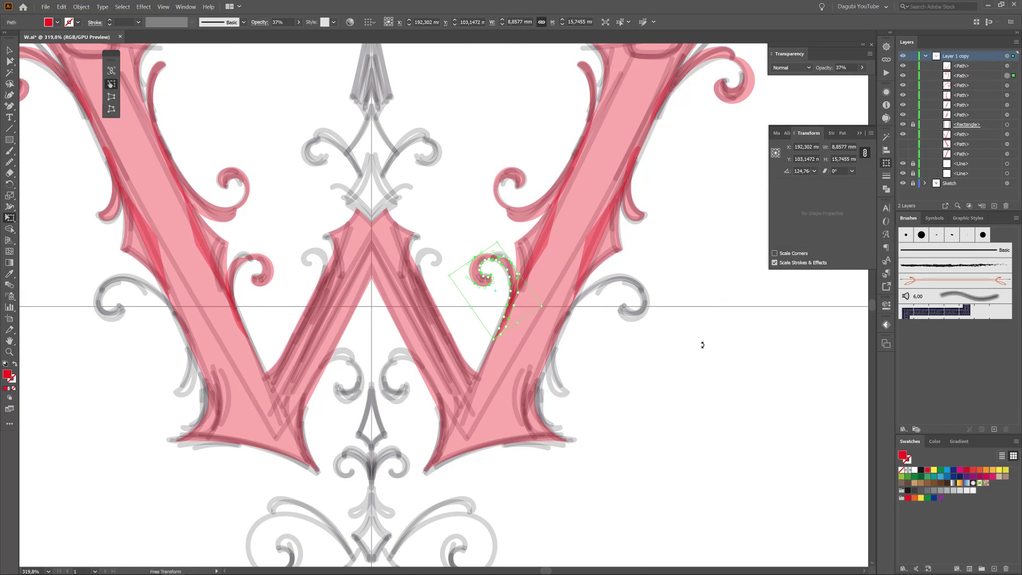
key("ctrl+shift+a")
Trace the large scroll on the right stem's lower outer edge with the Pencil, including an overlapping lobe along its upper curve
key("n")
scroll(584, 365, "up", 3)
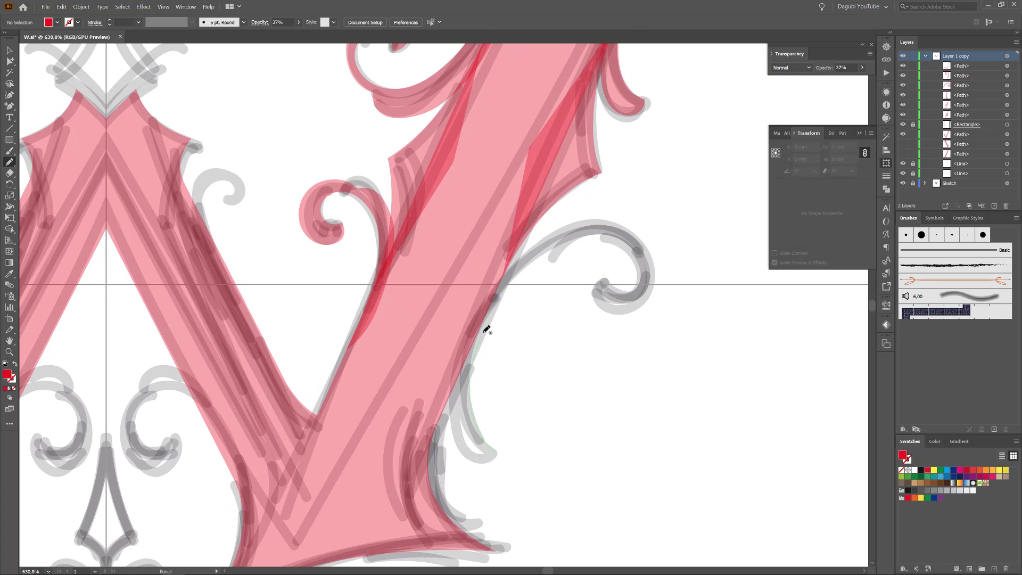
left_click_drag(633, 288, 559, 345)
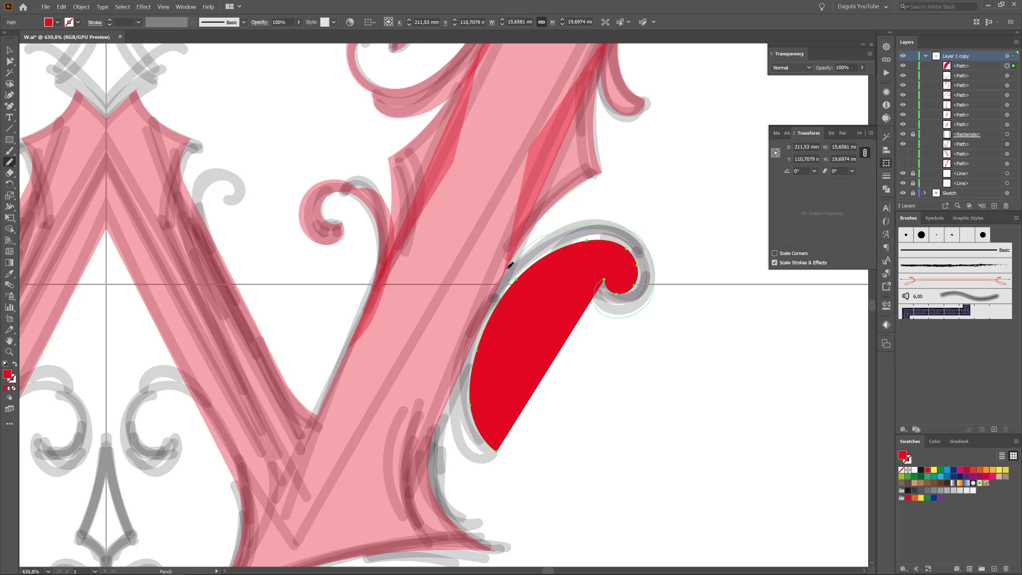
left_click_drag(505, 452, 505, 454)
key("ctrl+z")
left_click_drag(499, 451, 500, 452)
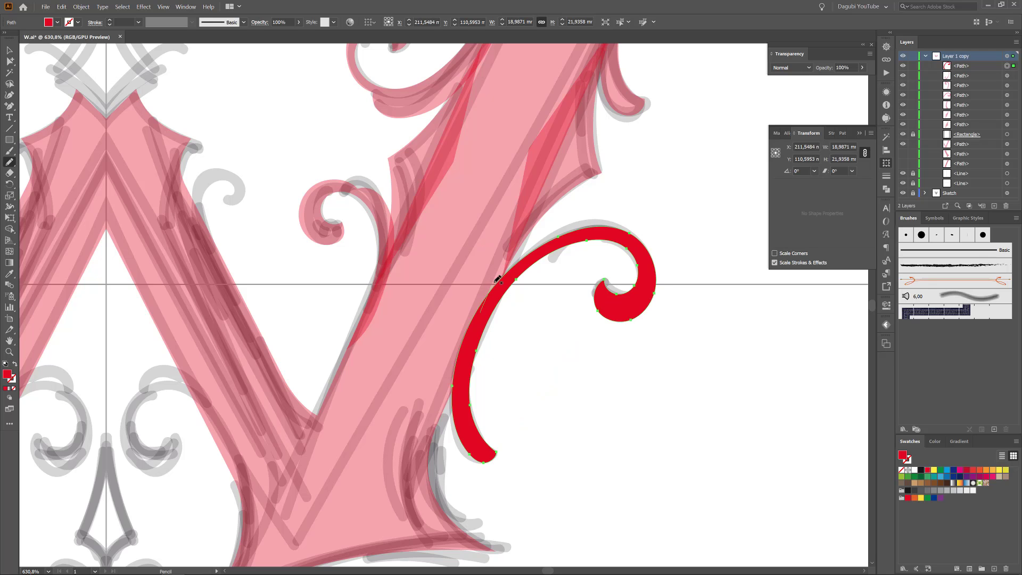
left_click_drag(537, 251, 486, 308)
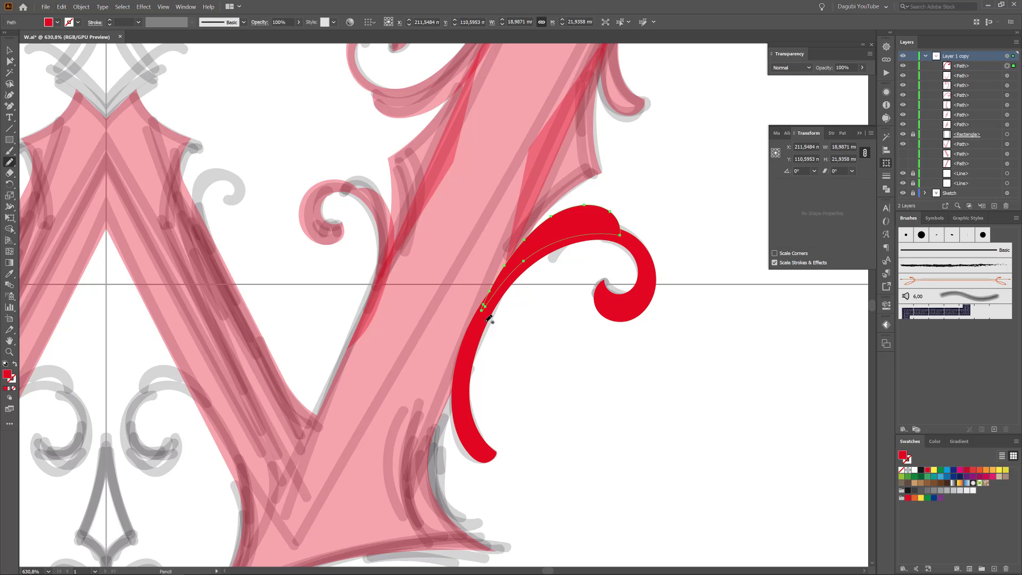
Trace the small curl beside the right inner diagonal as a closed Pencil shape, slim its tail by moving an anchor, and deselect
scroll(714, 379, "down", 2)
scroll(524, 287, "up", 3)
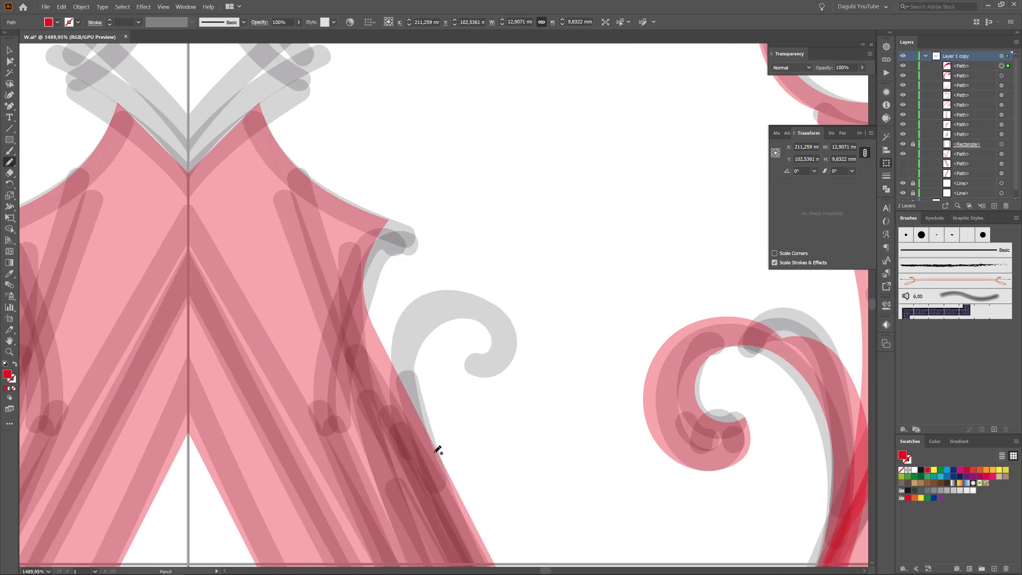
left_click_drag(476, 348, 467, 350)
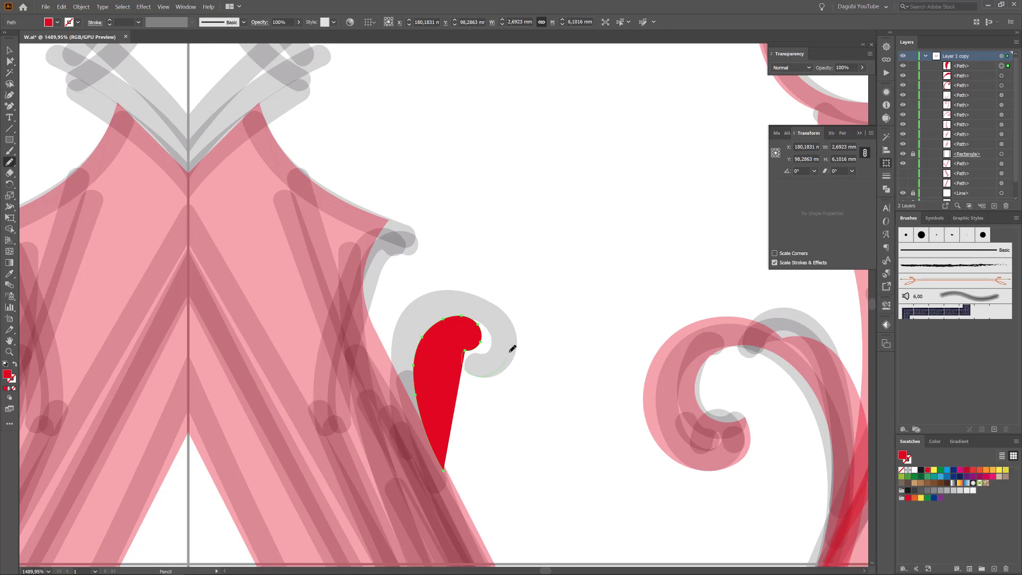
mouse_move(439, 294)
left_mouse_down()
mouse_move(477, 378)
mouse_move(508, 349)
mouse_move(491, 308)
mouse_move(429, 314)
left_mouse_up()
key("ctrl+z")
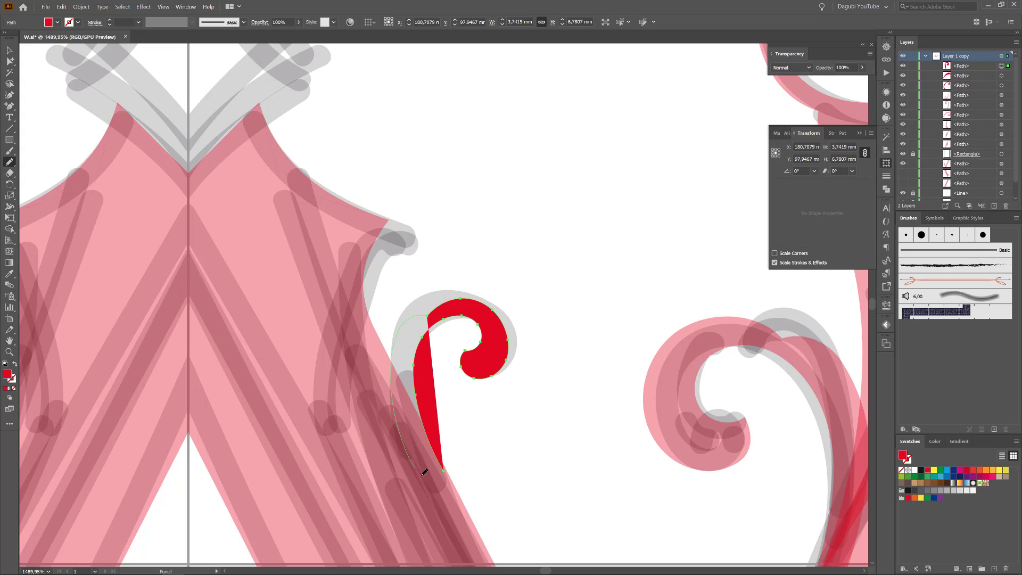
left_click_drag(425, 472, 444, 470)
left_click_drag(585, 465, 429, 365)
left_click_drag(12, 62, 40, 61)
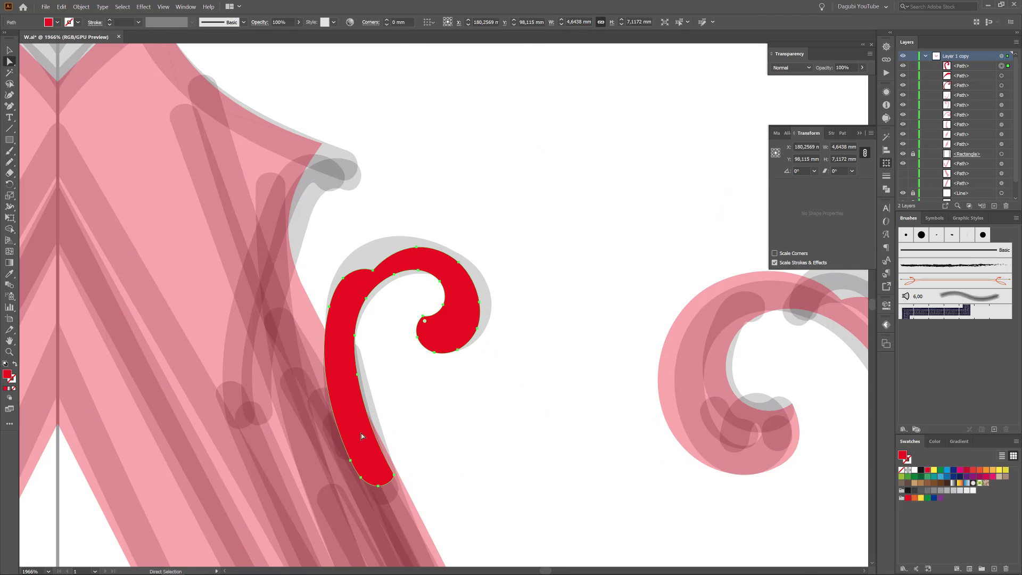
left_click_drag(351, 461, 368, 456)
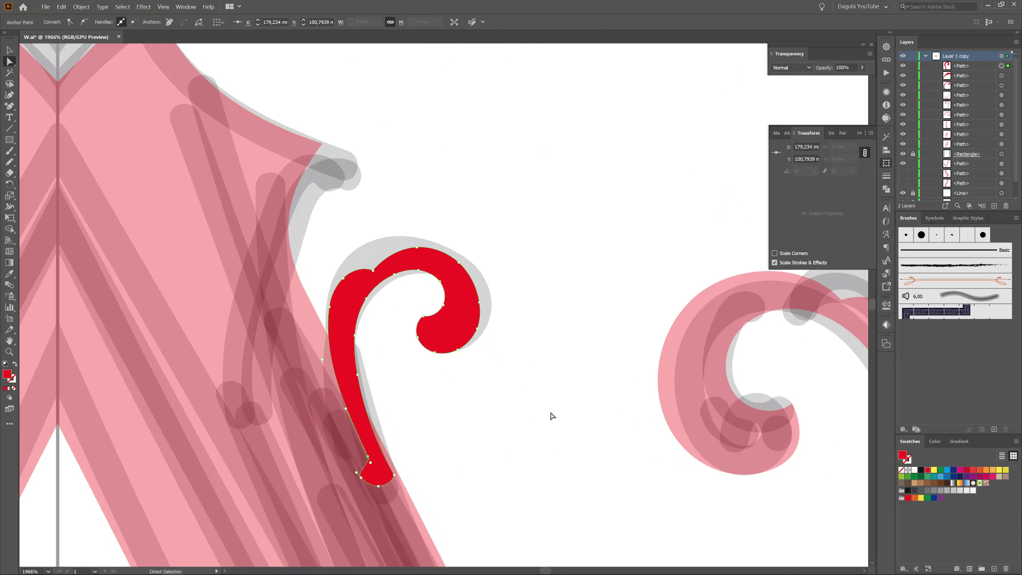
left_click(552, 416)
Trace the scroll under the right inner diagonal, beside the centre line, as a closed filled Pencil shape
left_click_drag(632, 443, 565, 426)
left_click_drag(689, 413, 588, 214)
left_click_drag(461, 373, 524, 423)
left_click_drag(525, 423, 573, 318)
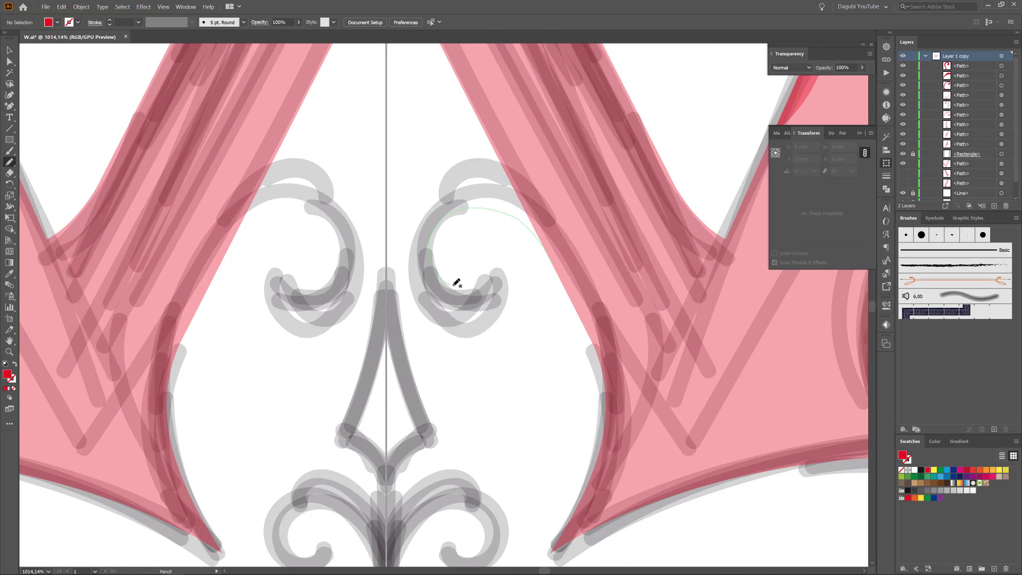
left_click_drag(457, 282, 486, 286)
left_click_drag(417, 293, 434, 213)
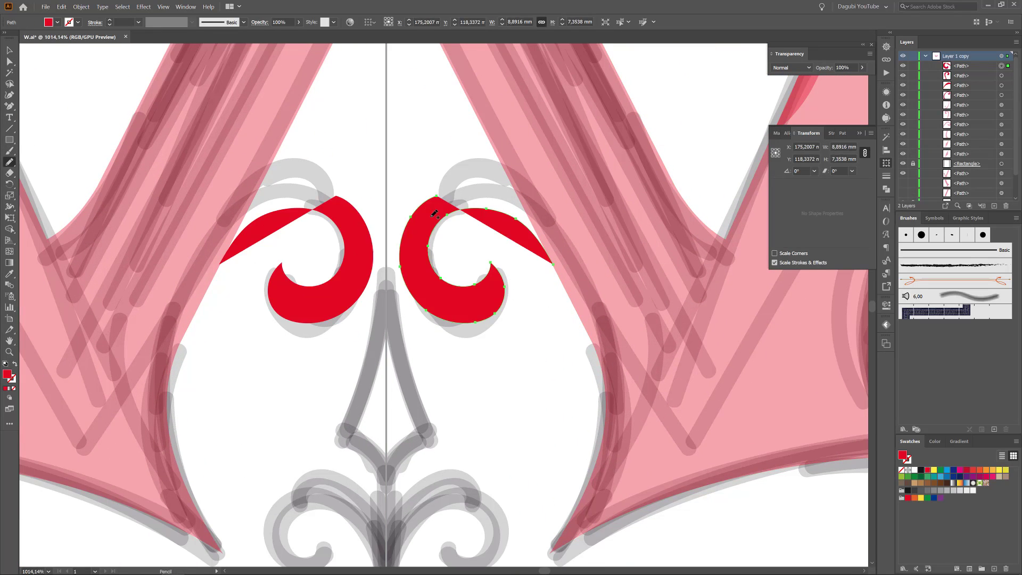
mouse_move(569, 256)
left_mouse_down()
mouse_move(554, 265)
mouse_move(650, 311)
mouse_move(593, 299)
left_mouse_up()
Draw the right half of a hollow diamond frame above the W's centre peak with straight Pen segments
left_click_drag(709, 361, 697, 345)
left_click_drag(556, 253, 710, 331)
left_click_drag(551, 238, 552, 237)
key("ctrl+z")
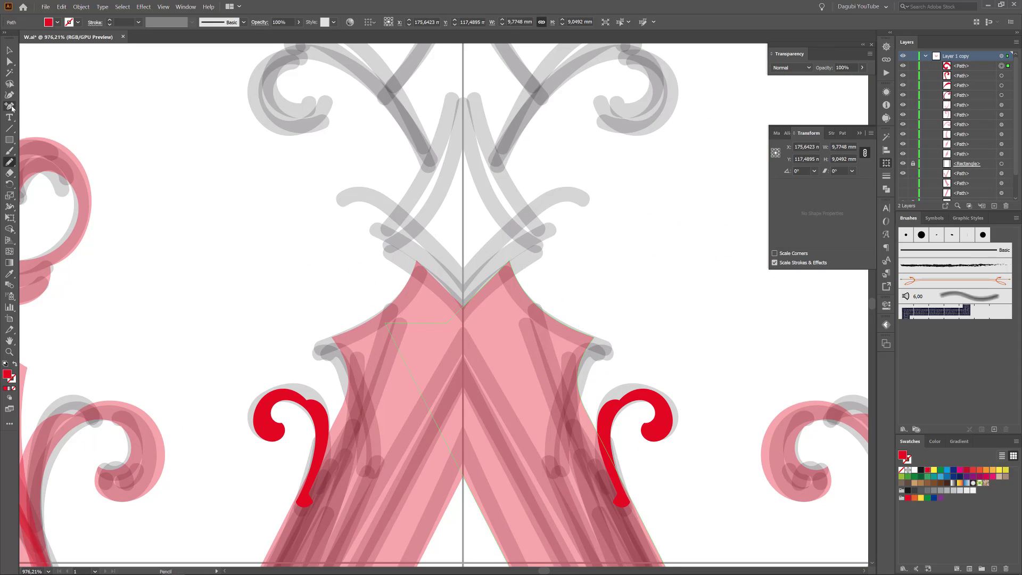
left_click_drag(9, 107, 41, 105)
left_click(452, 275)
left_click(501, 230)
left_click(457, 116)
left_click(457, 52)
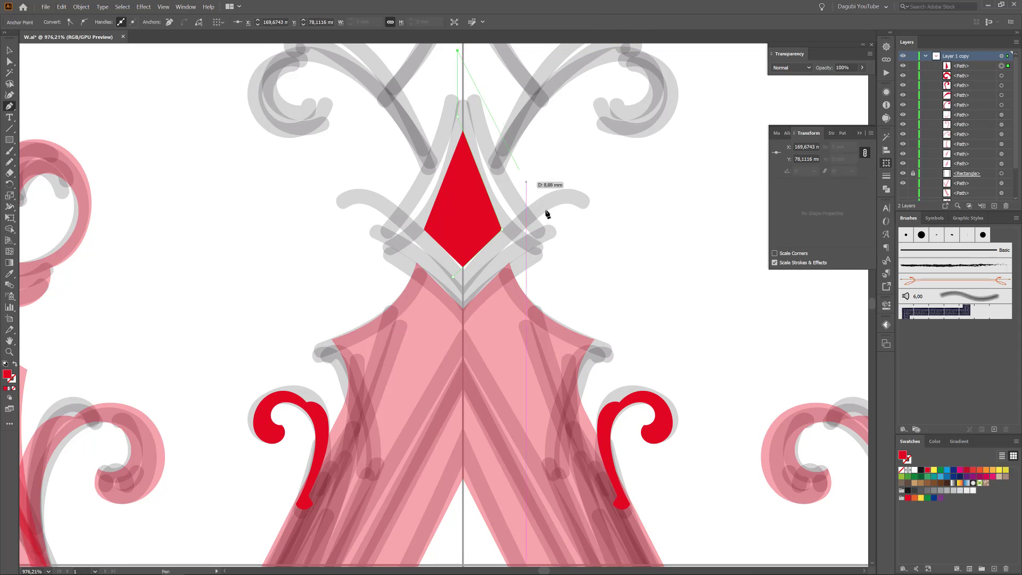
left_click(555, 231)
left_click(457, 327)
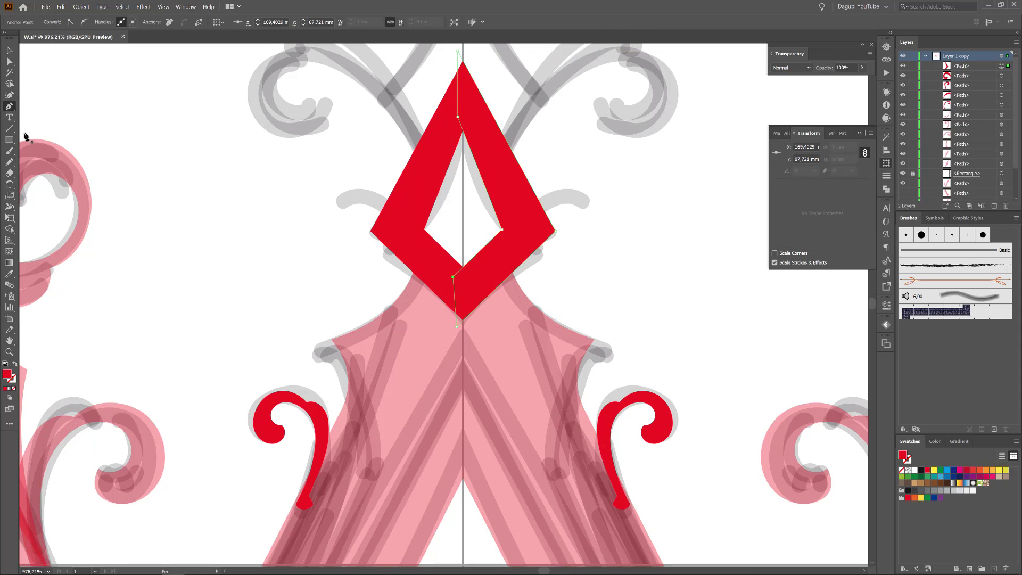
Reposition the diamond's inner corner anchors and bend its straight edges into concave curves with the Anchor Point tool
key("a")
left_click_drag(501, 230, 506, 224)
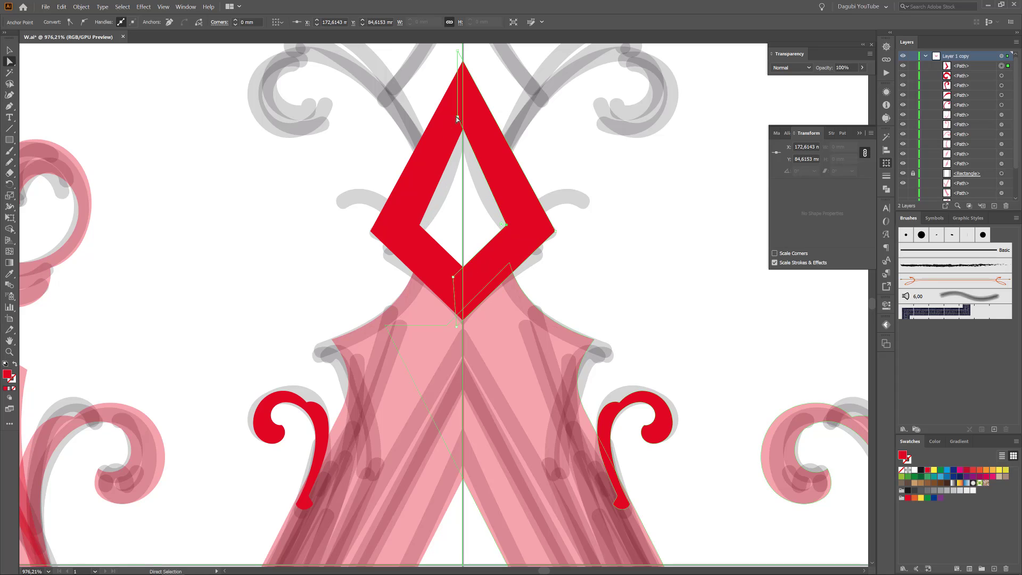
left_click_drag(458, 117, 456, 125)
left_click_drag(10, 106, 47, 140)
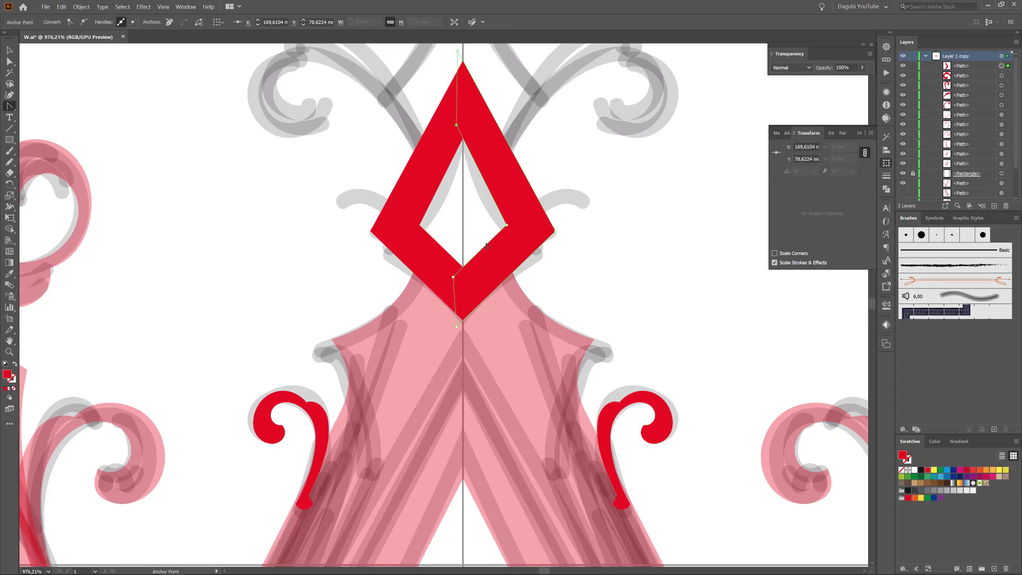
left_click_drag(486, 246, 510, 259)
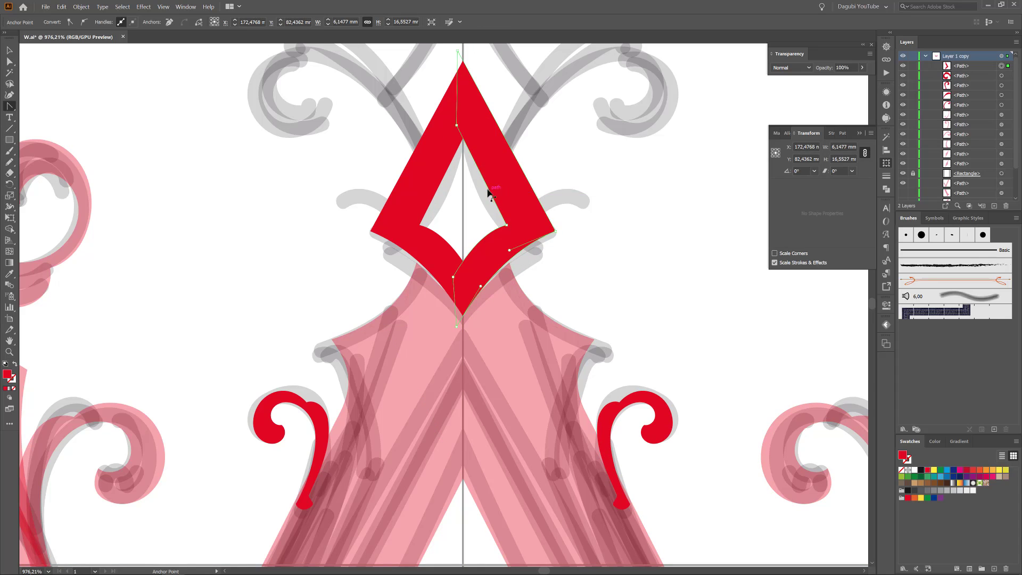
left_click_drag(489, 193, 441, 263)
Pull in the diamond frame's upper and side points, shift it down and refine its lower inner corner
scroll(676, 301, "down", 6)
scroll(642, 301, "up", 6)
key("a")
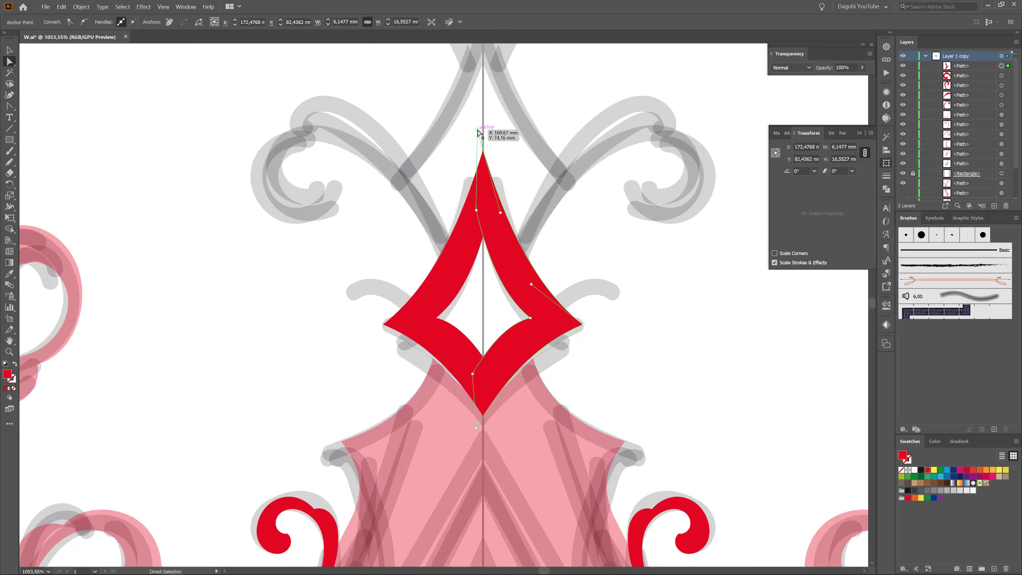
left_click_drag(478, 131, 473, 143)
left_click_drag(583, 325, 572, 324)
left_click_drag(506, 363, 504, 379)
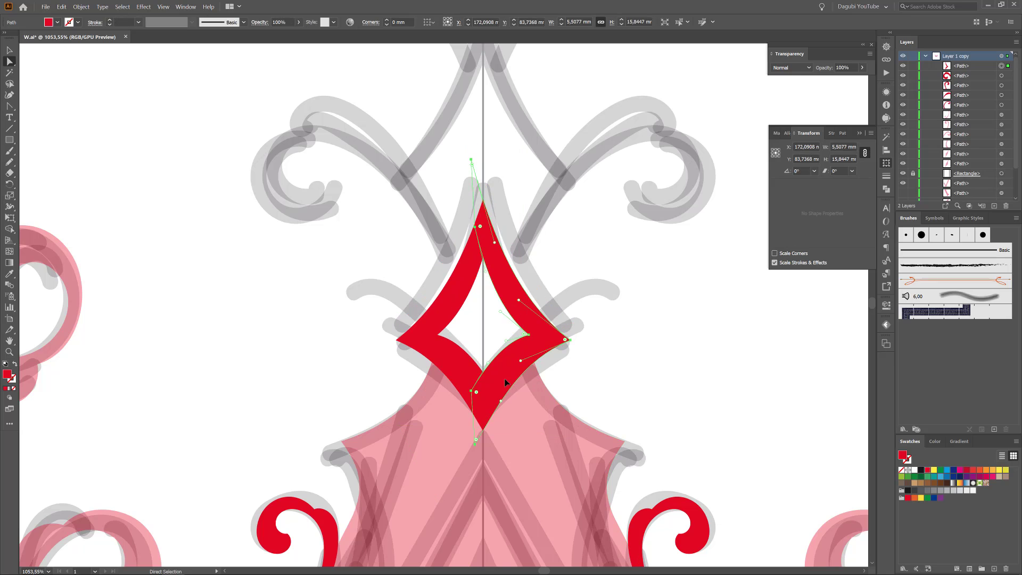
left_click(501, 344)
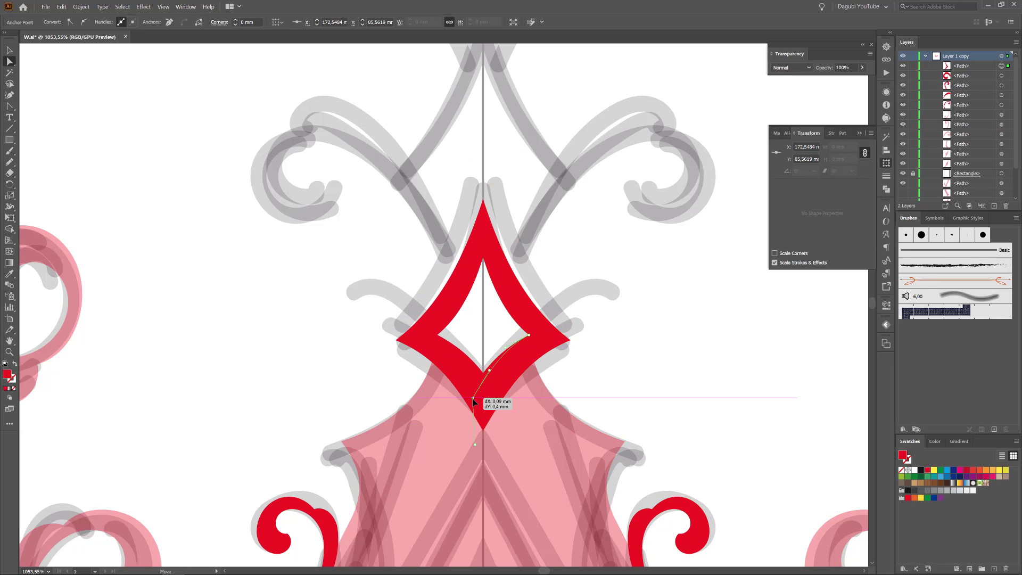
Stretch the diamond frame vertically at both ends with Free Transform and deselect it
key("e")
left_click_drag(521, 159, 521, 123)
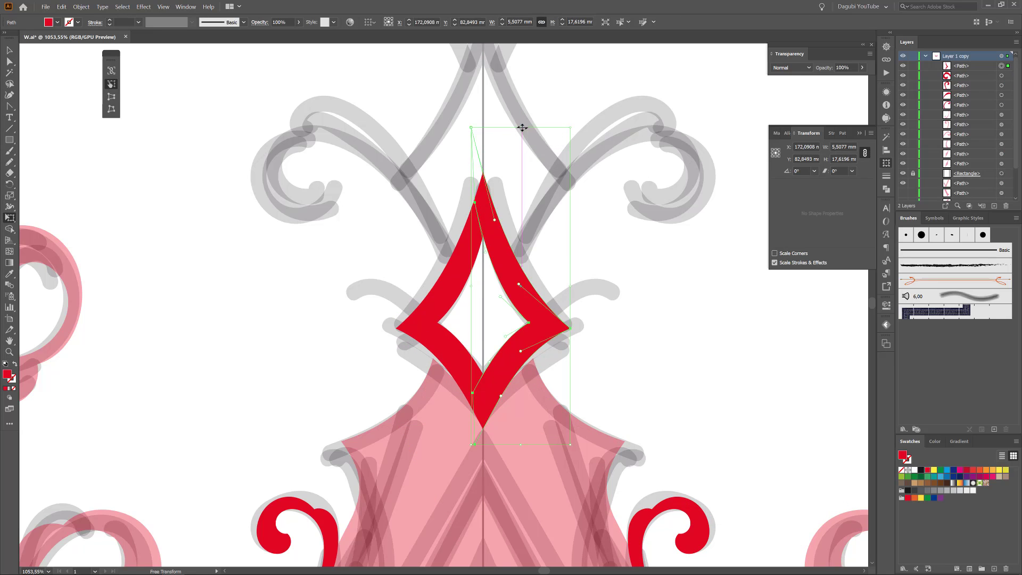
left_click_drag(520, 445, 520, 456)
left_click(730, 343, "ctrl")
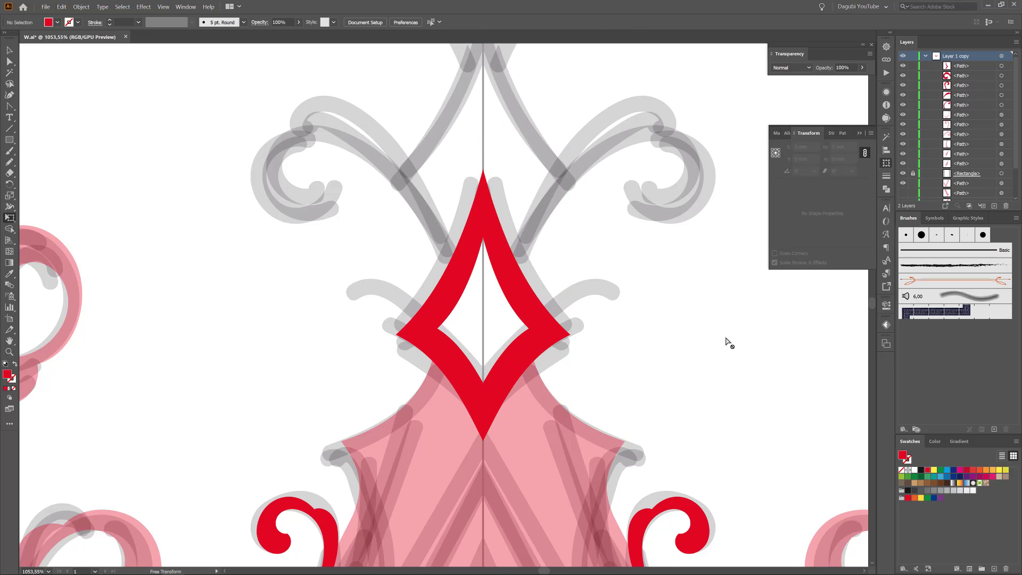
Duplicate the curl on the right stem's inner edge to the area above the diamond and flip the copy
left_click_drag(799, 392, 465, 161)
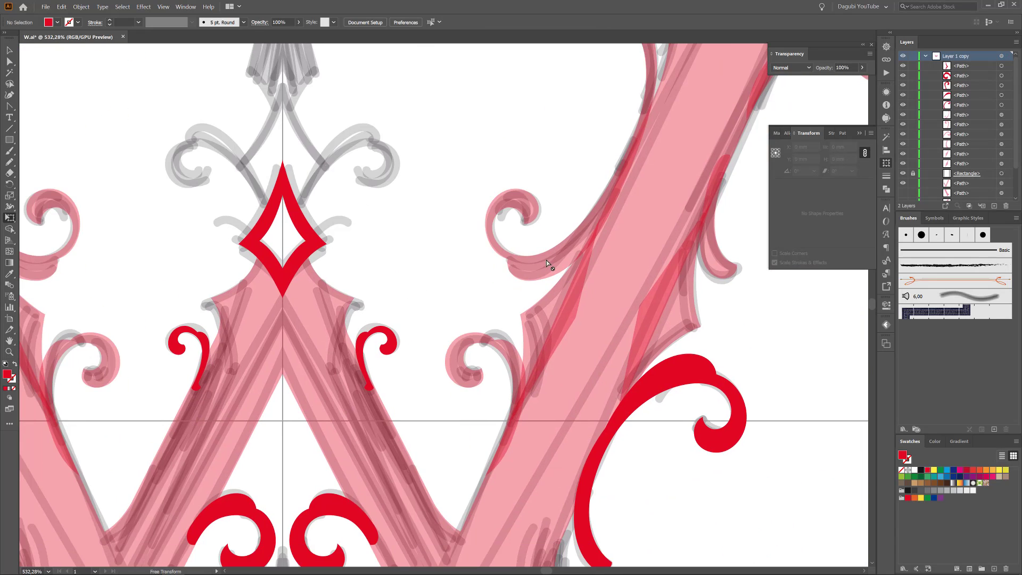
left_click(514, 360, "ctrl")
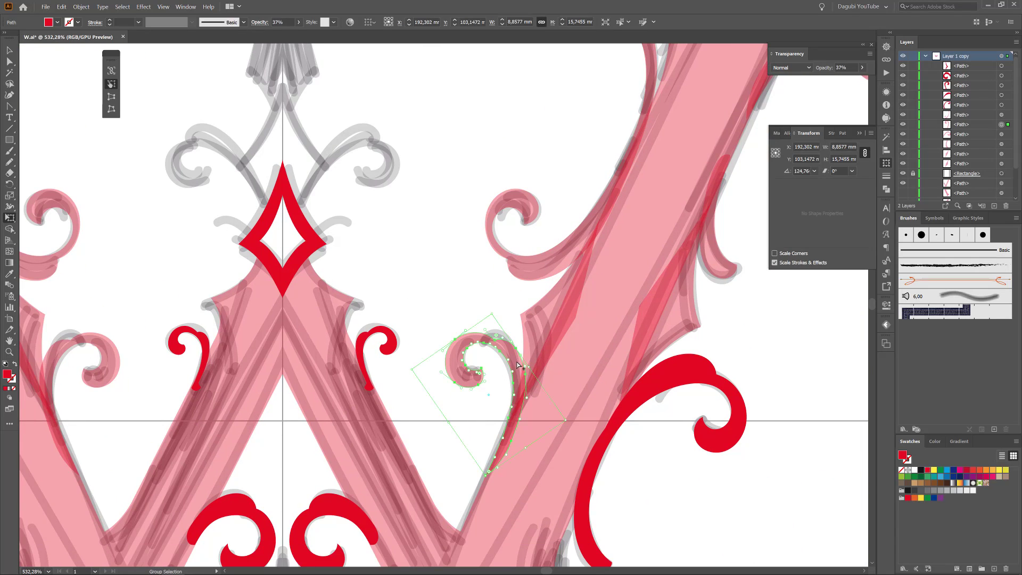
right_click(465, 133)
left_click_drag(517, 362, 484, 210)
left_click(871, 133)
left_click(904, 154)
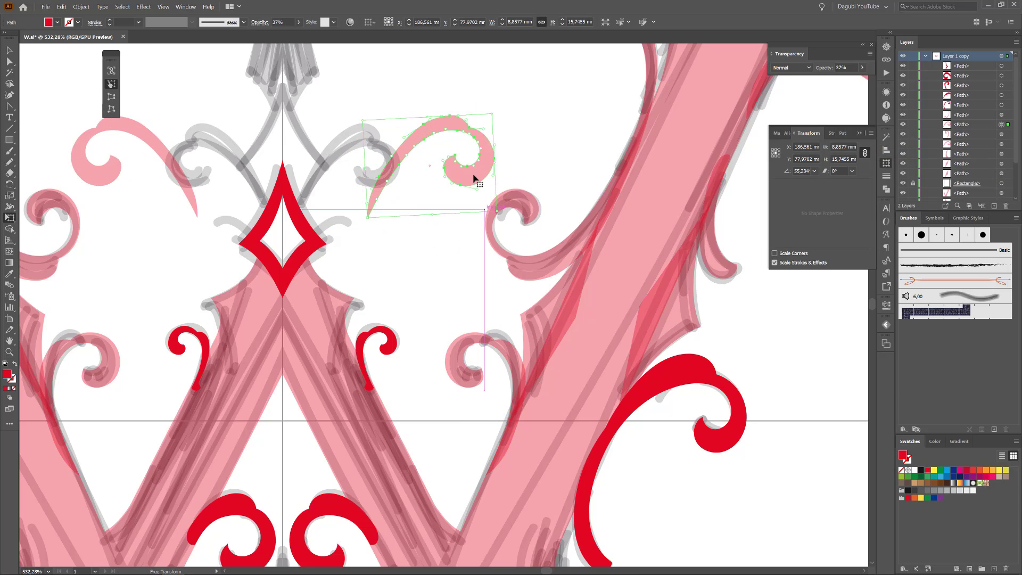
Move, rotate and scale the flipped curl to fit the sketched scroll rising from the diamond
left_click_drag(474, 175, 387, 190)
left_click_drag(471, 205, 470, 187)
mouse_move(414, 216)
left_mouse_down()
mouse_move(399, 207)
mouse_move(391, 175)
left_mouse_up()
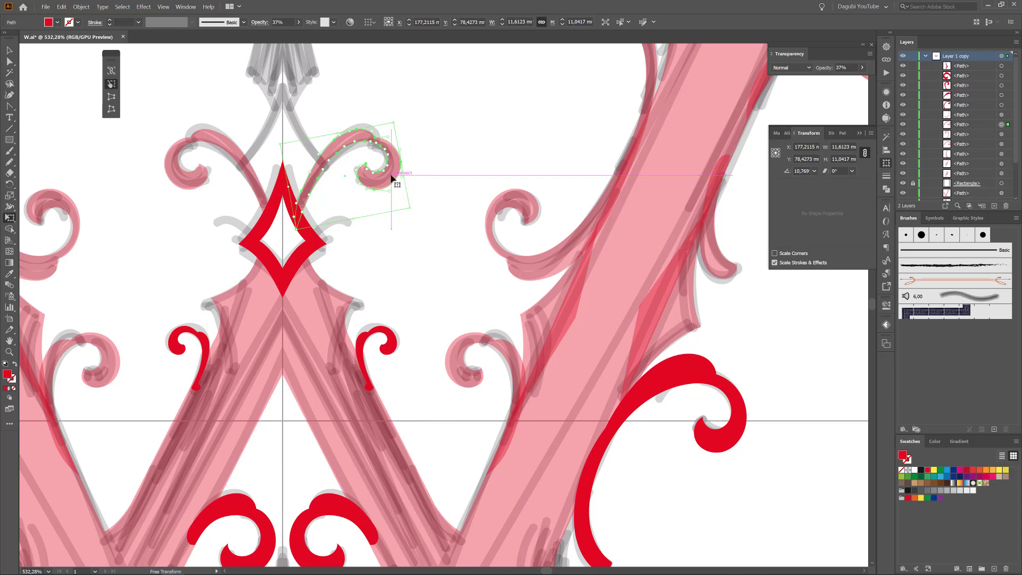
left_click_drag(220, 184, 272, 185)
Trim the scroll ornament with the Eraser tool
left_click(9, 173)
left_click(407, 337)
left_click_drag(588, 403, 423, 306)
left_click_drag(471, 334, 512, 334)
left_click_drag(589, 221, 565, 387)
Scale, rotate and position the next ornament piece over the sketch with Free Transform
key("e")
left_click_drag(601, 455, 545, 412)
left_click_drag(534, 333, 576, 368)
left_click_drag(649, 403, 626, 436)
left_click_drag(564, 394, 552, 377)
left_click_drag(474, 352, 537, 358)
left_click_drag(663, 388, 644, 393)
left_click_drag(734, 397, 733, 408)
left_click_drag(637, 407, 562, 371)
left_click_drag(563, 371, 556, 257)
Draw a circle about 10.18 mm in diameter centred on the upper edge of the right stem's top serif
left_click_drag(665, 178, 406, 132)
left_click(407, 133)
key("l")
left_click_drag(463, 190, 512, 259)
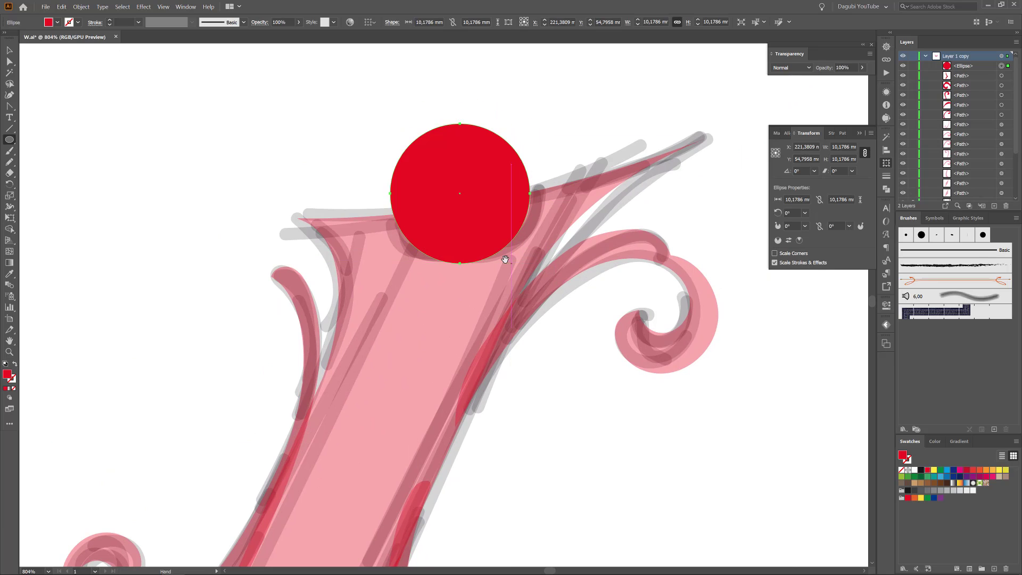
Subtract the circle from the right stem's upper edge with Pathfinder, collapse Layer 1 copy and hide the Sketch layer
left_click_drag(9, 61, 35, 72)
left_click(632, 468)
left_click(480, 300)
left_click(494, 161, "shift")
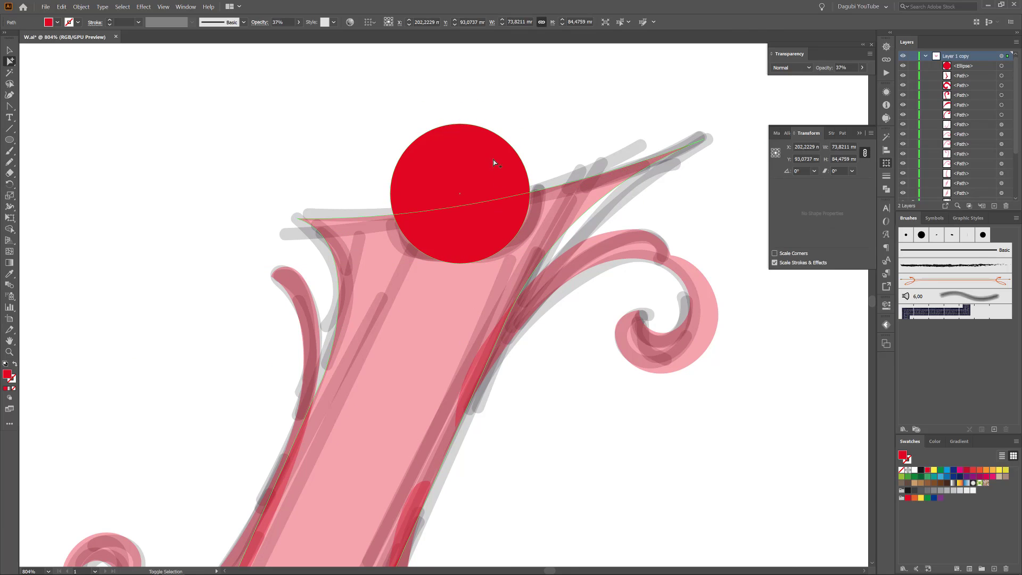
left_click(887, 189)
left_click(795, 159)
left_click(797, 263)
left_click(925, 56)
left_click(903, 66)
Cut off the sharp outer point of the right stem's top serif with the Eraser tool
mouse_move(691, 370)
left_mouse_down()
mouse_move(664, 370)
mouse_move(601, 458)
left_mouse_up()
left_click_drag(602, 458, 646, 281)
scroll(687, 187, "up", 5)
left_click_drag(692, 126, 576, 232)
scroll(578, 230, "up", 4)
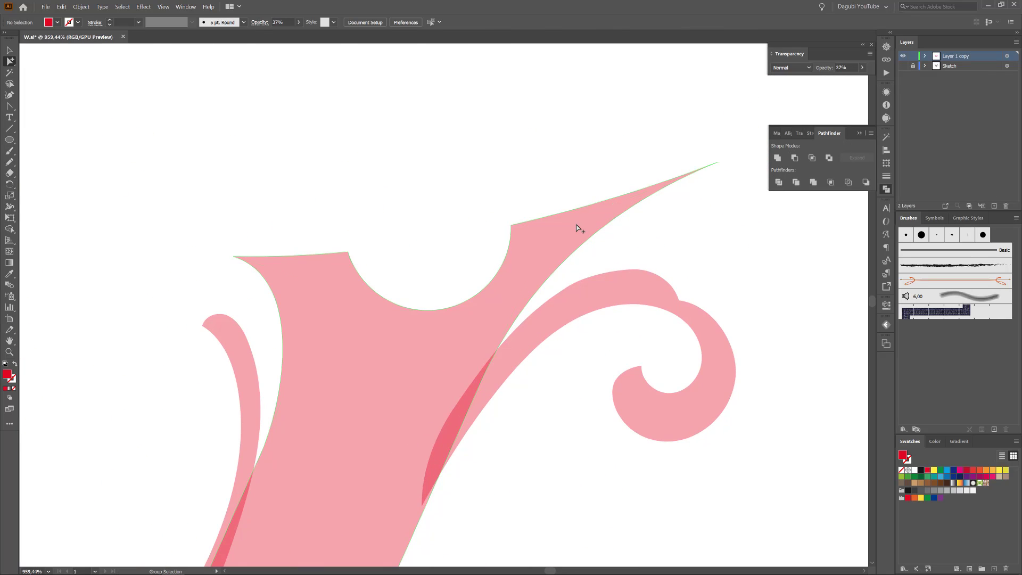
left_click(578, 227)
key("a")
left_click_drag(218, 246, 240, 269)
left_click_drag(714, 146, 738, 189)
scroll(721, 158, "up", 4)
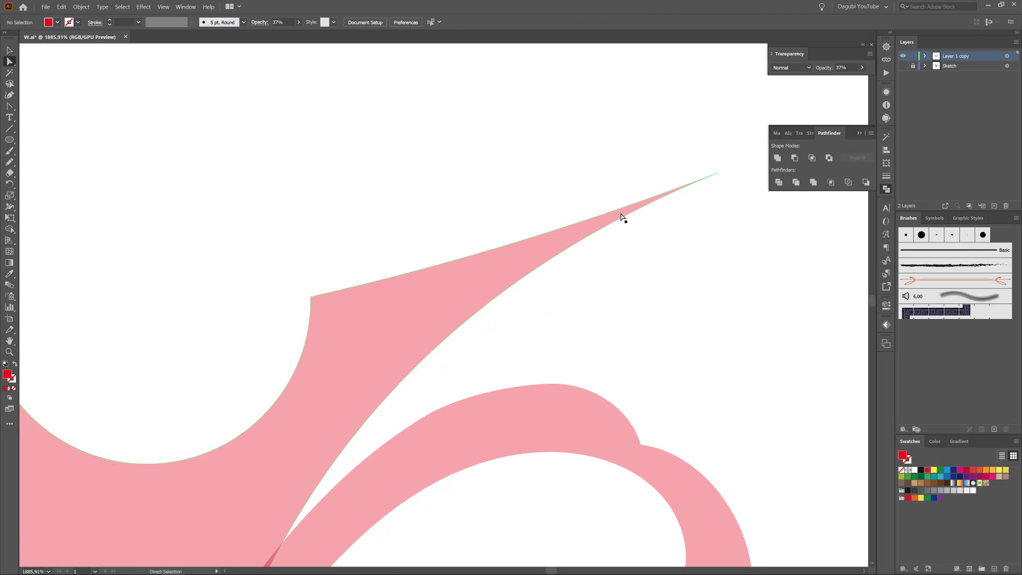
left_click(9, 175)
scroll(649, 218, "up", 8)
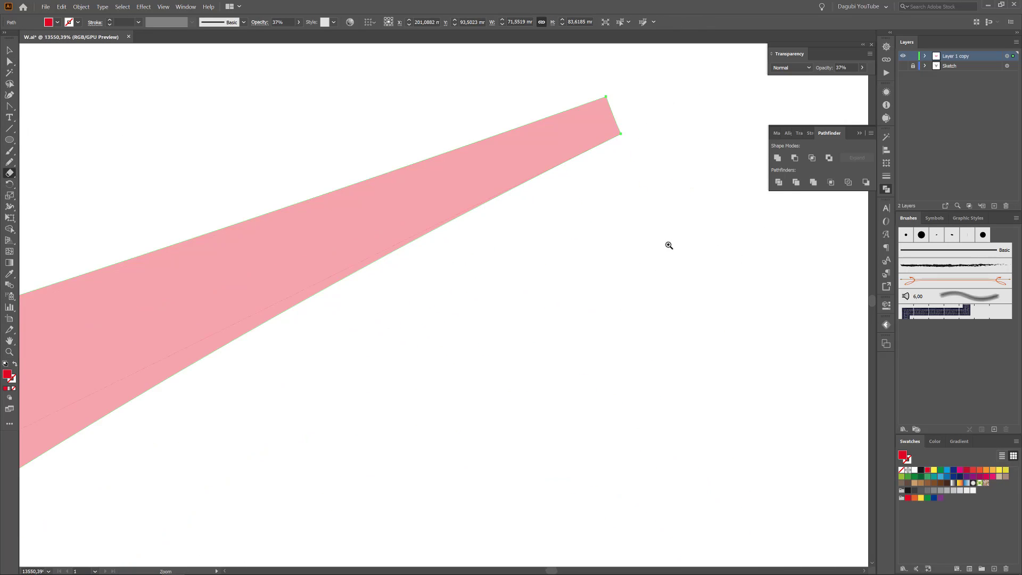
Trim the blunt end of the right stem's serif back slightly further with the Eraser tool
key("a")
left_click(9, 173)
scroll(434, 206, "down", 8)
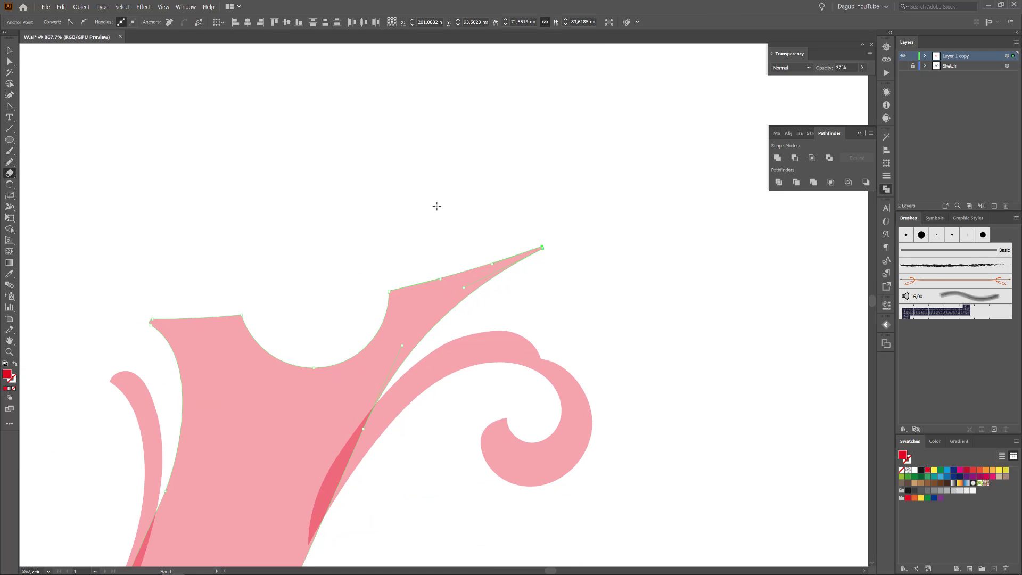
scroll(566, 228, "up", 5)
left_click(9, 61)
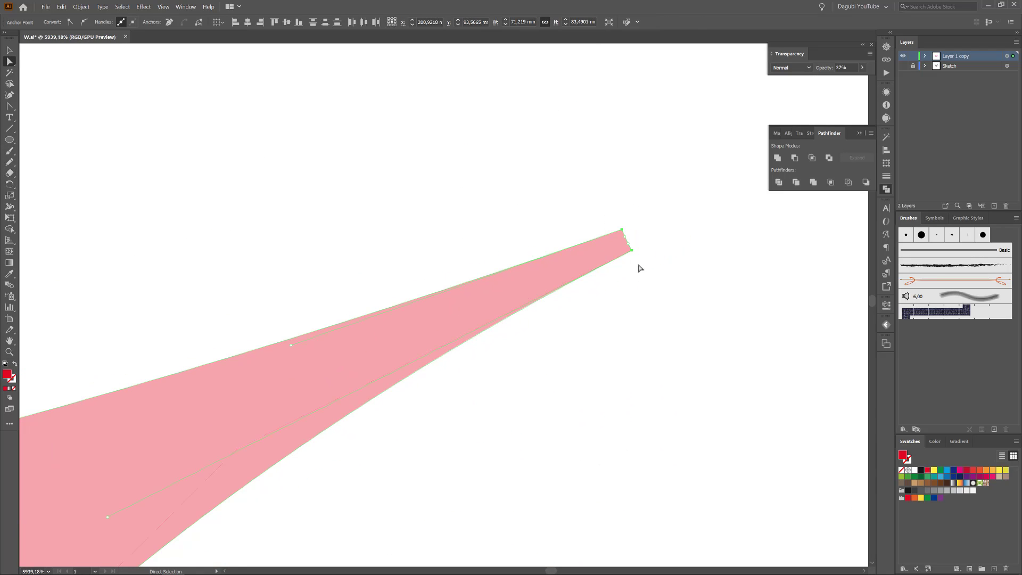
Round the trimmed outer end of the right stem's serif by lengthening its two anchor point handles into a smooth cap
scroll(639, 267, "up", 8)
left_click_drag(642, 232, 689, 192)
left_click_drag(666, 281, 765, 291)
left_click_drag(693, 196, 756, 142)
left_click(769, 294)
left_click(693, 238)
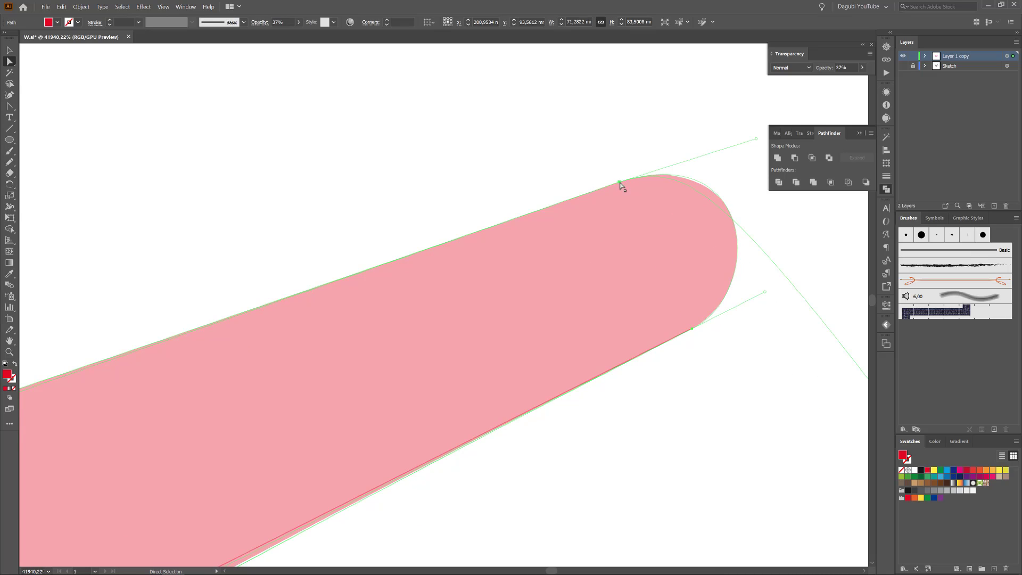
left_click(620, 182)
left_click(692, 329, "shift")
left_click_drag(696, 261, 732, 274)
left_click_drag(732, 274, 611, 281)
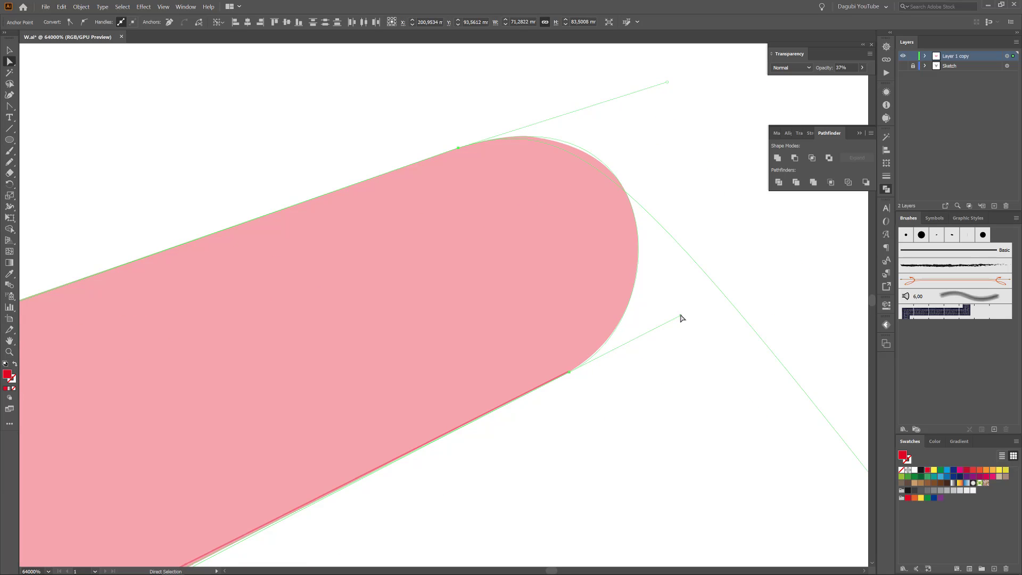
left_click_drag(681, 316, 699, 317)
left_click_drag(737, 407, 490, 232)
left_click_drag(745, 532, 680, 392)
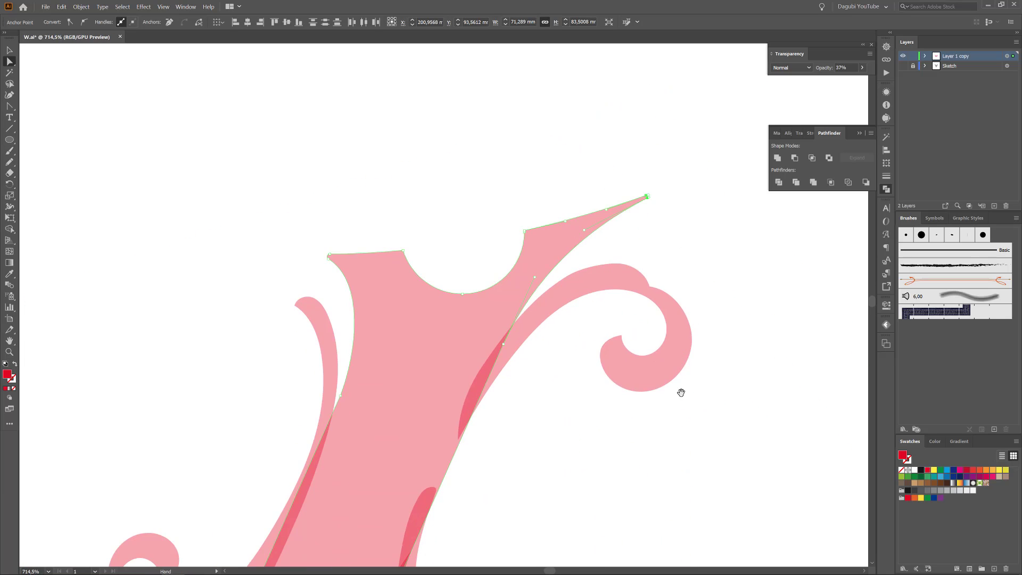
Set the opacity of all artwork on Layer 1 copy to 100% and show the Sketch layer again
left_click(676, 398)
left_click_drag(600, 406, 650, 303)
left_click_drag(660, 394, 595, 385)
left_click_drag(595, 384, 617, 248)
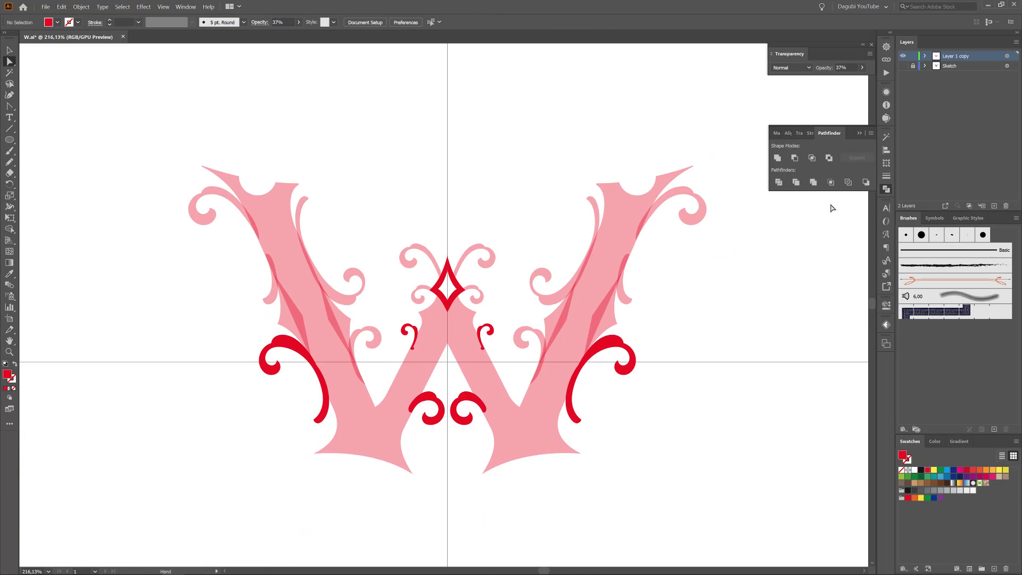
left_click(1007, 57)
left_click(299, 23)
left_click(298, 34)
left_click(642, 118, "ctrl")
mouse_move(740, 326)
left_mouse_down()
mouse_move(687, 326)
mouse_move(675, 415)
mouse_move(725, 425)
mouse_move(675, 474)
left_mouse_up()
left_click(903, 66)
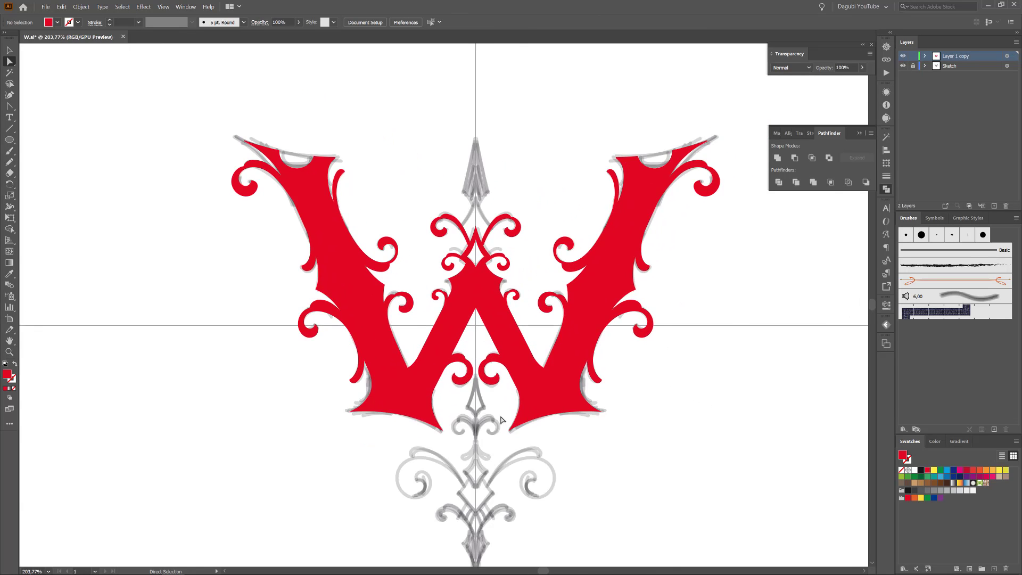
Paint a curved stroke from the right upper central scroll to the centre line beneath the sketched arrowhead with the Paintbrush
left_click_drag(500, 422, 534, 488)
left_click_drag(536, 289, 612, 287)
left_click_drag(523, 205, 533, 324)
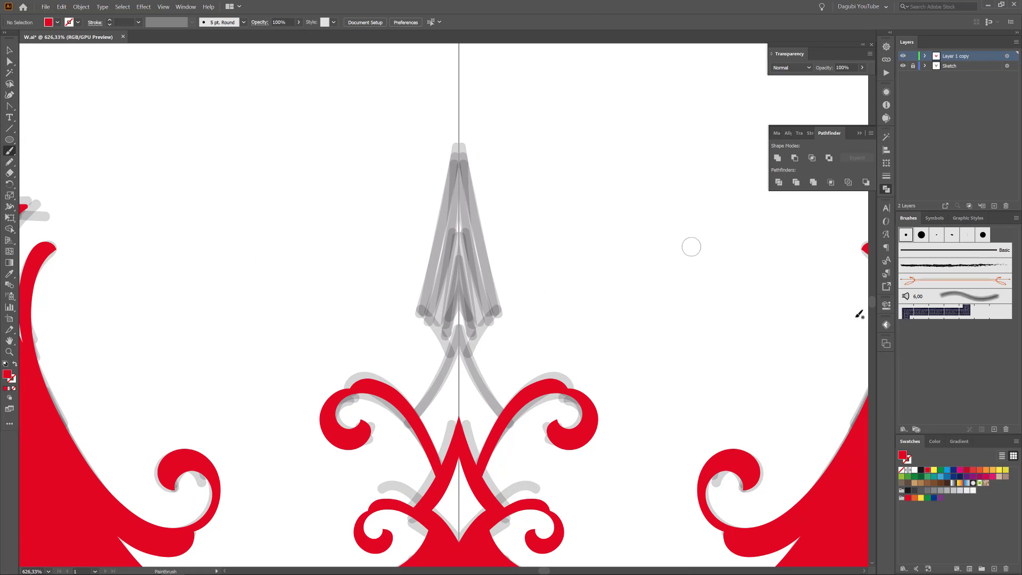
left_click(908, 236)
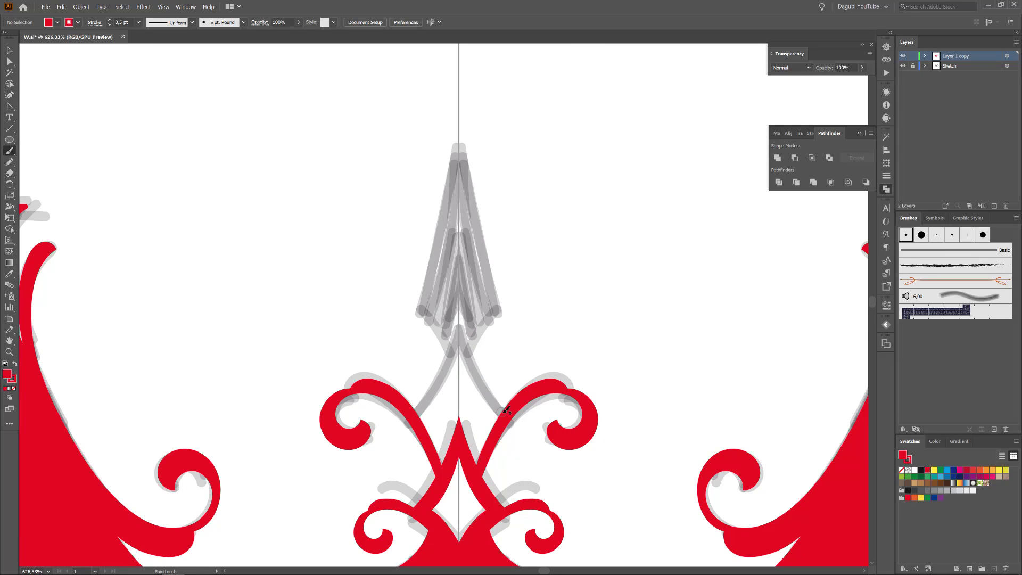
left_click_drag(501, 411, 455, 308)
key("ctrl+z")
left_click_drag(480, 367, 459, 319)
Draw the right half of the top arrowhead over the sketch with the Pen tool
right_click(12, 141)
right_click(10, 107)
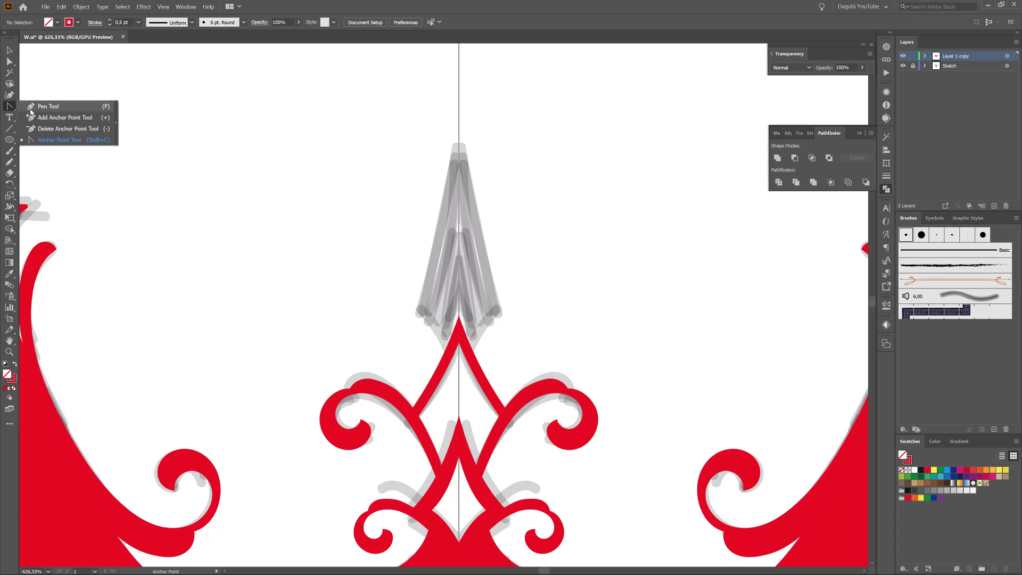
left_click(42, 107)
left_click(471, 358)
left_click(504, 306)
left_click(454, 131)
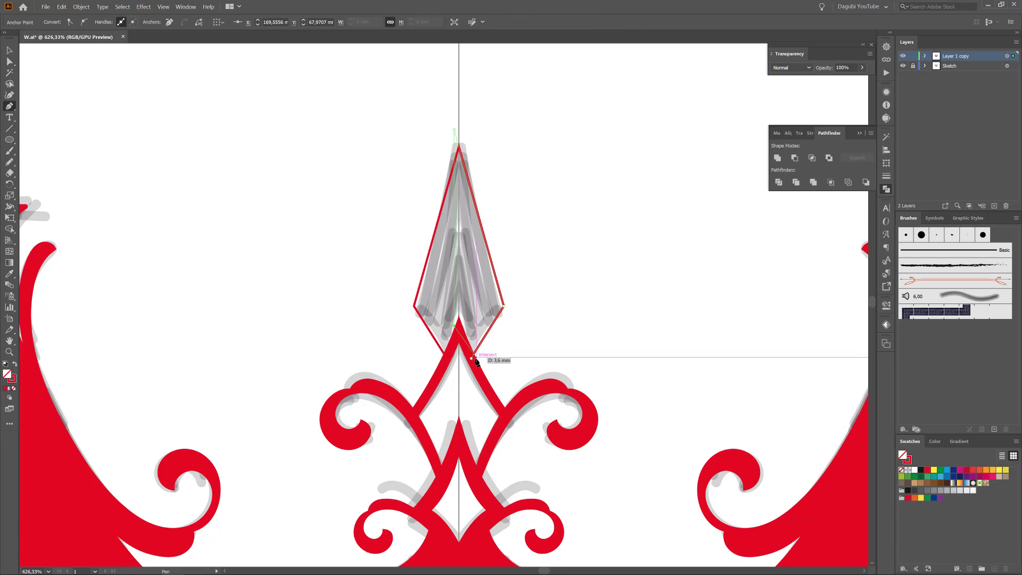
Bend the arrowhead's long side inward with the Anchor Point tool and give the shape a red fill without a stroke
right_click(10, 107)
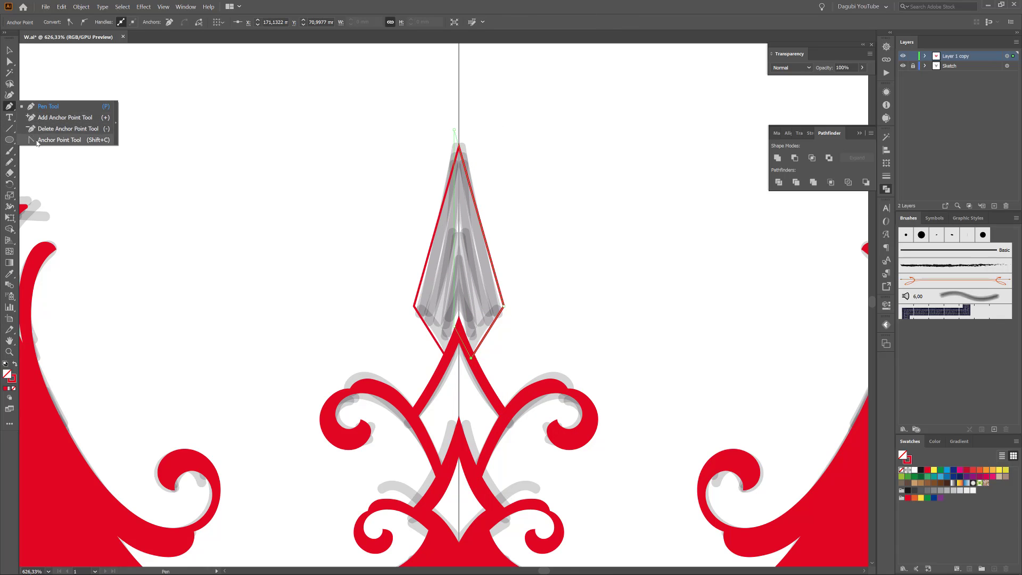
left_click(42, 136)
left_click_drag(483, 234, 488, 324)
left_click_drag(905, 456, 902, 455)
left_click(901, 470)
left_click(716, 358, "ctrl")
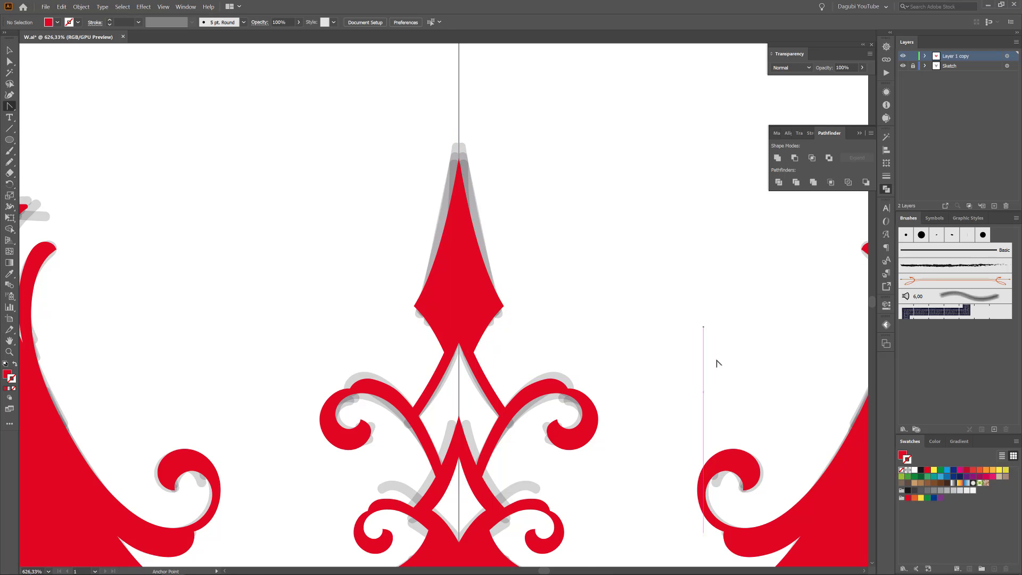
Draw the right half of the spearhead at the bottom of the sketched ornament as a closed Pen path
left_click_drag(717, 358, 598, 338)
mouse_move(578, 498)
left_mouse_down()
mouse_move(612, 507)
mouse_move(628, 388)
left_mouse_up()
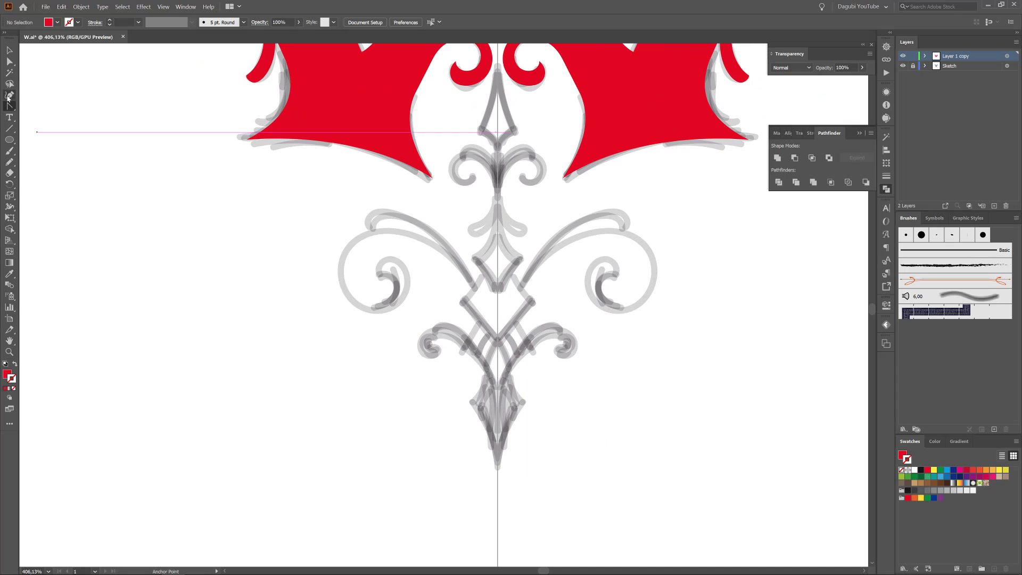
key("p")
left_click(493, 478)
left_click(527, 403)
left_click(508, 370)
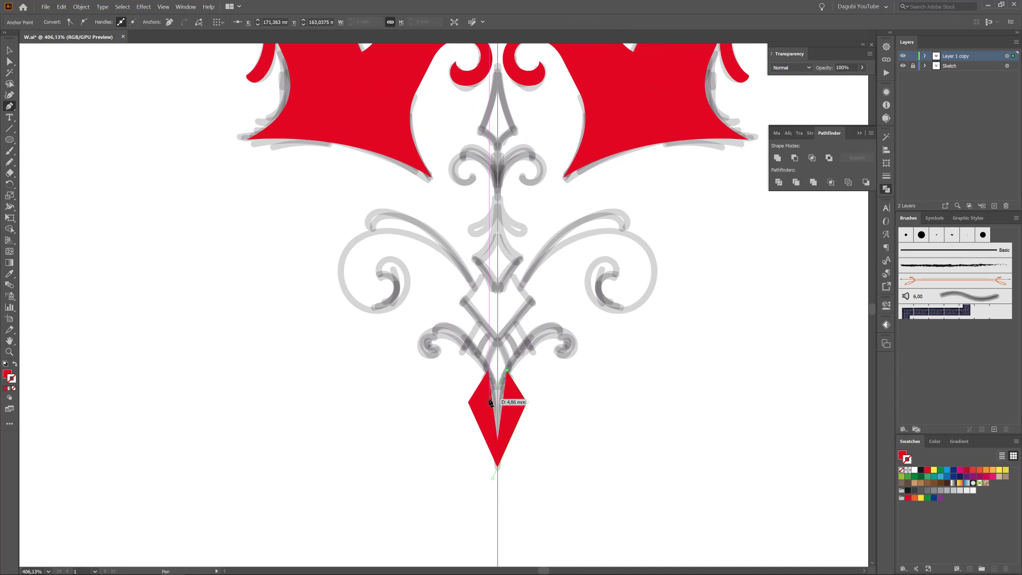
left_click(489, 399)
left_click(492, 478)
Curve the bottom spearhead's lower and upper sides inward with the Anchor Point tool
left_click_drag(9, 106, 35, 140)
left_click_drag(513, 439, 509, 415)
left_click_drag(524, 304, 515, 302)
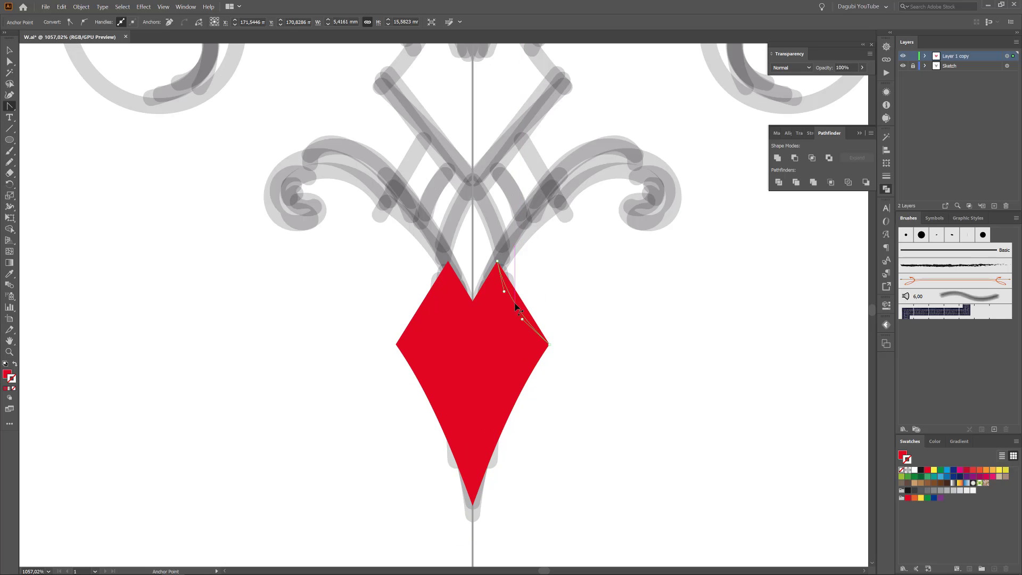
left_click(673, 327)
scroll(682, 358, "down", 1)
left_click_drag(634, 318, 599, 328)
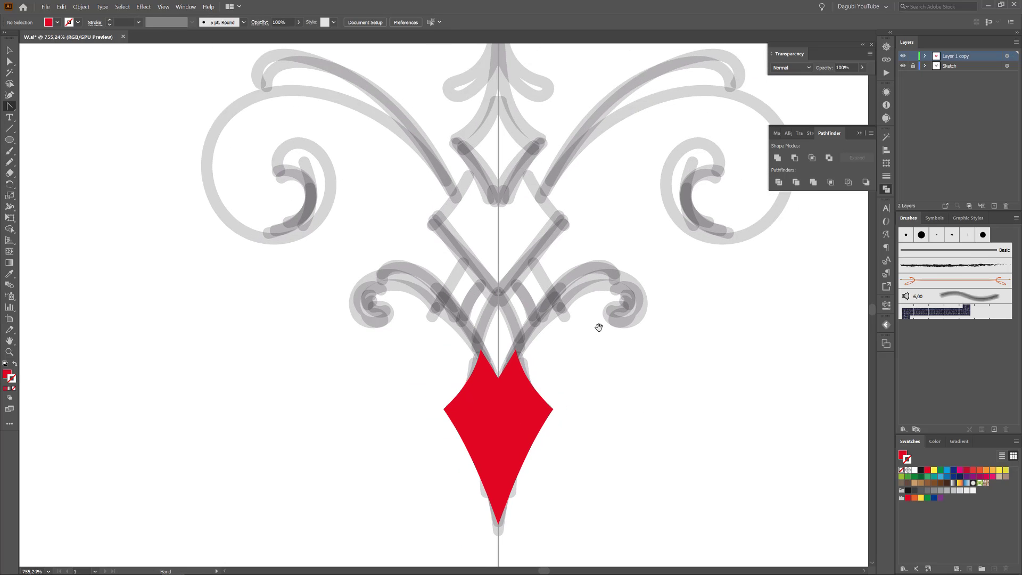
left_click(9, 128)
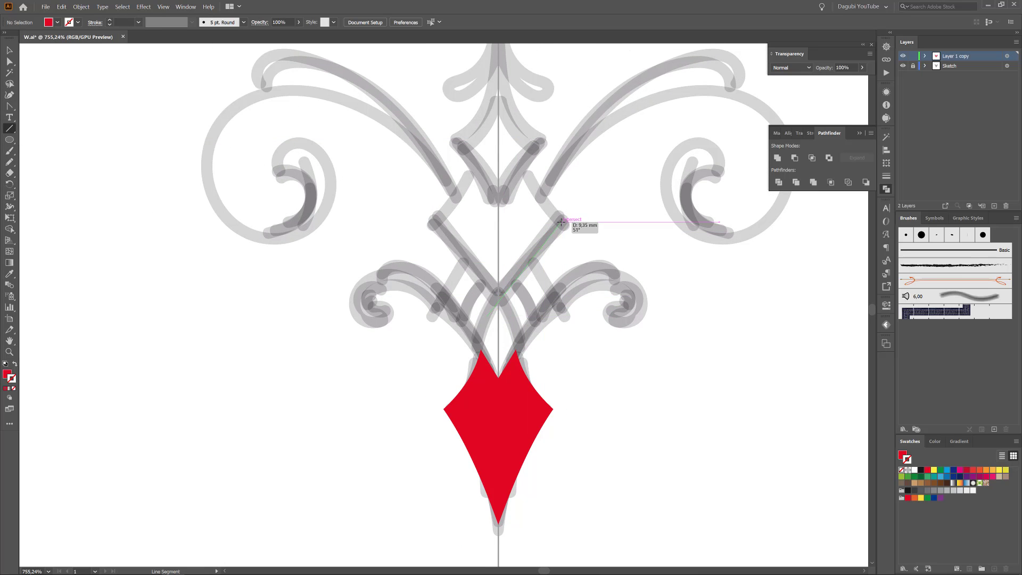
left_click_drag(561, 222, 562, 221)
left_click(928, 471)
left_click(109, 19)
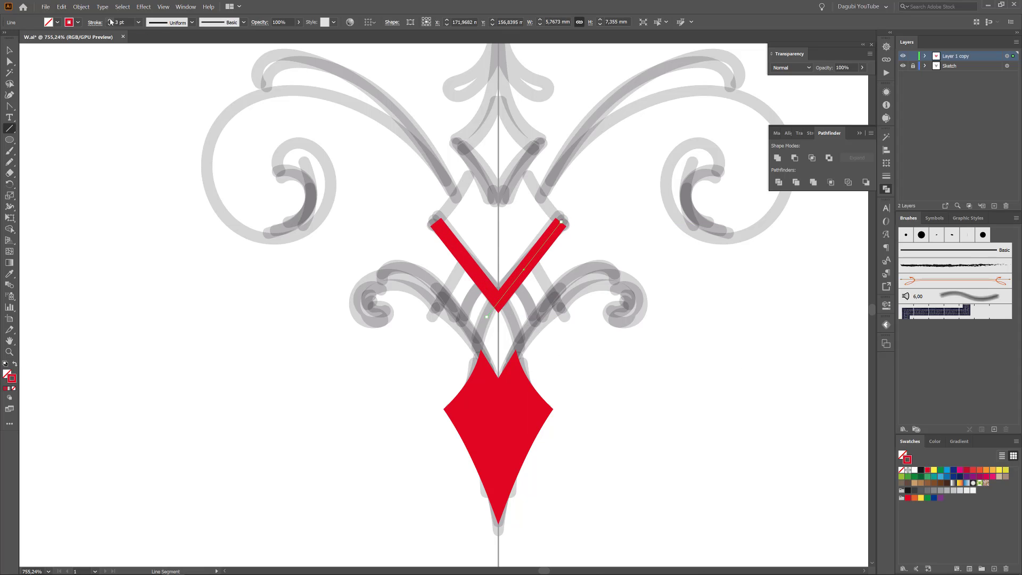
left_click_drag(522, 166, 561, 221)
left_click(80, 7)
left_click(63, 17)
left_click(61, 8)
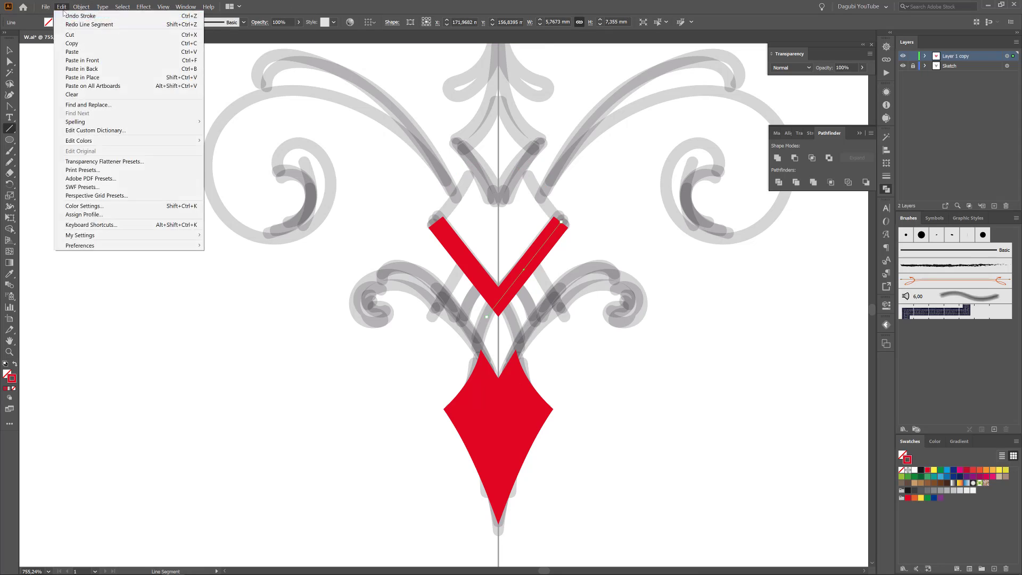
left_click(63, 16)
left_click(62, 7)
left_click(63, 17)
left_click(62, 8)
left_click(63, 16)
left_click(63, 16)
left_click(61, 8)
left_click(63, 17)
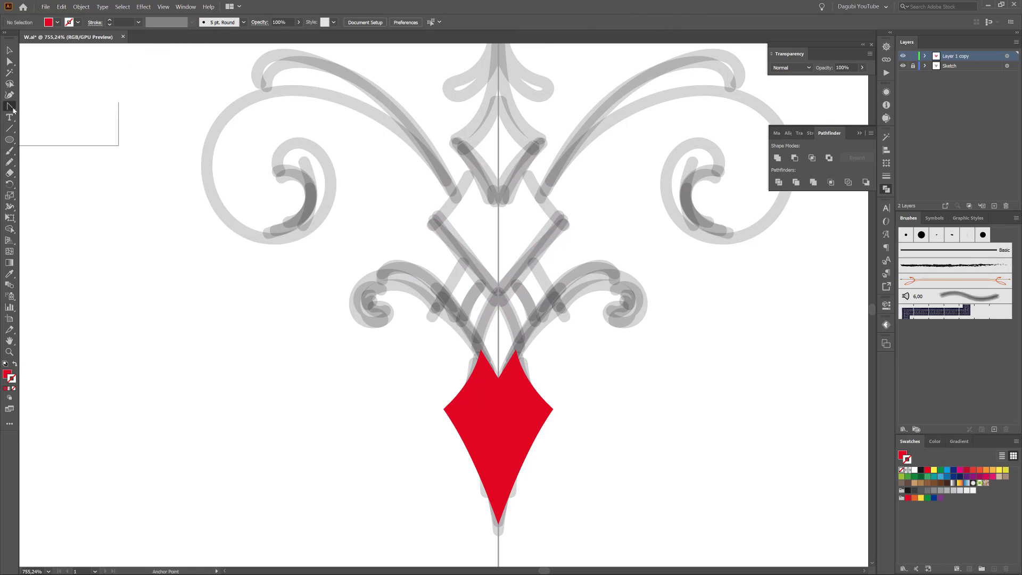
Draw the open right half of the diamond frame above the bottom spearhead with the Pen tool
left_click(490, 308)
left_click(562, 221)
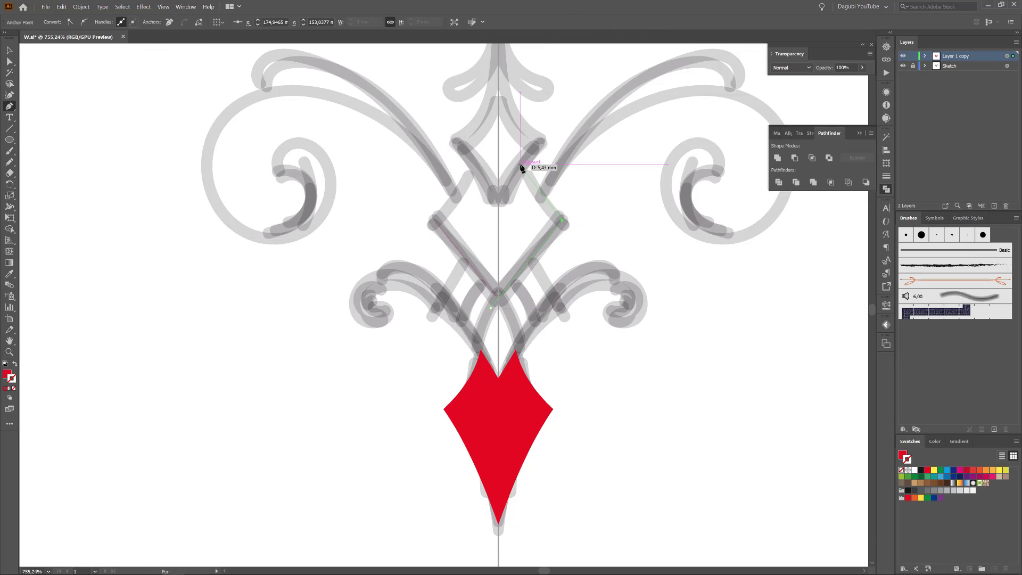
left_click(520, 165)
left_click(552, 238, "ctrl")
left_click(552, 237, "ctrl")
Give the lower diamond path a red 3 pt stroke and no fill
left_click(927, 470)
left_click(902, 455)
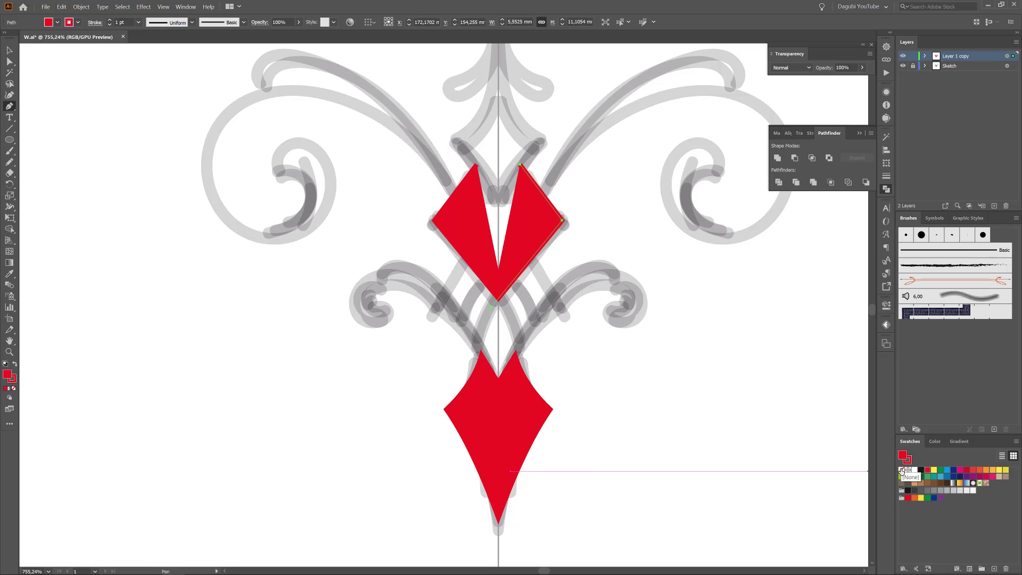
left_click(902, 470)
left_click(110, 20)
left_click(110, 20)
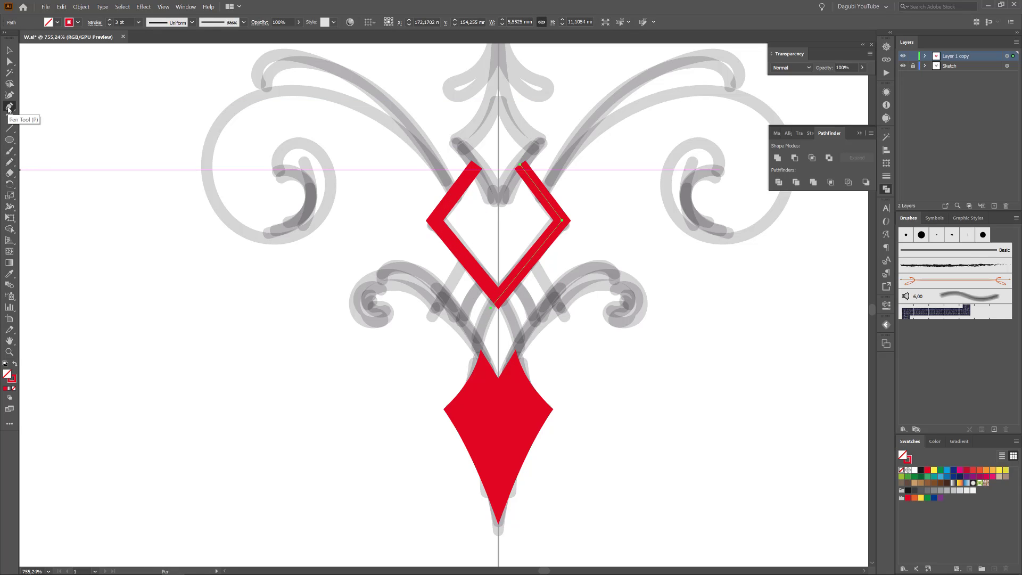
Curve the lower diamond frame's sides inward with the Anchor Point tool
left_click_drag(10, 106, 43, 141)
left_click_drag(540, 195, 534, 248)
left_click_drag(590, 150, 570, 294)
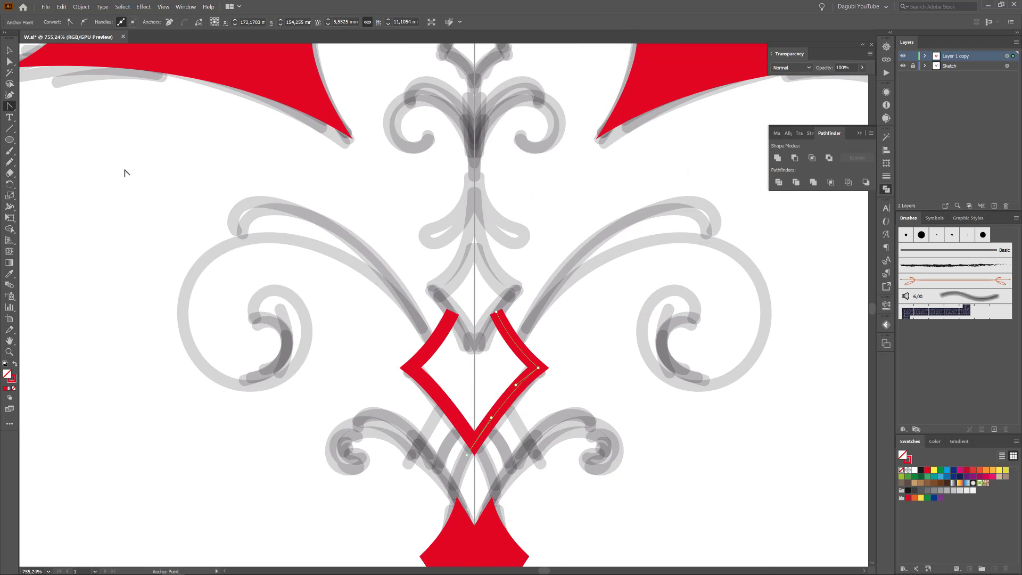
Draw the small scroll rising from the right side of the bottom spearhead as a red filled Pencil shape without a stroke
scroll(92, 141, "down", 5)
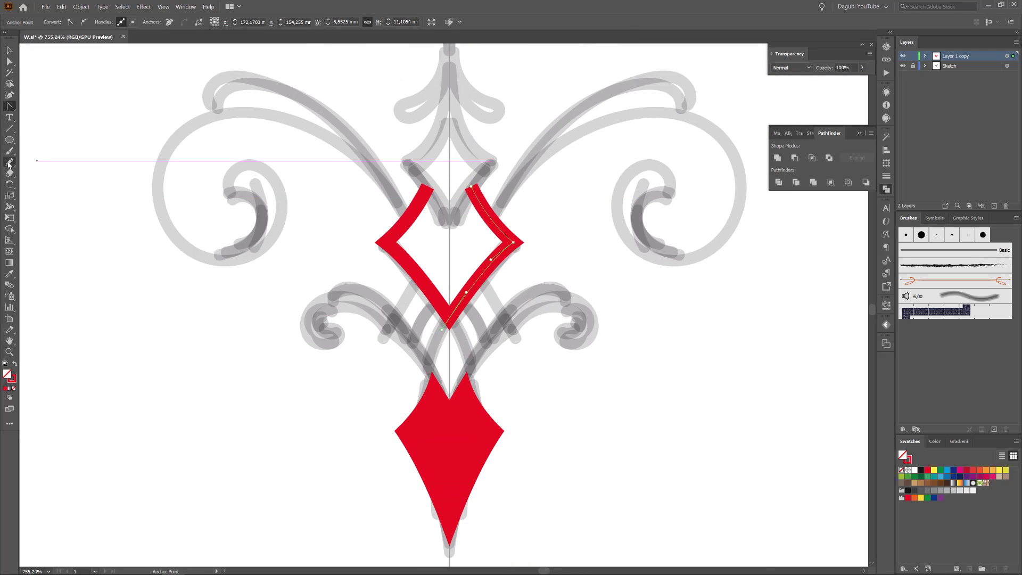
key("n")
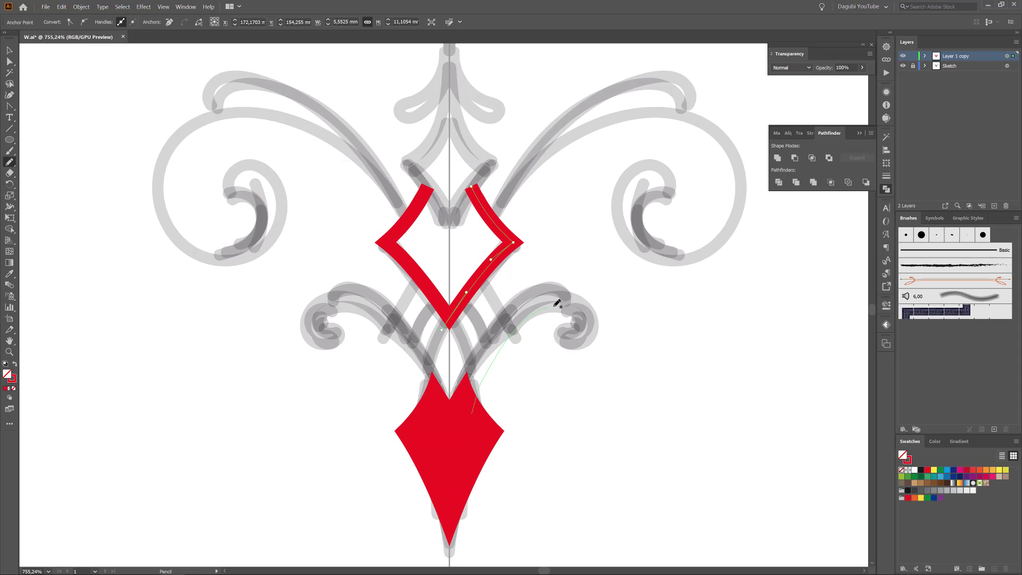
left_click_drag(557, 329, 566, 286)
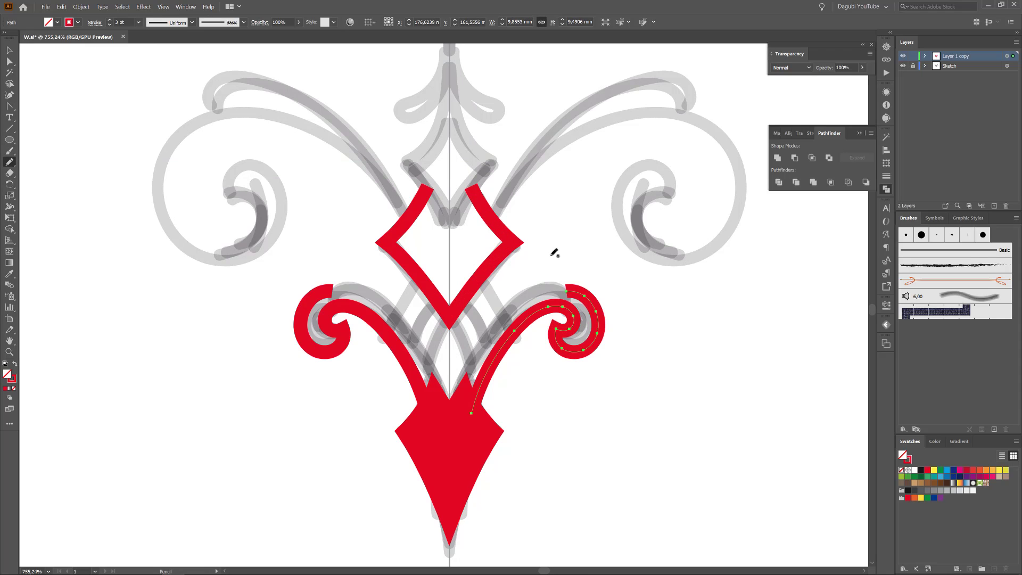
key("ctrl+z")
key("shift+x")
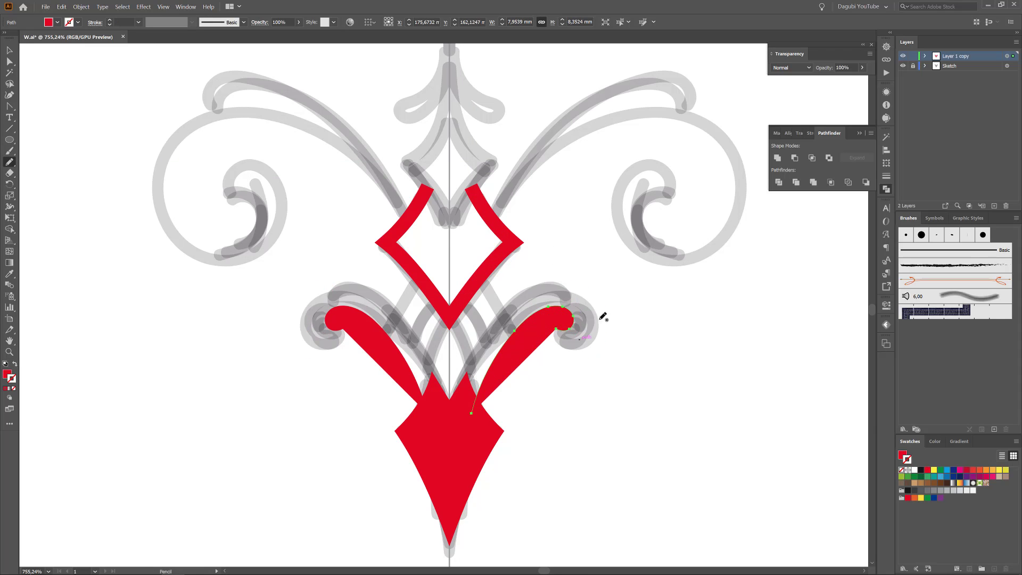
left_click_drag(595, 320, 566, 298)
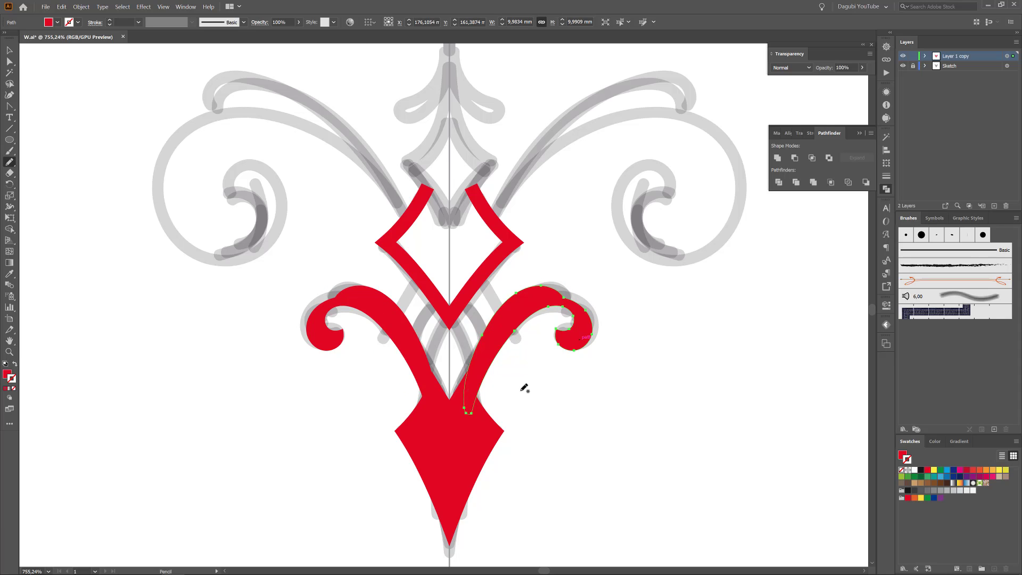
Draw the large curling scroll branching from the lower diamond frame's right side as a red Pencil shape, about 20.6 by 15.6 mm
left_click_drag(612, 156, 580, 261)
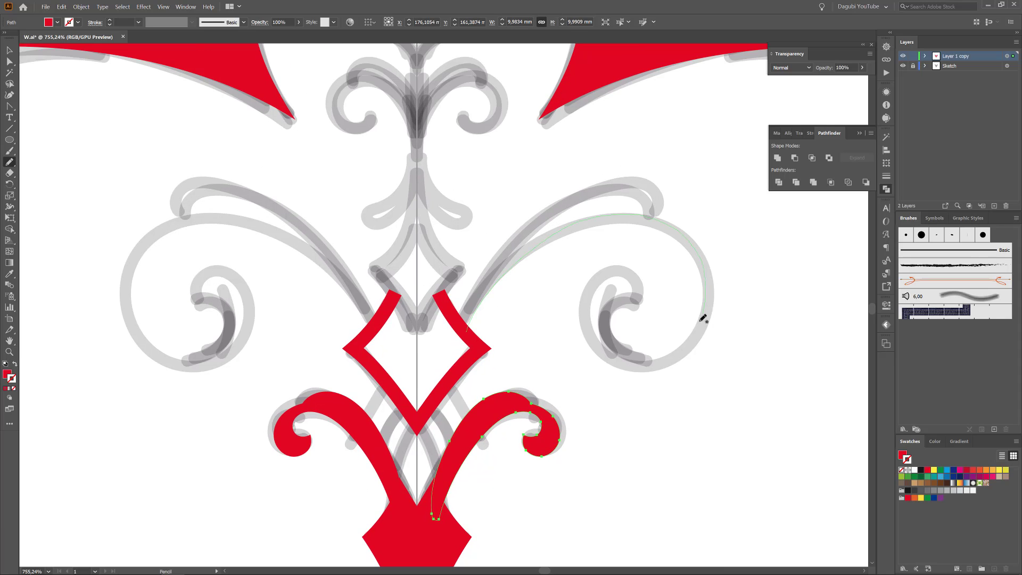
left_click_drag(623, 311, 643, 295)
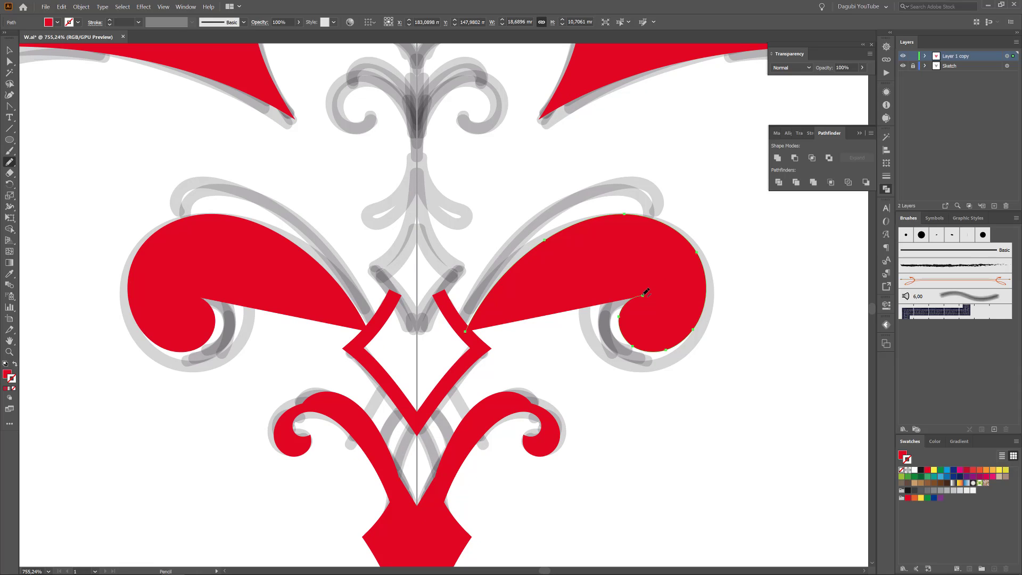
mouse_move(669, 210)
left_mouse_down()
mouse_move(552, 206)
mouse_move(629, 178)
mouse_move(659, 204)
left_mouse_up()
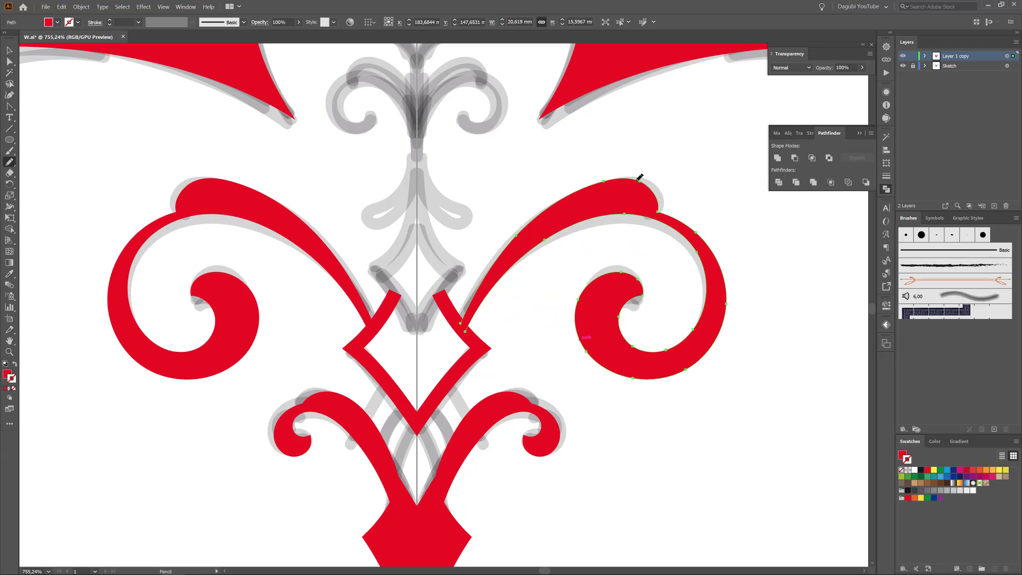
Draw the small right-hand centre scroll with its flared lower tail as a red Pencil shape, about 7.7 by 12.7 mm
mouse_move(466, 250)
left_mouse_down()
mouse_move(548, 384)
mouse_move(554, 482)
left_mouse_up()
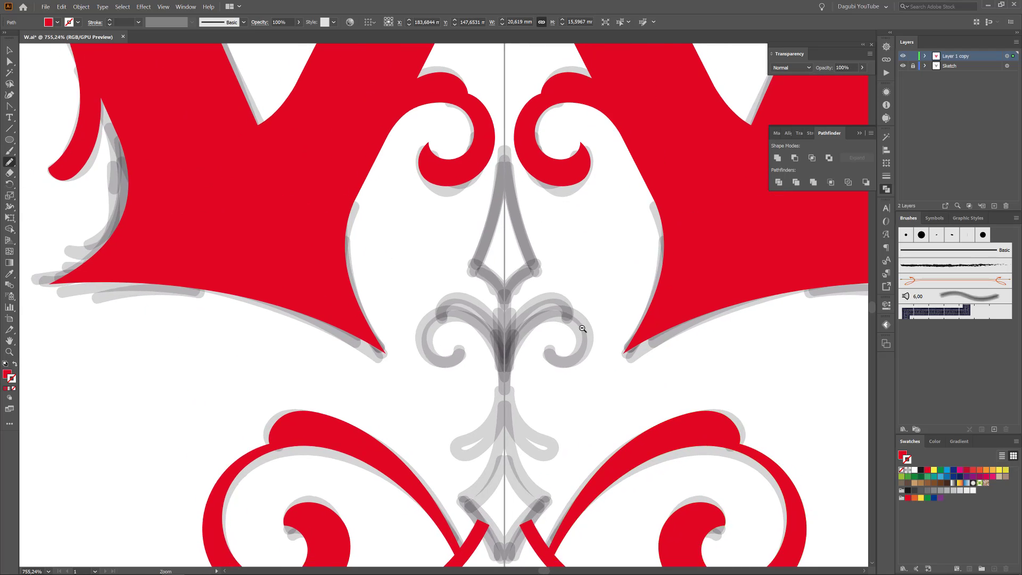
scroll(580, 333, "up", 3)
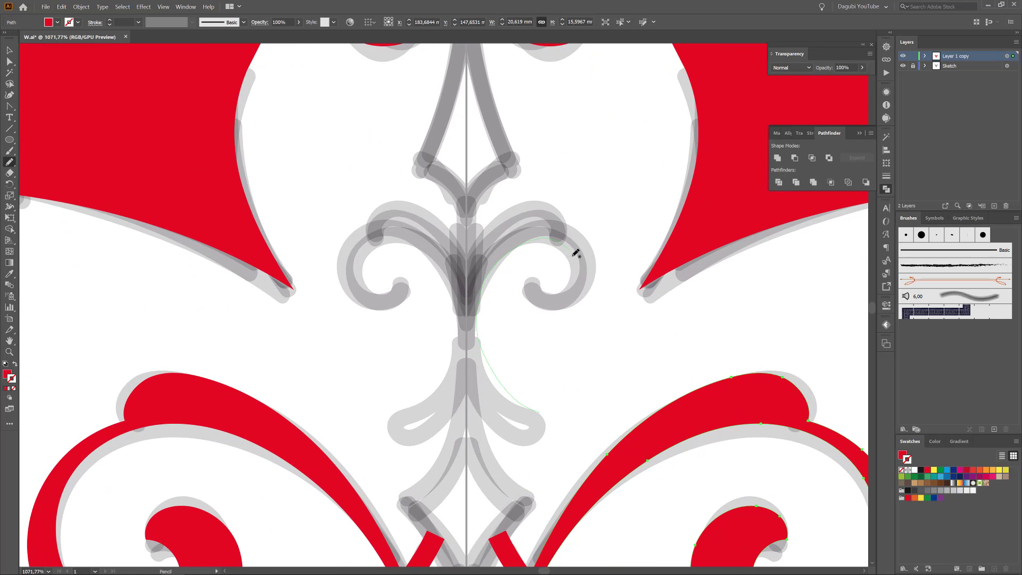
left_click_drag(575, 253, 535, 280)
left_click_drag(599, 268, 569, 230)
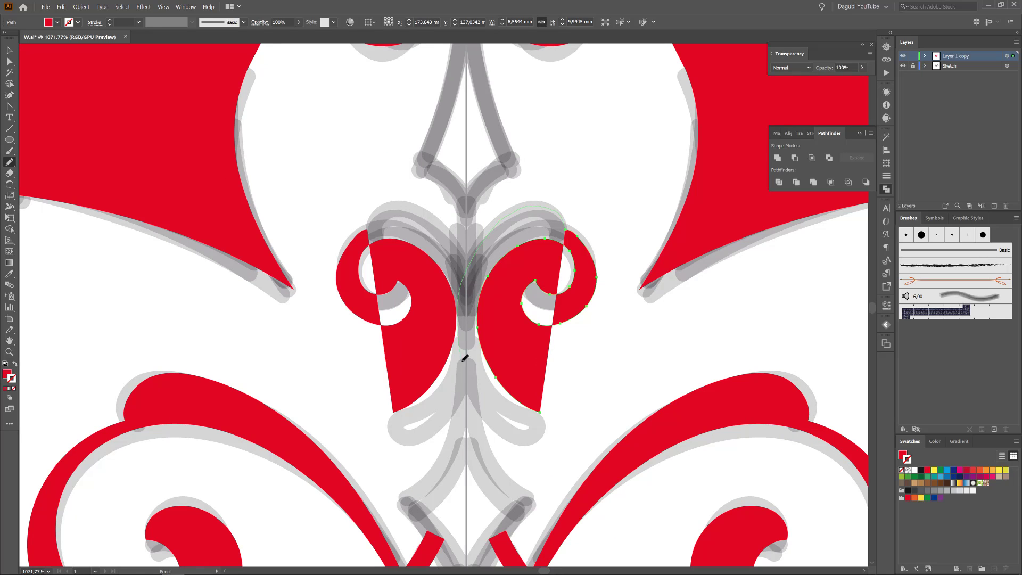
left_click_drag(540, 433, 540, 412)
left_click_drag(612, 408, 543, 398)
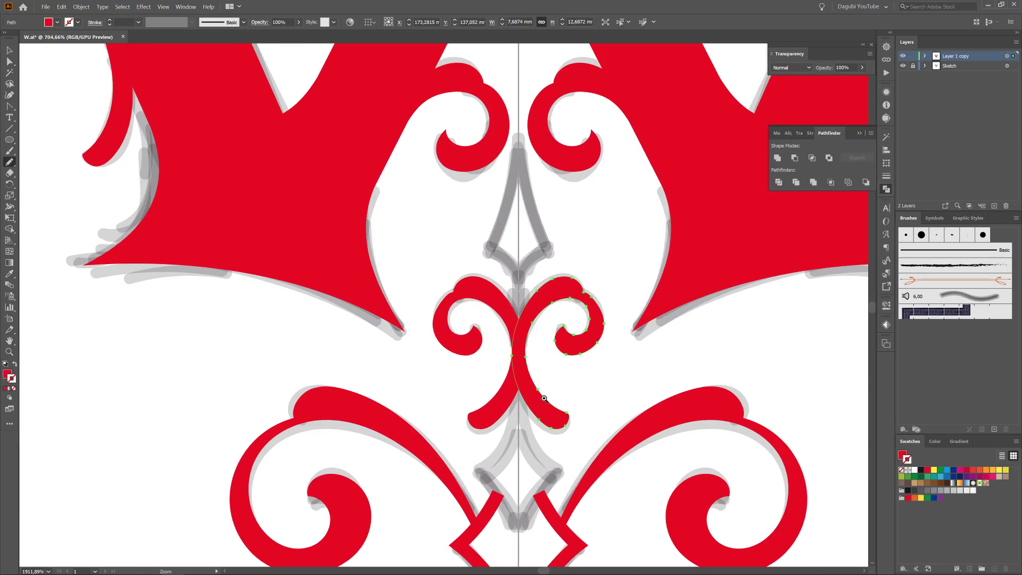
Trace the right outer edge of the hollow spearhead above the small centre scrolls with the Pencil tool, up to its tip
left_click_drag(543, 255, 559, 347)
mouse_move(521, 377)
left_mouse_down()
mouse_move(523, 312)
mouse_move(564, 269)
left_mouse_up()
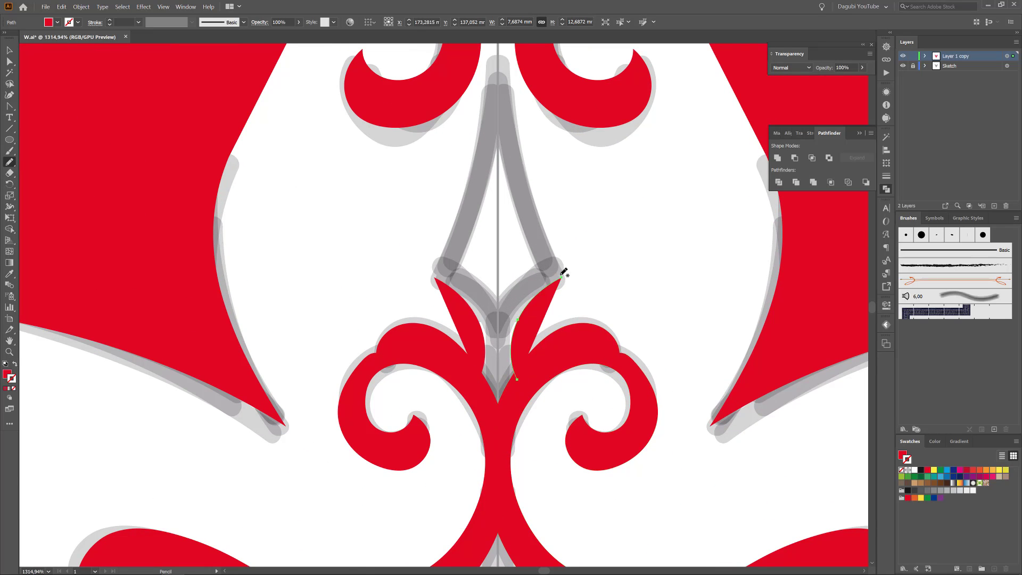
scroll(485, 181, "up", 3)
left_click_drag(485, 284, 529, 411)
key("ctrl+z")
key("ctrl+z")
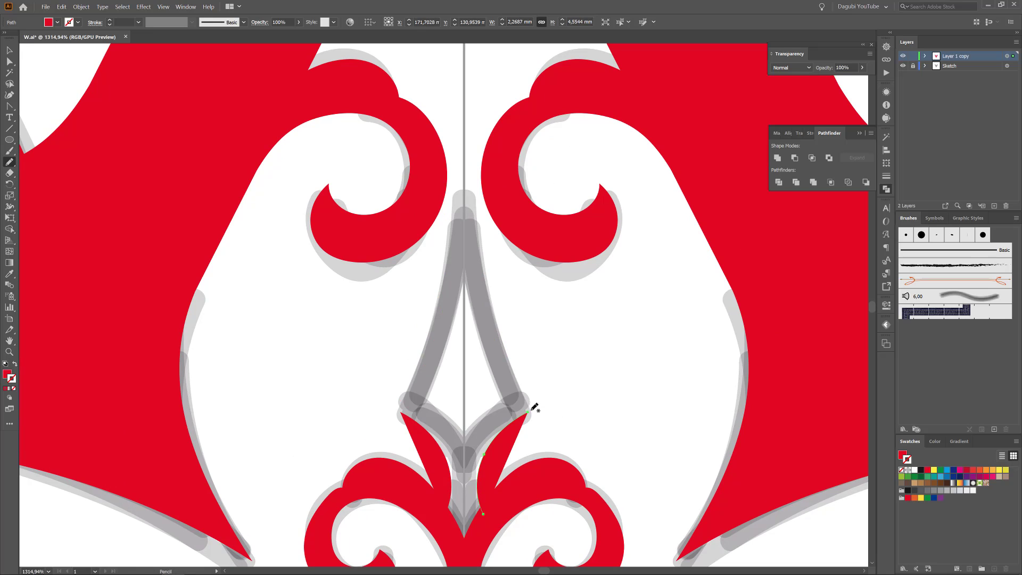
left_click_drag(481, 303, 459, 201)
left_click_drag(503, 270, 505, 231)
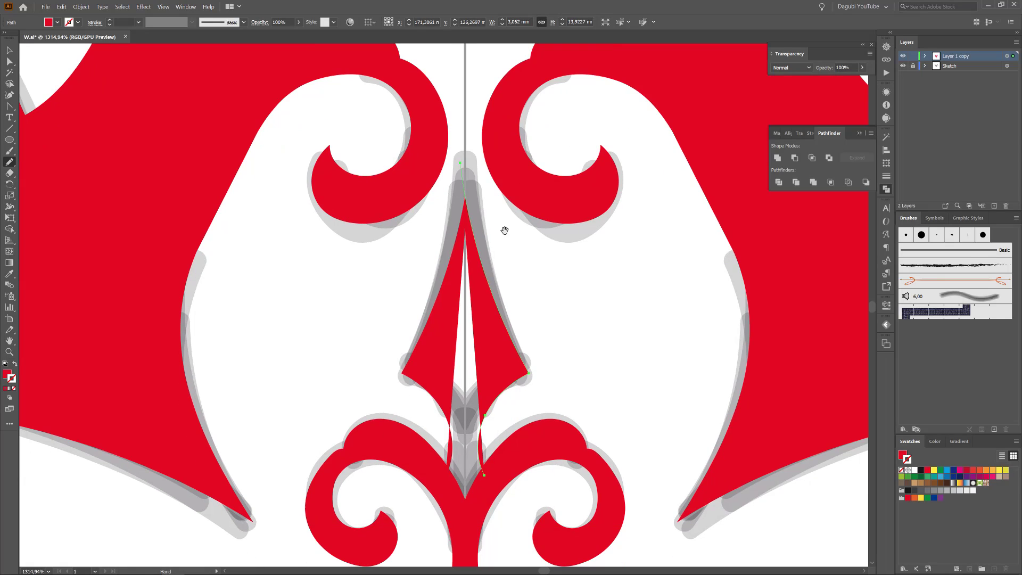
Trace the hollow spearhead's inner edge and close its lower end inside the centre stem with the Pencil tool
left_click_drag(464, 159, 465, 256)
left_click_drag(473, 299, 484, 335)
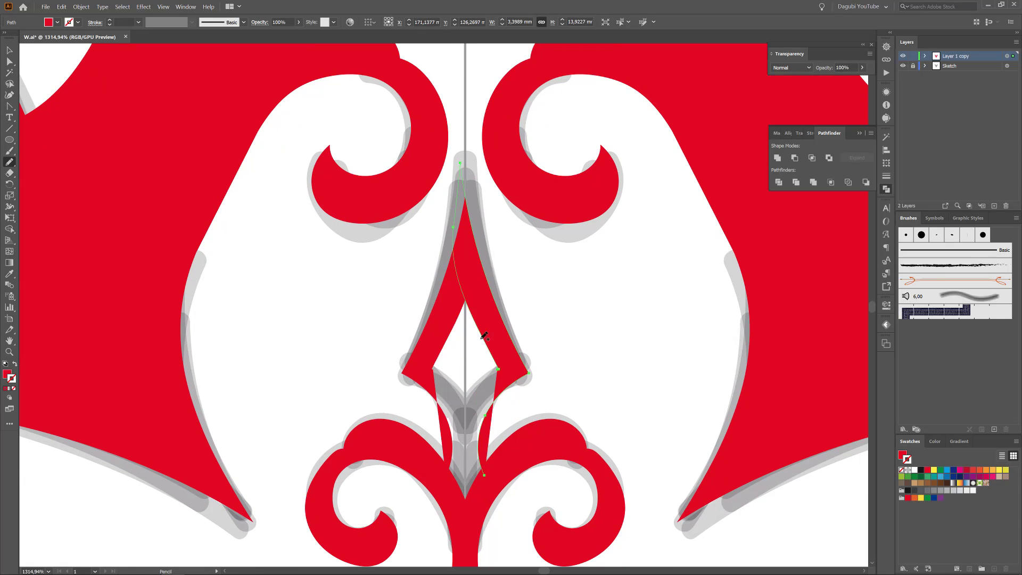
left_click_drag(455, 501, 472, 508)
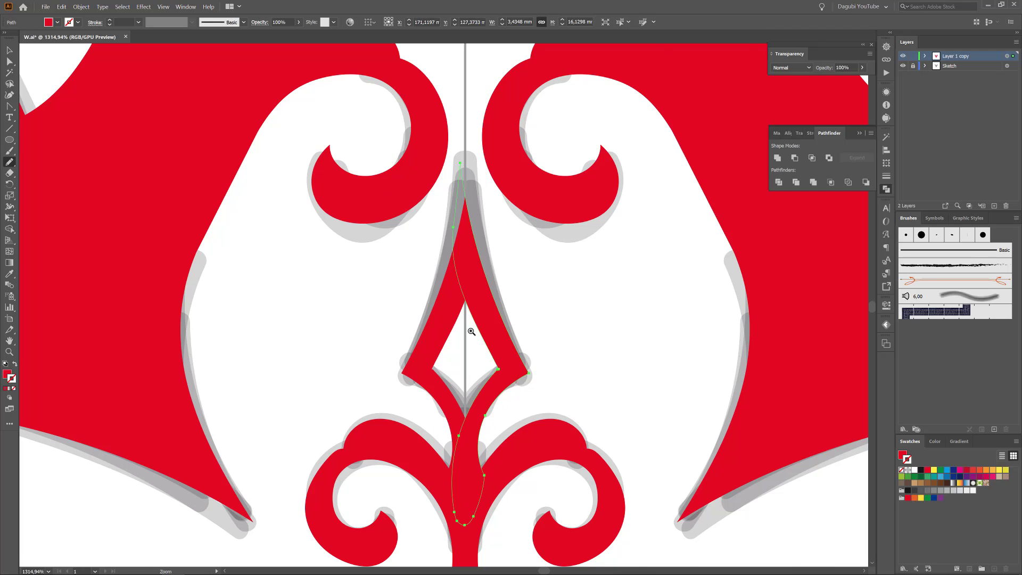
Remove the surplus anchor point at the hollow spearhead's inner right corner
left_click_drag(472, 331, 499, 342)
left_click_drag(509, 392, 639, 393)
key("a")
left_click(501, 327)
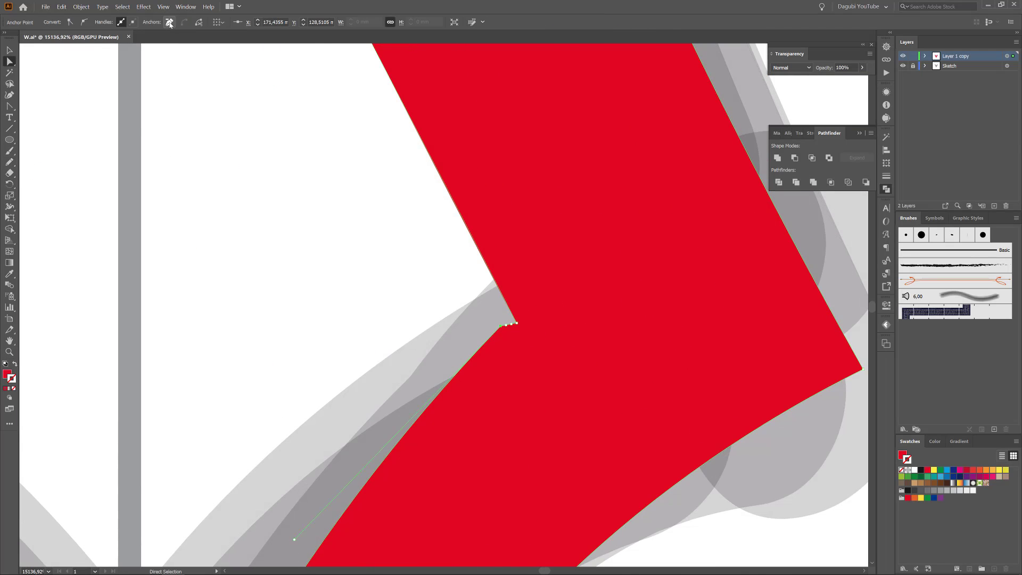
left_click(169, 23)
scroll(507, 351, "down", 3)
scroll(468, 338, "down", 2)
scroll(488, 327, "up", 3)
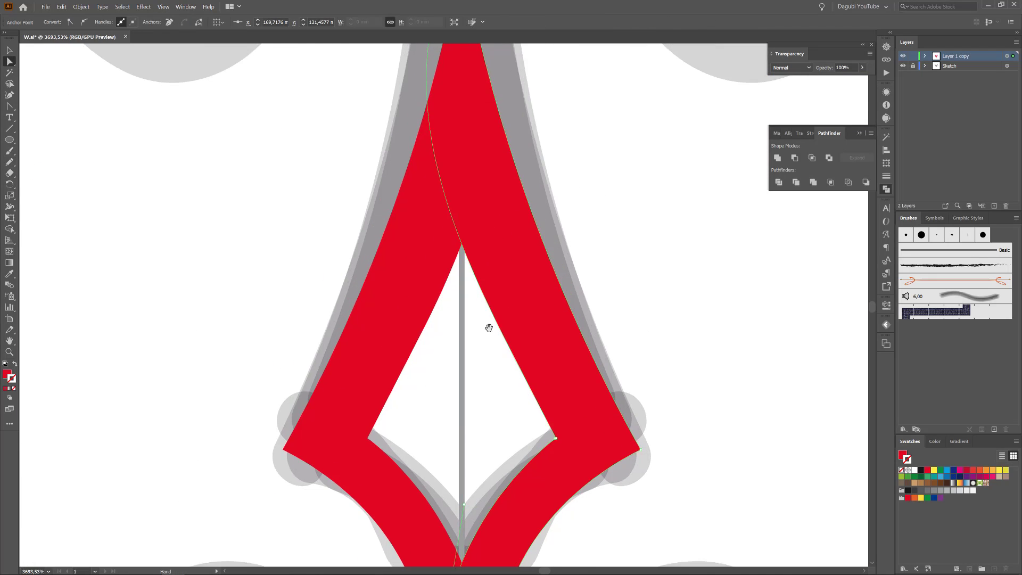
scroll(488, 327, "up", 3)
scroll(596, 121, "down", 3)
scroll(586, 294, "up", 1)
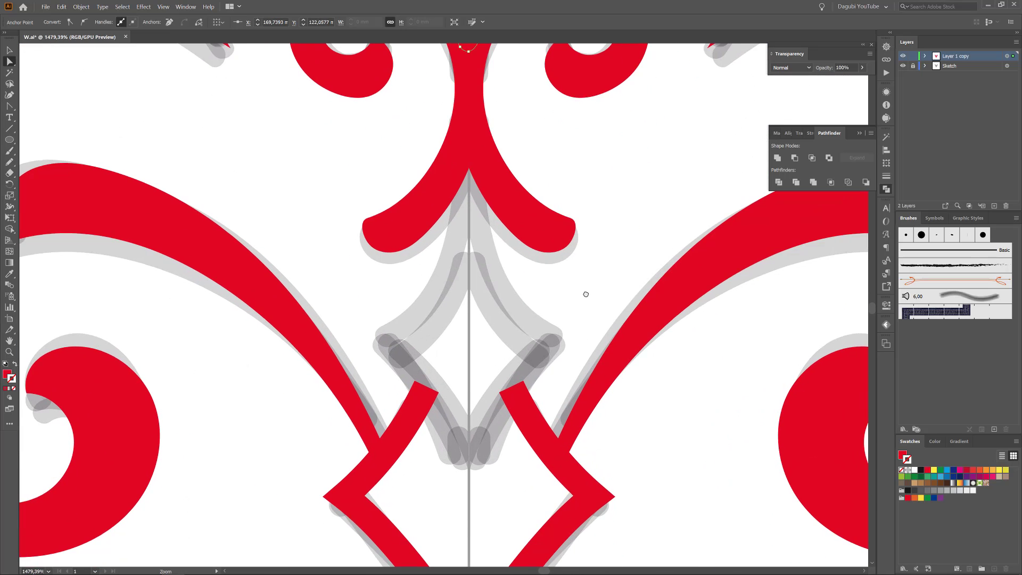
Draw the open right half of the small diamond frame below the centre scroll's tail with the Pen tool
left_click(9, 162)
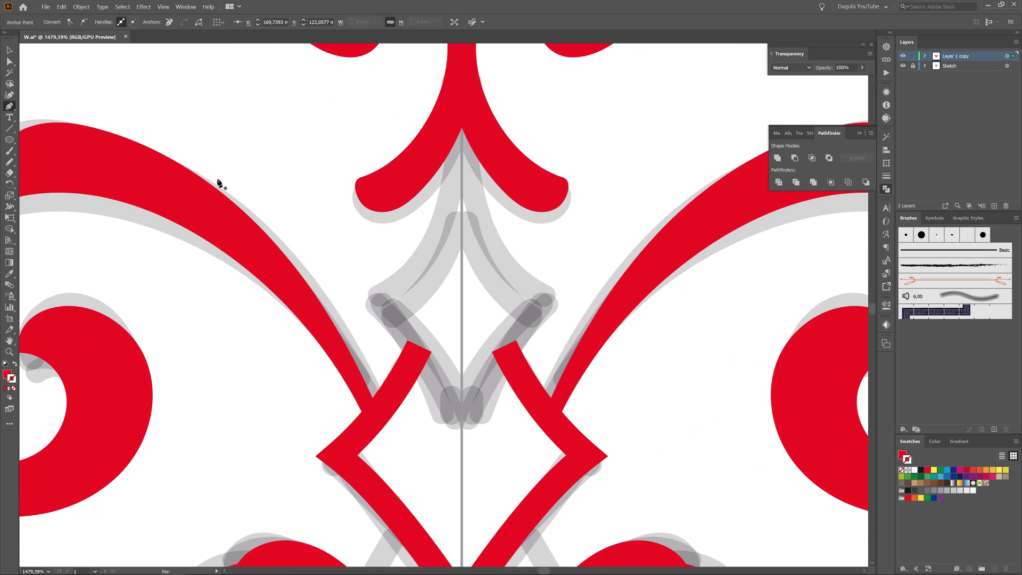
left_click(455, 87)
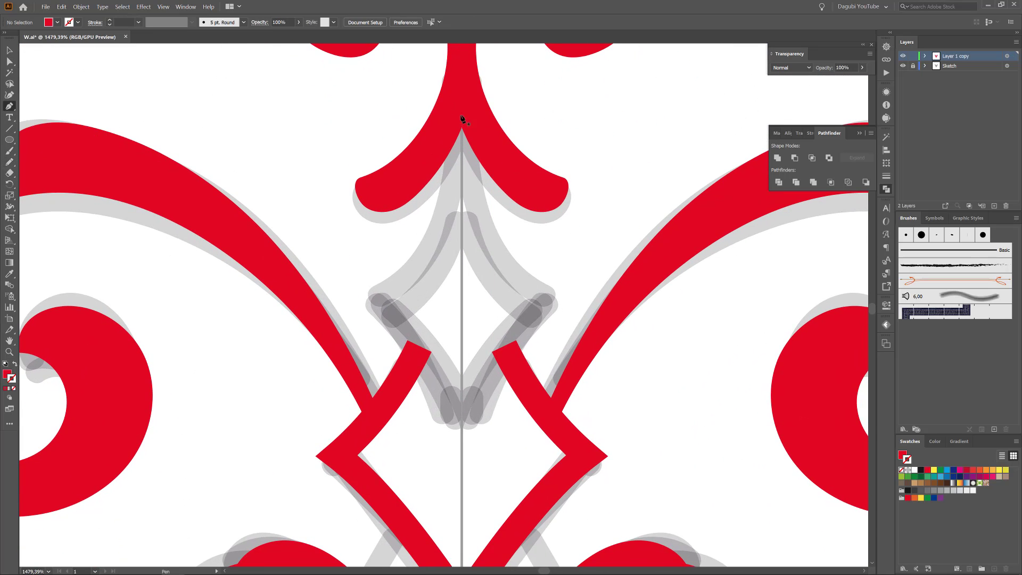
left_click(552, 295, "ctrl")
left_click(540, 306)
left_click(461, 436)
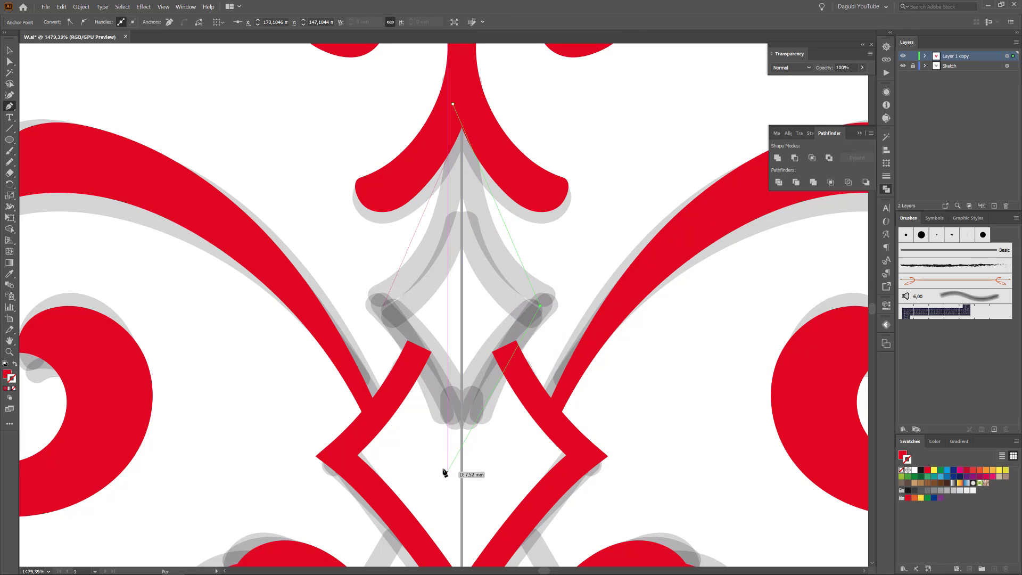
left_click(443, 469)
Give the small diamond path a red 3 pt stroke and no fill
key("shift+x")
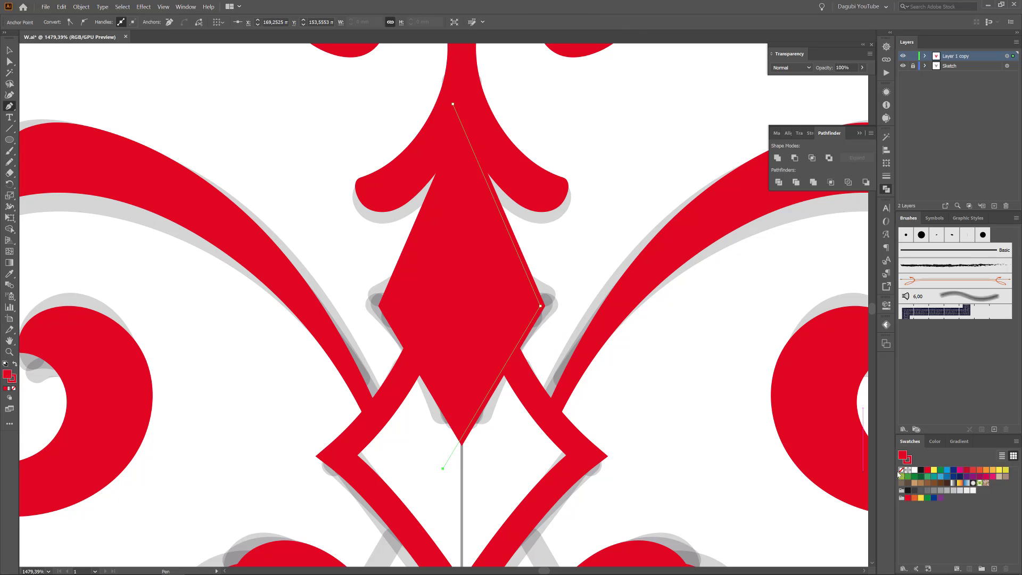
left_click(887, 176)
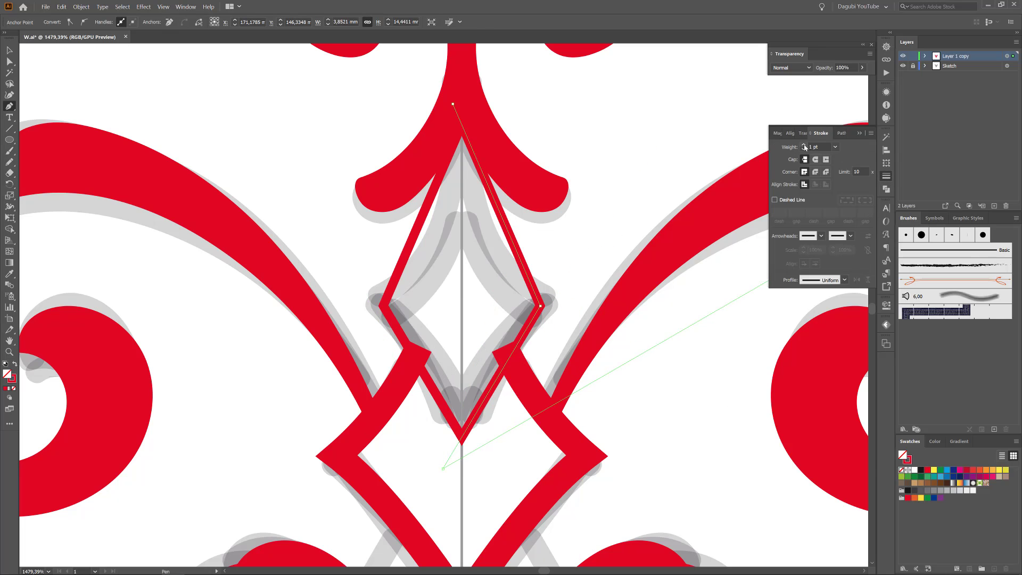
left_click(803, 144)
left_click(804, 144)
Curve the small diamond frame's upper and lower sides inward with the Anchor Point tool
left_click(9, 106)
left_click(53, 134)
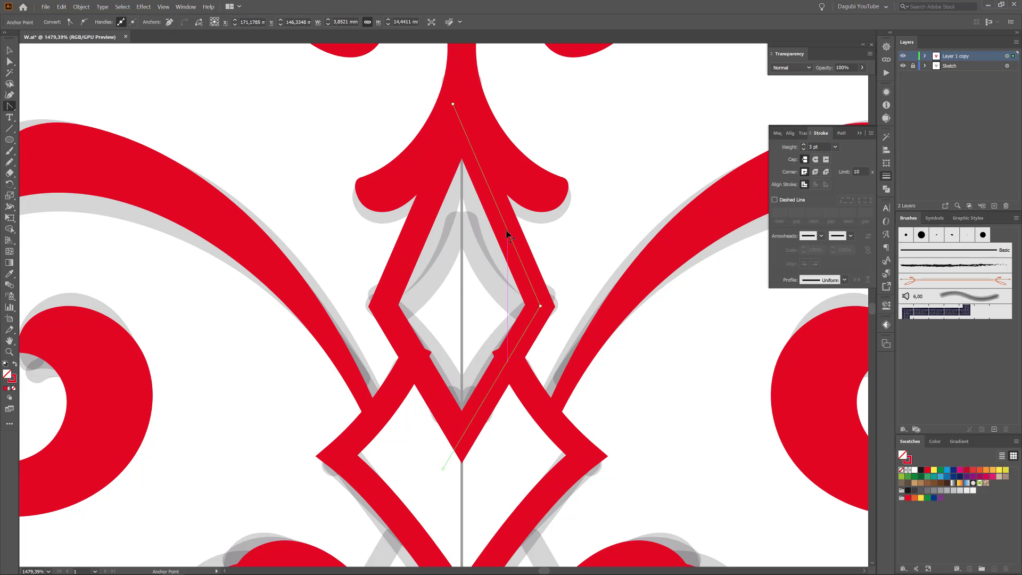
left_click_drag(500, 212, 489, 234)
left_click_drag(510, 357, 501, 350)
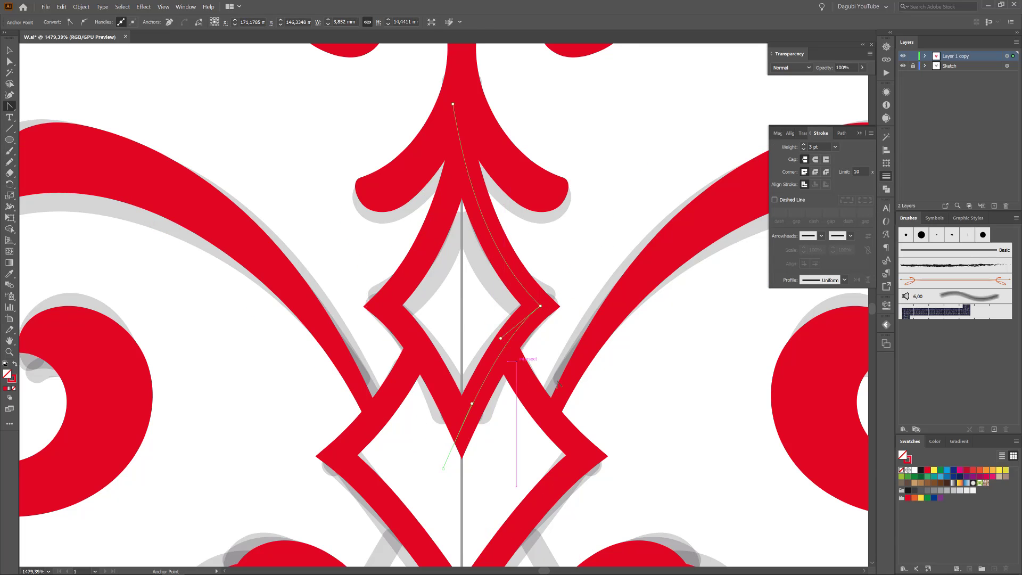
left_click_drag(493, 279, 368, 287)
left_click_drag(512, 353, 645, 456)
Draw a short straight 3 pt bar joining the lower diamond frame to the small scroll, and add crossing bars nearer the centre
key("p")
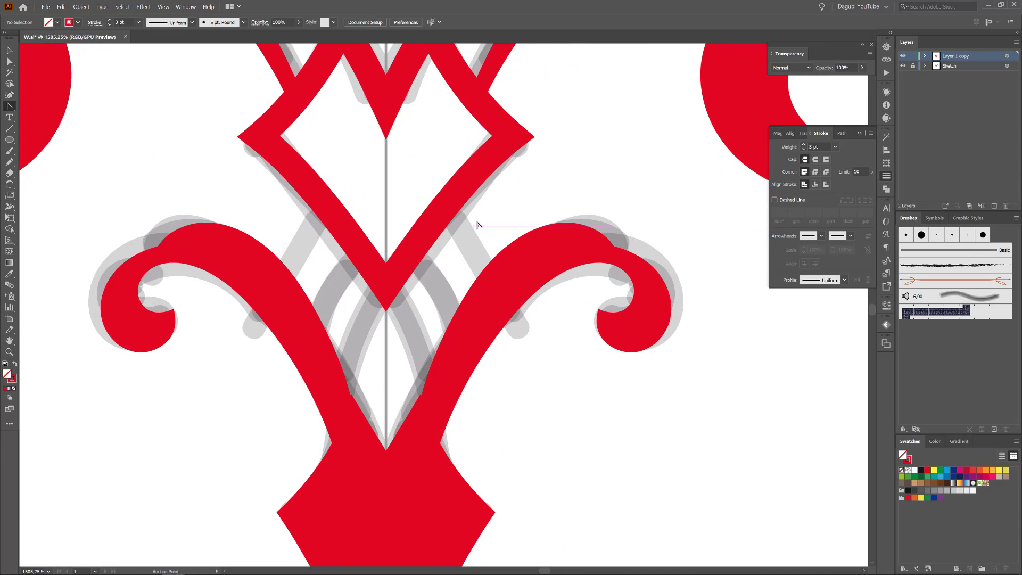
left_click(490, 271)
left_click(462, 252, "ctrl")
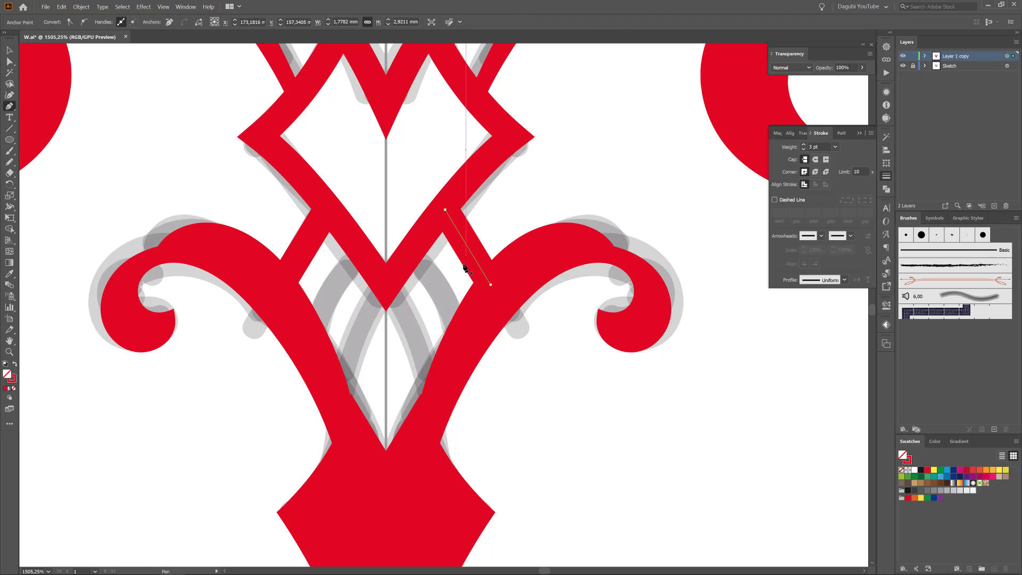
left_click_drag(455, 273, 435, 407)
key("v")
left_click(470, 250)
left_click(453, 266)
Adjust the upper end point of the inner crossing bar to change its slant between the diamond frame and scroll
key("a")
left_click_drag(394, 342, 460, 373)
left_click(436, 286)
mouse_move(417, 311)
left_mouse_down()
mouse_move(430, 299)
mouse_move(423, 308)
left_mouse_up()
left_click(488, 175, "ctrl")
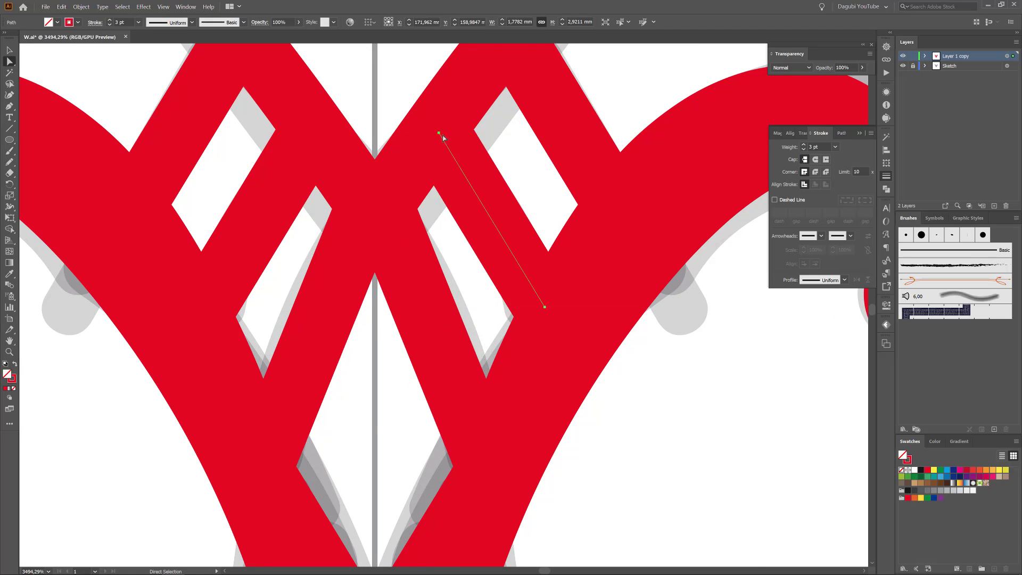
left_click_drag(439, 133, 446, 123)
left_click(449, 129)
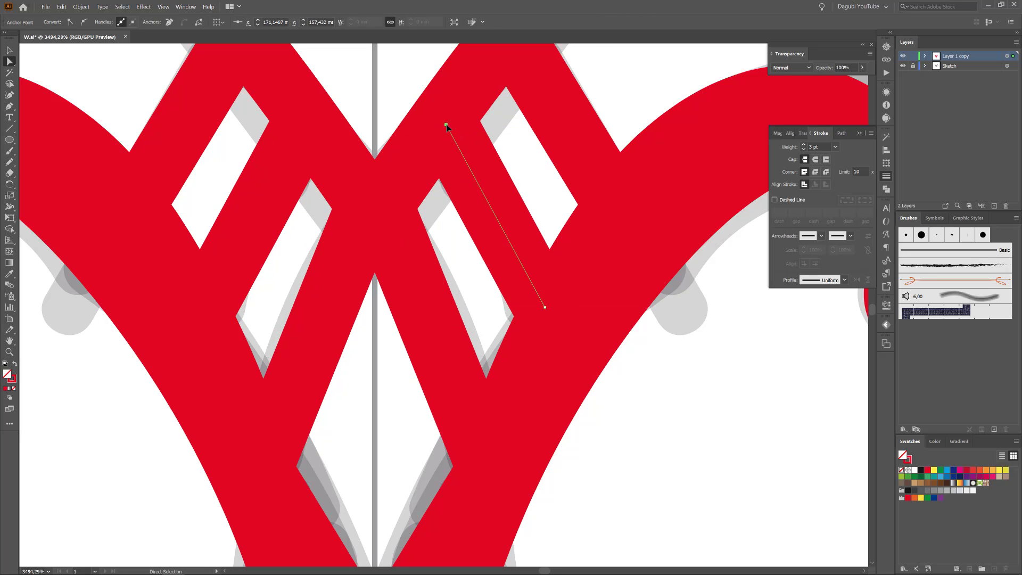
mouse_move(548, 354)
left_mouse_down()
mouse_move(367, 217)
mouse_move(303, 211)
left_mouse_up()
Hide the Sketch layer and deselect the artwork
left_click_drag(663, 296, 740, 279)
left_click(677, 231)
left_click(903, 66)
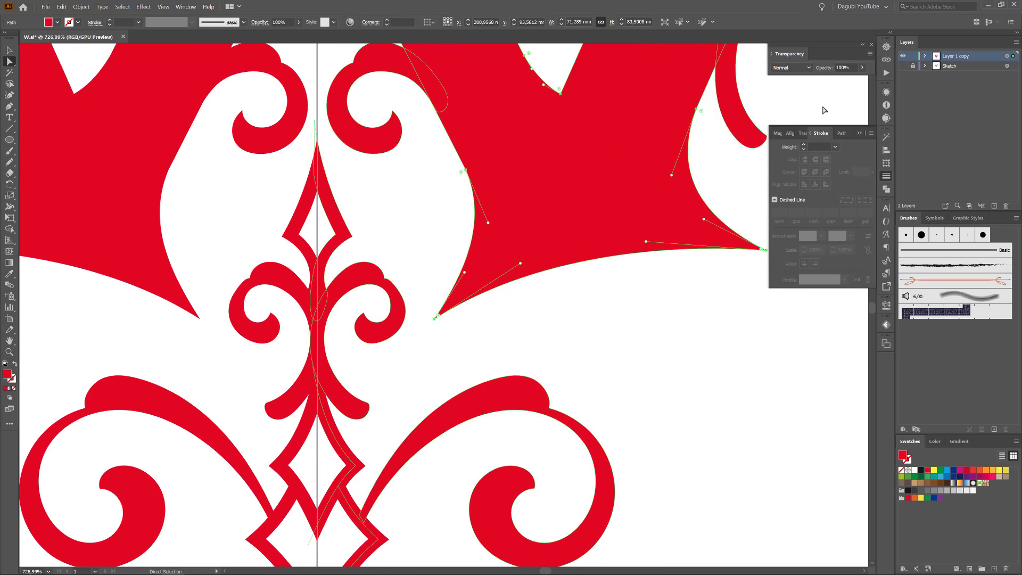
scroll(614, 312, "right", 3)
left_click_drag(311, 337, 323, 326)
left_click(580, 378)
key("ctrl+0")
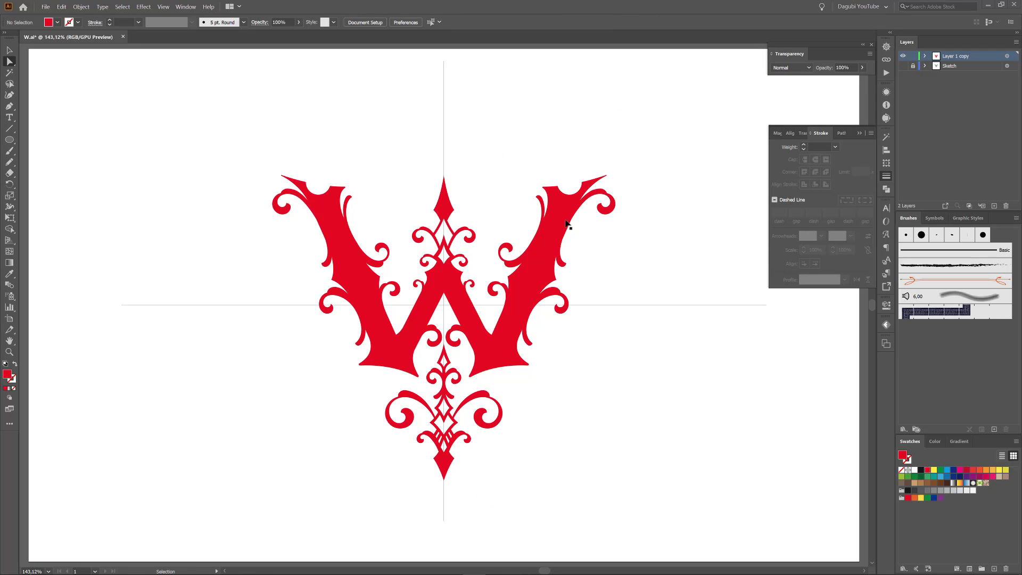
Remove the anchor points of the large round notch in the right serif's top edge
left_click_drag(568, 192, 544, 278)
left_click_drag(489, 309, 558, 133)
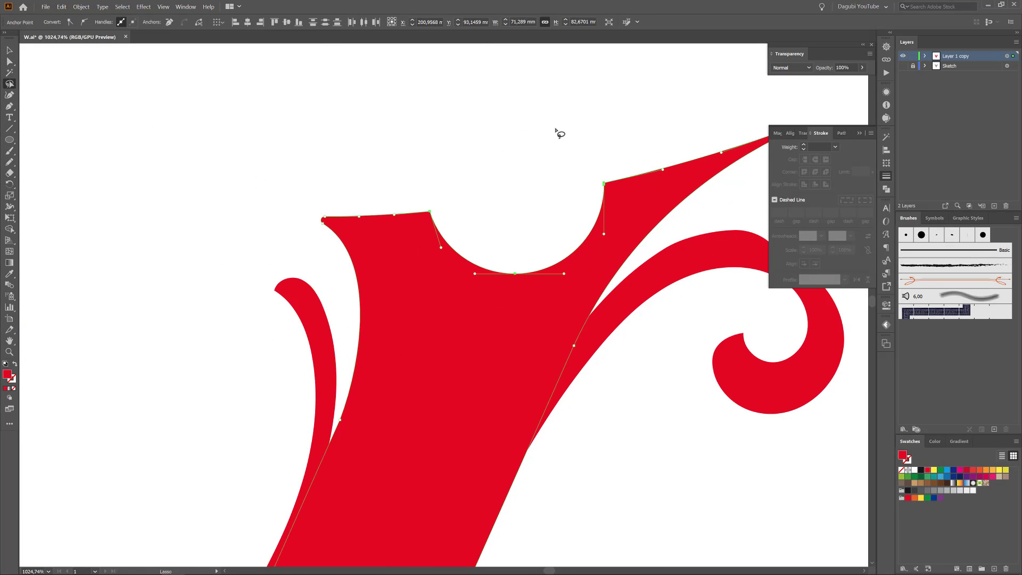
left_click(169, 22)
scroll(616, 166, "right", 2)
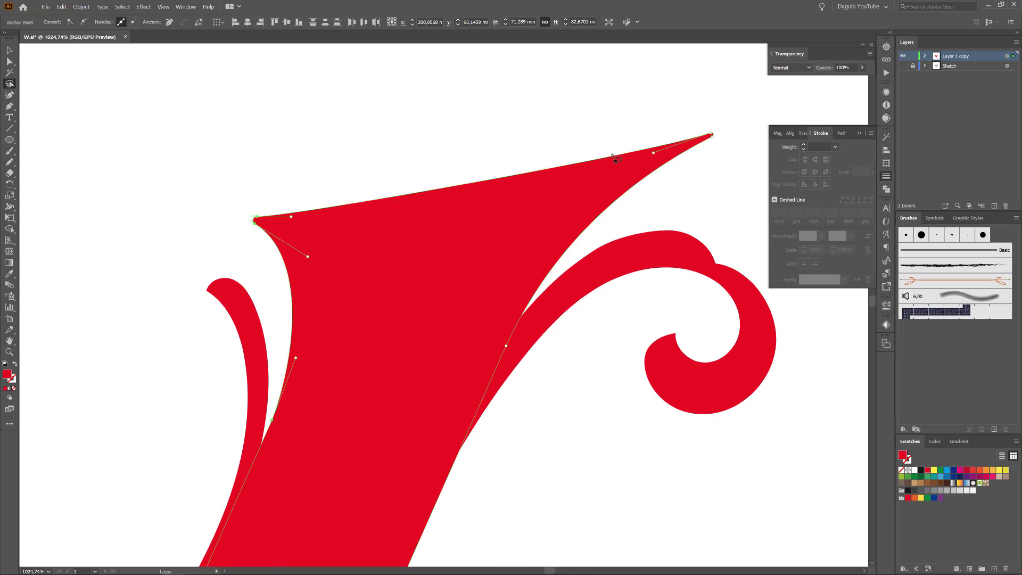
Curve the right serif's top edge slightly inward by adjusting the direction handles at both of its ends
key("a")
left_click_drag(653, 152, 554, 180)
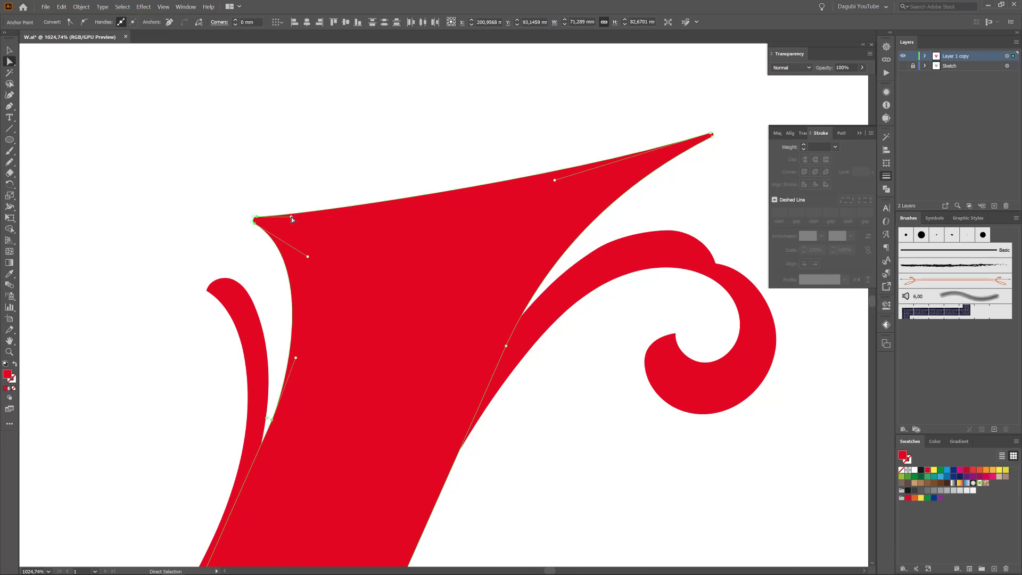
left_click_drag(291, 217, 366, 217)
left_click(403, 137)
Draw a smaller circle across the right serif's top edge and subtract it from the letter with Minus Front
key("l")
left_click_drag(441, 199, 489, 250)
key("a")
left_click(528, 200, "shift")
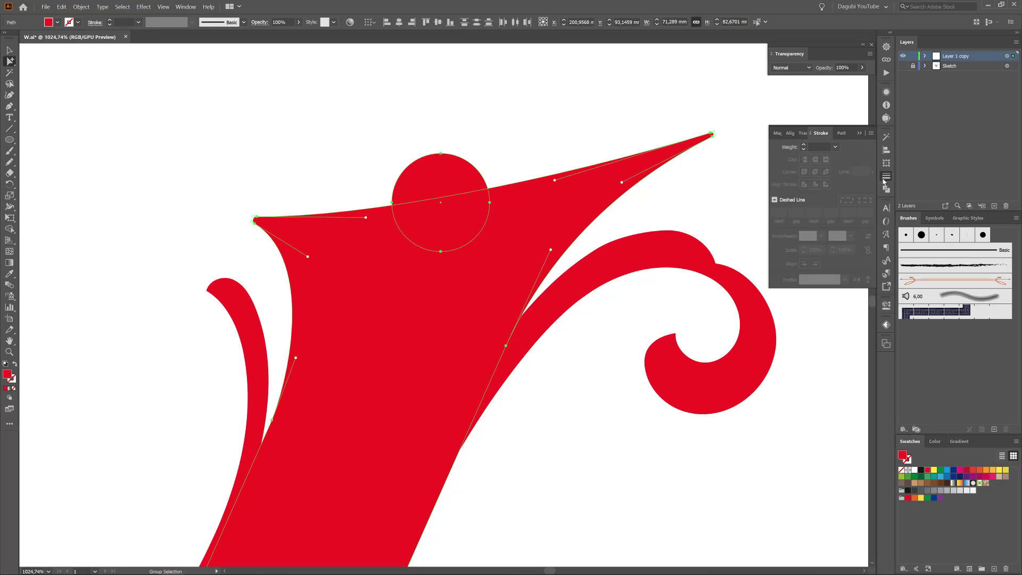
left_click(886, 189)
left_click(795, 159)
left_click(681, 215)
left_click_drag(670, 315, 527, 268)
left_click_drag(630, 397, 589, 329)
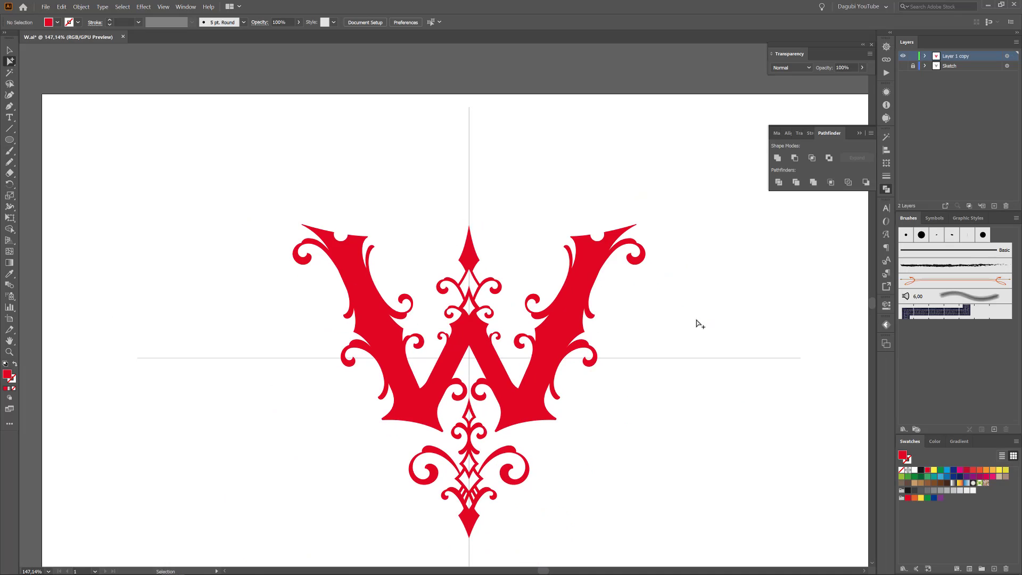
key("ctrl+0")
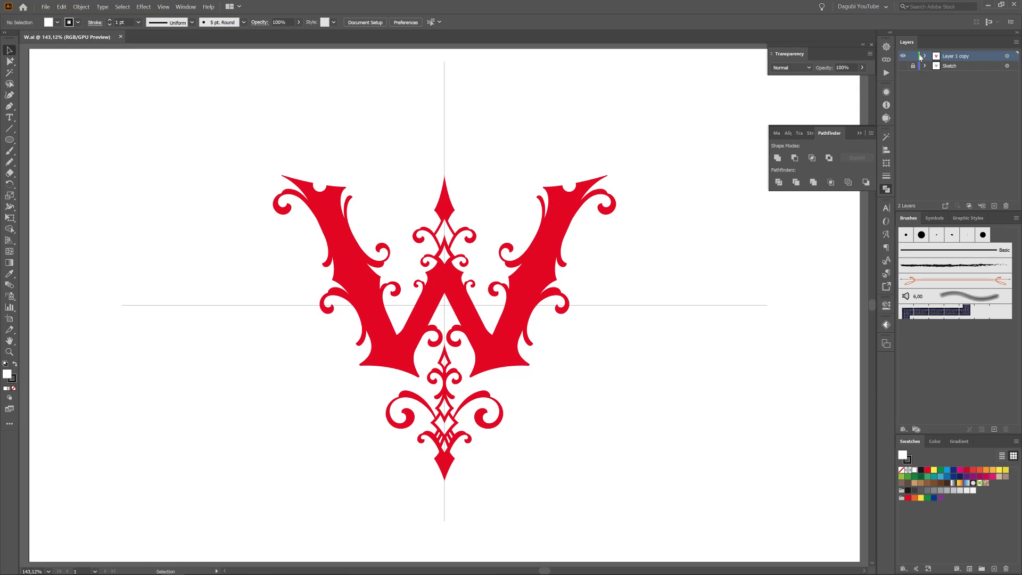
Expand Layer 1 copy and check its uppermost path by switching that path's visibility off and on
left_click(925, 55)
left_click(903, 75)
left_click(903, 75)
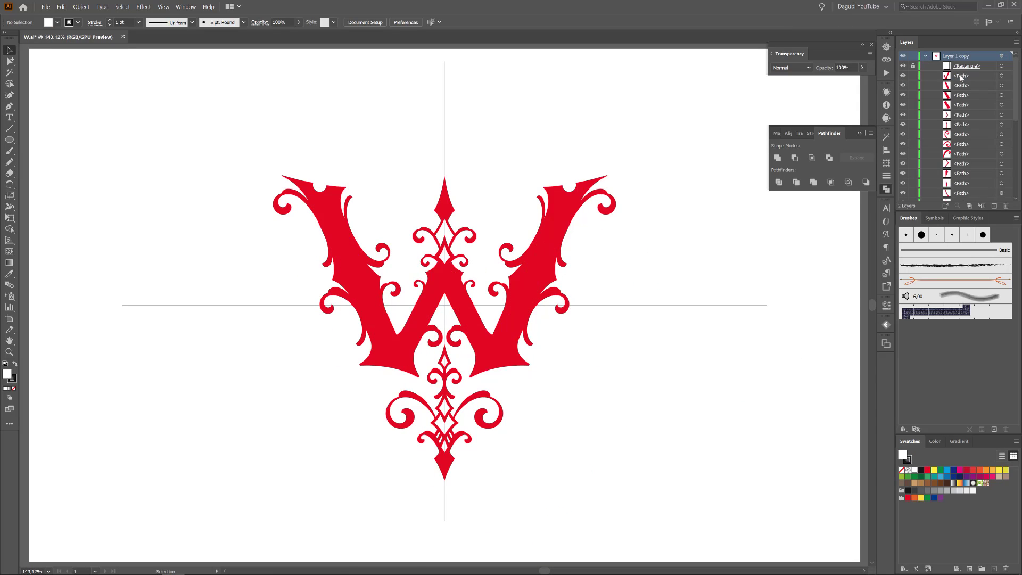
Shift the round notch in the right serif's top edge slightly towards the centre of the letter
left_click(961, 76)
left_click_drag(585, 176, 714, 184)
left_click_drag(500, 269, 555, 266)
left_click(10, 85)
left_click_drag(599, 180, 529, 181)
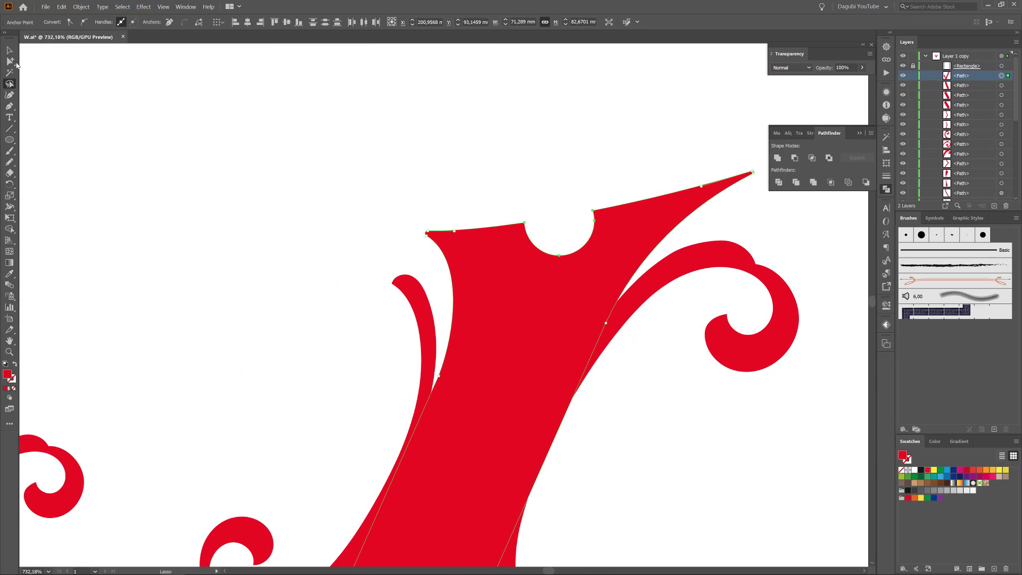
key("a")
left_click_drag(525, 226, 512, 228)
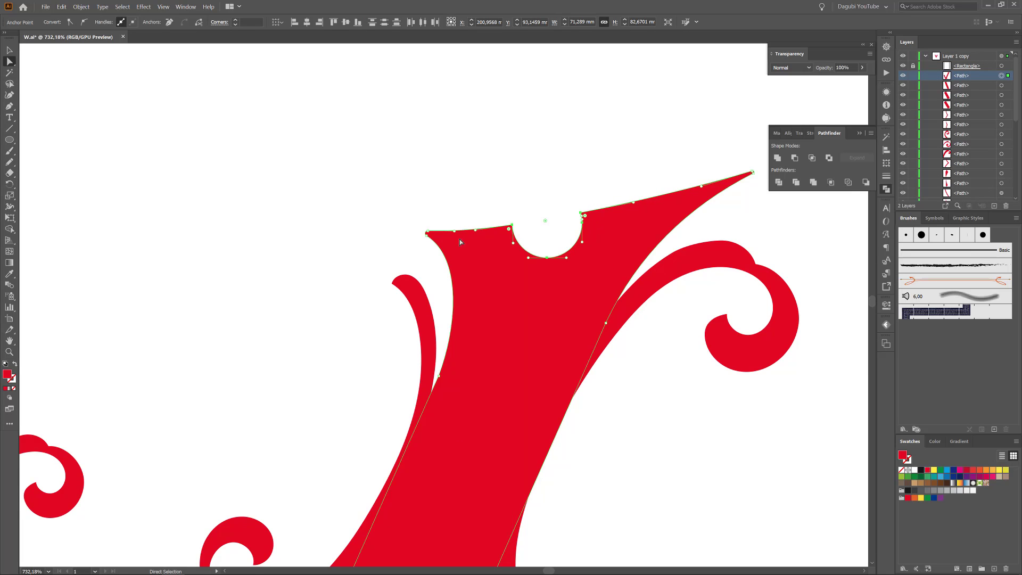
left_click(505, 179)
Offset the right half's main letter path inward by -2 mm with miter joins and a miter limit of 4
left_click_drag(452, 216, 506, 235)
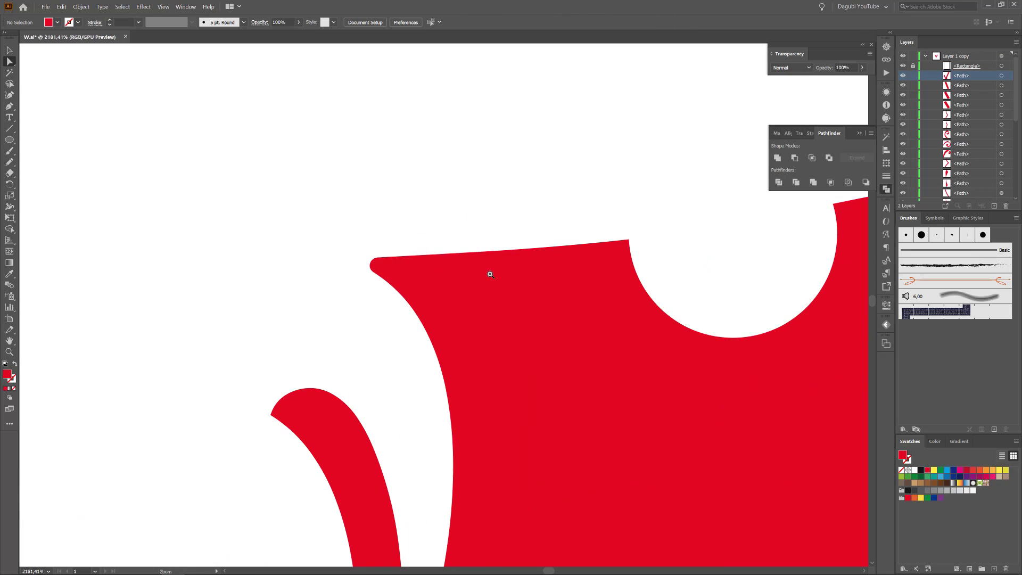
left_click(489, 273)
left_click_drag(664, 340, 542, 340)
left_click_drag(542, 346, 508, 170)
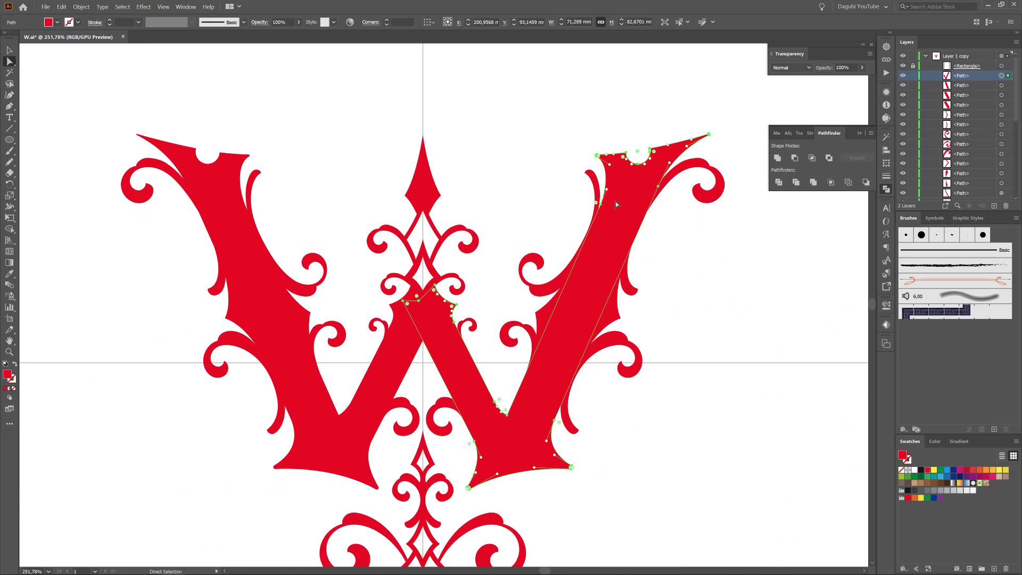
left_click(81, 7)
mouse_move(103, 187)
left_click(213, 215)
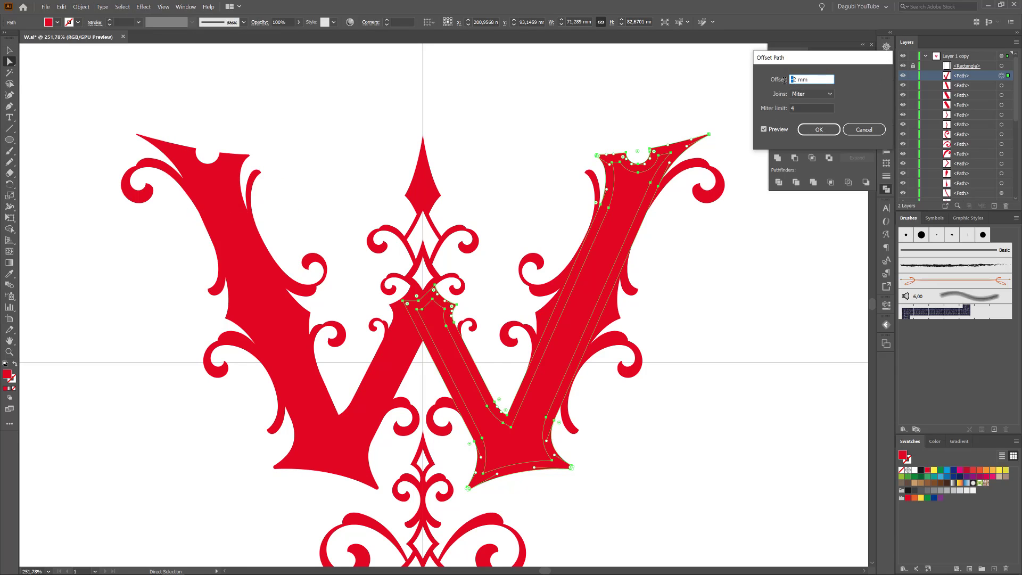
left_click(810, 108)
left_click(793, 80)
type("-")
left_click(814, 108)
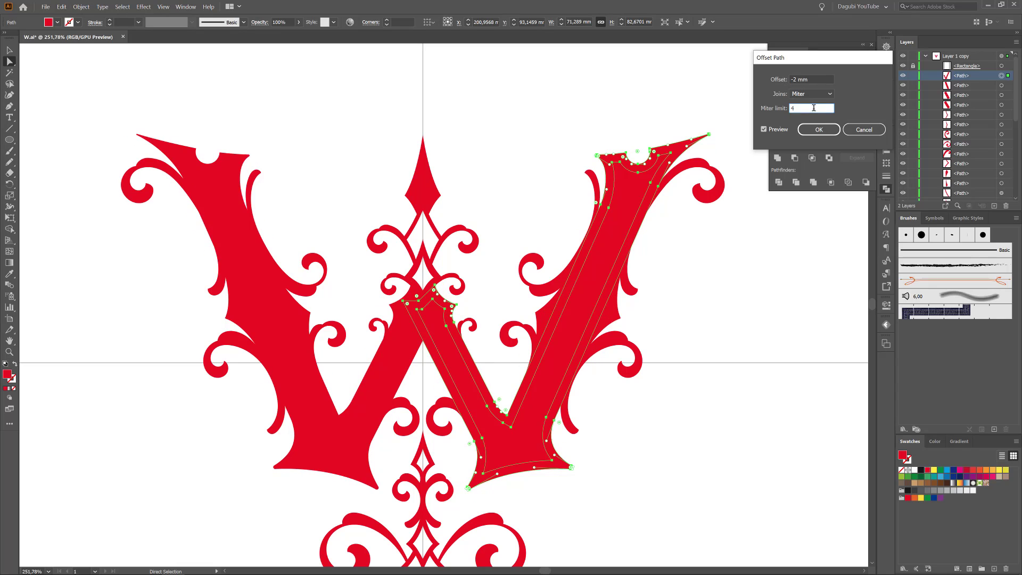
left_click(824, 131)
Place the offset path above the red letter path and fill it with white
left_click_drag(979, 84, 979, 71)
left_click(915, 470)
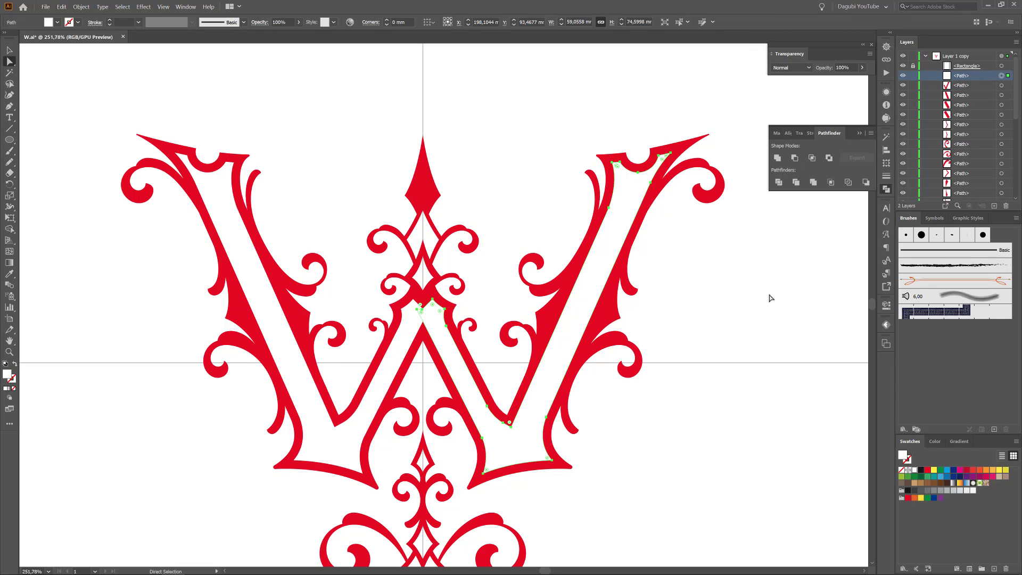
left_click(771, 296)
Reshape the white inlay's pointed notch at the letter's centre peak into a smooth downward curve
left_click_drag(779, 316, 734, 312)
left_click_drag(811, 333, 732, 316)
left_click_drag(558, 318, 660, 320)
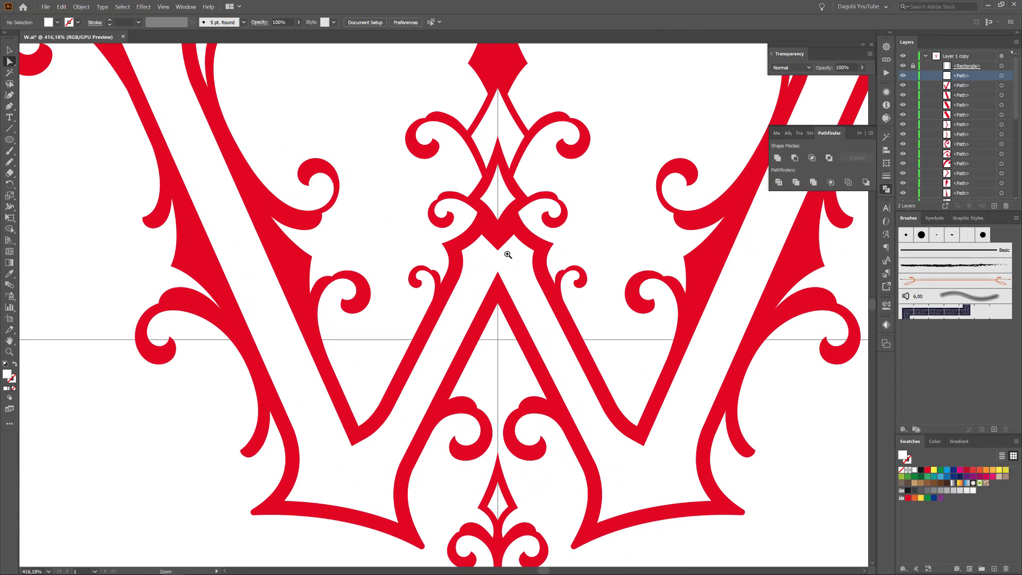
left_click_drag(503, 246, 597, 306)
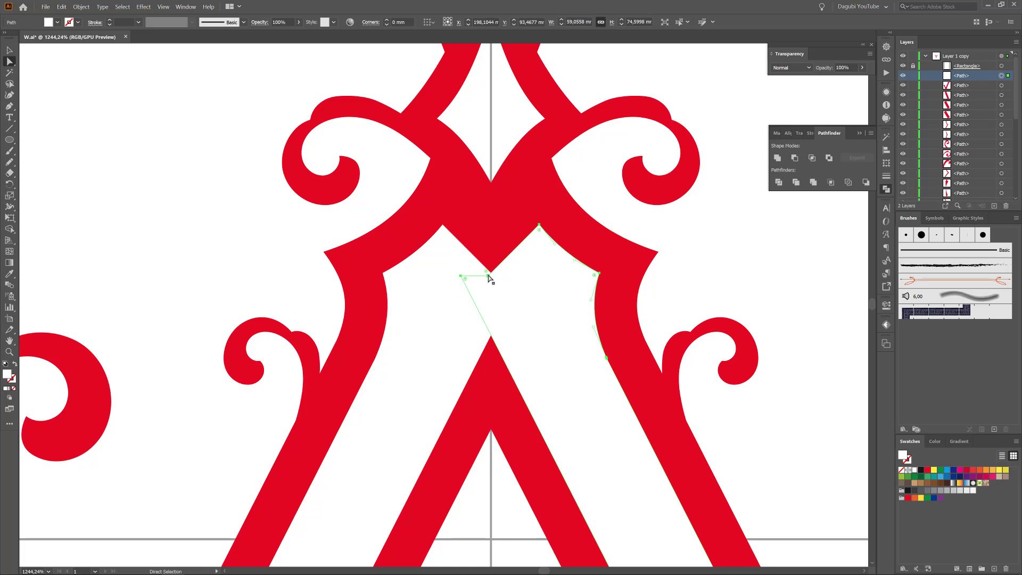
left_click_drag(490, 274, 458, 251)
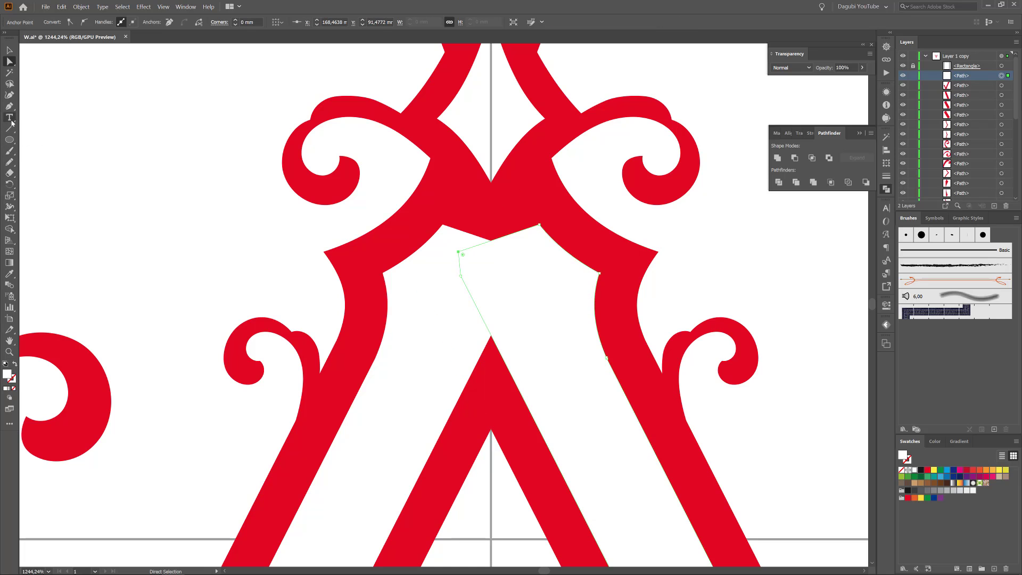
left_click_drag(10, 106, 53, 141)
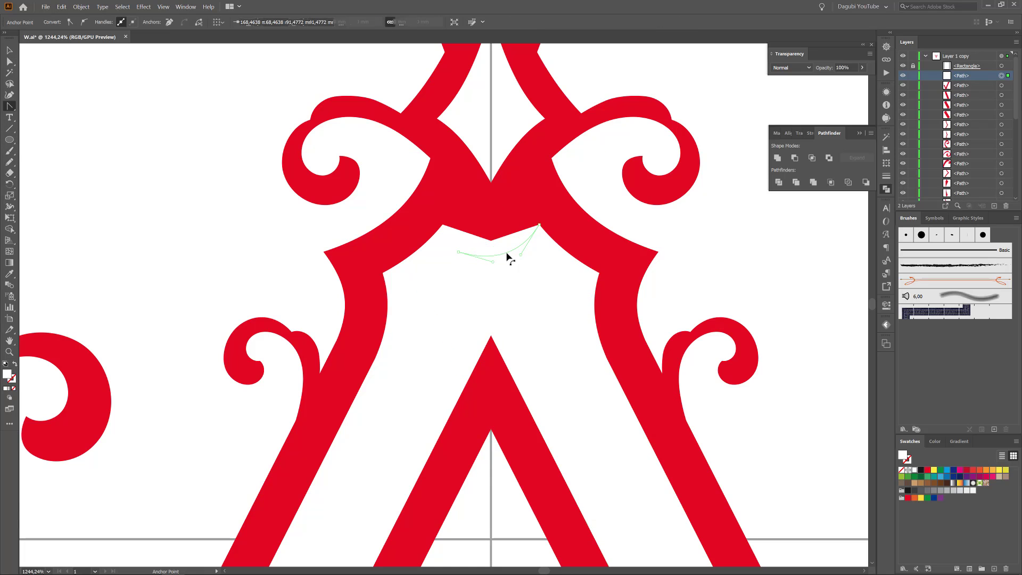
left_click_drag(509, 259, 511, 260)
left_click_drag(651, 326, 514, 268)
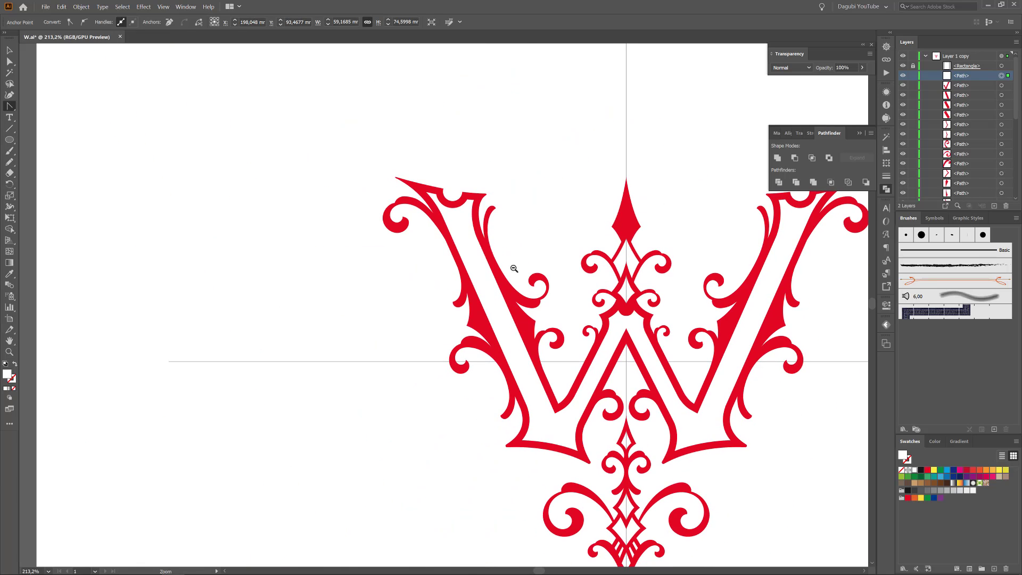
key("ctrl+shift+a")
left_click_drag(734, 285, 572, 266)
key("ctrl+0")
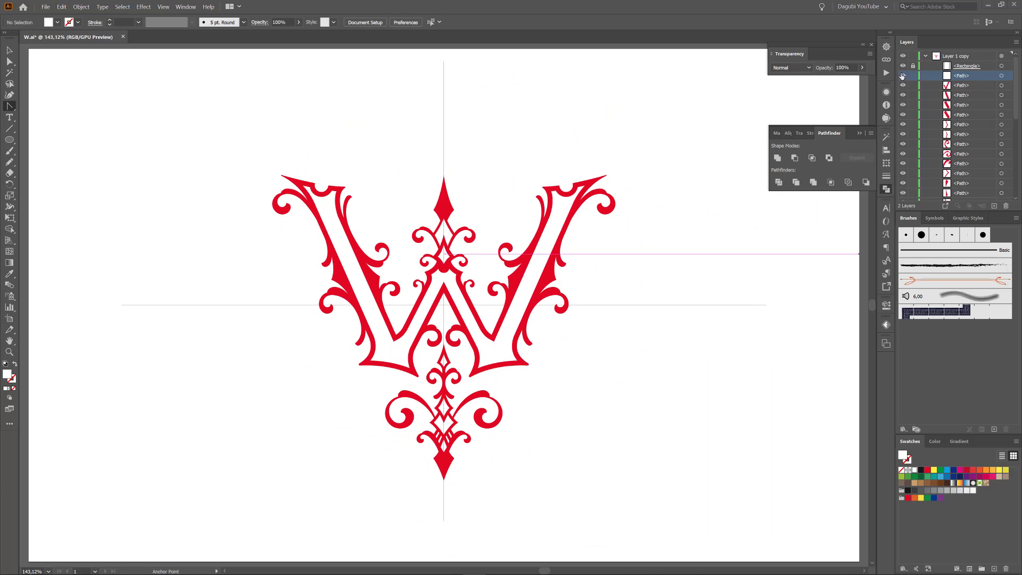
Select the red artwork without the white inlay, and keep a hidden duplicate of the red letter path
left_click(902, 77)
left_click(902, 77)
key("ctrl+a")
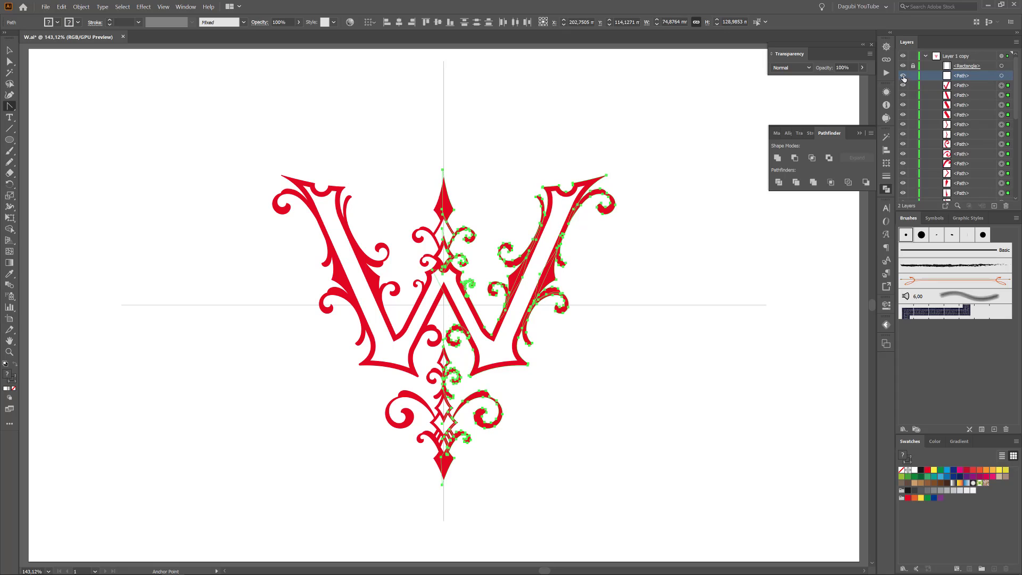
left_click_drag(1017, 78, 986, 91)
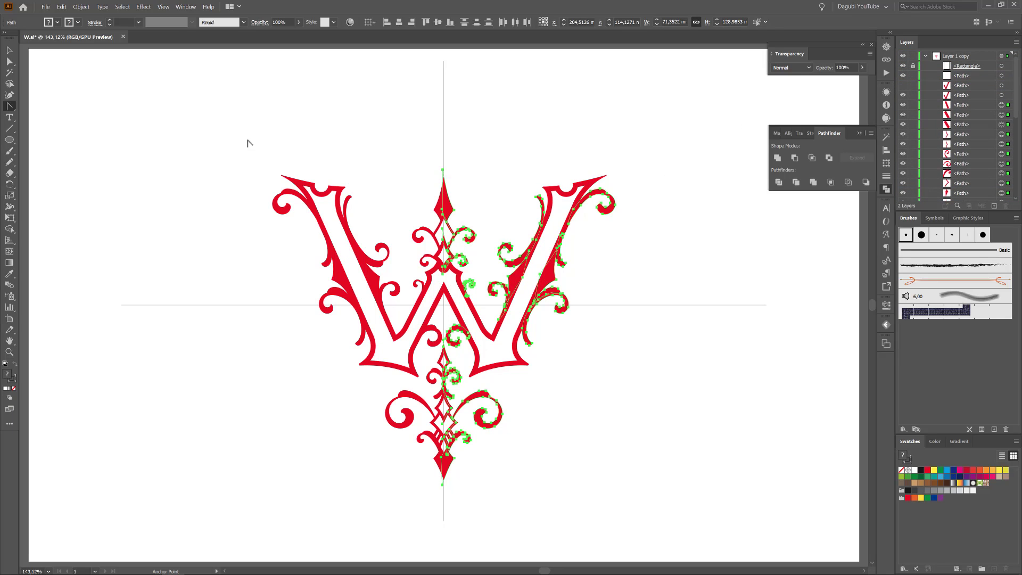
Outline the strokes of the selected red shapes and merge them with Pathfinder's Unite
left_click(81, 7)
mouse_move(119, 186)
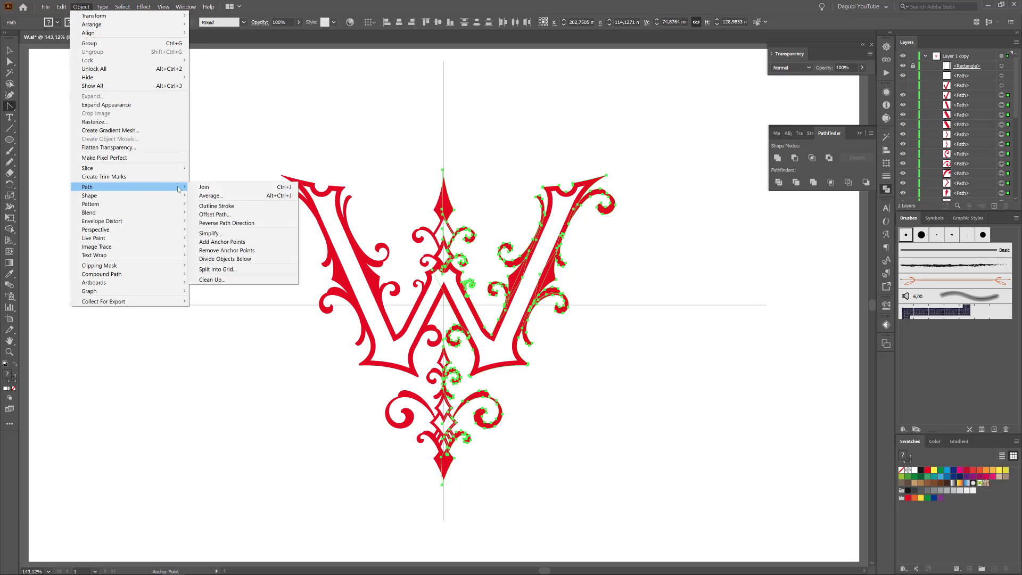
left_click(219, 204)
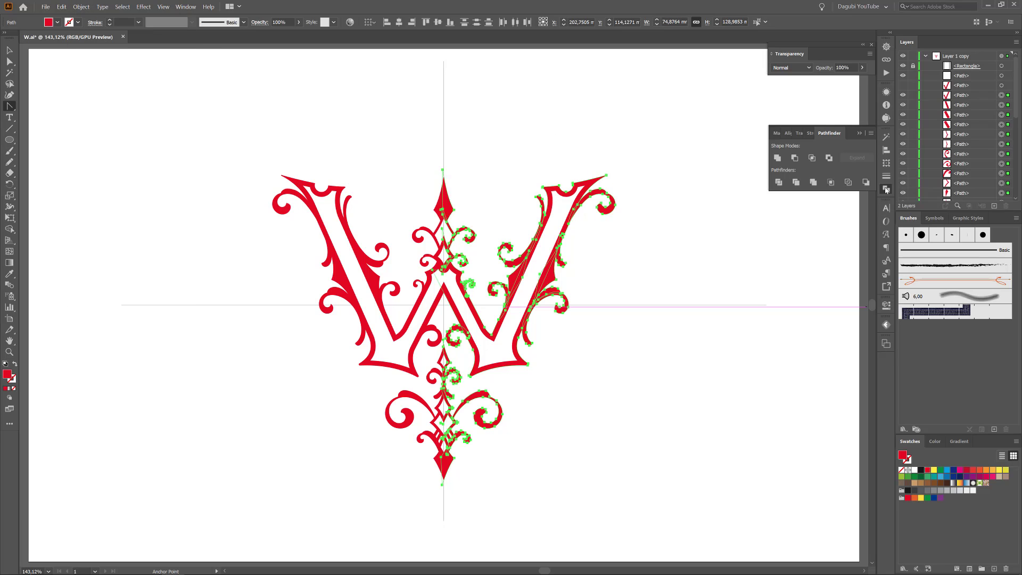
left_click(778, 159)
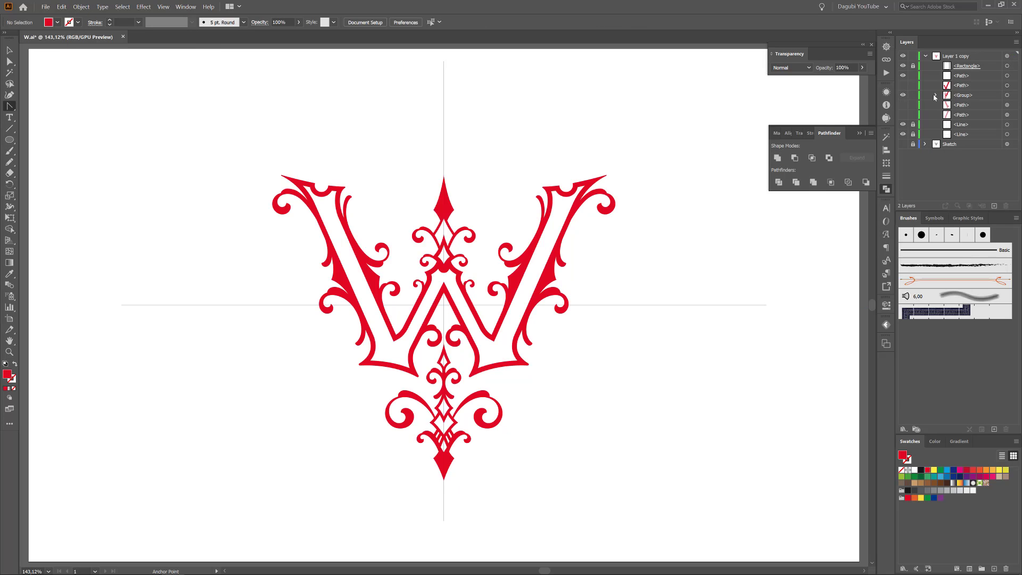
left_click(903, 116)
left_click(902, 117)
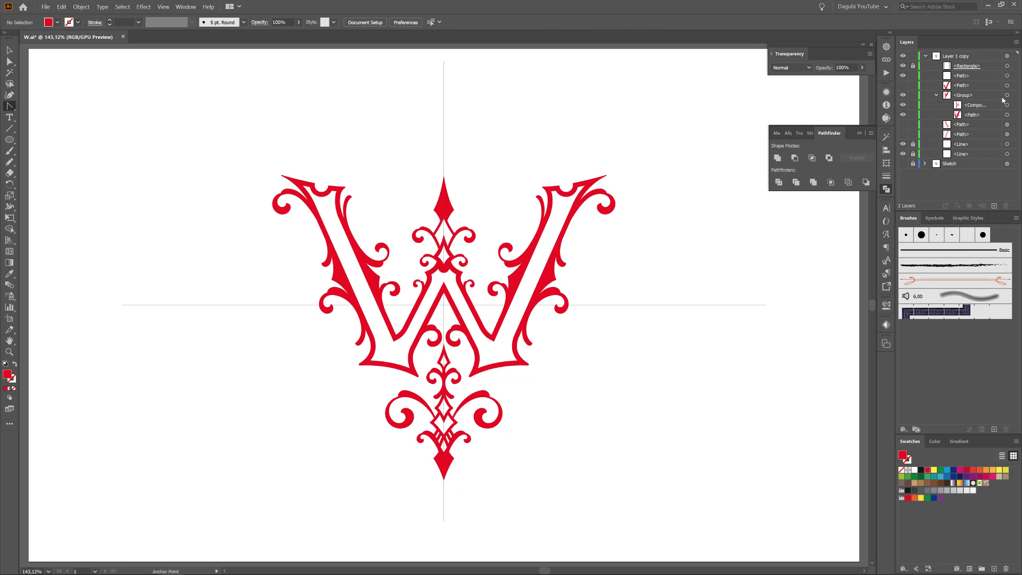
Give the united ornament group a black fill and a 1 pt red stroke
left_click(1007, 95)
left_click(922, 470)
key("x")
left_click(928, 470)
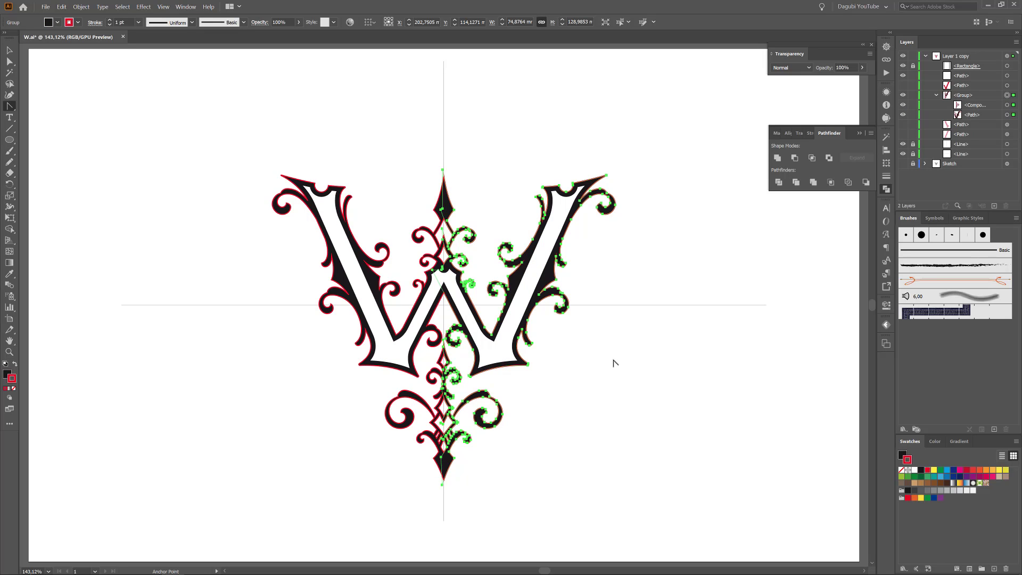
Round the kinks along the right stem's outer edge below the upper scroll
mouse_move(479, 256)
left_mouse_down()
mouse_move(664, 296)
mouse_move(609, 198)
mouse_move(434, 405)
mouse_move(526, 379)
left_mouse_up()
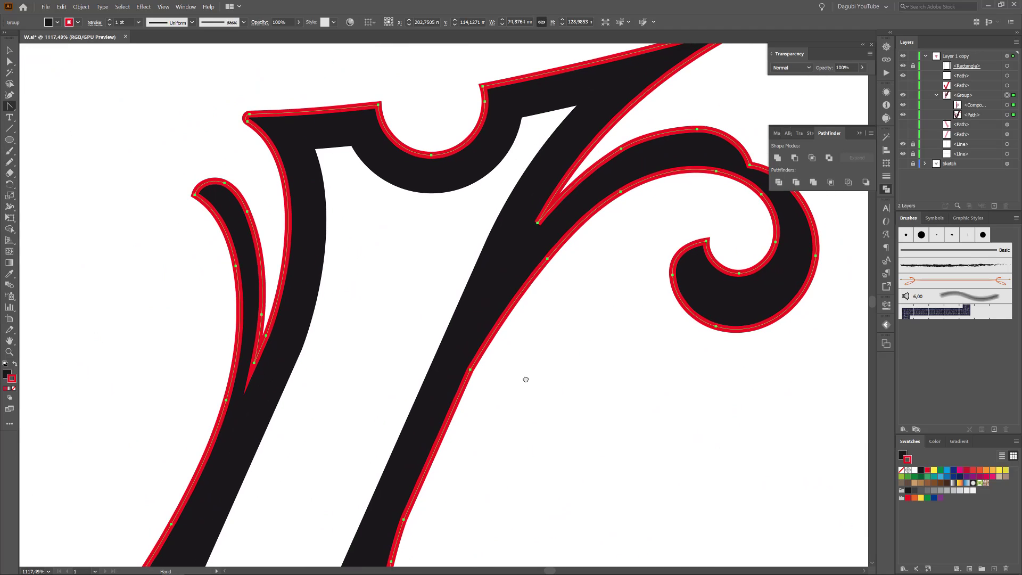
key("a")
left_click(474, 373)
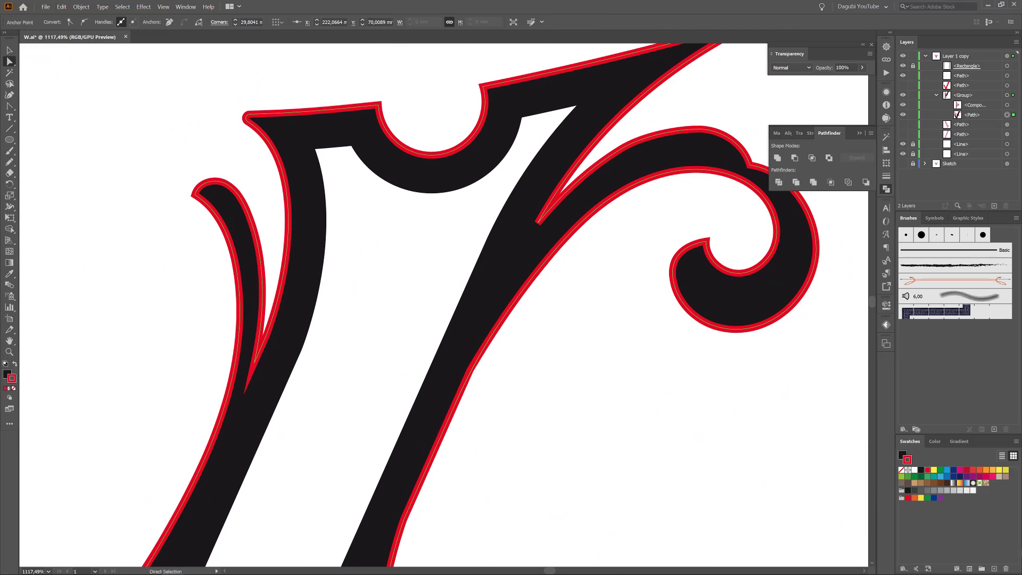
left_click_drag(621, 438, 397, 226)
left_click_drag(751, 426, 852, 480)
left_click_drag(318, 233, 537, 230)
left_click_drag(445, 321, 513, 449)
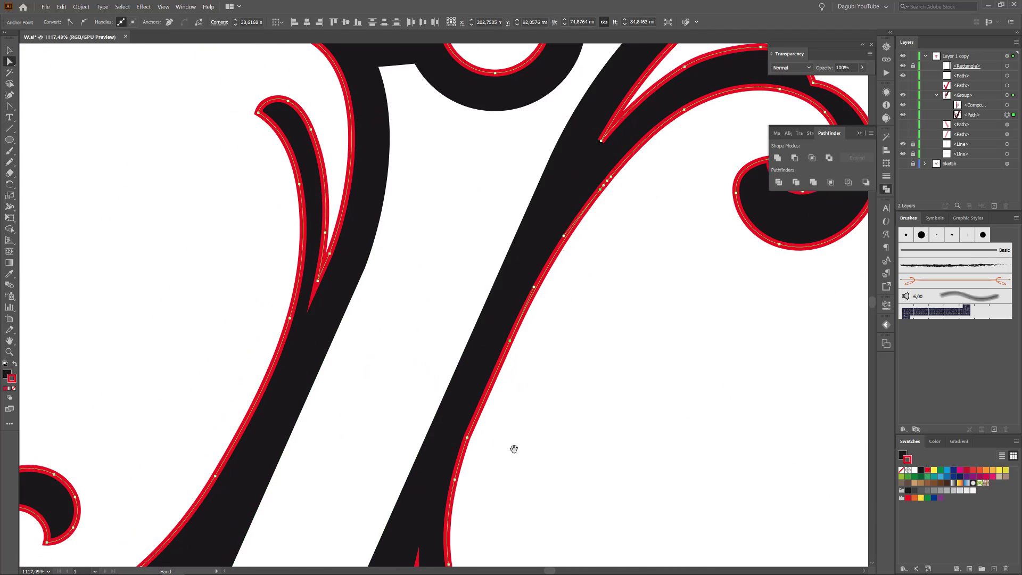
Round the angular transitions on the inner V's curved edge just above its lowest point
left_click_drag(383, 485, 618, 311)
left_click_drag(223, 475, 535, 268)
scroll(534, 267, "down", 5)
scroll(529, 417, "up", 7)
left_click(366, 197)
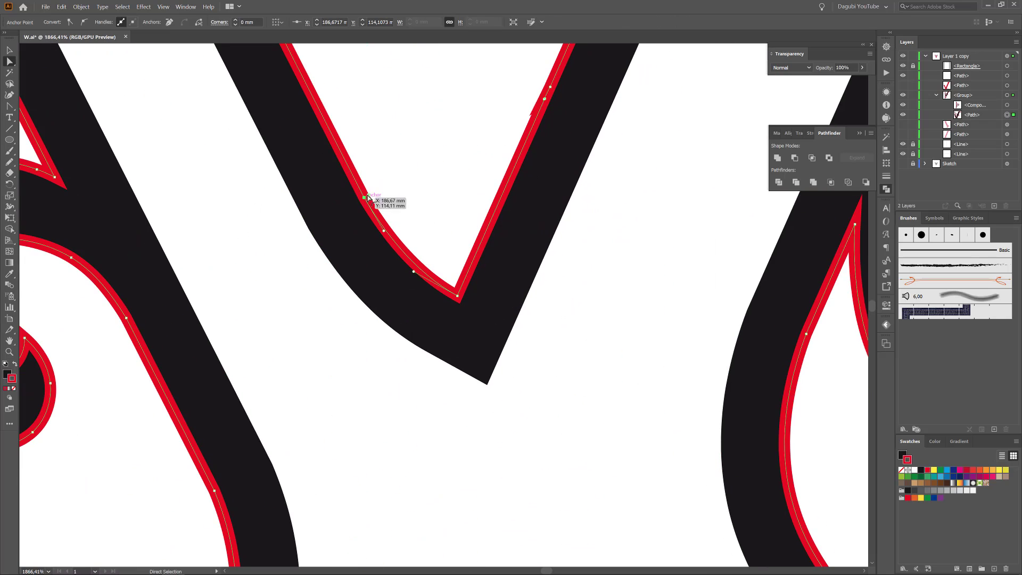
left_click_drag(537, 90, 544, 95)
Remove the stray anchor points that form a small spike on the inner V's right edge
left_click_drag(548, 107, 450, 374)
left_click_drag(489, 344, 803, 202)
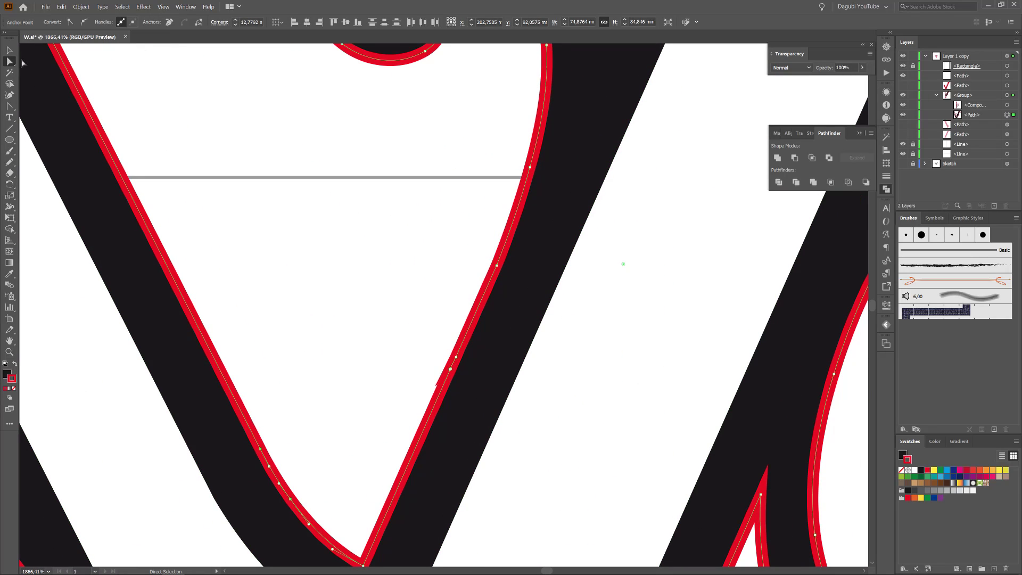
left_click(381, 303)
left_click(452, 368)
left_click(451, 367)
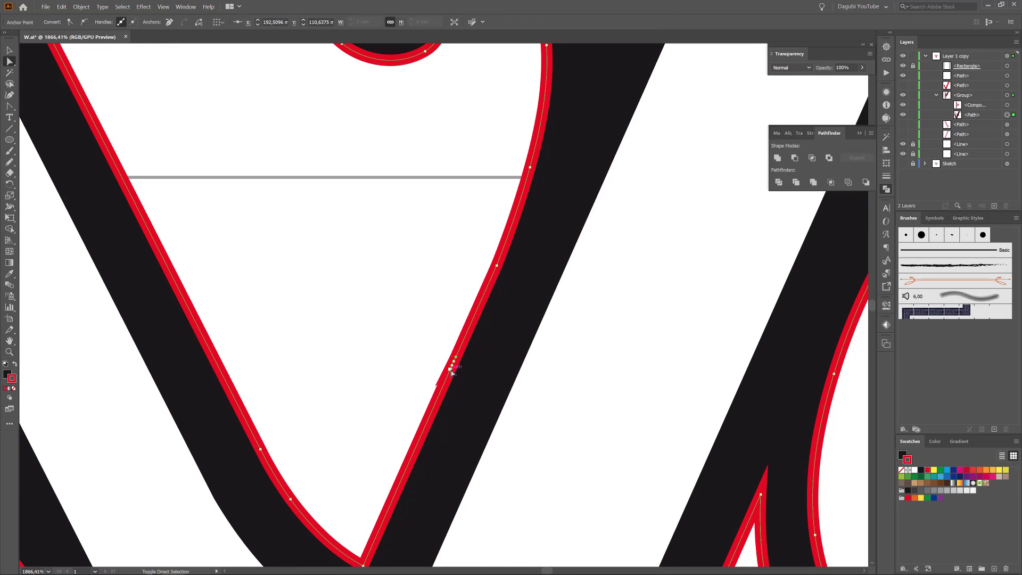
left_click(169, 22)
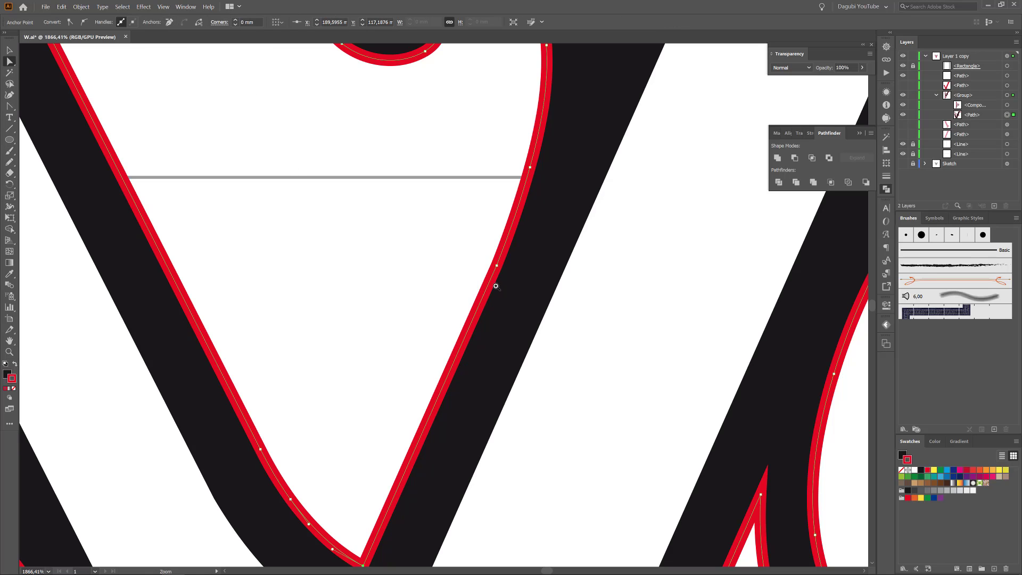
Smooth the corners where the small inner scroll meets the stem and where the right foot's outer edge begins to curve
scroll(456, 292, "down", 3)
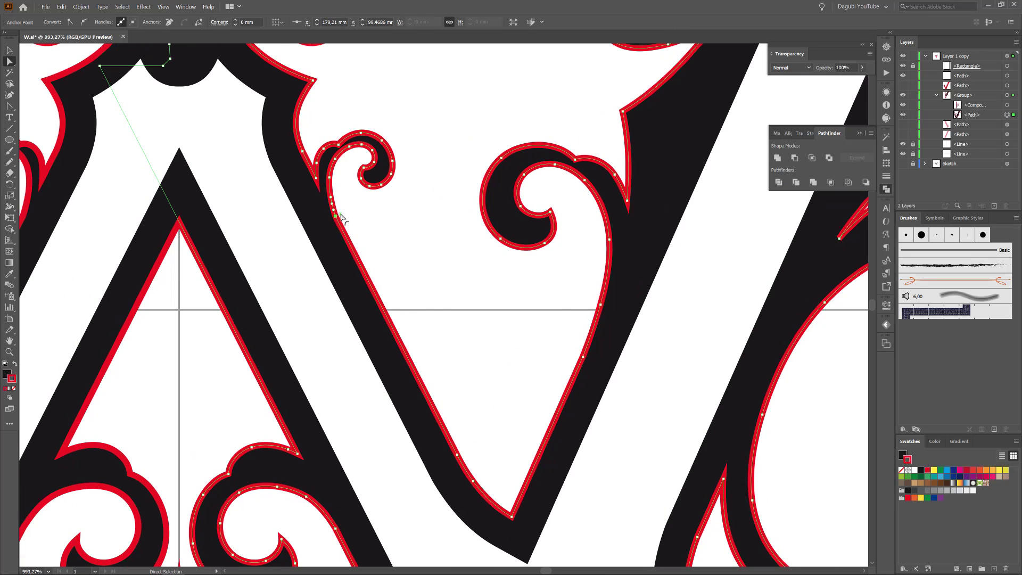
scroll(479, 346, "down", 5)
left_click(347, 324)
left_click_drag(341, 328, 17, 457)
left_click(660, 243)
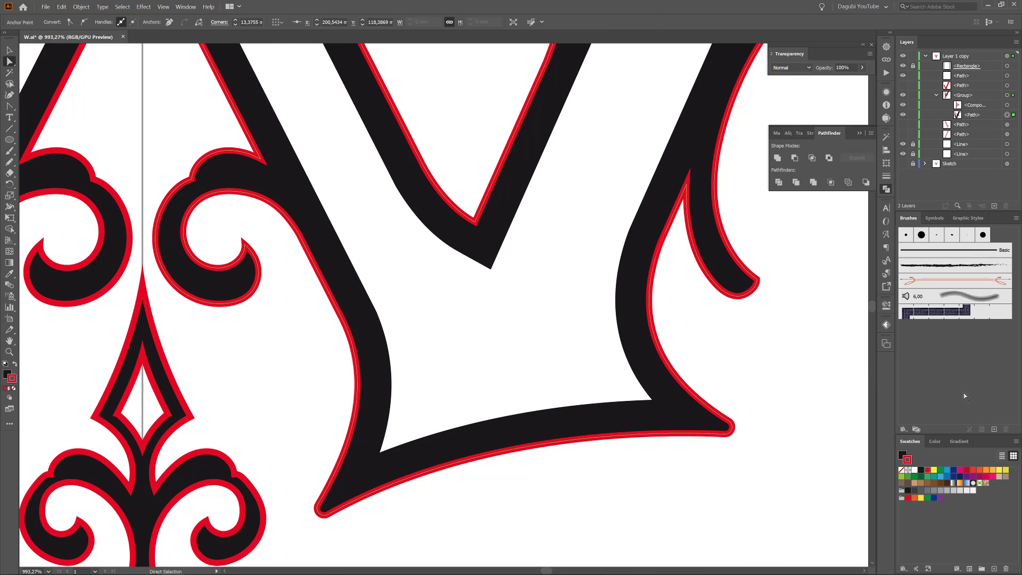
Smooth the underside of the hooked tip beside the right foot by rounding its corner points
scroll(734, 347, "down", 3)
scroll(758, 376, "up", 5)
left_click(674, 365)
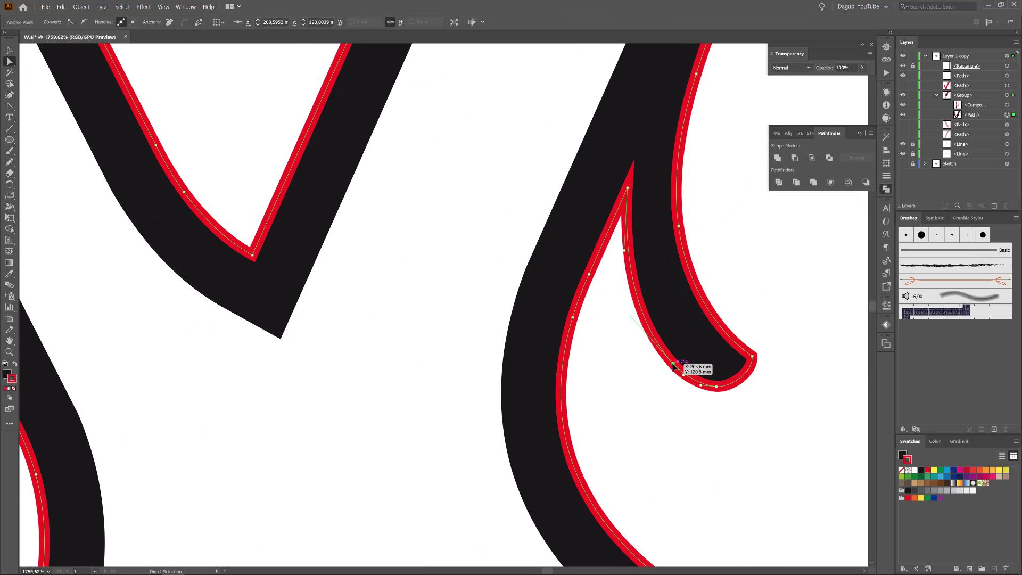
left_click_drag(673, 365, 670, 365)
left_click(701, 389)
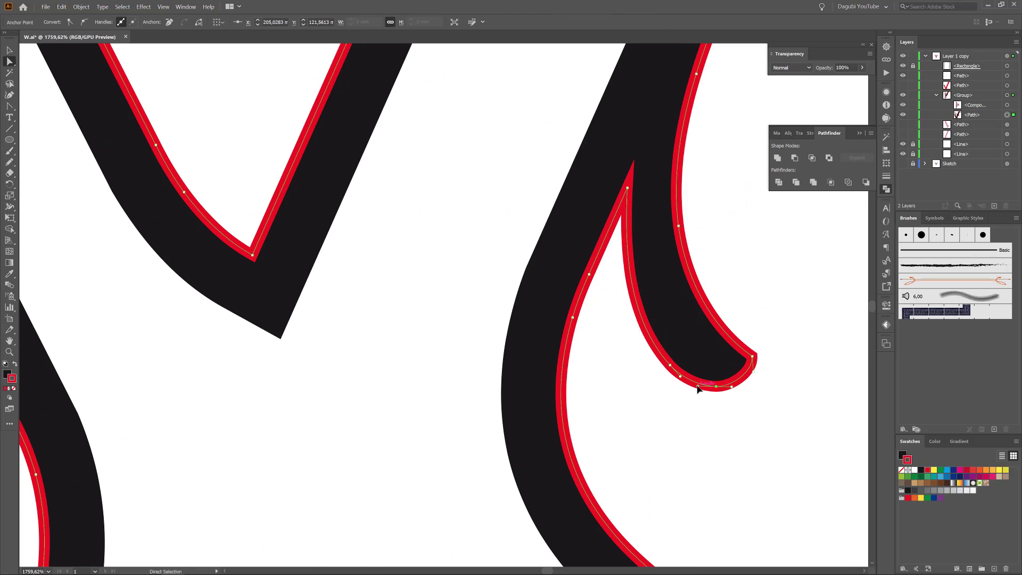
scroll(705, 267, "down", 5)
key("ctrl+0")
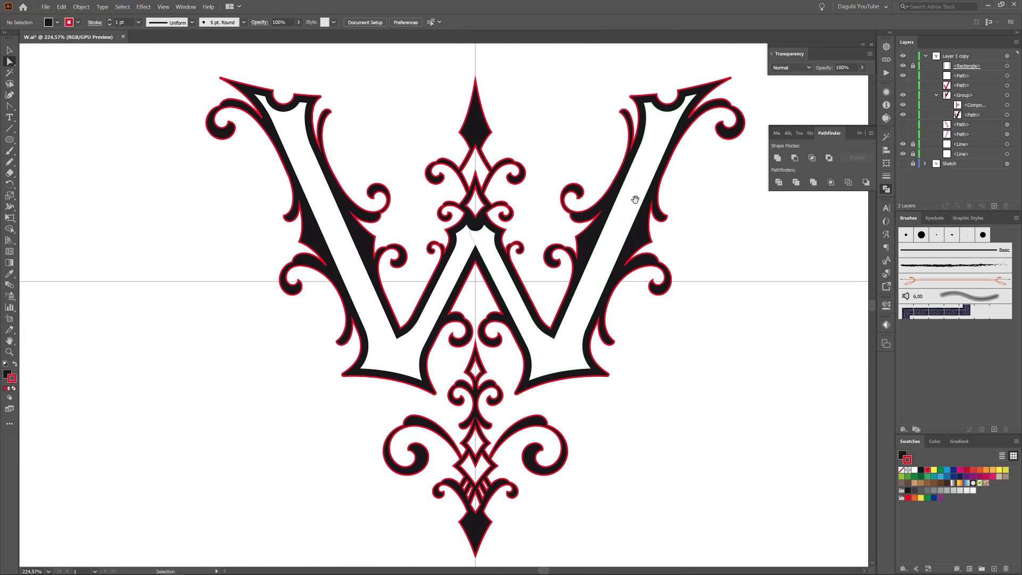
Create a new layer and place it between Layer 1 copy and the Sketch layer
left_click(859, 133)
left_click(925, 55)
left_click(994, 206)
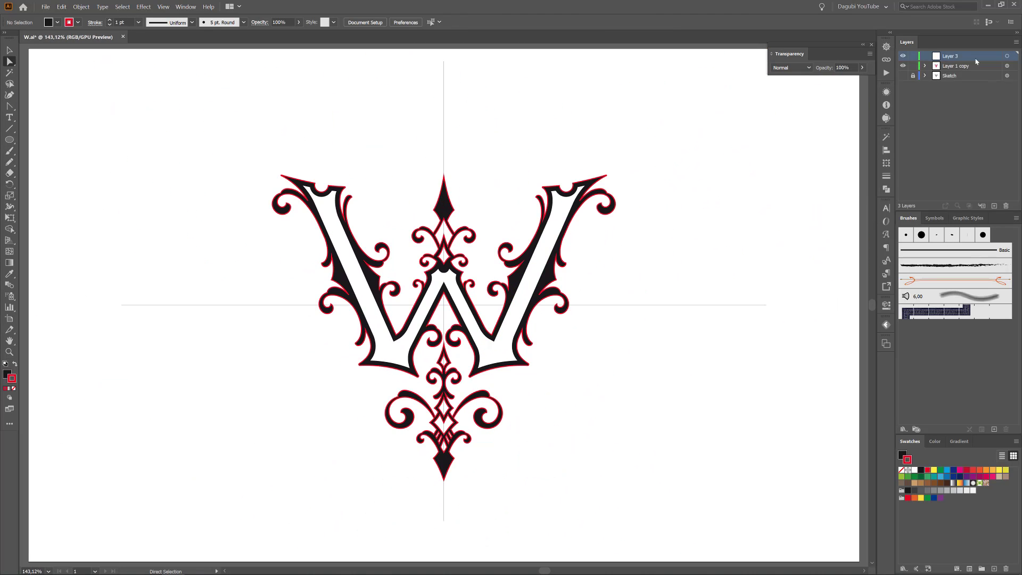
left_click_drag(976, 57, 975, 71)
Draw a background rectangle of about 340 × 210 mm covering the whole artboard and fill it with dark grey
left_click_drag(10, 139, 32, 140)
left_click_drag(29, 48, 859, 561)
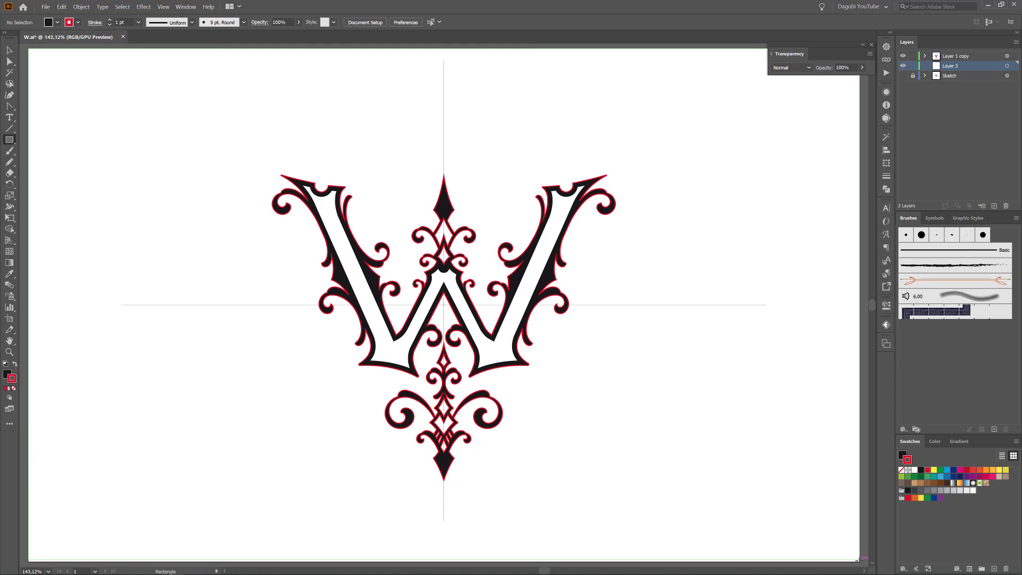
left_click(914, 492)
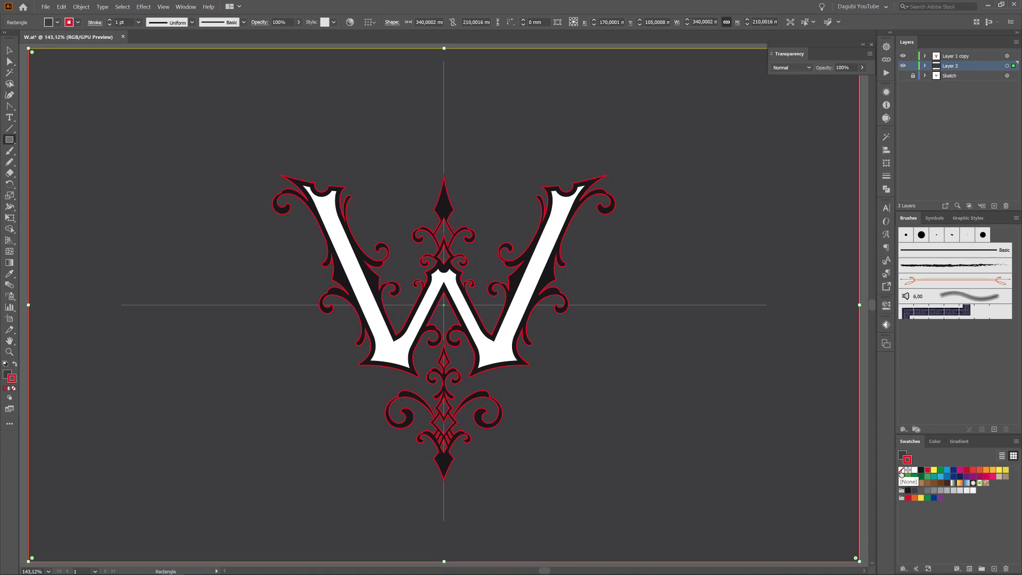
Apply the copper gradient from the Metals swatch library to the outline of the black letter group in Layer 1 copy
left_click(926, 56)
left_click(1007, 95)
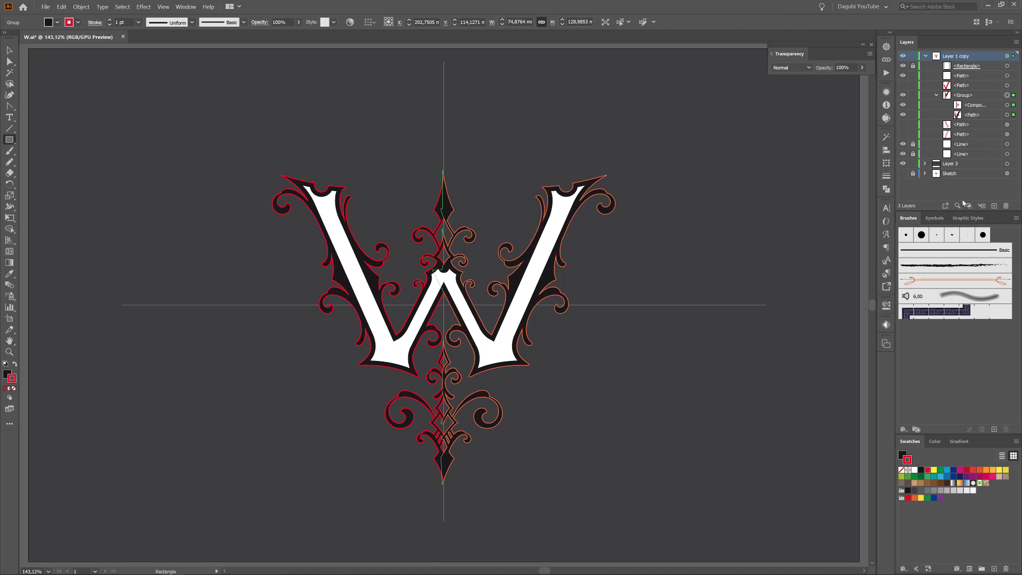
left_click(77, 22)
left_click(9, 81)
mouse_move(35, 194)
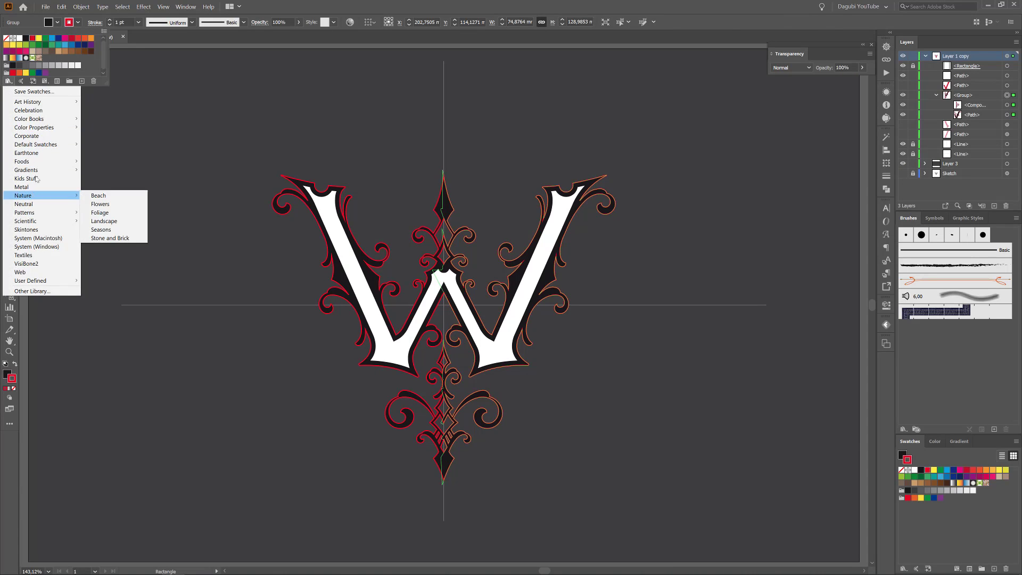
left_click(106, 238)
left_click_drag(560, 276, 786, 128)
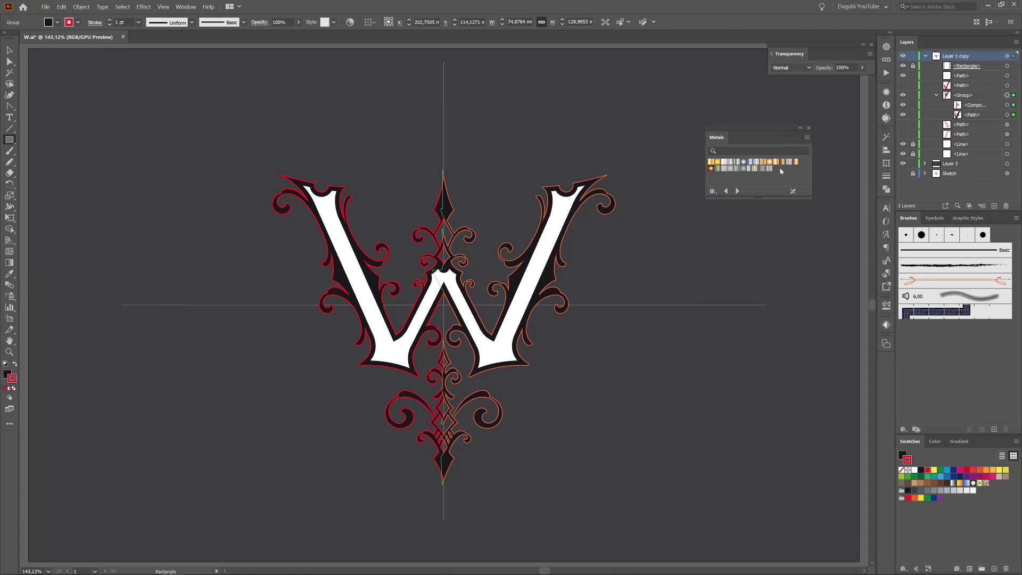
left_click(793, 161)
Increase the letter group's outline stroke weight to 1.3 pt
left_click(479, 302, "ctrl")
left_click(887, 176)
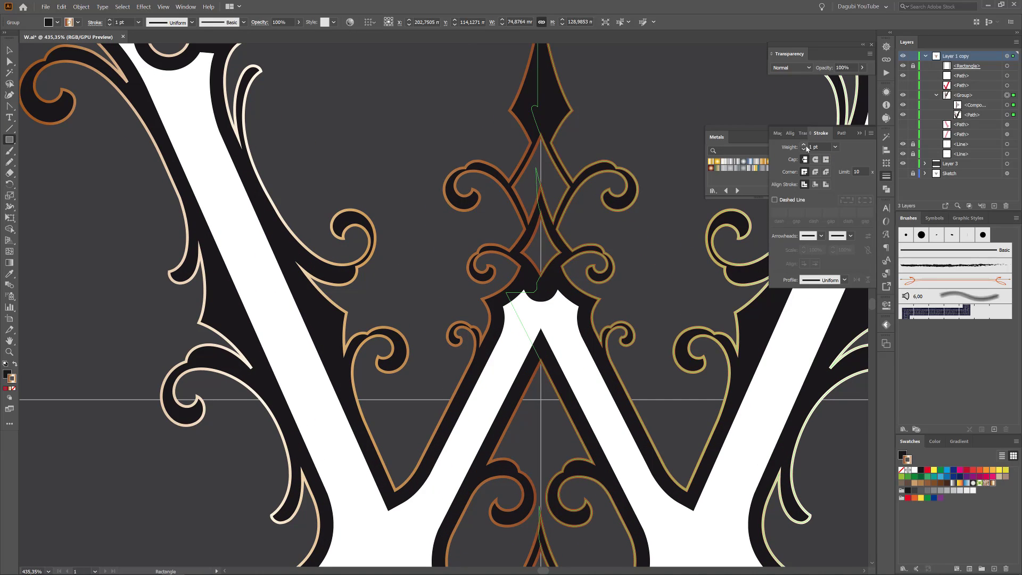
left_click(804, 146, "ctrl")
left_click(804, 145, "ctrl")
left_click(804, 145, "ctrl")
left_click(886, 176)
Smooth the upper edge of the scroll beside the central spire by repositioning its anchor points and handles
mouse_move(604, 165)
left_mouse_down()
mouse_move(689, 241)
mouse_move(719, 248)
left_mouse_up()
key("a")
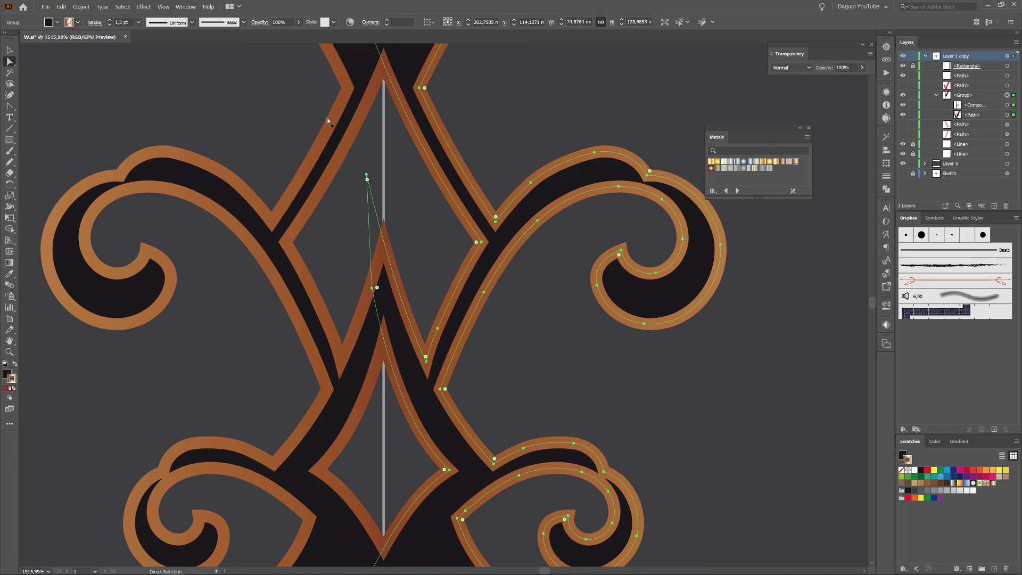
left_click(594, 154)
left_click_drag(594, 154, 591, 153)
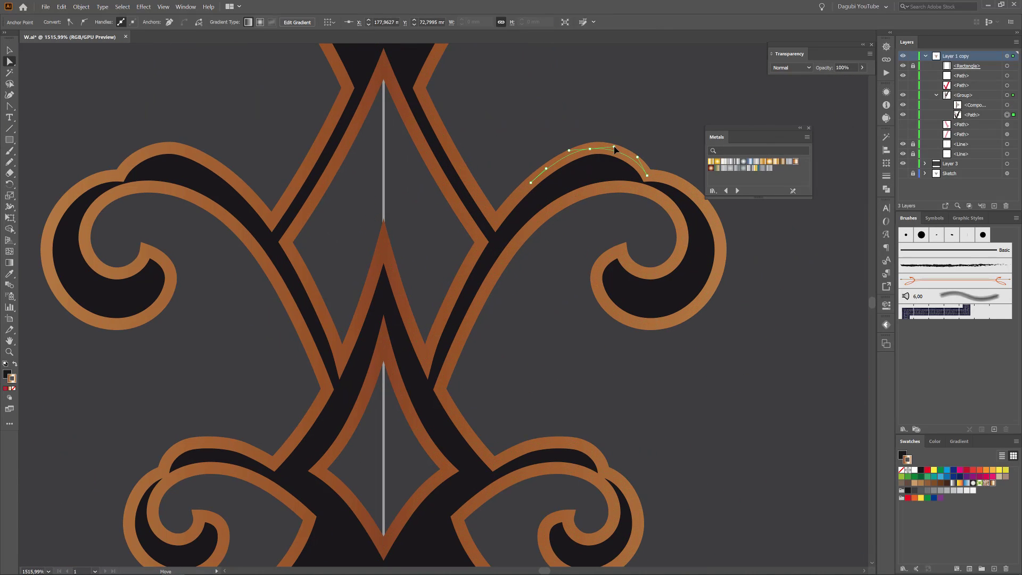
left_click_drag(531, 186, 529, 183)
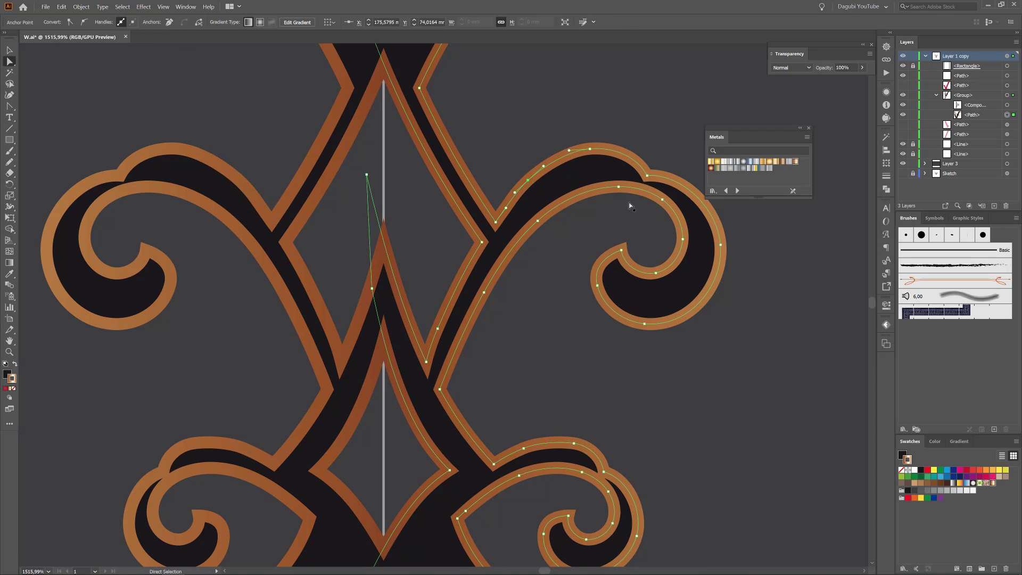
key("ctrl+0")
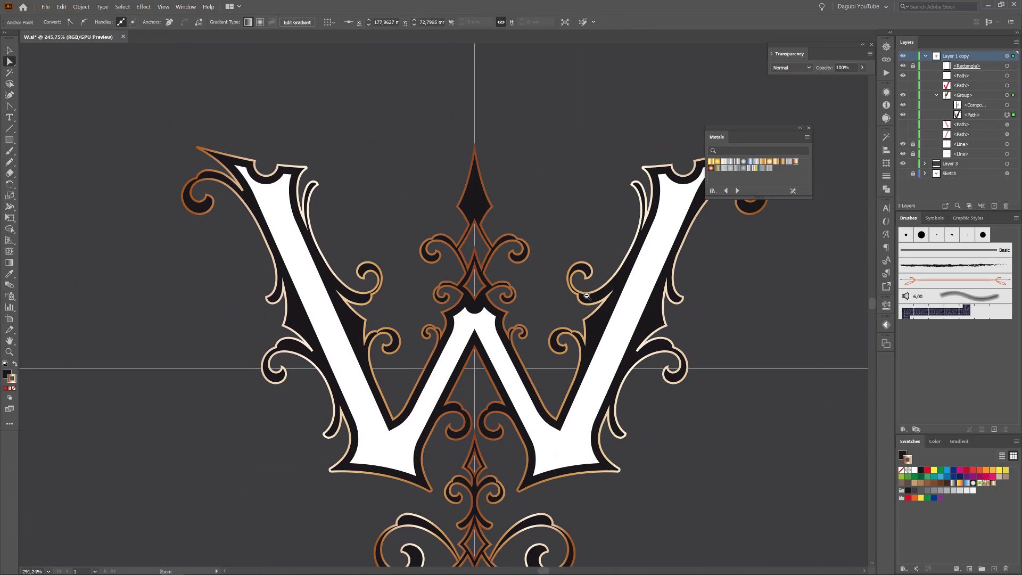
Set the angle of the outline's copper stroke gradient to 60° and deselect the letter
left_click(959, 441)
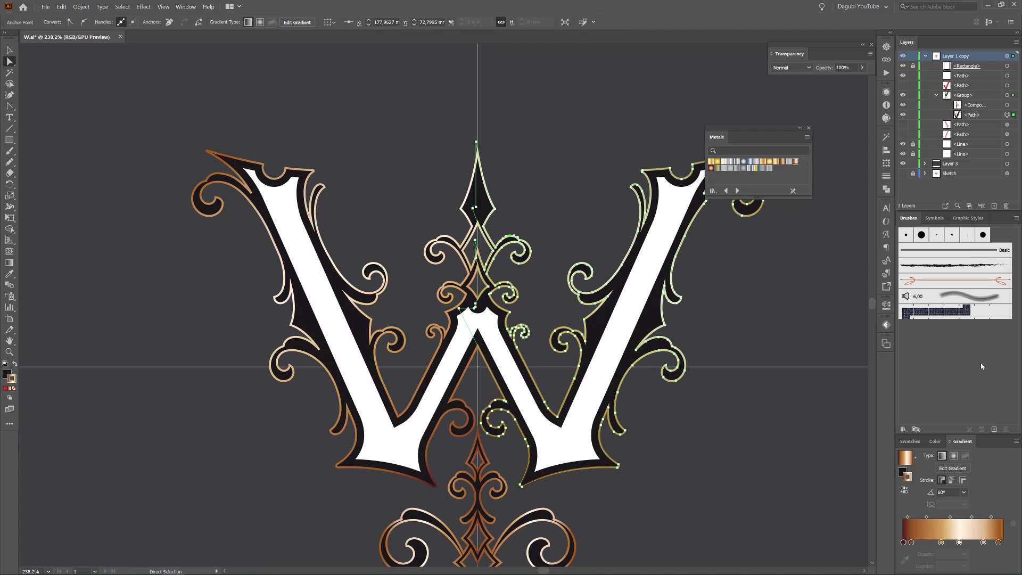
left_click(830, 341)
scroll(819, 344, "down", 5)
left_click_drag(820, 343, 704, 281)
scroll(704, 280, "up", 3)
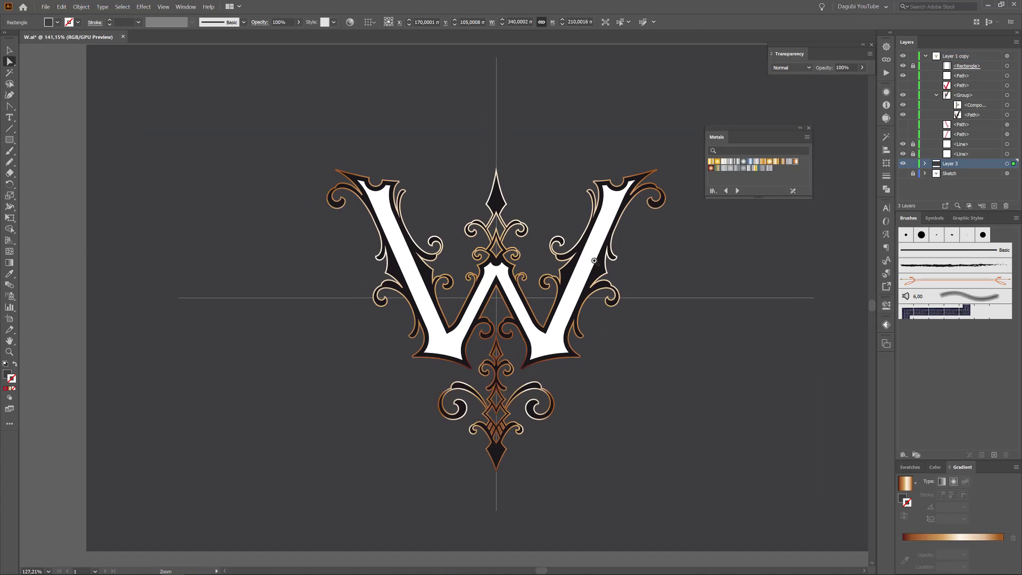
Fill the white inlay path with the copper gradient and give it a white 1 pt outline
left_click_drag(832, 271, 804, 271)
left_click(1012, 76)
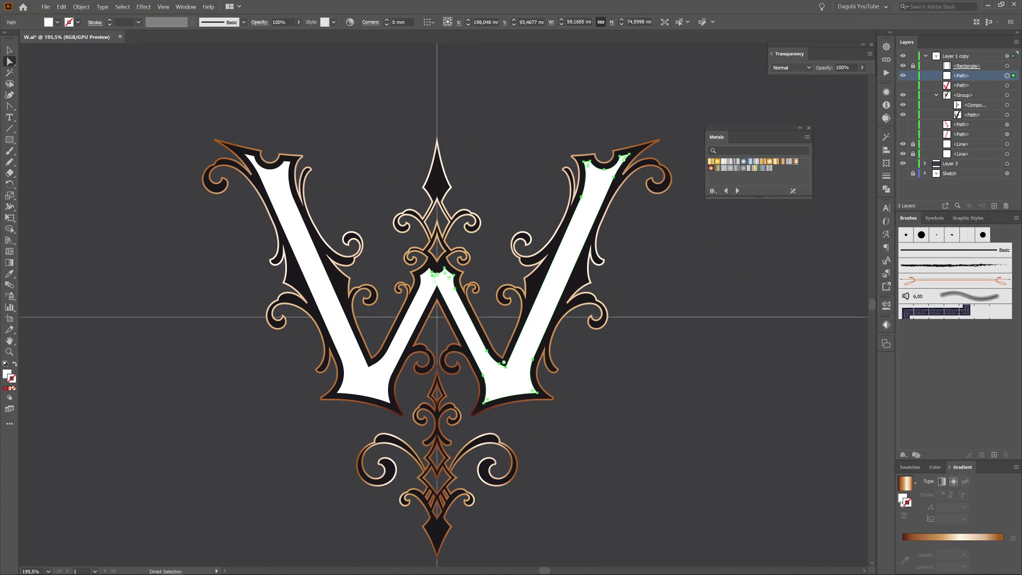
left_click(905, 483)
left_click(739, 347)
left_click(1007, 77)
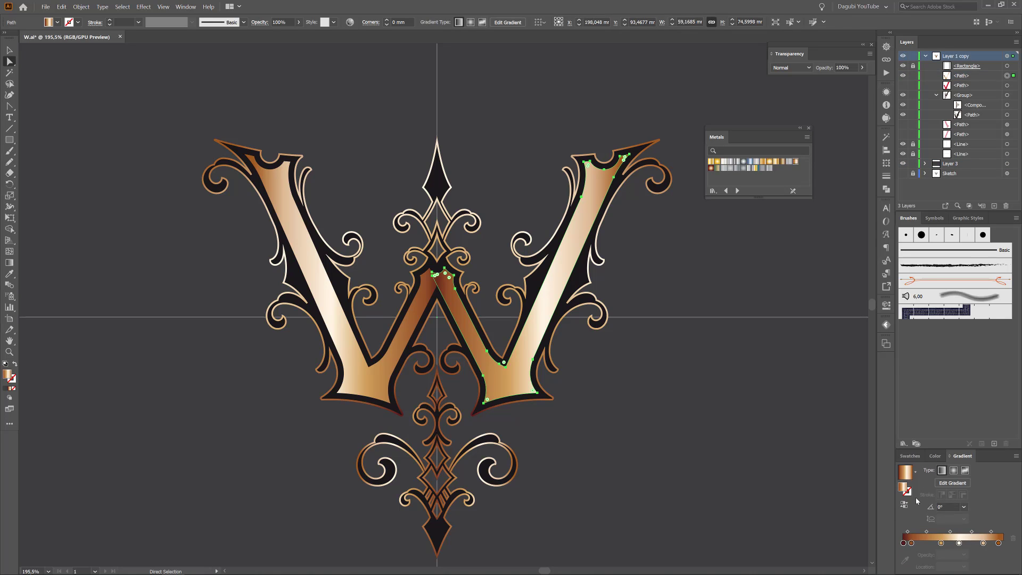
left_click(907, 492)
left_click(913, 468)
left_click(914, 496)
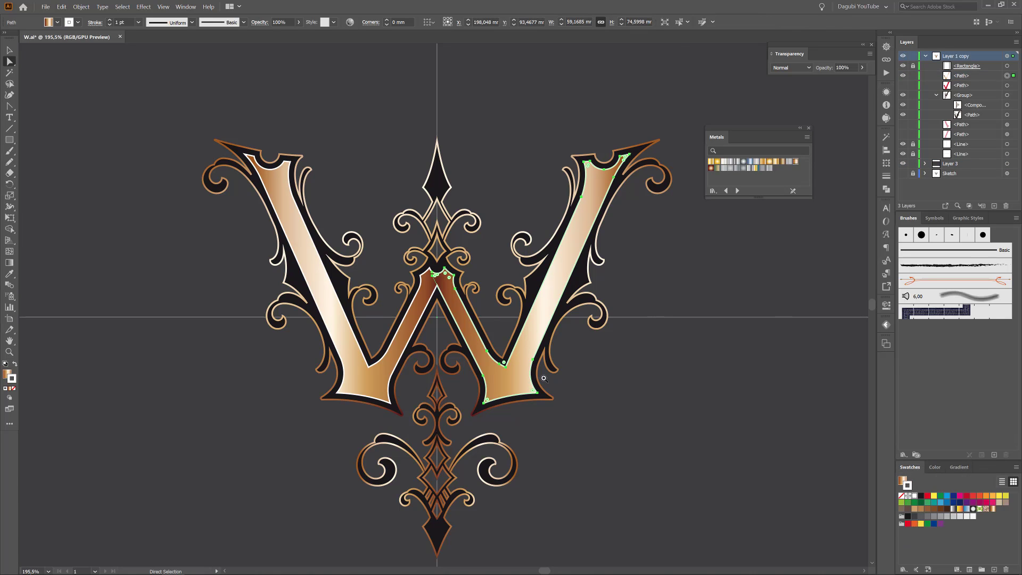
Duplicate the inlay path and collect the selected copies in a new sublayer inside Layer 1 copy
left_click_drag(542, 380, 618, 367)
left_click(887, 177)
left_click_drag(653, 458, 559, 373)
left_click_drag(967, 76, 993, 201)
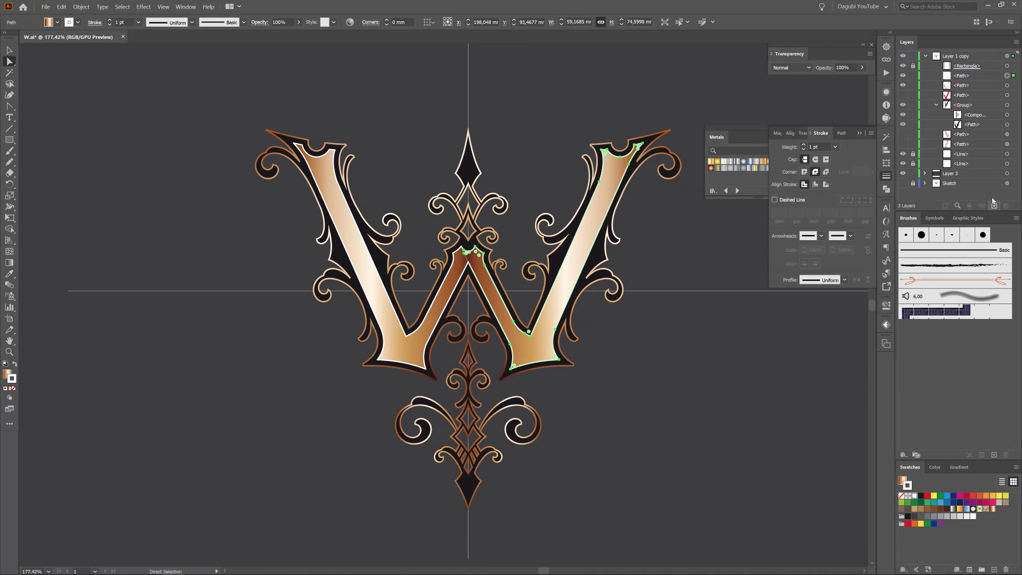
left_click(1015, 42)
left_click(946, 144)
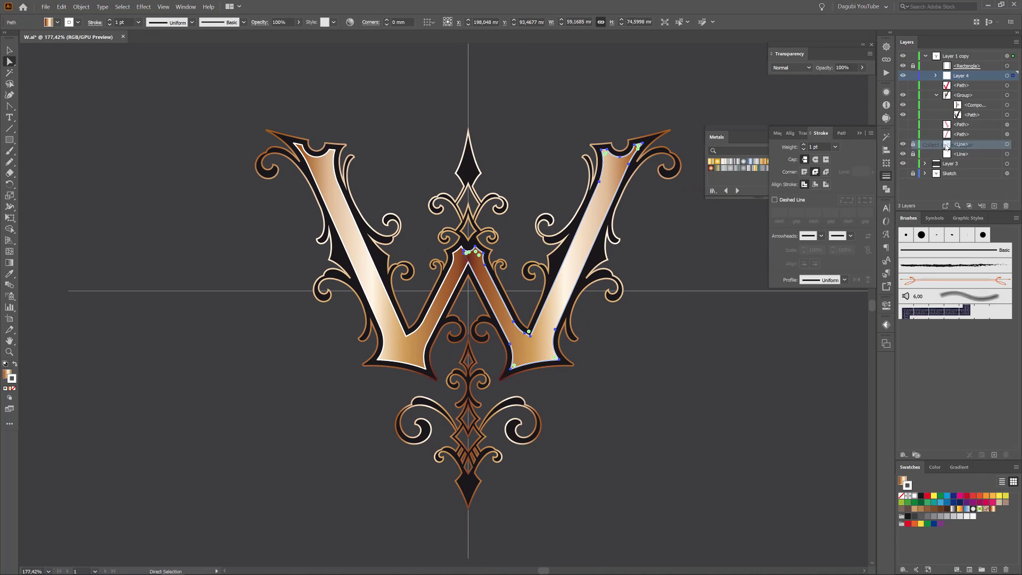
Turn the upper inlay path in the new sublayer into a clipping mask with nothing selected
left_click(937, 76)
left_click(122, 7)
left_click(970, 206)
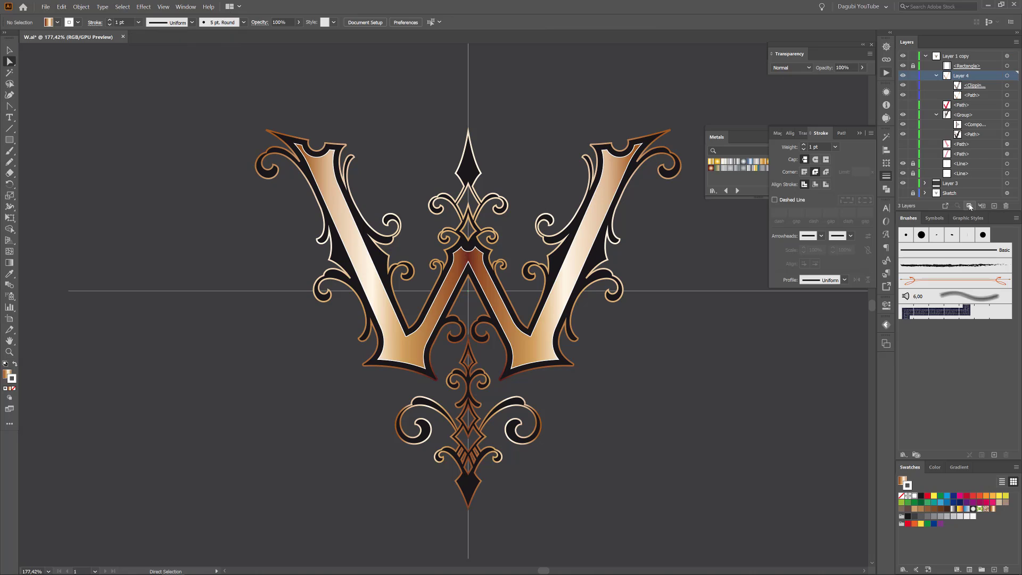
Draw a horizontal line about 146.5 mm long across the W, stroke it red and move it down to the letter's feet
key("backslash")
left_click_drag(257, 244, 702, 245)
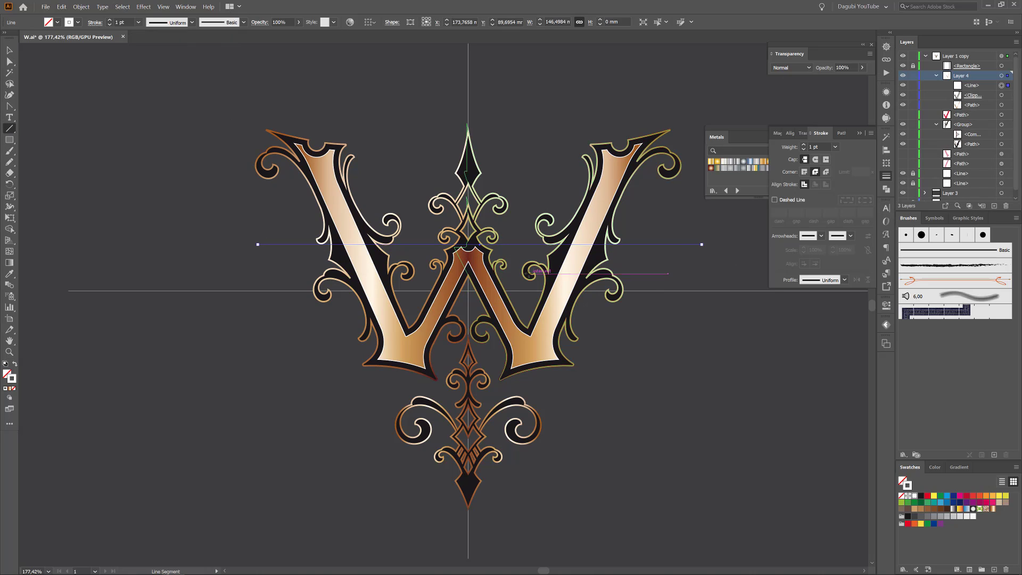
left_click(928, 496)
key("shift+Down")
key("shift+Down")
key("shift+Down")
key("shift+Down")
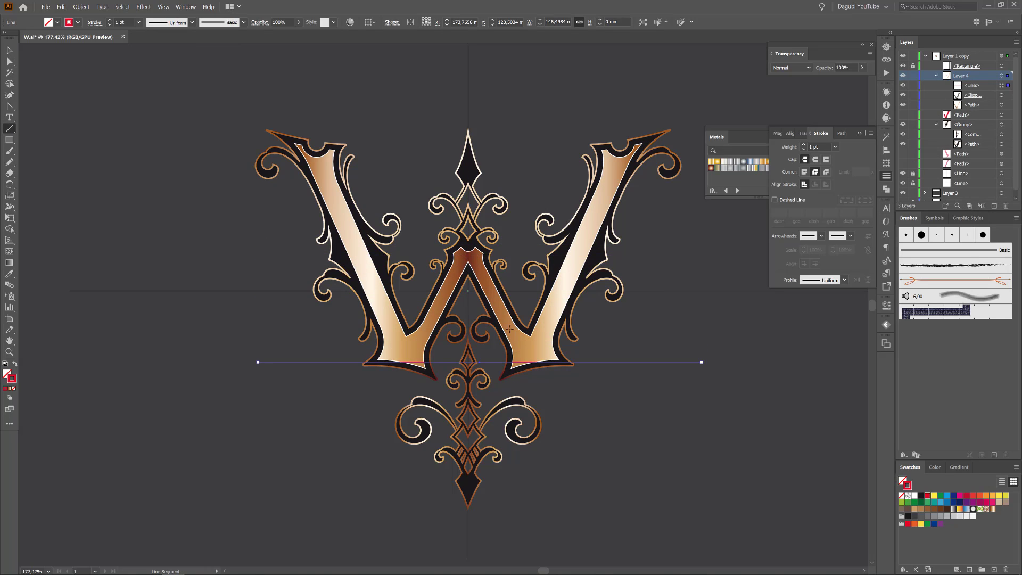
Apply a Transform effect to the line with a vertical move of -1.3 mm and 60 copies, filling the inlay with stripes
left_click(128, 7)
mouse_move(144, 6)
mouse_move(235, 89)
left_click(271, 112)
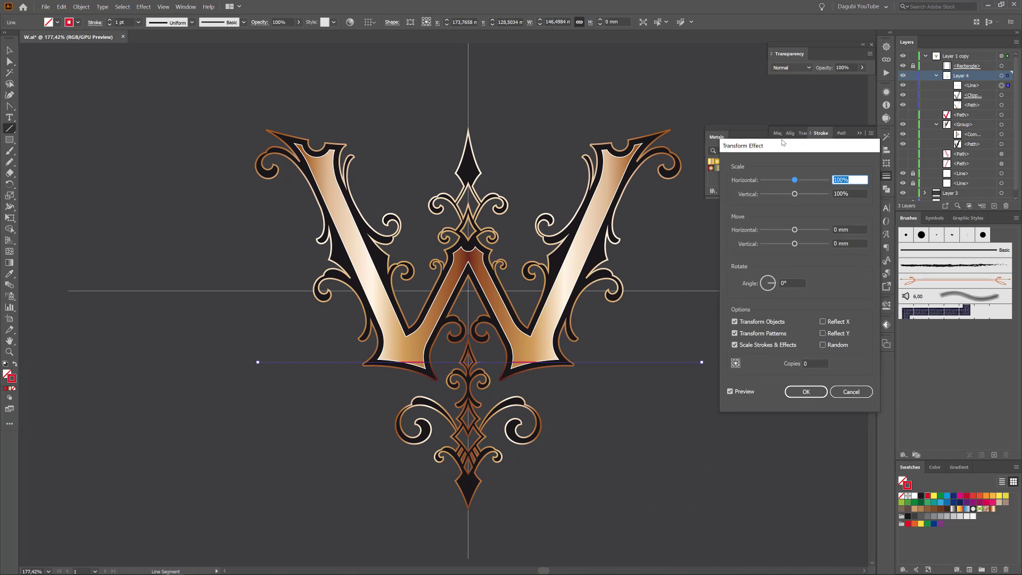
left_click_drag(812, 235, 811, 234)
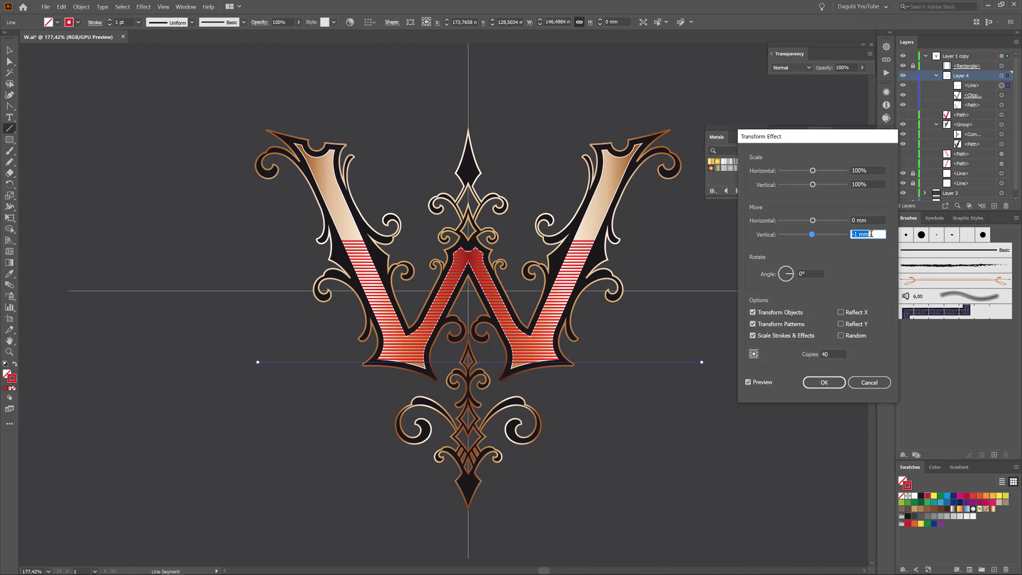
key("Down")
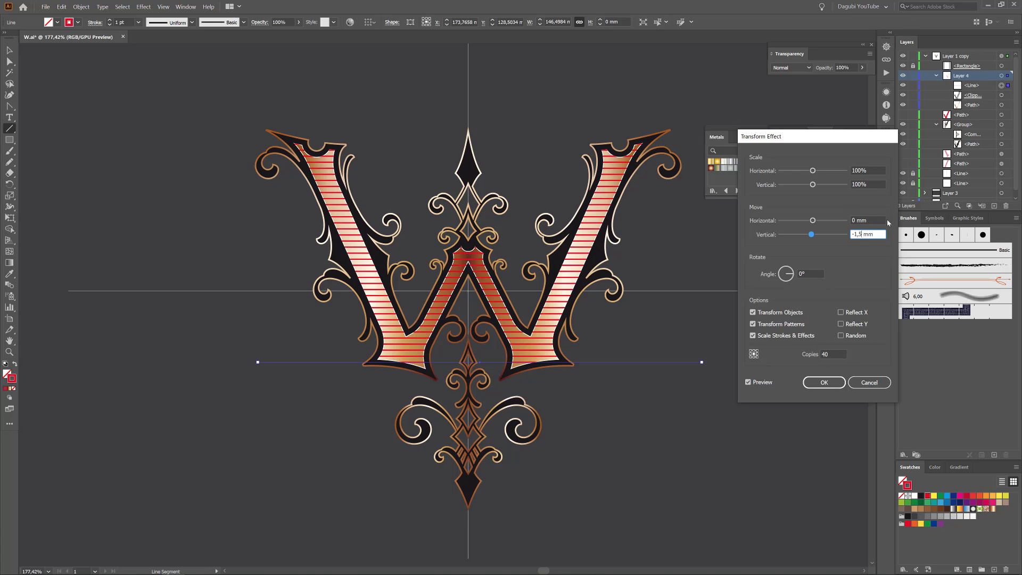
left_click(877, 220)
left_click(837, 353)
type("60")
left_click(881, 235)
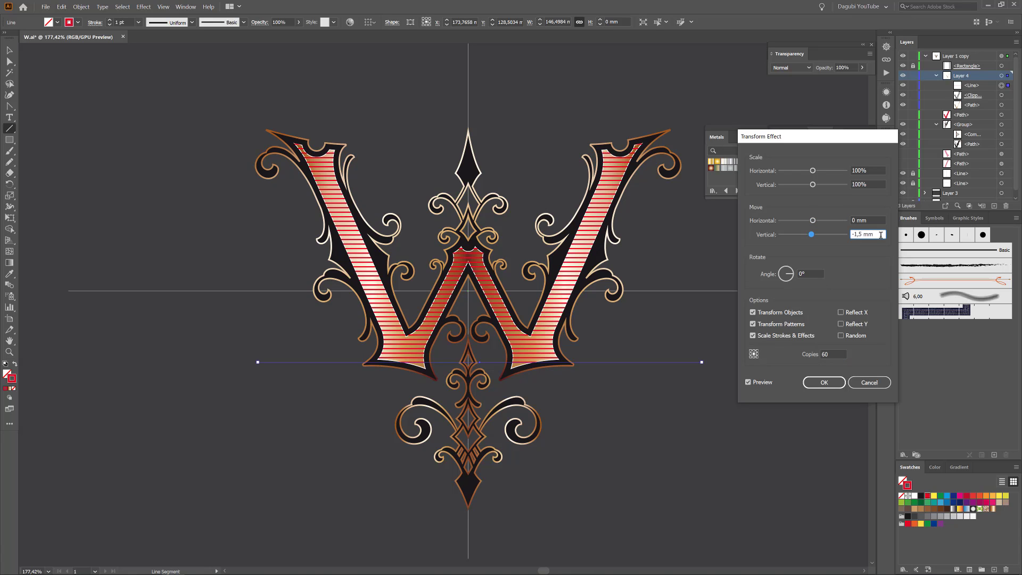
left_click(824, 382)
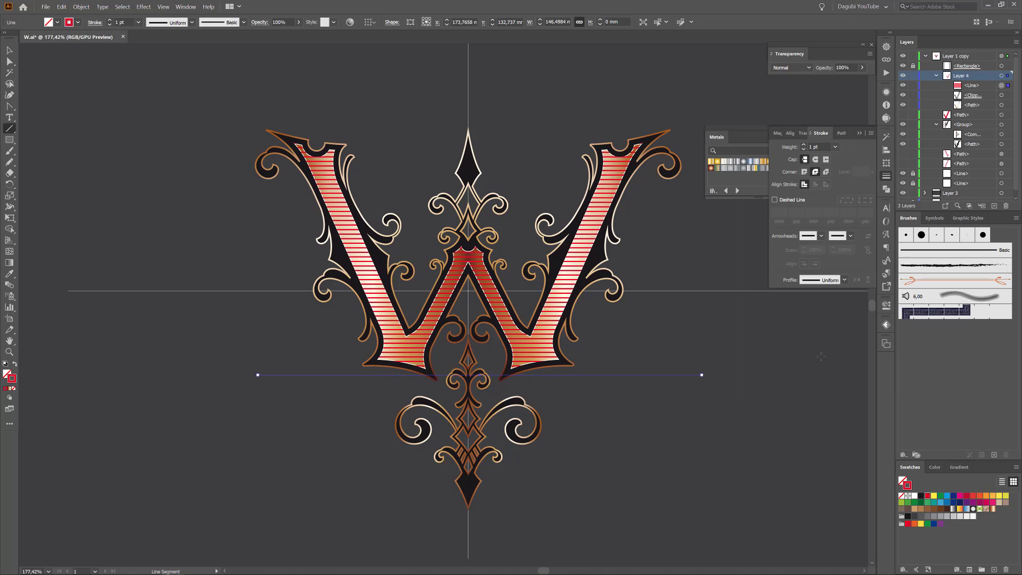
Make the stripes white with a 1.8 pt stroke and set the inlay path's outline weight to 3 pt
left_click(111, 20)
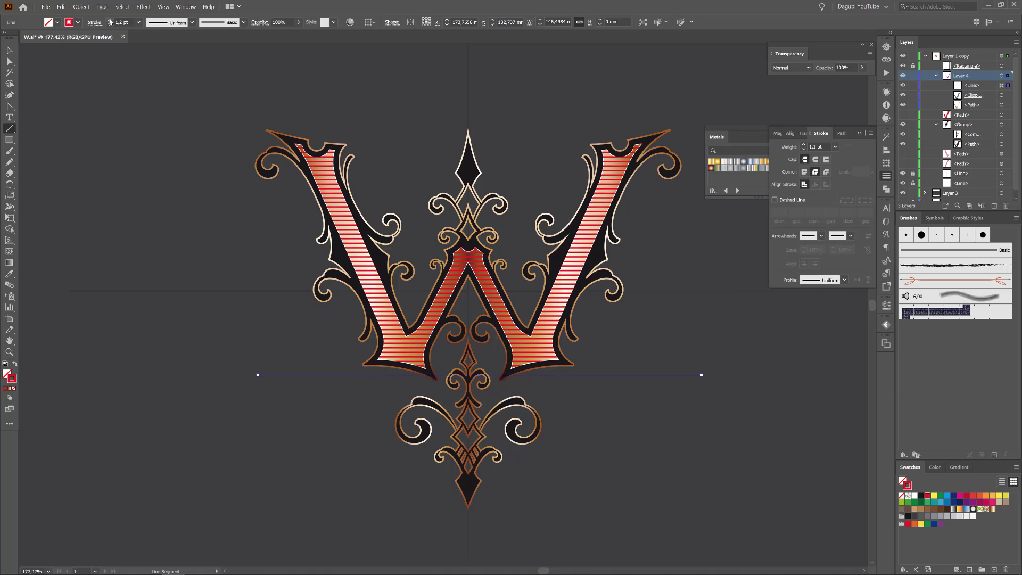
left_click(914, 496)
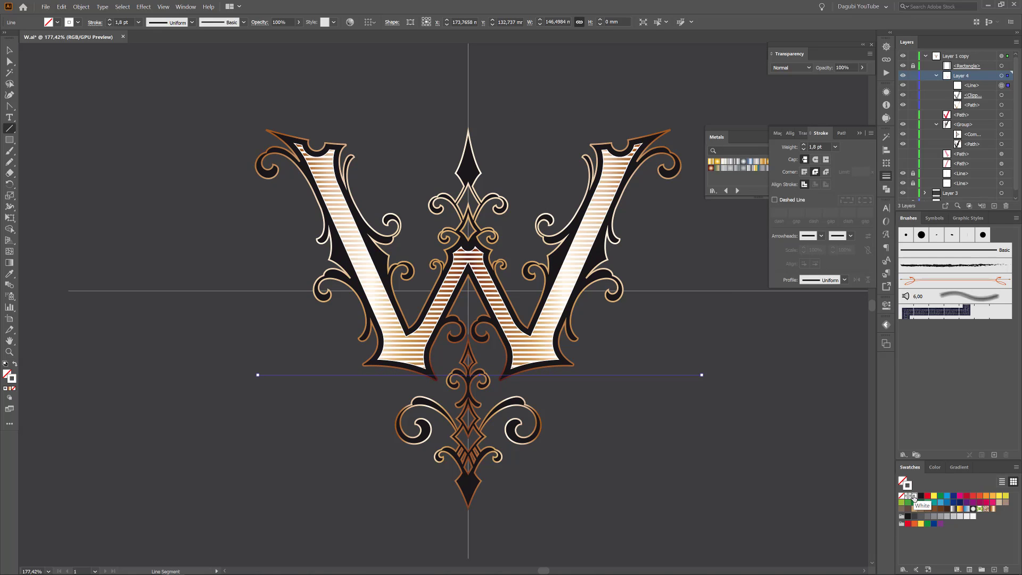
left_click(1001, 105)
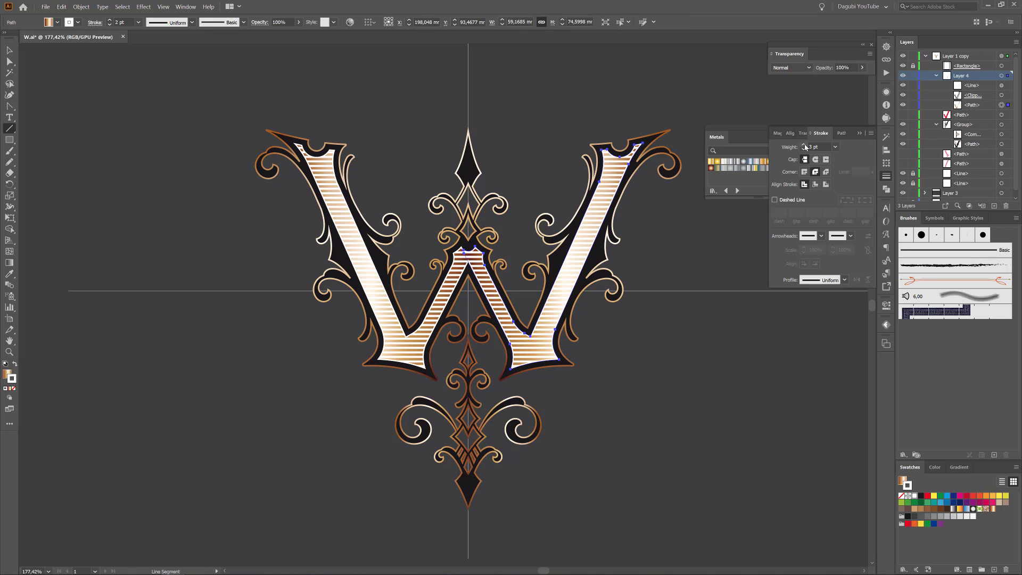
Change the background rectangle's fill to a lighter grey
left_click(846, 454, "ctrl")
scroll(579, 288, "up", 4)
mouse_move(580, 288)
left_mouse_down()
mouse_move(635, 312)
mouse_move(580, 306)
mouse_move(575, 284)
left_mouse_up()
scroll(635, 312, "down", 3)
scroll(969, 160, "down", 1)
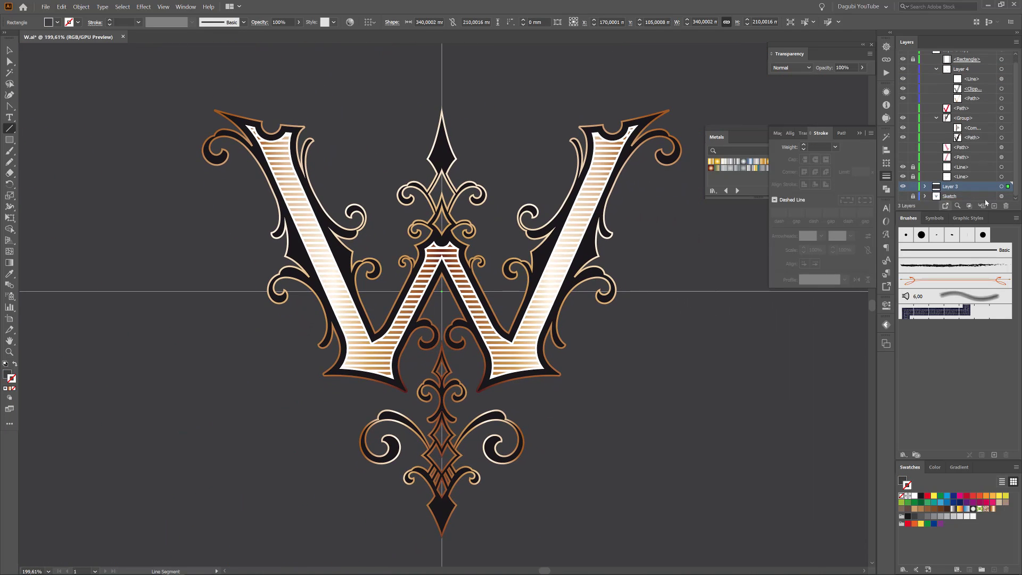
left_click(927, 517)
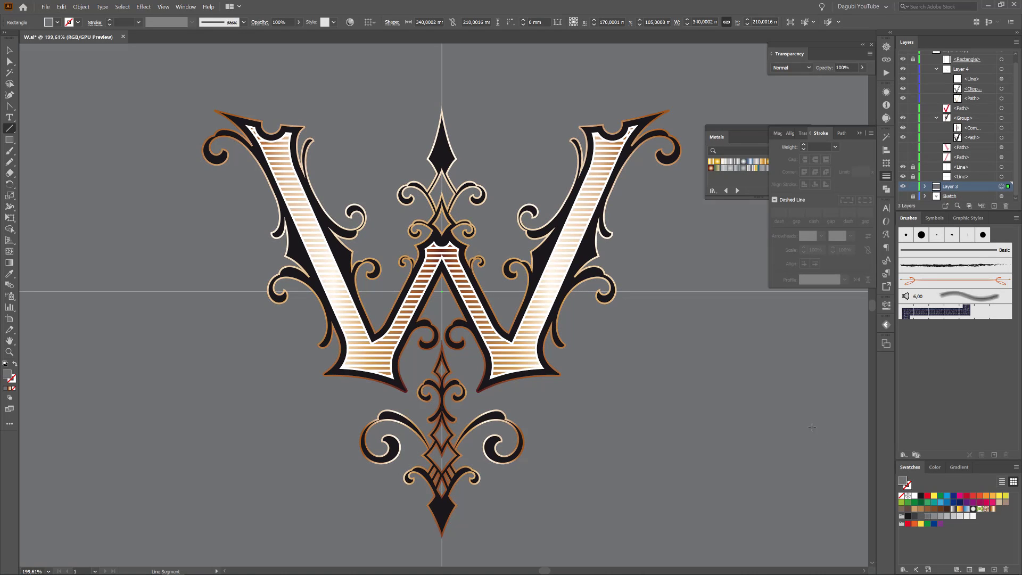
Recolour the white outline of the gradient-filled inlay path to red
left_click(1003, 99)
left_click(909, 486)
left_click(928, 496)
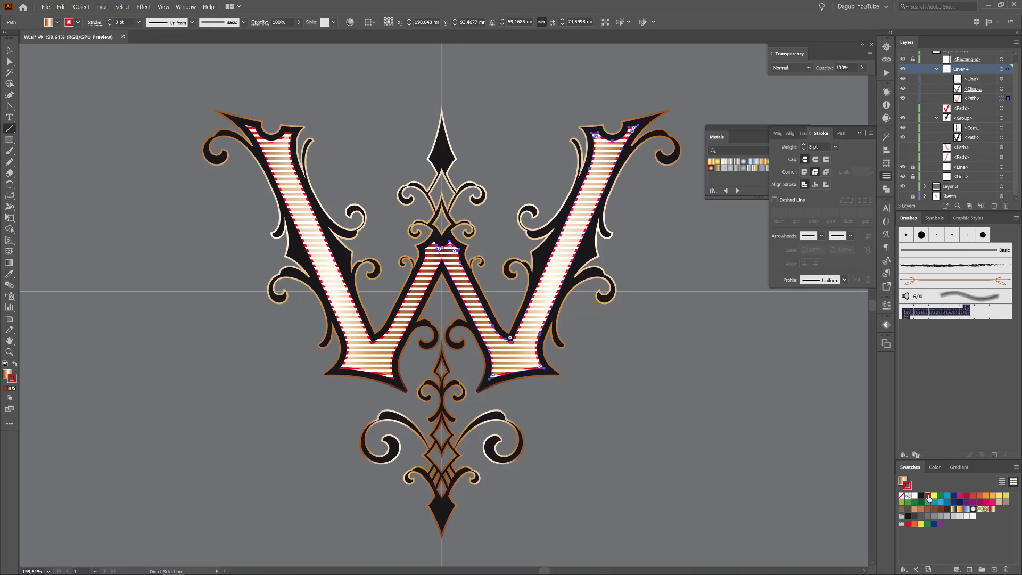
Duplicate the red-outlined inlay path above the stripes and remove the duplicate's fill
left_click_drag(571, 242, 730, 294)
mouse_move(987, 99)
left_mouse_down()
mouse_move(994, 206)
mouse_move(985, 75)
left_mouse_up()
left_click(902, 480)
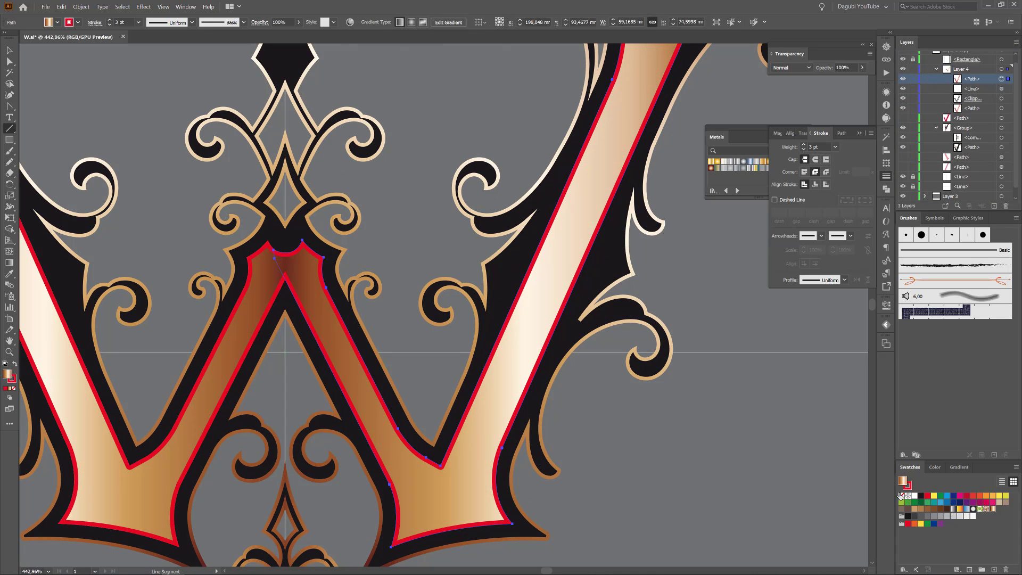
left_click(902, 495)
key("ctrl+0")
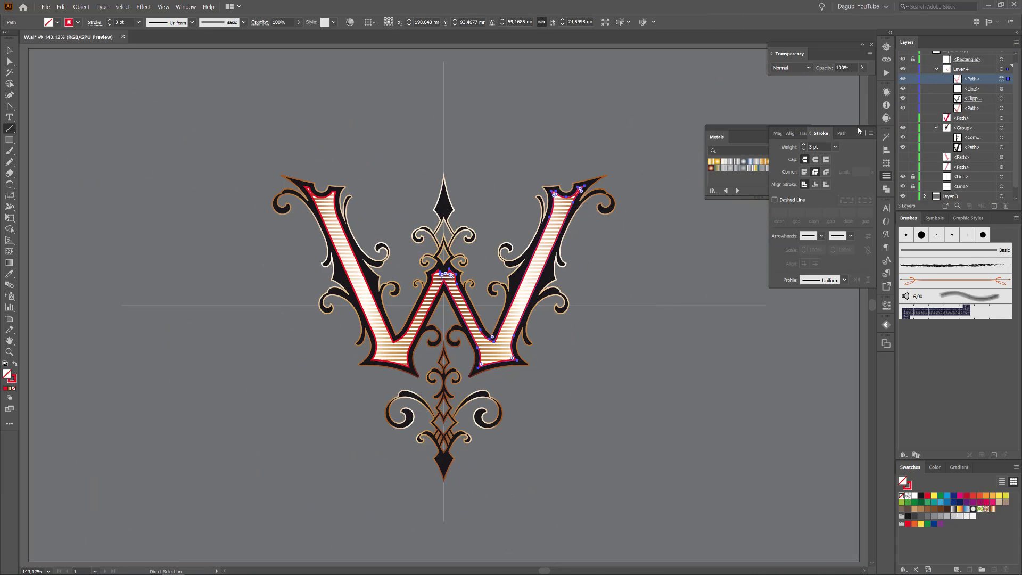
Fill the background rectangle with a radial gradient running from dark grey at the centre to near-black at the edges
left_click(1002, 196)
left_click(962, 467)
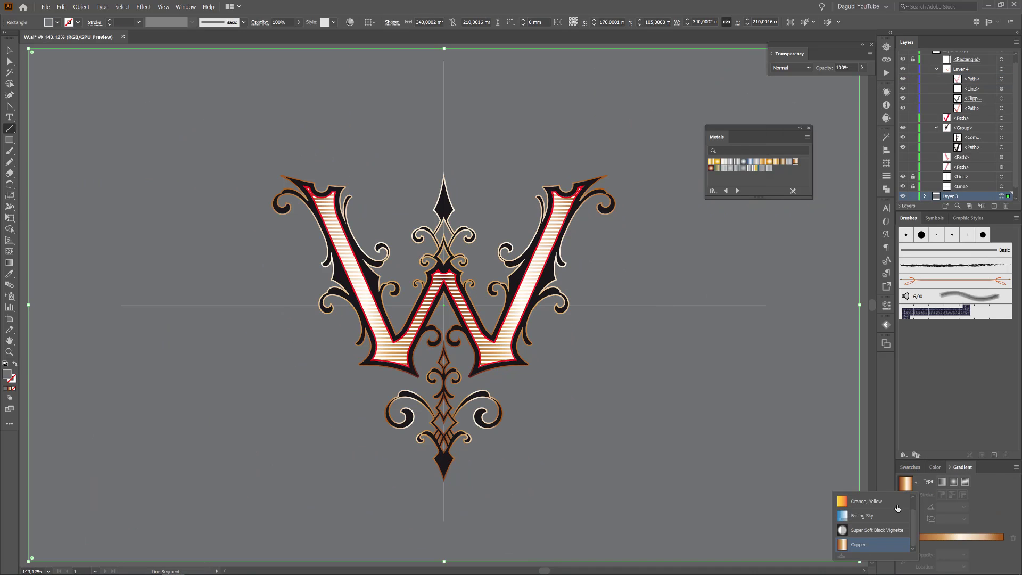
key("period")
left_click(905, 506)
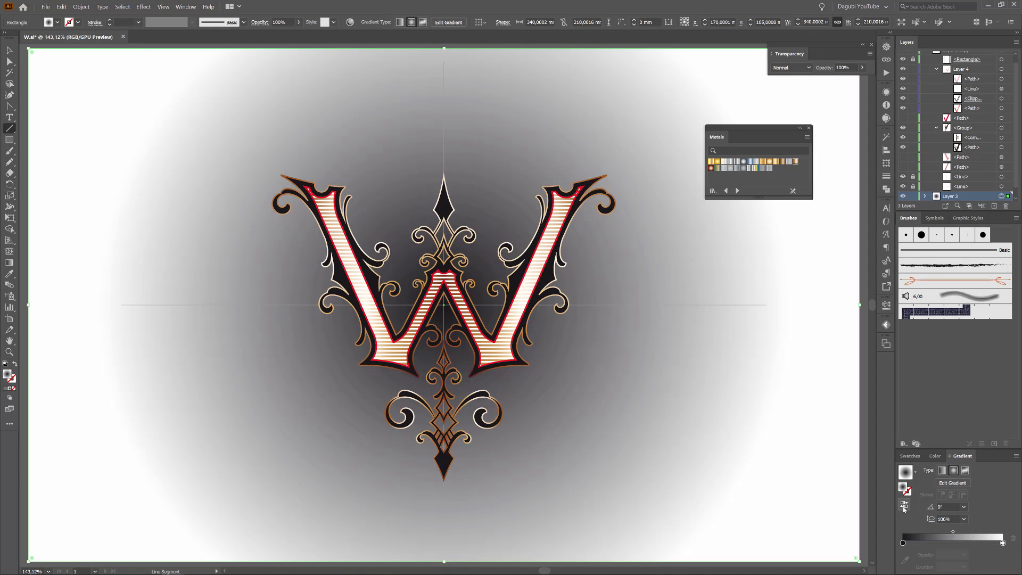
left_click(905, 506)
left_click_drag(965, 543, 902, 543)
Hide the two locked centre guide lines and close the Metals swatch library
scroll(937, 144, "down", 1)
left_click(903, 174)
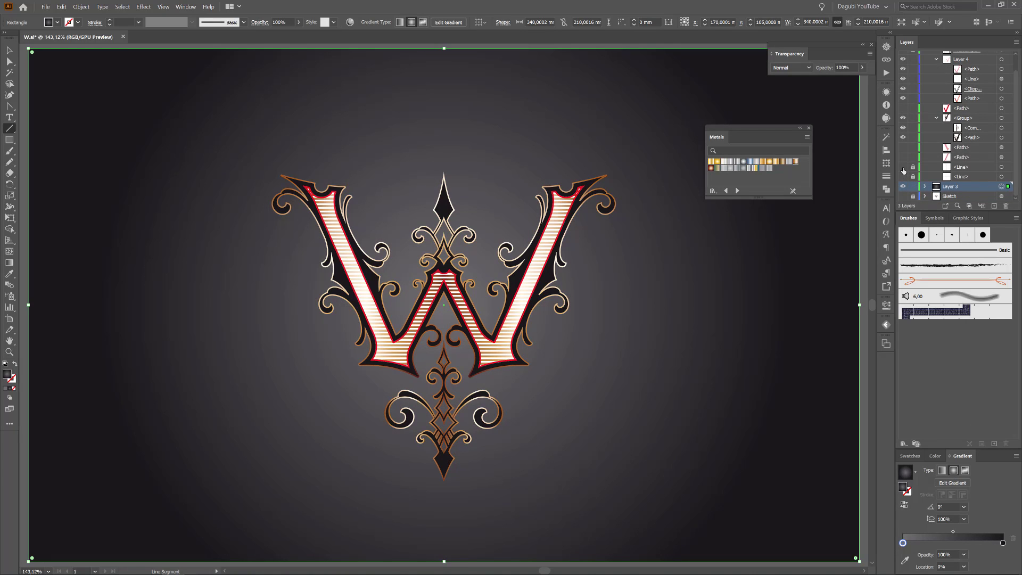
left_click(810, 129)
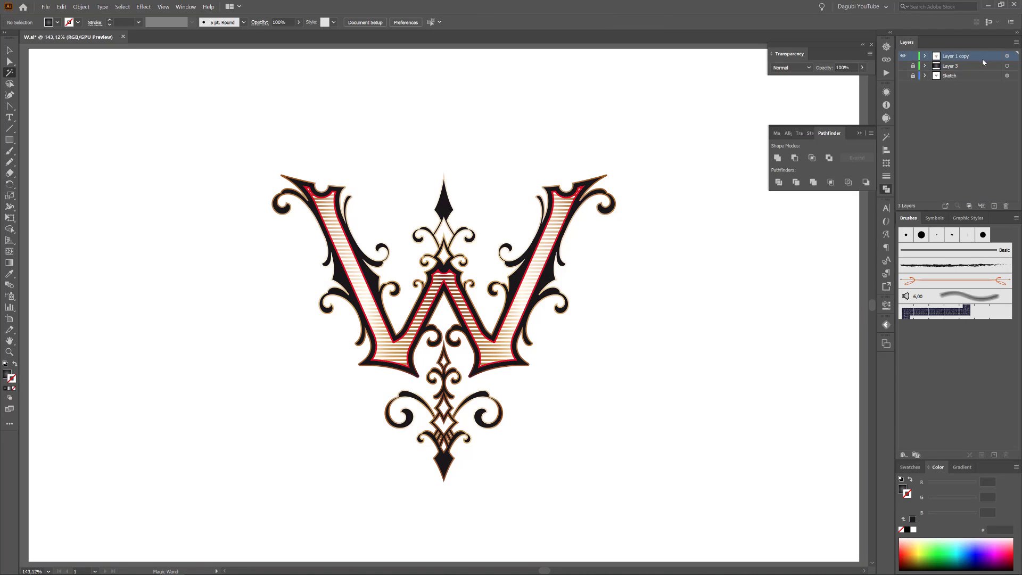
Duplicate the finished letter layer and rename the lower of the two copies to Backup
left_click(995, 207)
double_click(952, 66)
type("Back")
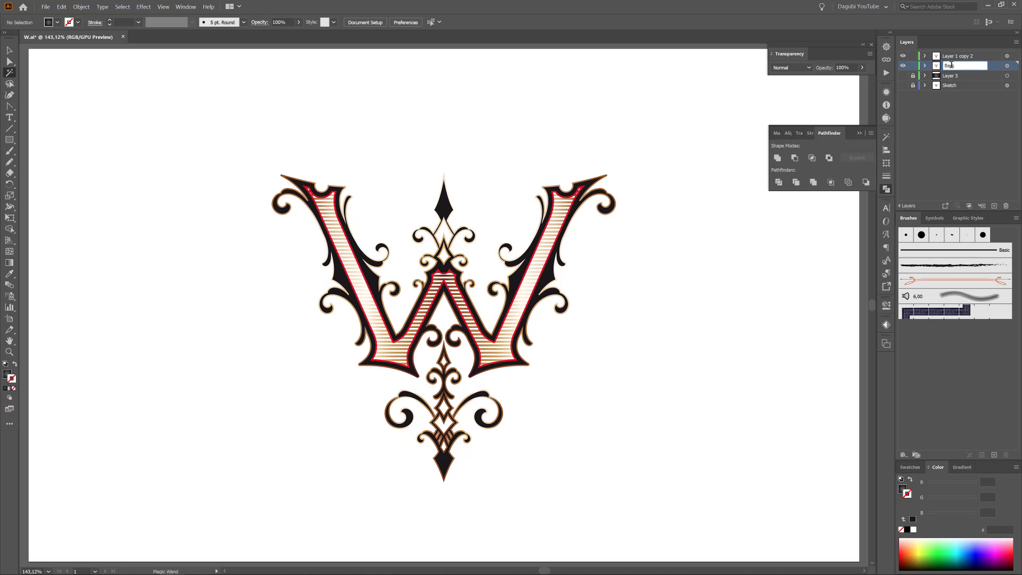
type("up")
key("Return")
Remove the strokes from all artwork in the duplicated letter layer
left_click(924, 56)
left_click(1007, 56)
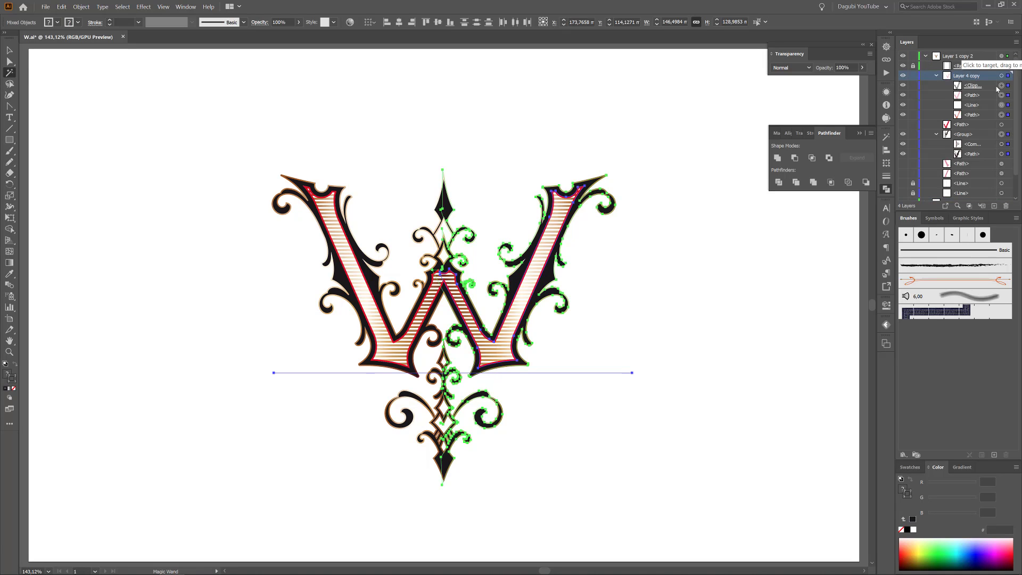
left_click(900, 531)
left_click(782, 325)
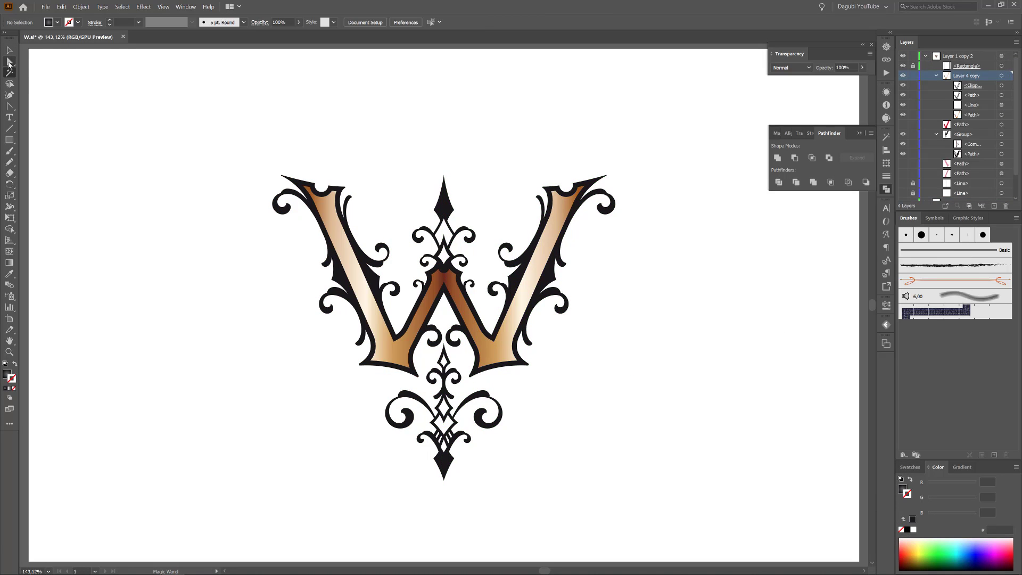
Replace the inlay path's gradient fill with a flat yellow-orange
left_click_drag(9, 62, 45, 73)
left_click(557, 233)
left_click(902, 493)
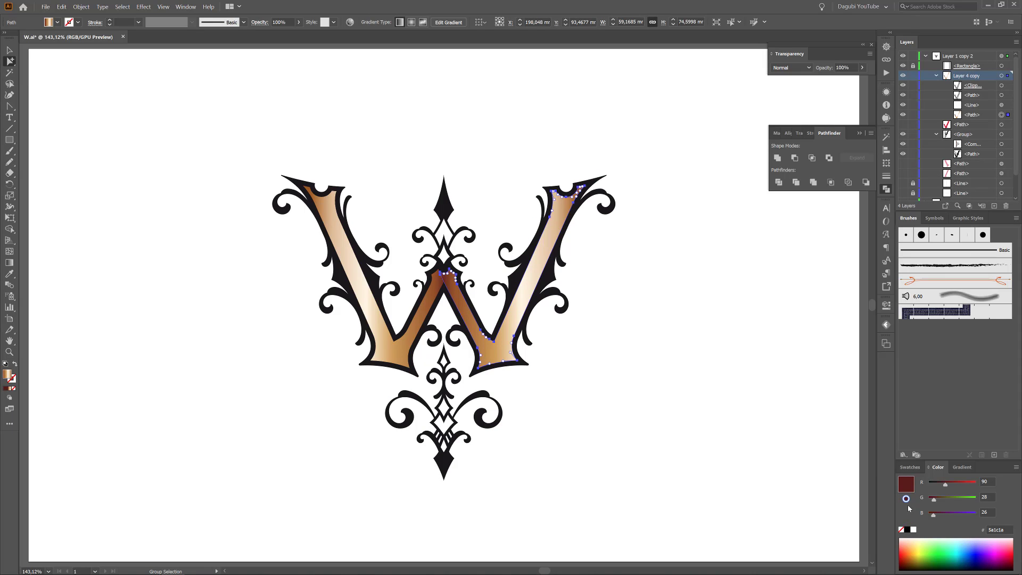
left_click(901, 531)
left_click(907, 557)
left_click(909, 556)
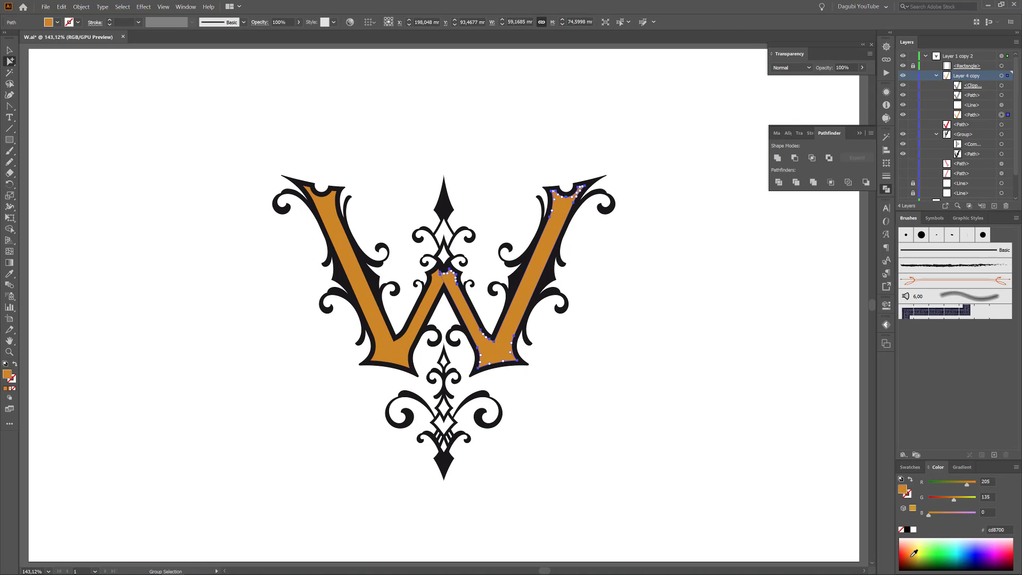
left_click(911, 552)
Unlock all locked objects in the duplicated letter layer
key("ctrl+a")
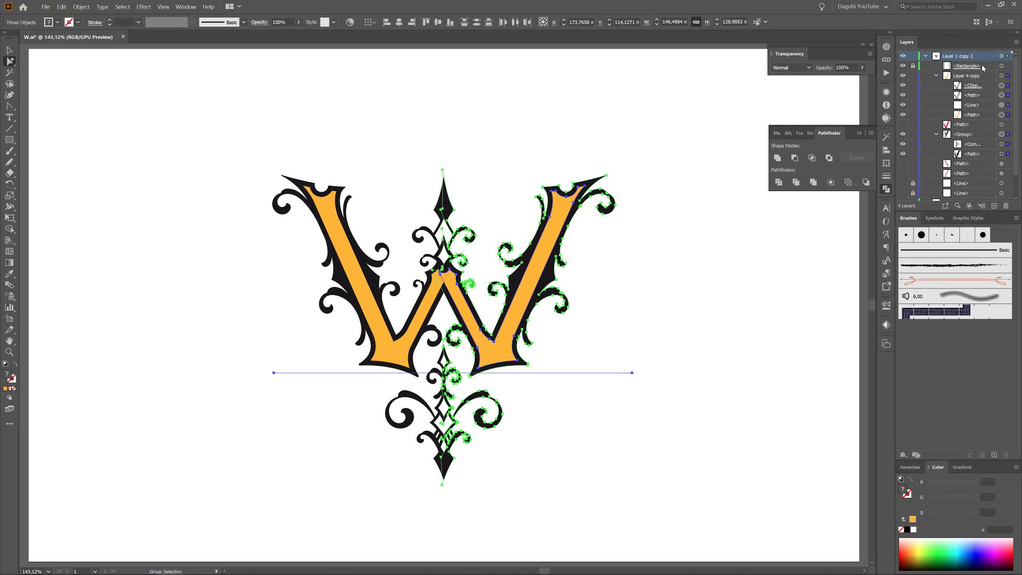
left_click(61, 7)
left_click(91, 71)
Expand the mirrored layer's appearance into real paths and apply Pathfinder Merge to all of its shapes
left_click(1001, 57)
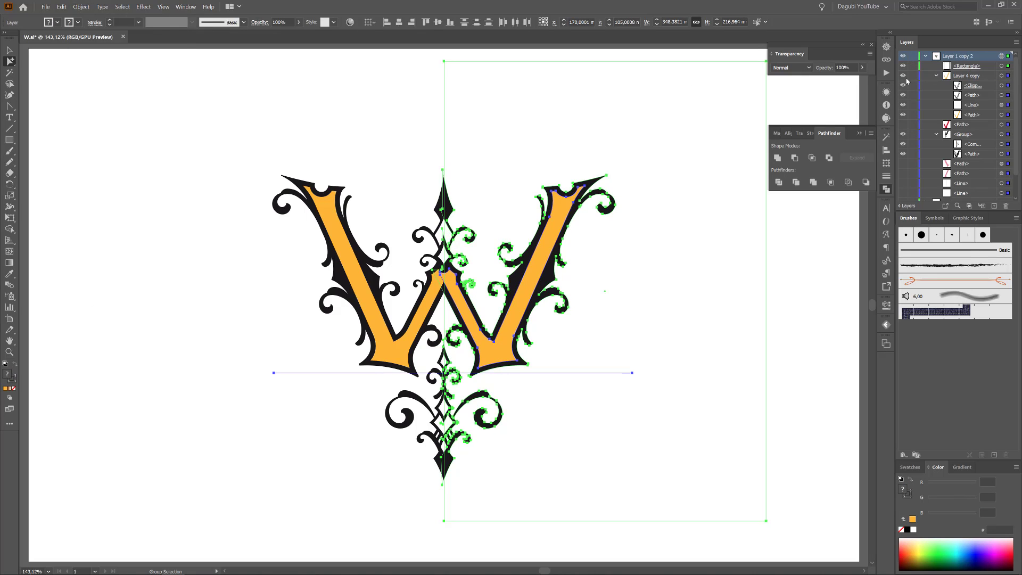
left_click(61, 7)
left_click(90, 107)
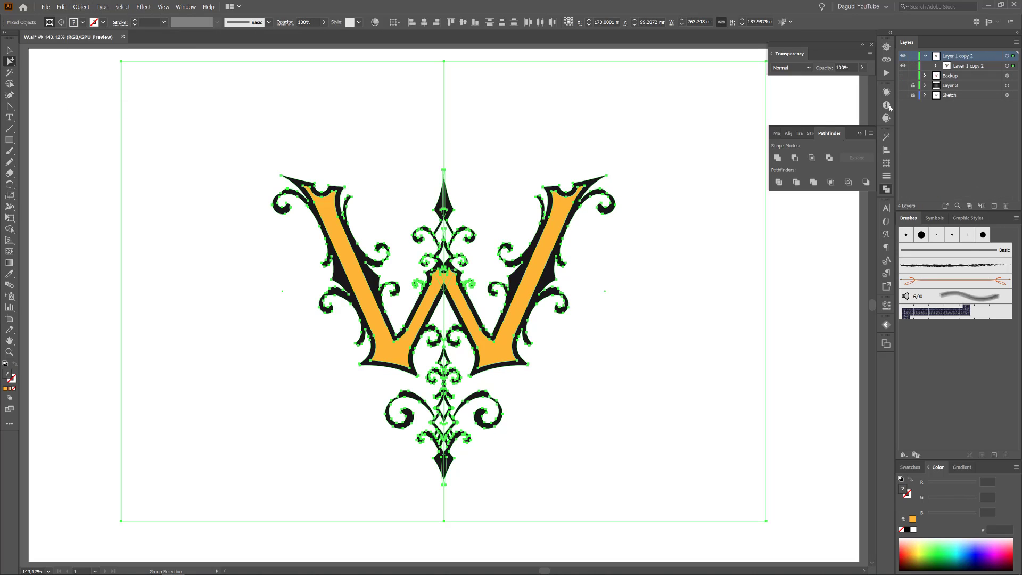
left_click(1006, 56)
left_click(813, 182)
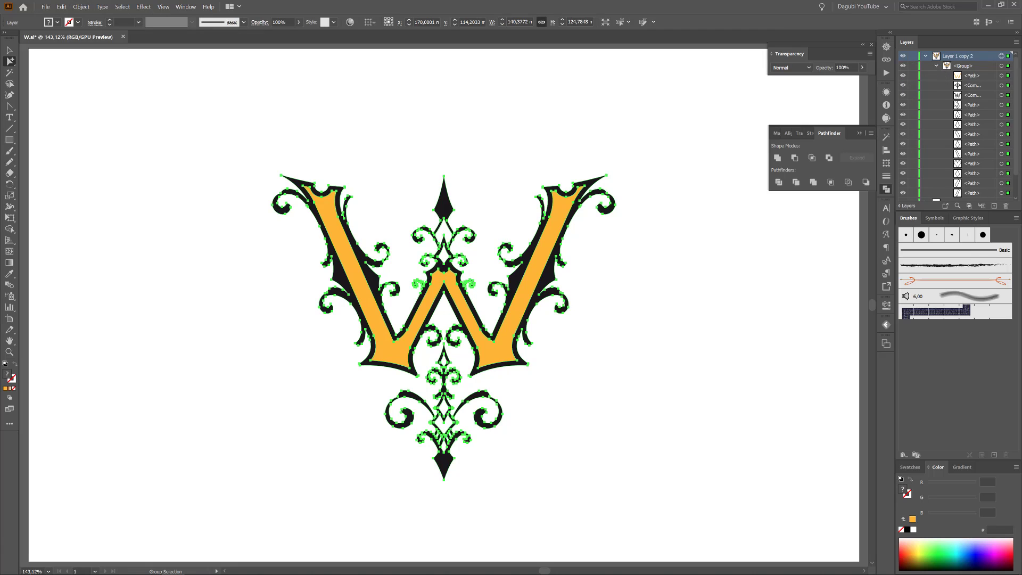
Select everything except the black and orange shapes by inverting a Magic Wand selection, and cut the leftover unfilled paths
left_click(10, 72)
left_click(362, 167)
left_click(444, 203)
left_click(557, 222, "shift")
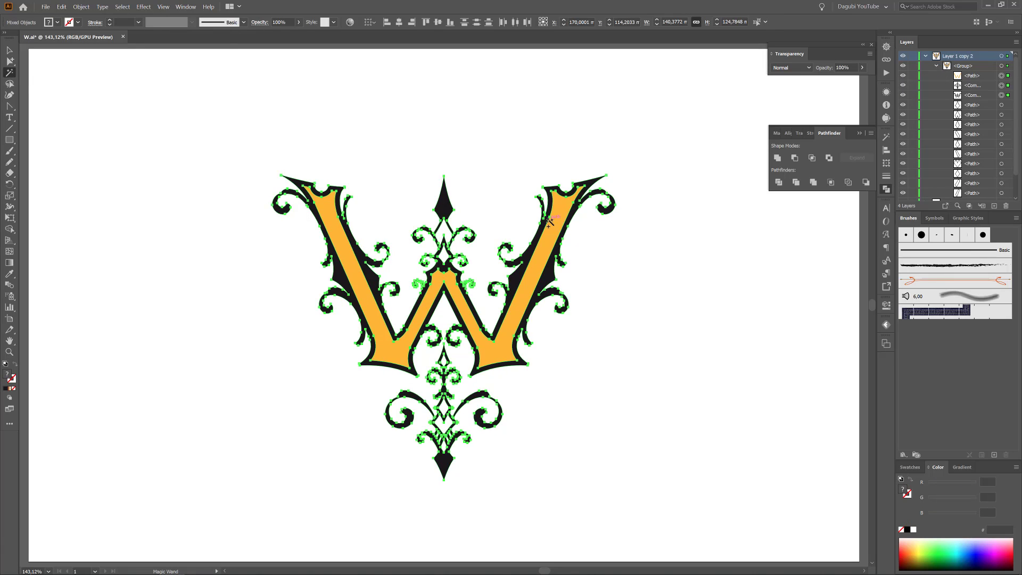
left_click(118, 7)
left_click(133, 53)
left_click(62, 6)
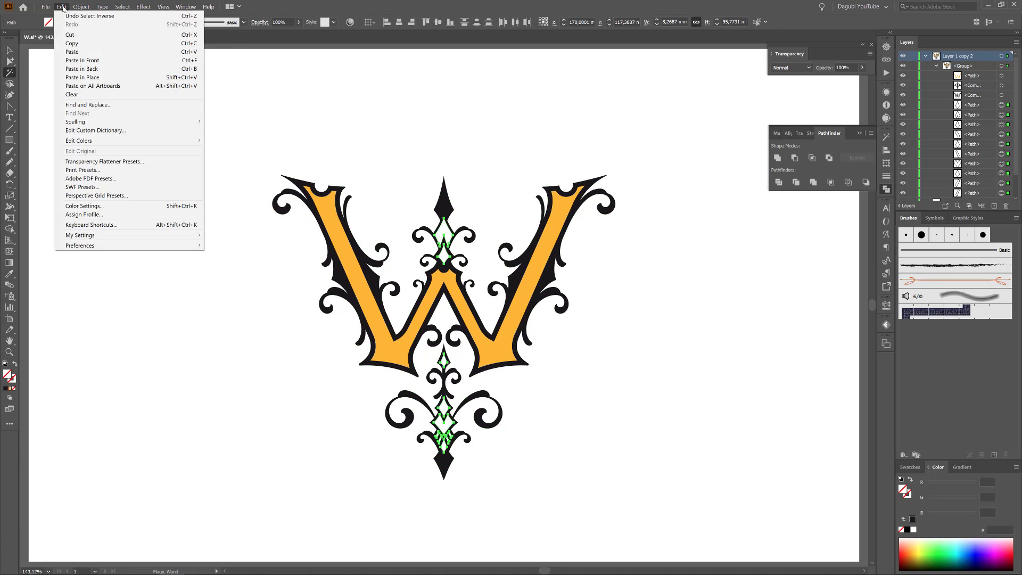
left_click(68, 35)
Identify the merged inlay path by toggling the shapes' visibility and fill it with a copper gradient
left_click(903, 94)
left_click(903, 95)
left_click(903, 75)
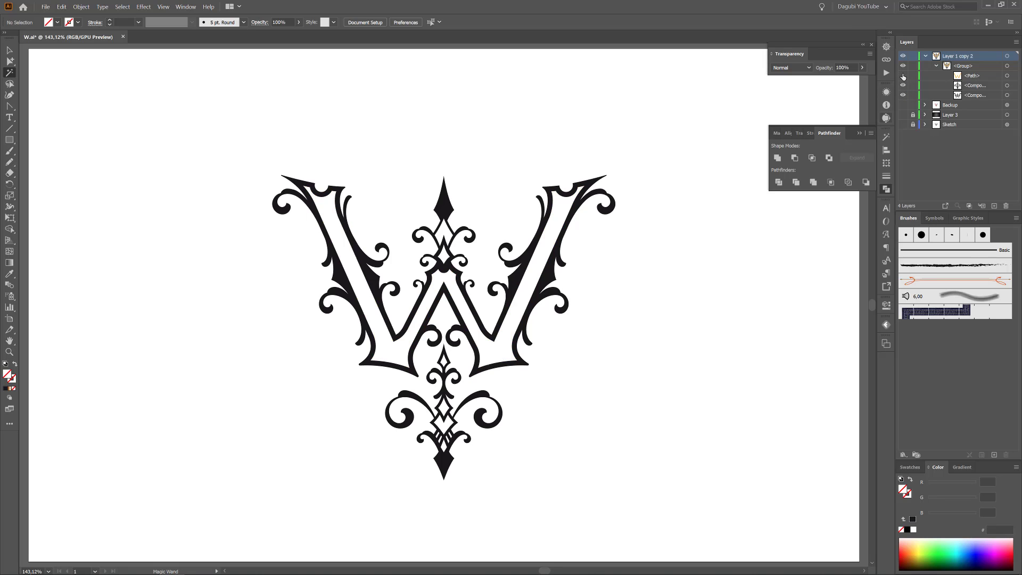
left_click(903, 76)
left_click(1007, 76)
left_click(909, 467)
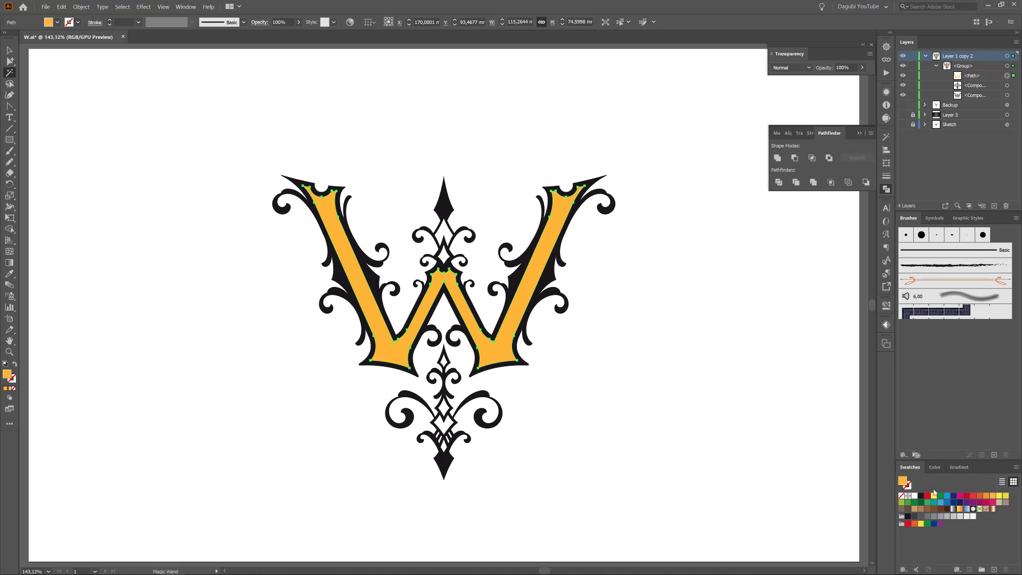
left_click(953, 509)
Give the inlay path a pink outline with a weight of 2 pt
left_click(907, 486)
left_click(967, 496)
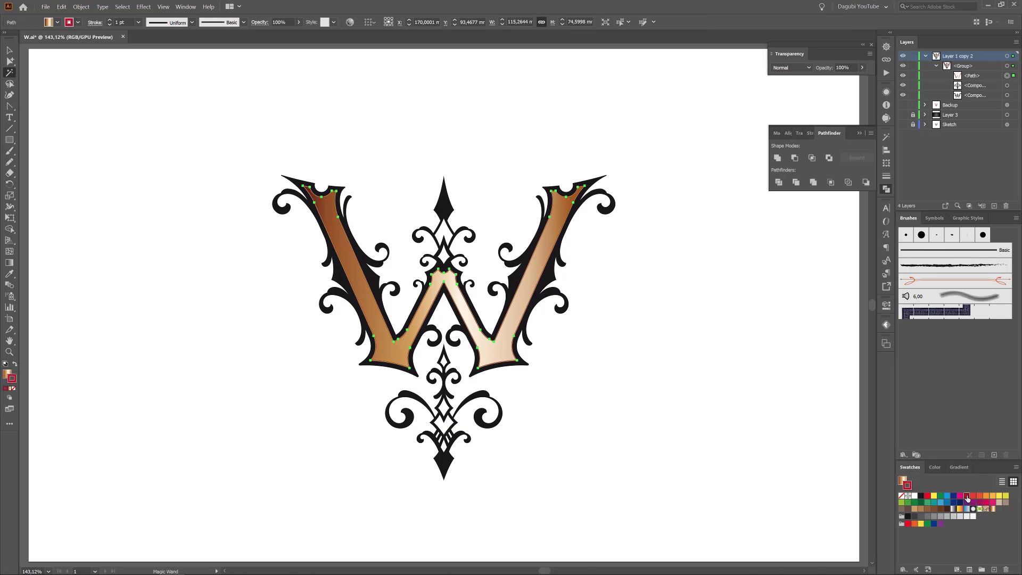
left_click(887, 177)
left_click(804, 145)
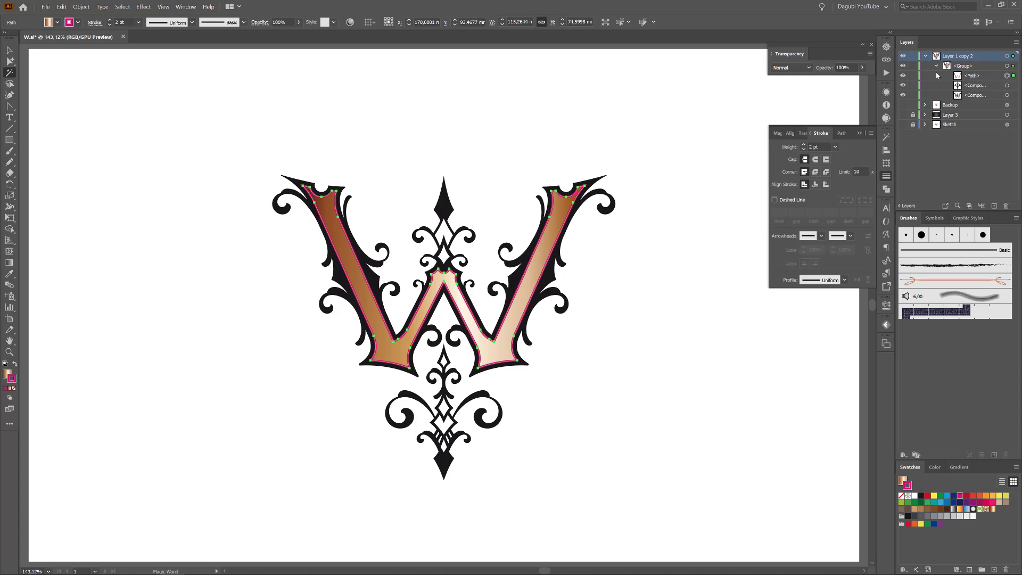
Duplicate the inlay path and collect both copies in a new sublayer, leaving nothing selected
left_click(975, 76)
left_click(992, 85, "shift")
left_click(1016, 42)
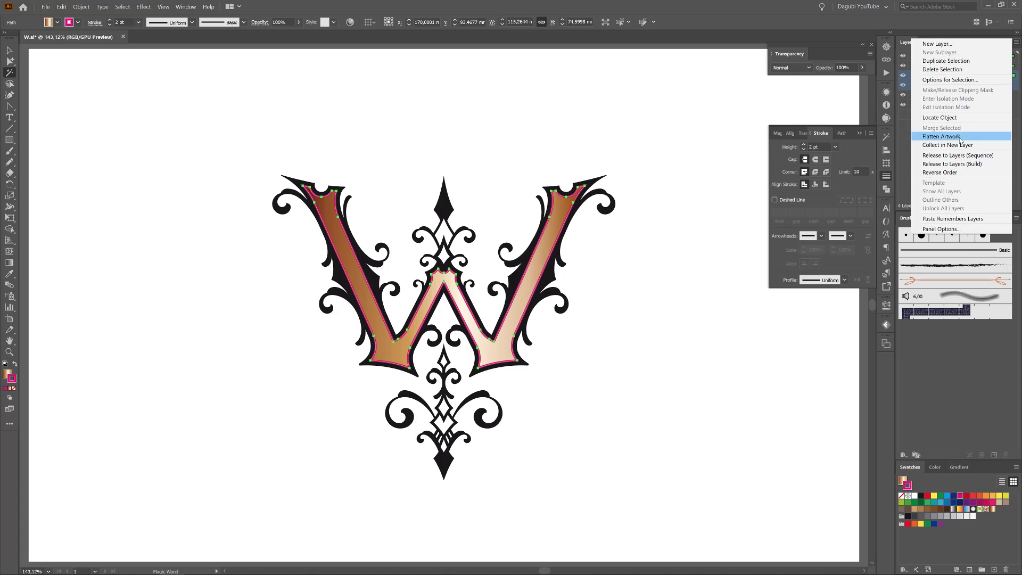
left_click(953, 134)
left_click(122, 6)
left_click(149, 37)
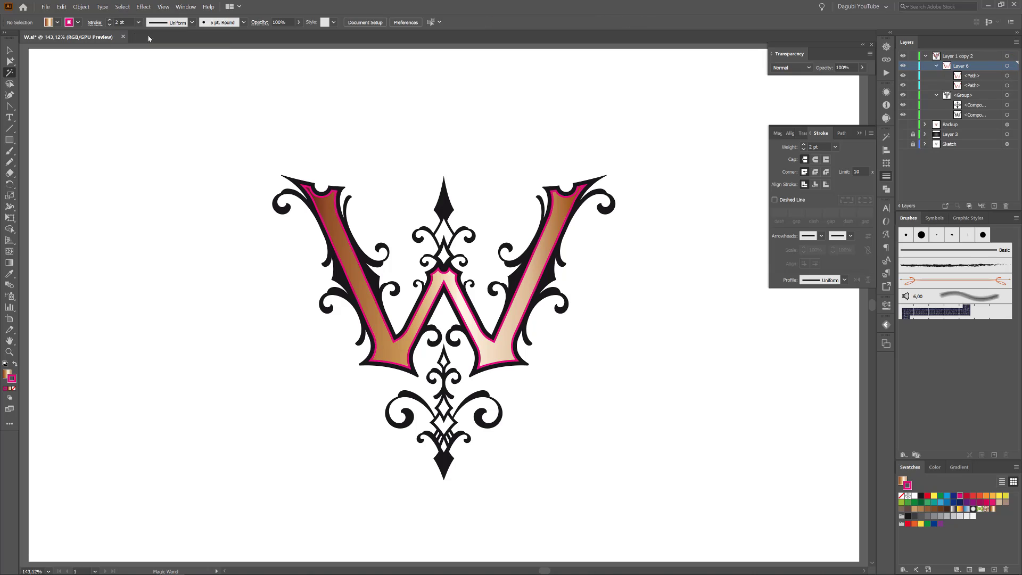
Turn the upper inlay copy into the sublayer's clipping mask and duplicate the gradient-filled path above it
left_click(969, 206)
left_click(986, 86)
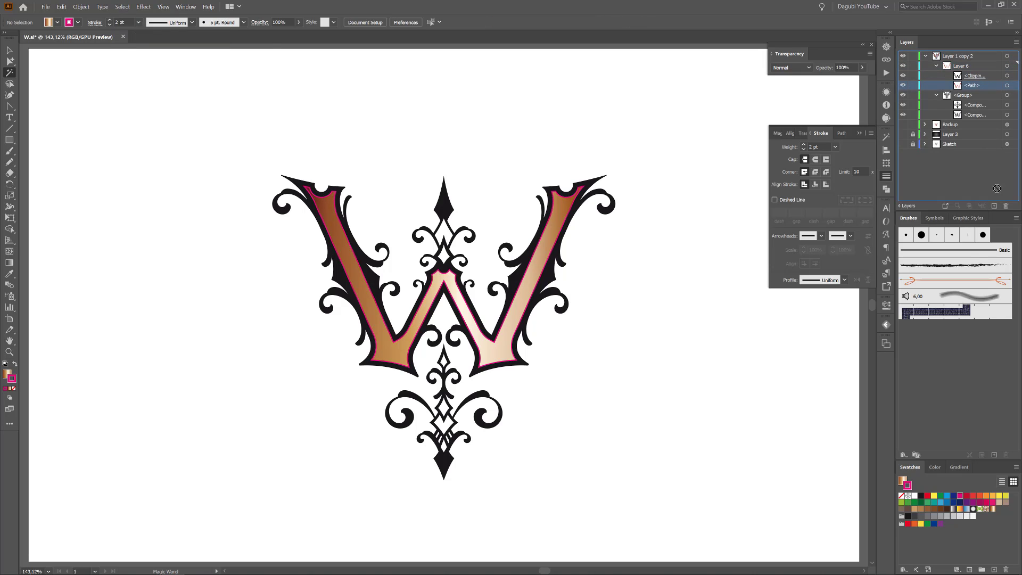
left_click_drag(986, 87, 992, 72)
Draw a white horizontal line about 193 mm long across the letter's feet and add a Transform effect with 70 copies moved -1.6 mm vertically
key("backslash")
left_click_drag(216, 361, 687, 360)
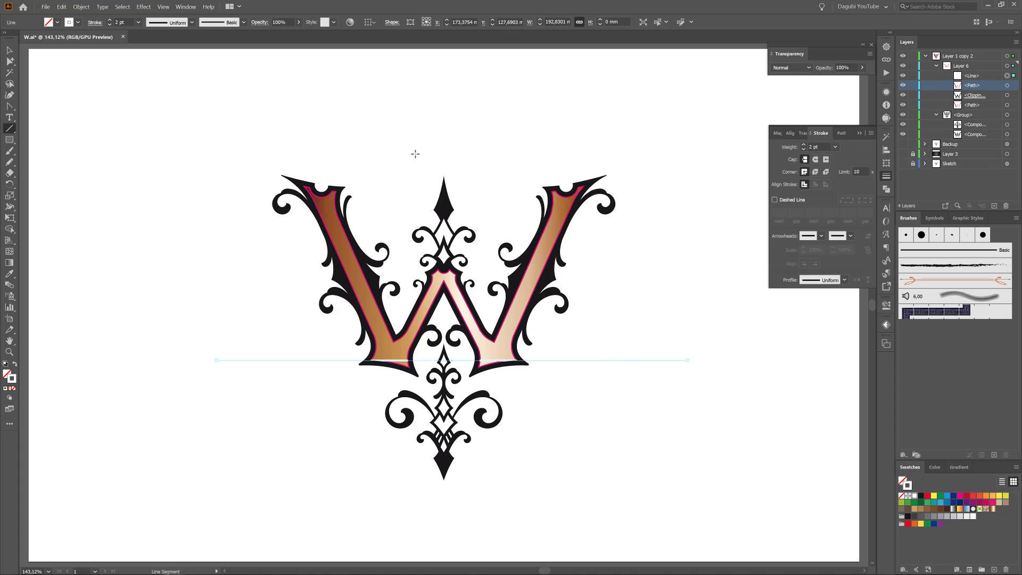
left_click(143, 7)
mouse_move(170, 88)
left_click(288, 115)
left_click(840, 355)
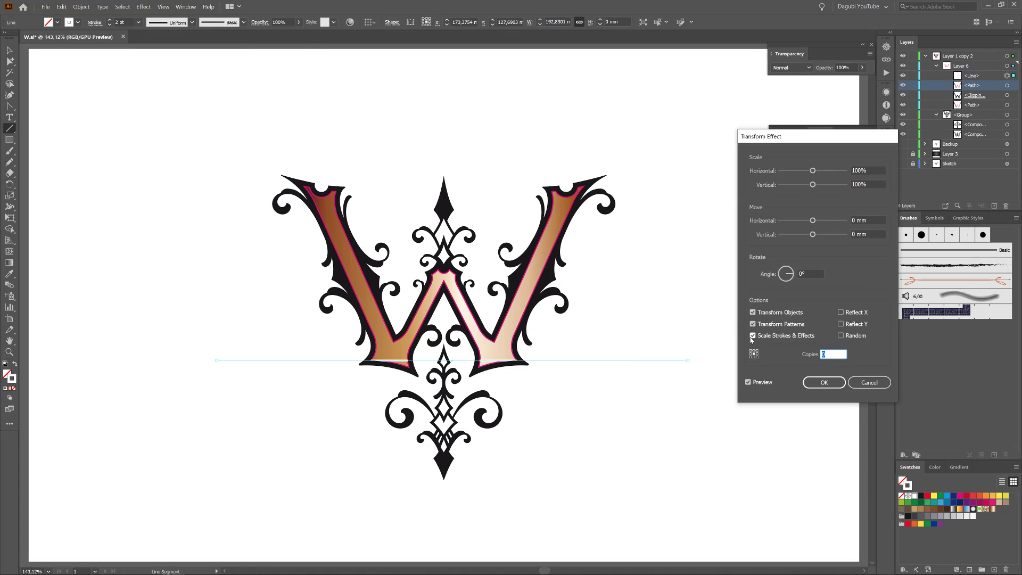
left_click_drag(814, 233, 813, 235)
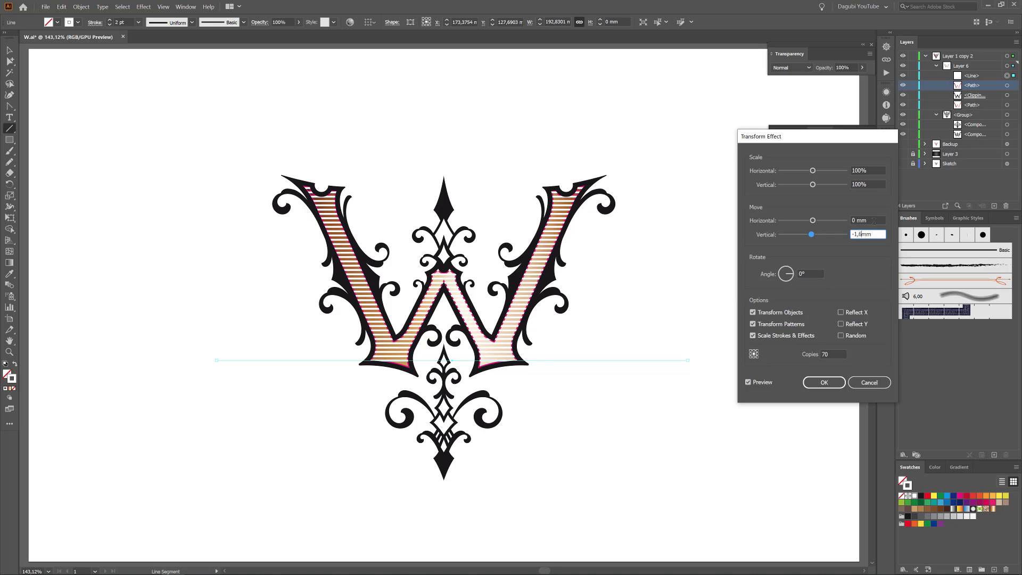
key("Return")
Nudge the striped line down by about 4.6 mm so the stripes cover the bottom of the inlay
key("Down")
key("Down")
key("Down")
key("Down")
key("Down")
key("Down")
key("Down")
key("Down")
key("Down")
key("Down")
key("Down")
key("Down")
key("Down")
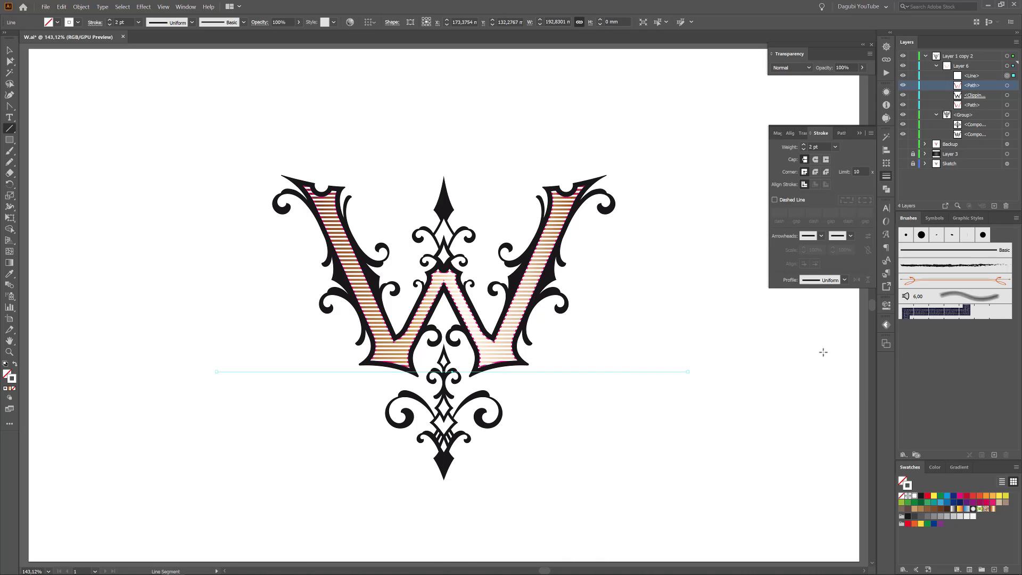
Move the duplicate inlay path above the stripes and remove its fill
left_click_drag(972, 85, 977, 72)
left_click(1007, 76)
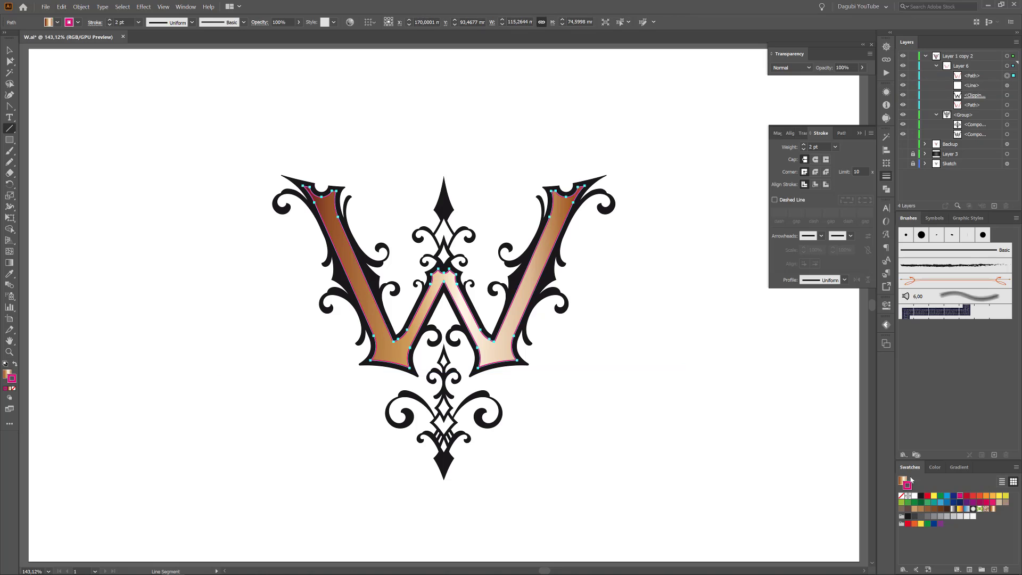
left_click(901, 496)
Recolour the outlines of both the upper and lower inlay paths to red
left_click(1006, 104, "shift")
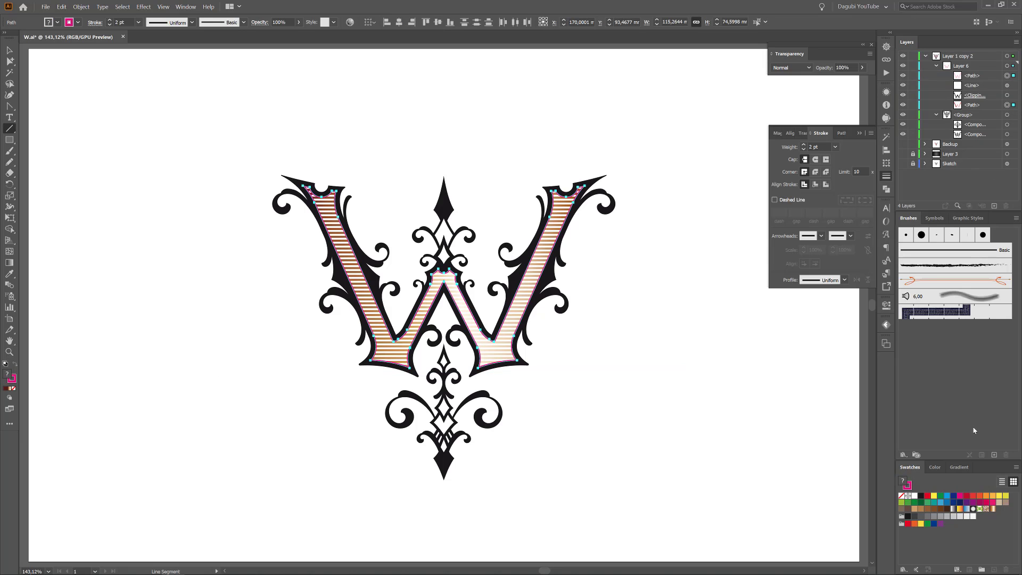
left_click(907, 523)
Give the black letter and ornament shapes a 1 pt copper gradient stroke aligned to the outside
left_click_drag(530, 283, 554, 336)
left_click(1007, 135)
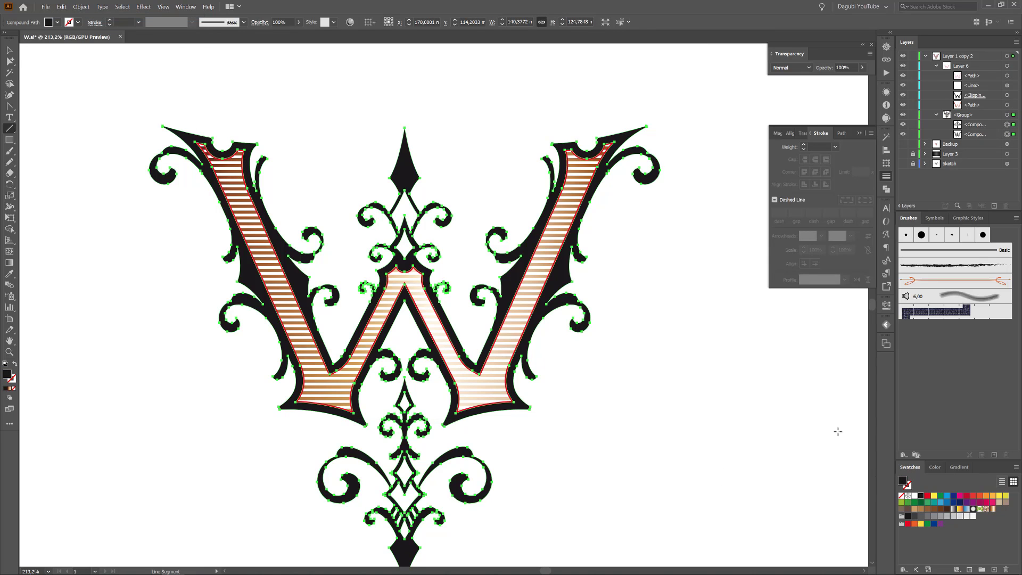
left_click(993, 510)
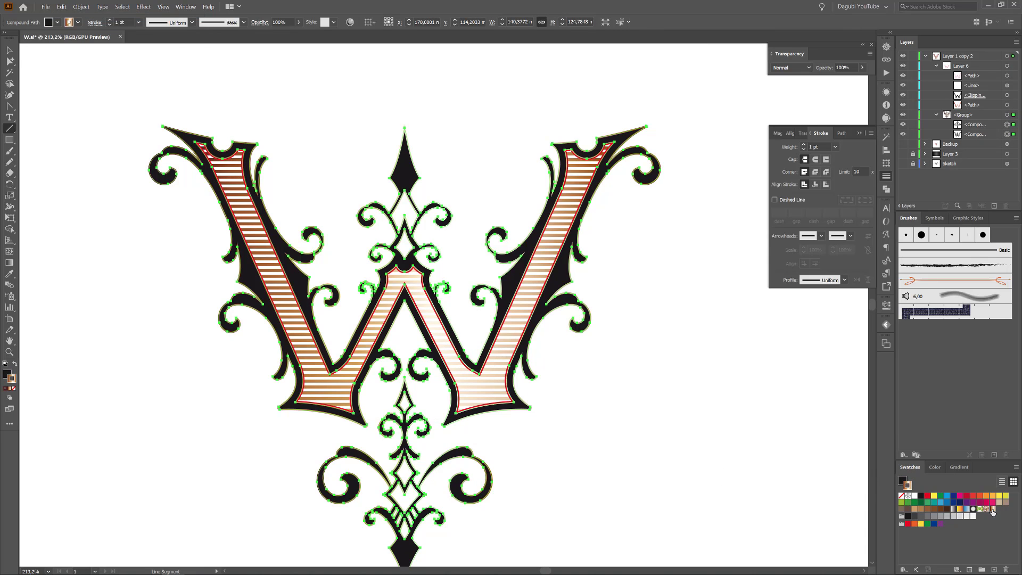
left_click(826, 184)
Try round corner joins on the copper outline and go back to mitre joins
left_click_drag(645, 114, 726, 215)
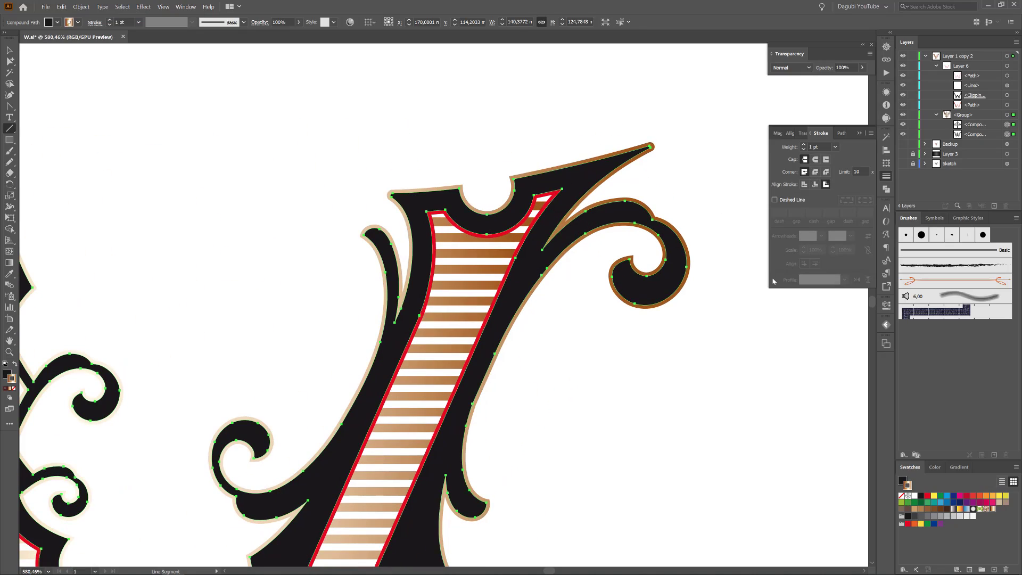
left_click(815, 172)
left_click(804, 172)
Inspect the copper outline along the letter and show the dark vignette background layer
left_click_drag(129, 451, 568, 323)
left_click_drag(132, 356, 600, 298)
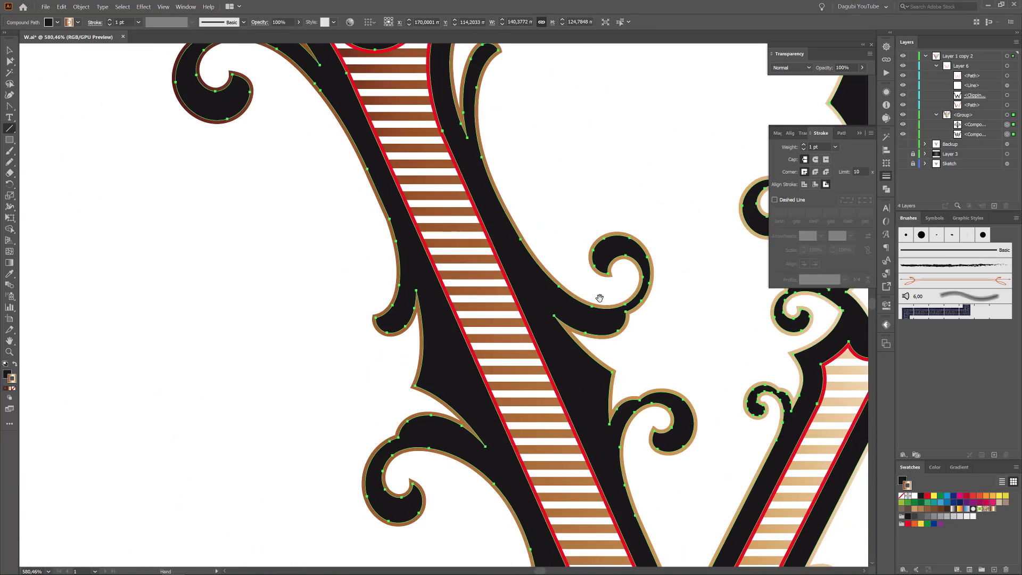
key("ctrl+0")
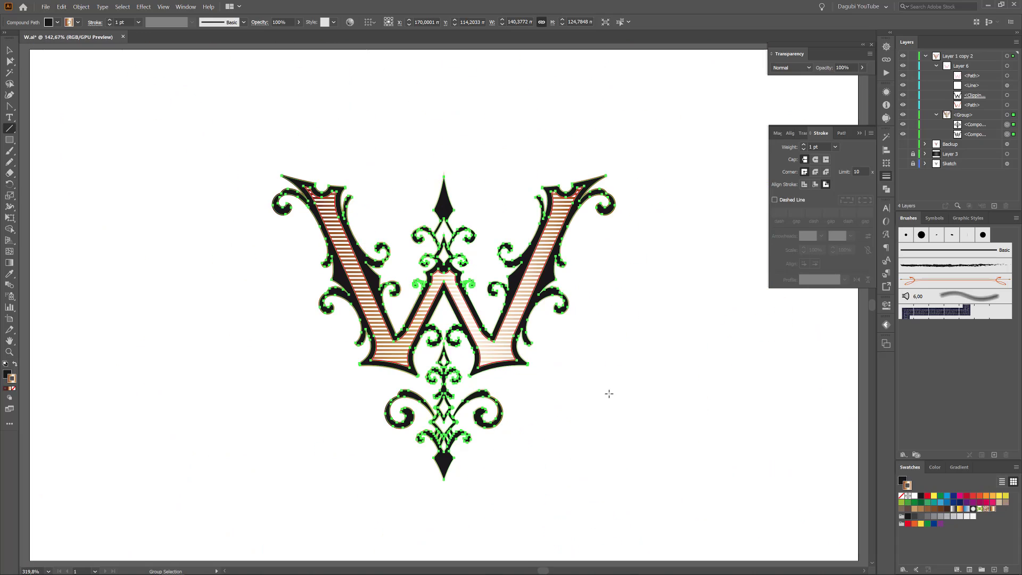
left_click(687, 321)
left_click(903, 154)
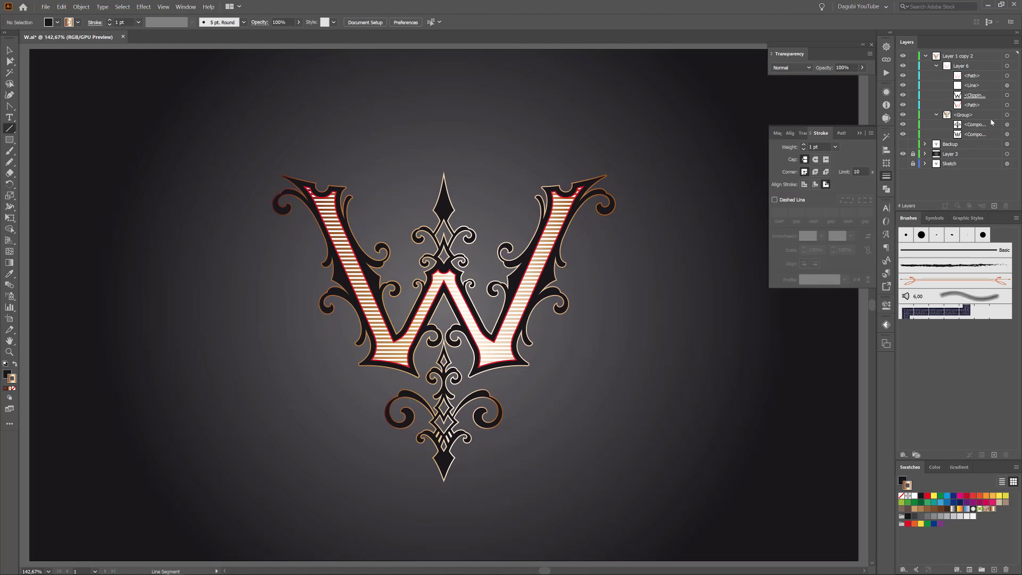
Set the copper stroke gradient of the black letter group to an angle of -45° and deselect it
left_click(1007, 115)
left_click(962, 467)
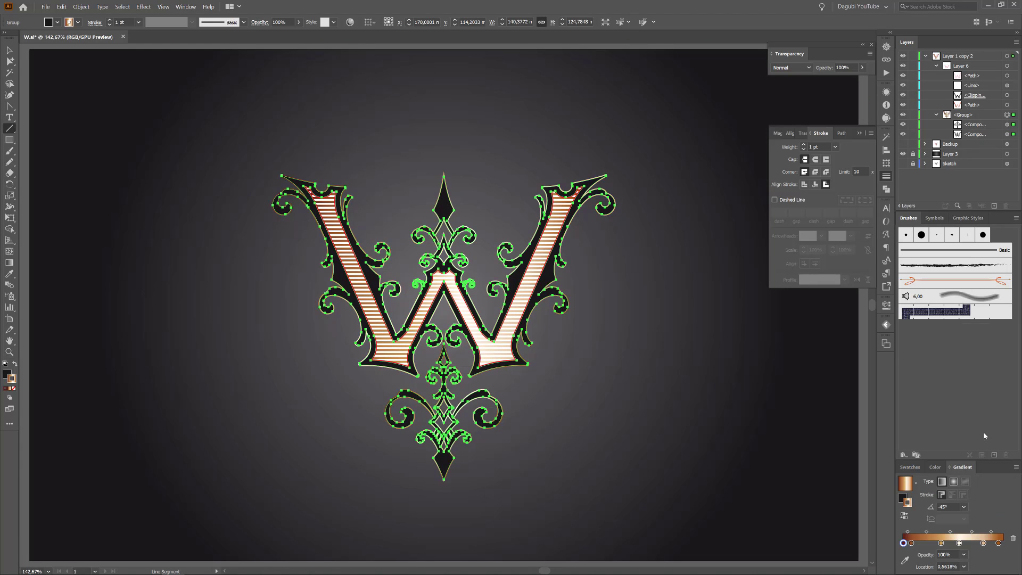
left_click(10, 50)
left_click(770, 357)
Check which path carries the inlay's gradient fill and duplicate it beneath the clipping path
left_click_drag(502, 355, 628, 313)
mouse_move(629, 313)
left_mouse_down()
mouse_move(689, 263)
mouse_move(669, 388)
left_mouse_up()
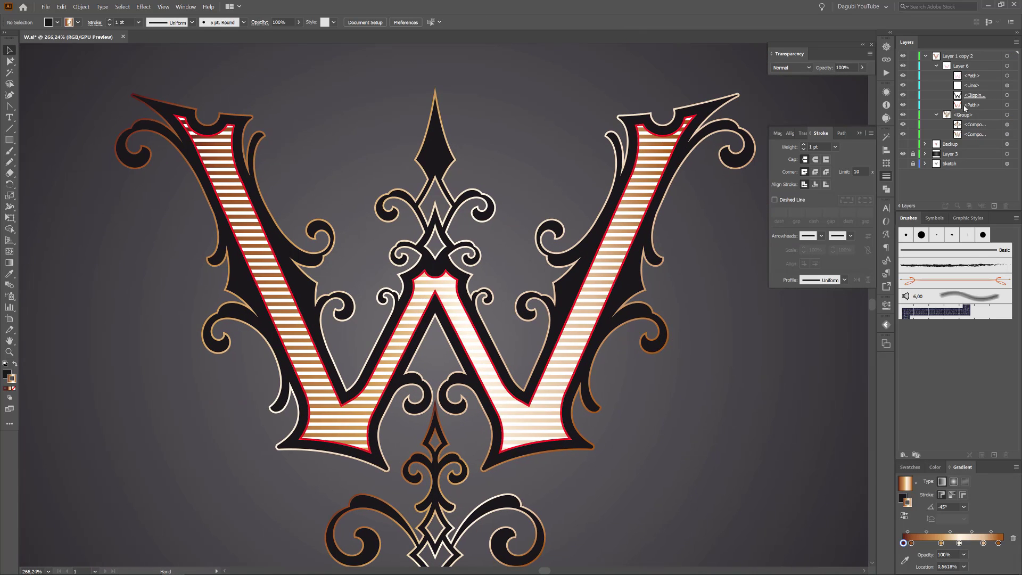
left_click(903, 106)
left_click(903, 106)
left_click_drag(976, 106, 994, 206)
Fill the lowest inlay copy with black, in place of its copper gradient
left_click(1007, 115)
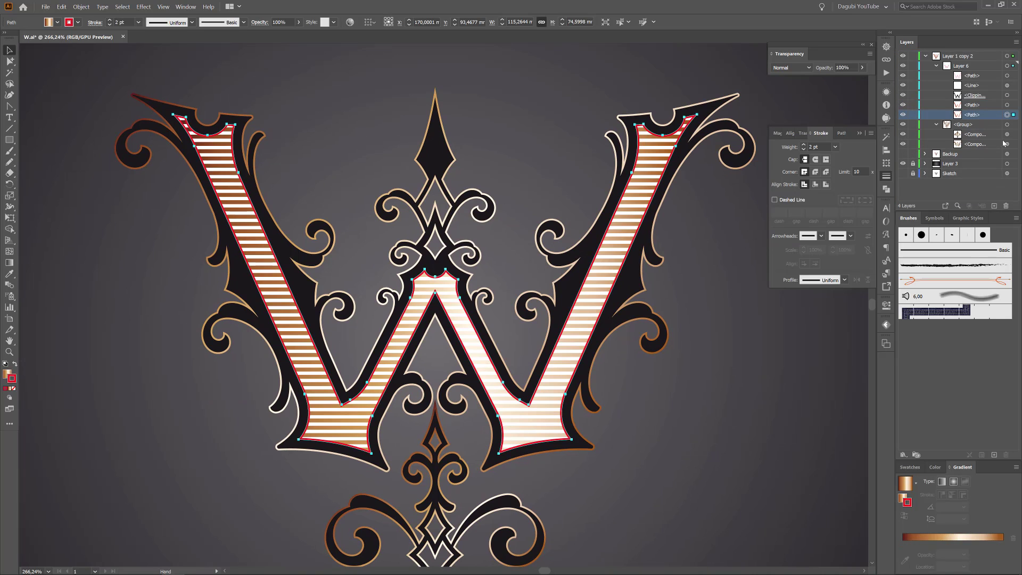
left_click(900, 502)
left_click(935, 457)
left_click(910, 457)
left_click(921, 485)
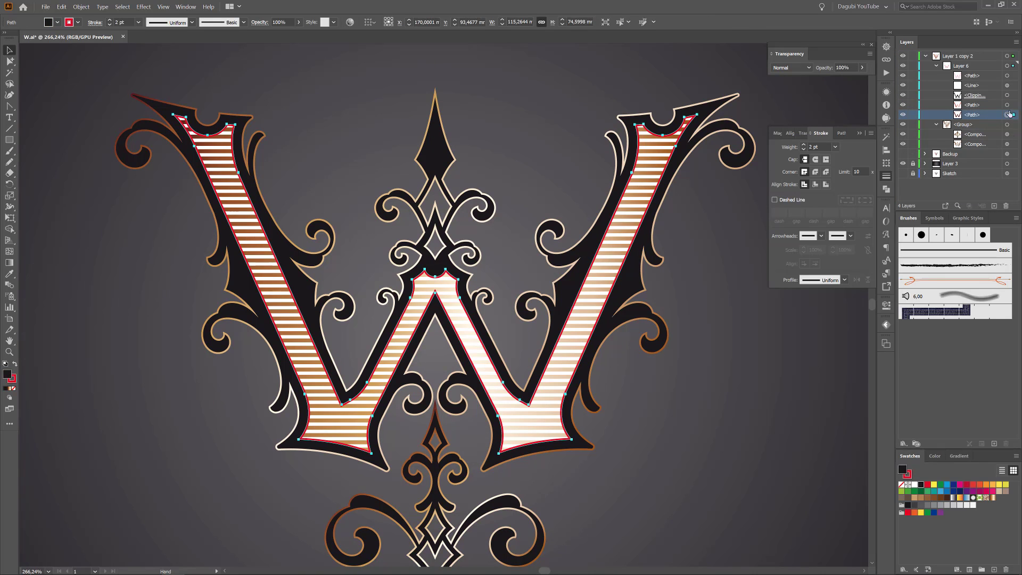
Nudge the gradient-filled inlay path sideways over the black copy, to an X position of 170.7057 mm
left_click(1008, 105)
key("Right")
left_click(1007, 115)
scroll(605, 262, "up", 5)
left_click(1007, 106)
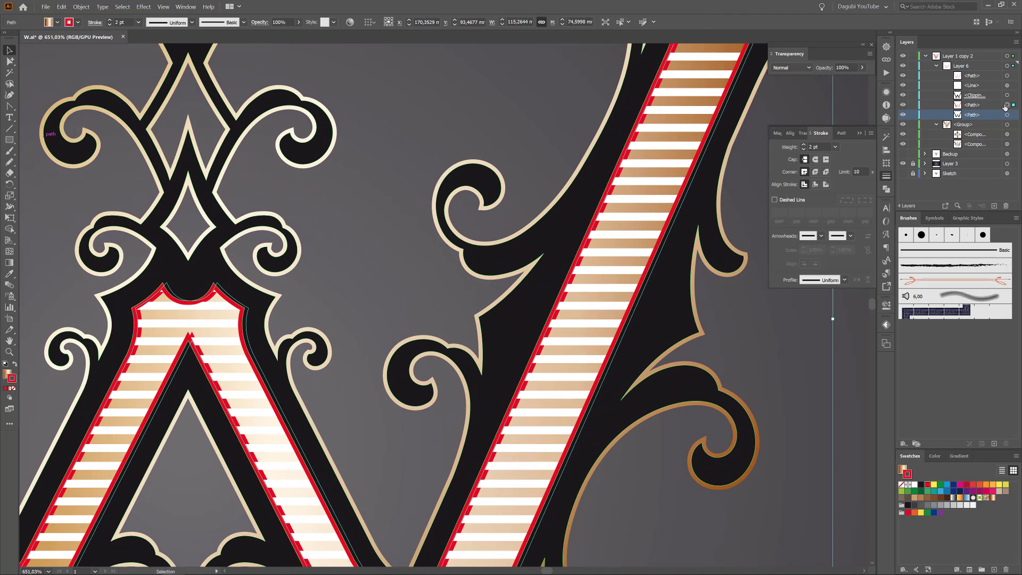
key("Right")
key("Right")
key("Right")
key("Right")
key("Left")
key("Left")
key("Left")
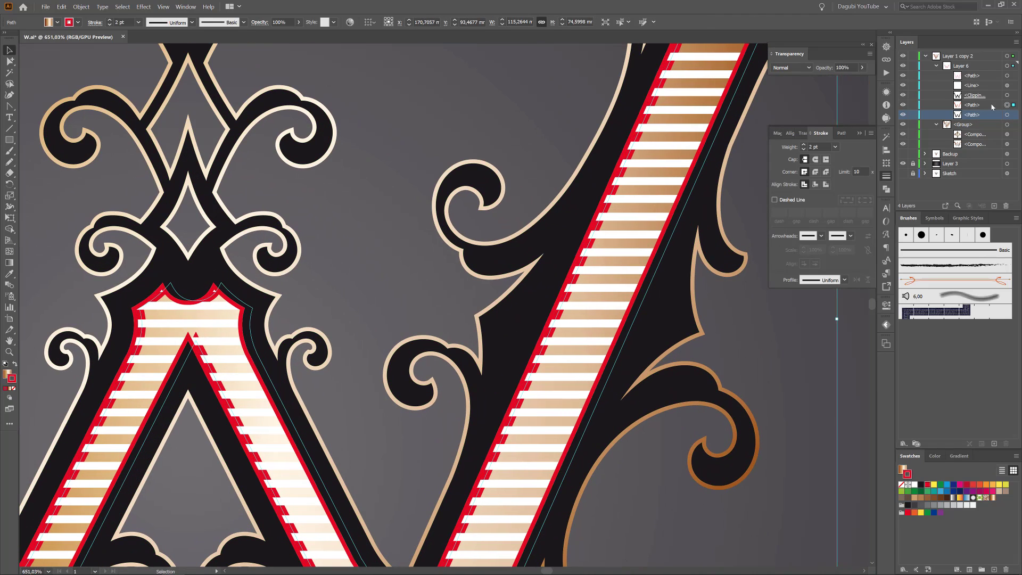
Check which inlay path is the shifted gradient one, remove its red stroke and deselect it
left_click_drag(674, 415, 500, 410)
left_click_drag(679, 341, 873, 290)
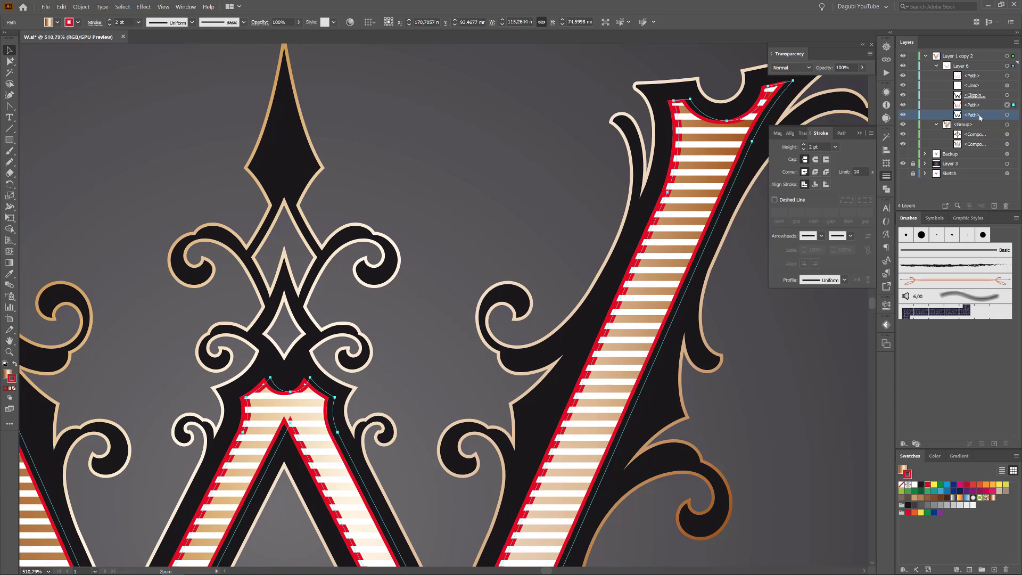
left_click(903, 105)
left_click(903, 106)
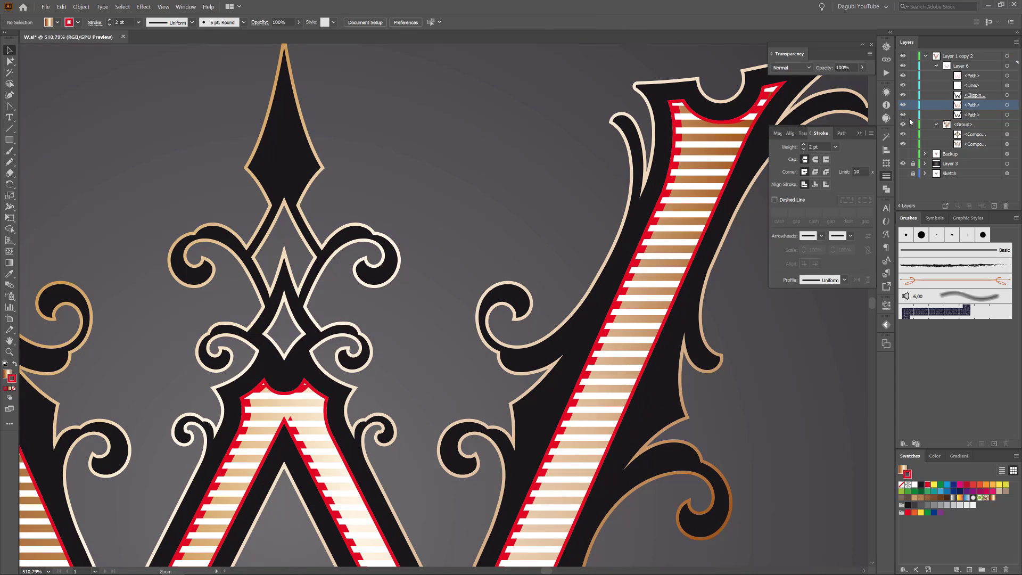
left_click(1007, 115)
left_click(1006, 106)
left_click(902, 486)
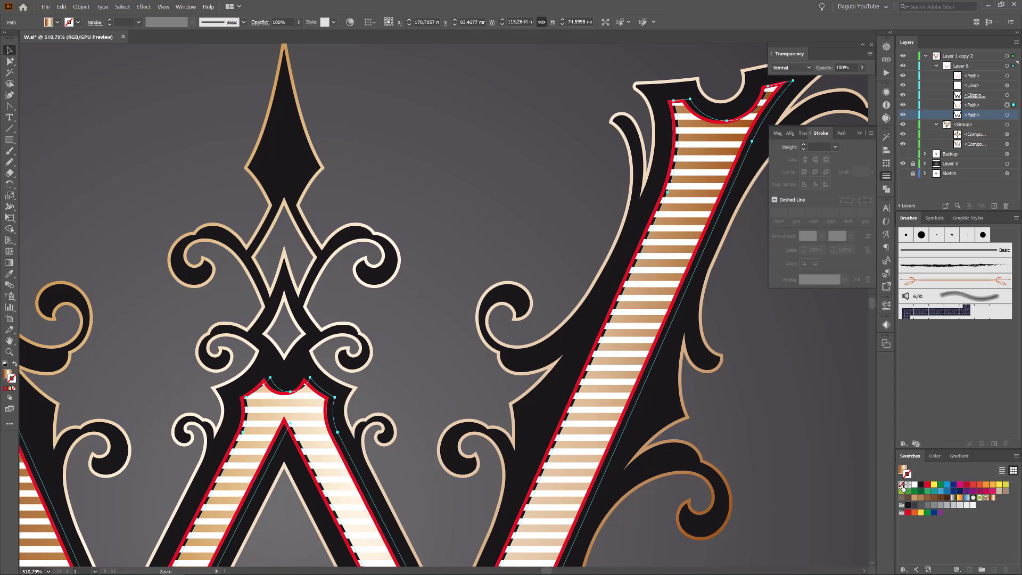
mouse_move(735, 461)
left_mouse_down()
mouse_move(692, 462)
mouse_move(688, 337)
left_mouse_up()
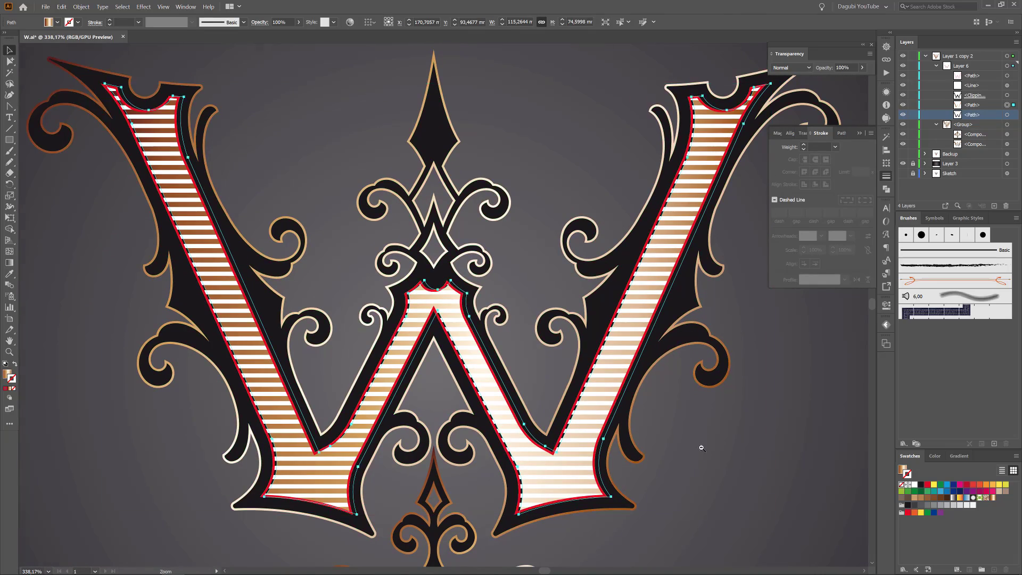
left_click_drag(702, 449, 663, 447)
left_click(662, 88)
Nudge the strokeless gradient inlay path back to an X position of 170.0001 mm and review the whole letter
left_click_drag(658, 324, 744, 352)
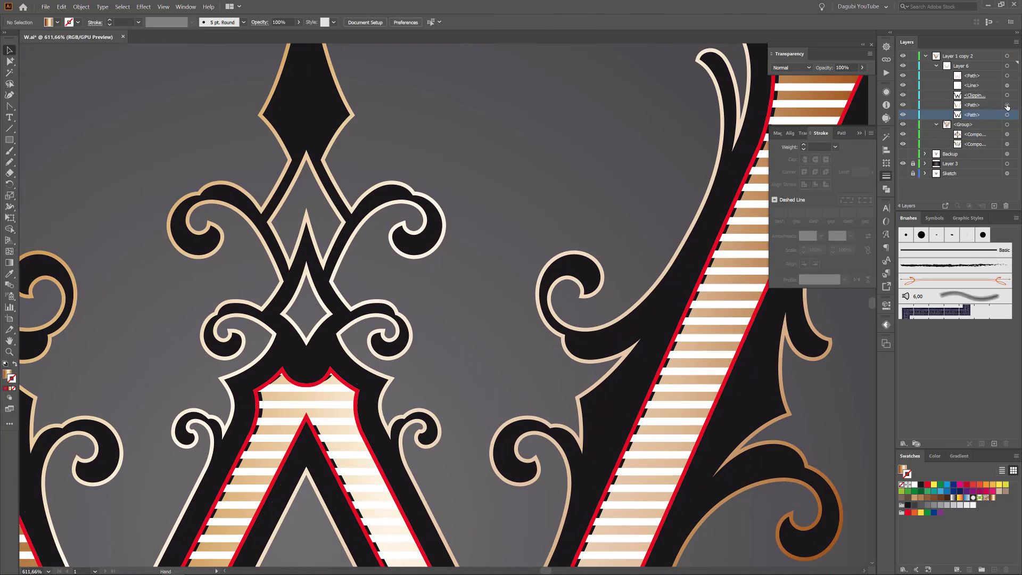
left_click(1007, 105)
key("Left")
key("Left")
left_click_drag(762, 298, 689, 292)
left_click_drag(689, 293, 656, 313)
key("ctrl+0")
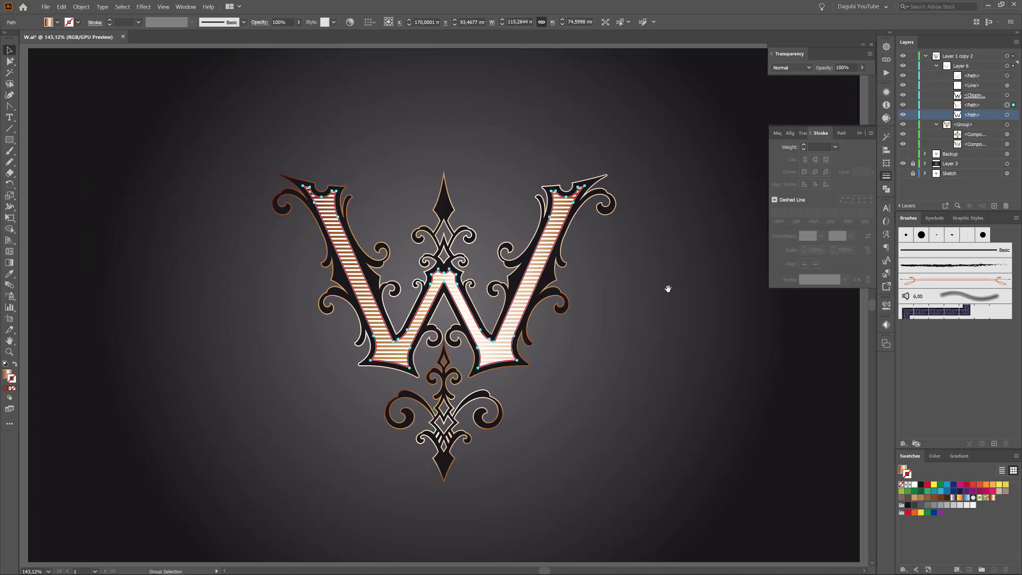